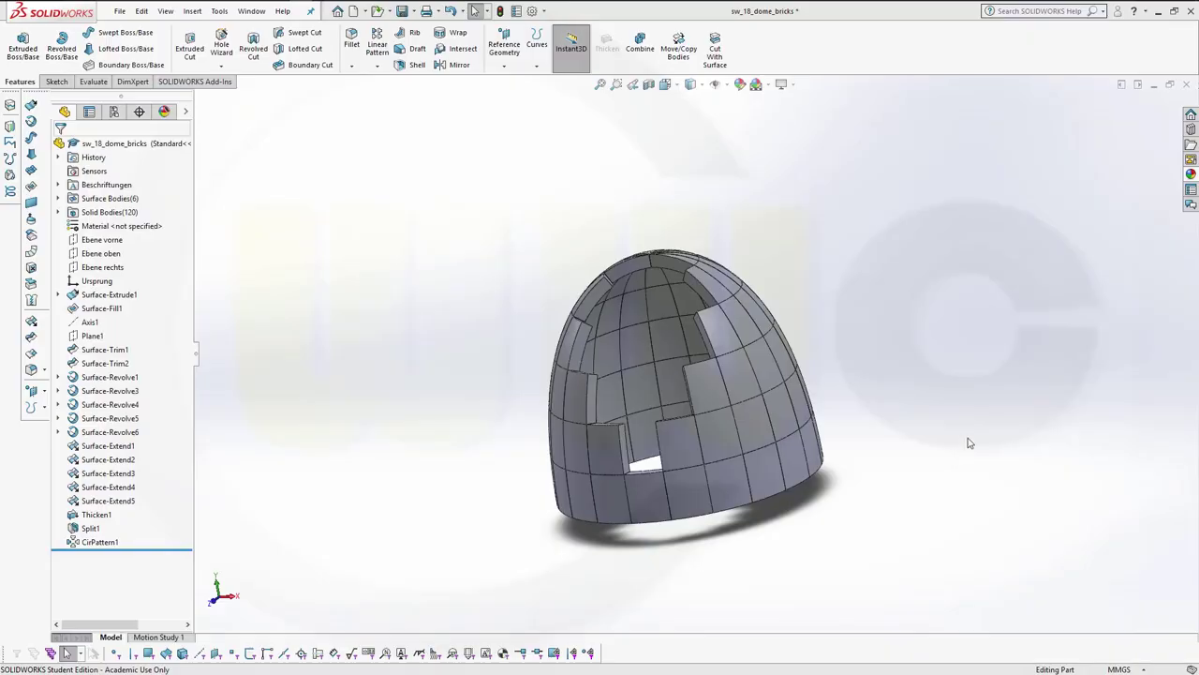
- Orbit the finished brick dome to inspect its rounded outer wall from new angles
middle_drag(881, 394, 875, 434)
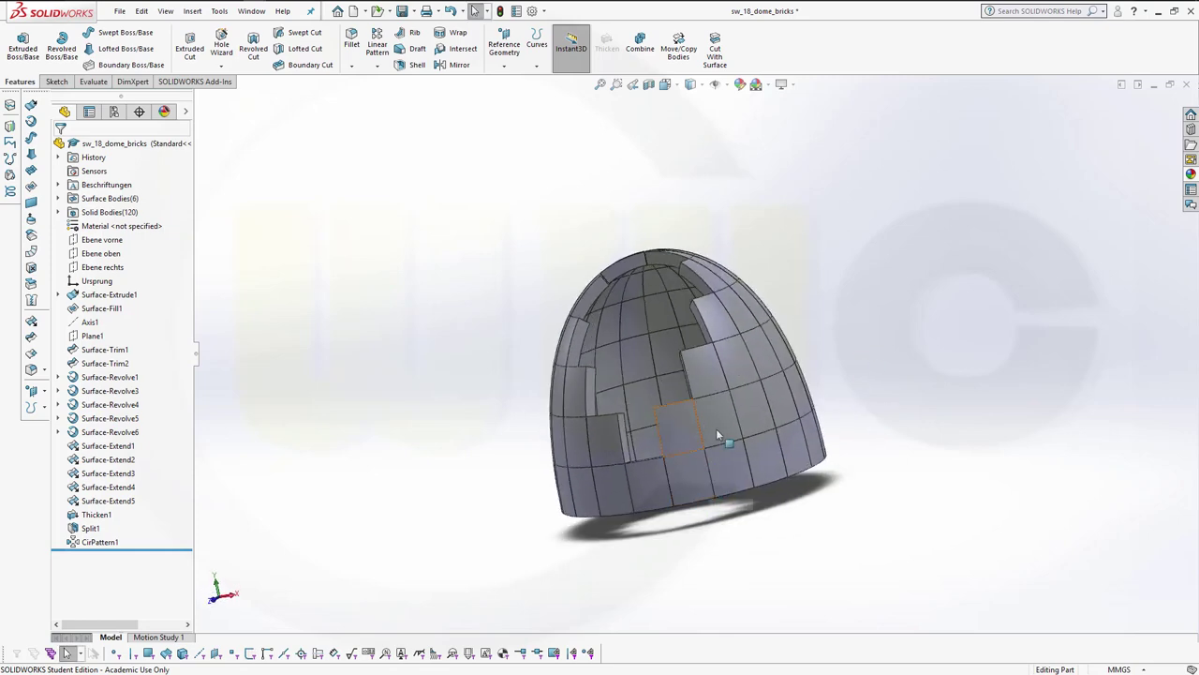
middle_drag(814, 282, 863, 405)
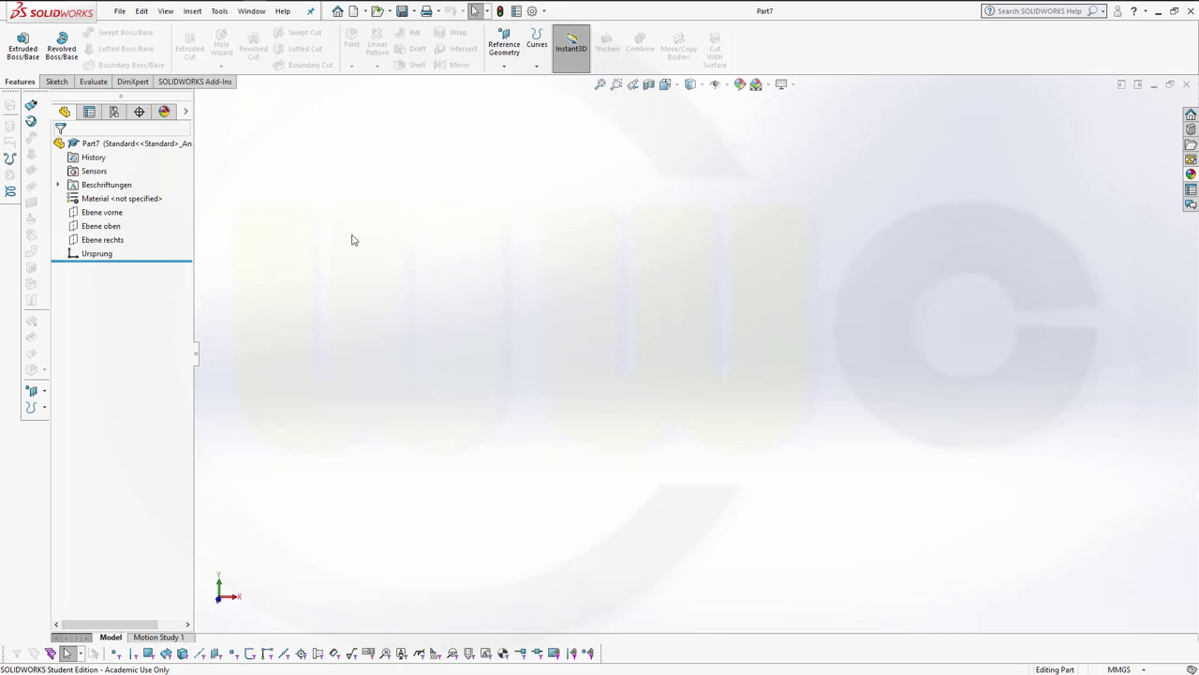
- Draw a circle centred on the origin in a new sketch on Ebene oben
click(55, 82)
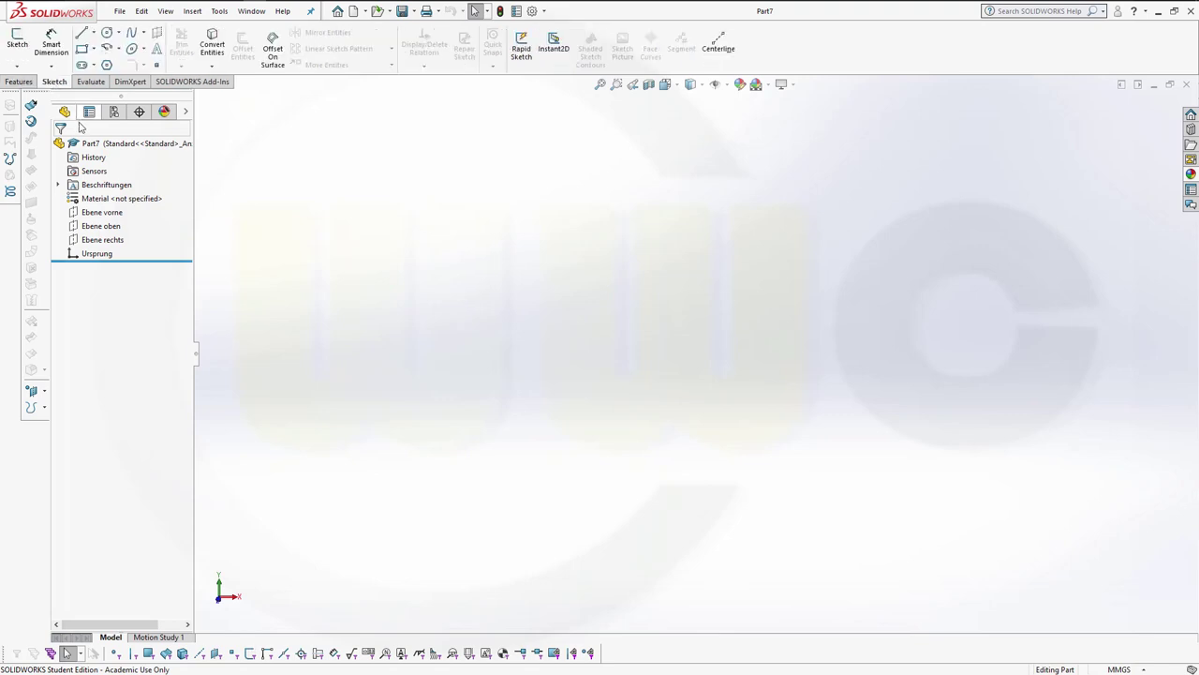
click(103, 227)
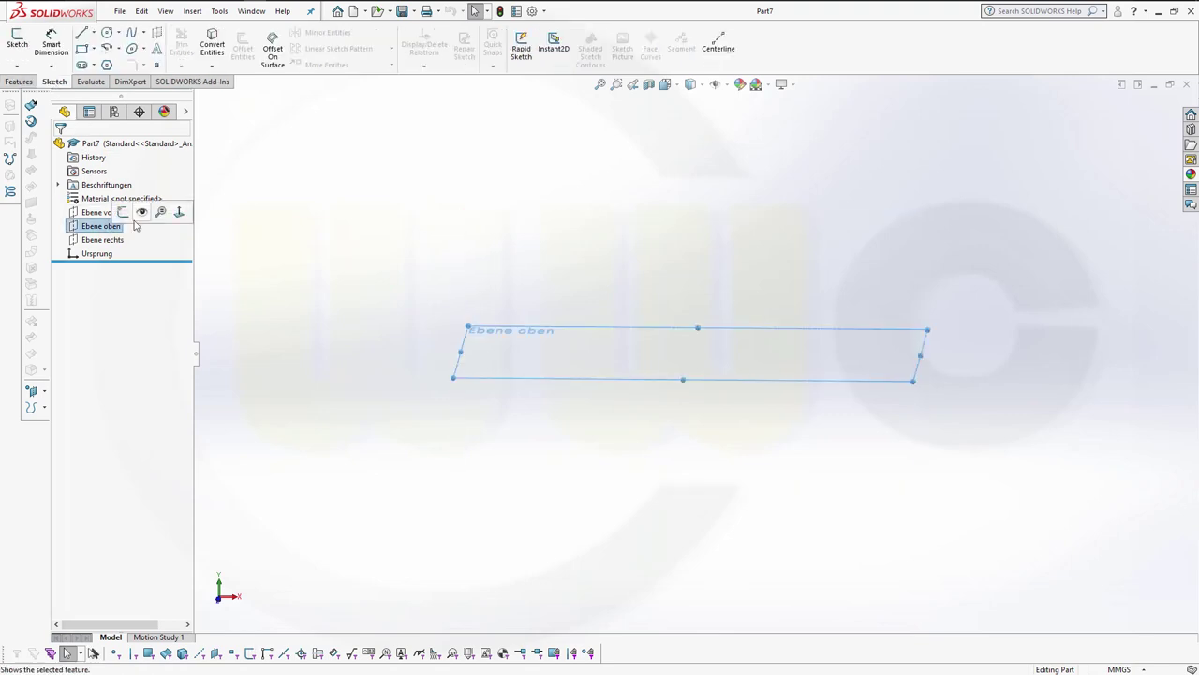
click(122, 211)
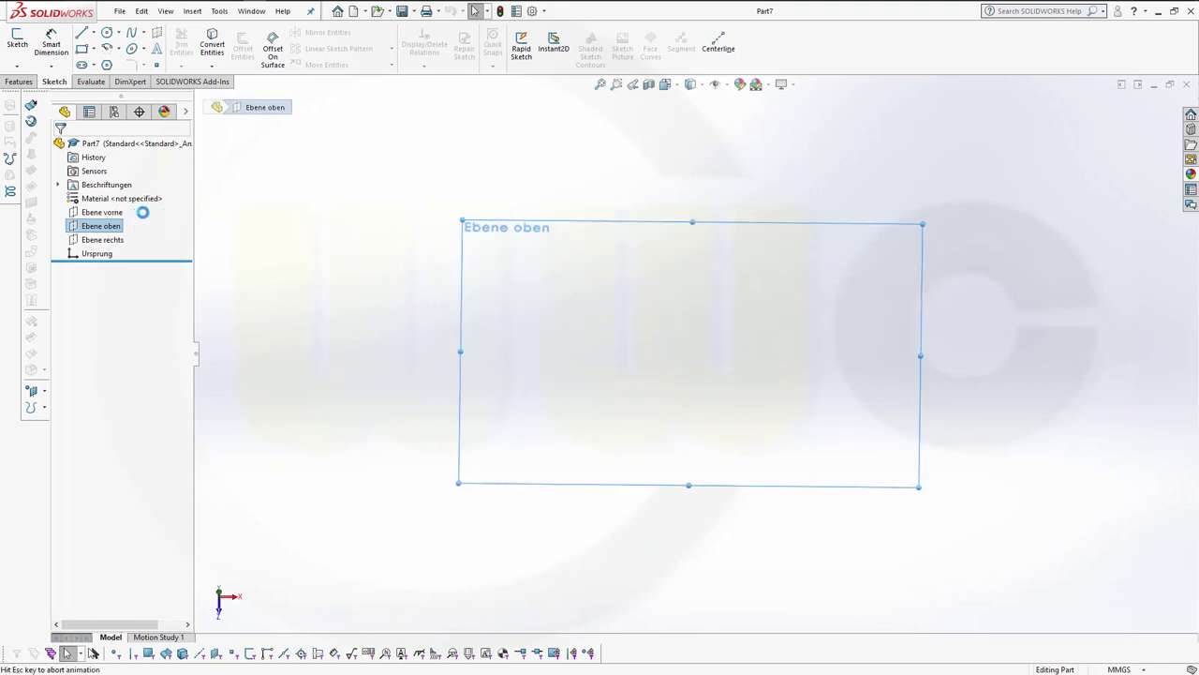
click(107, 32)
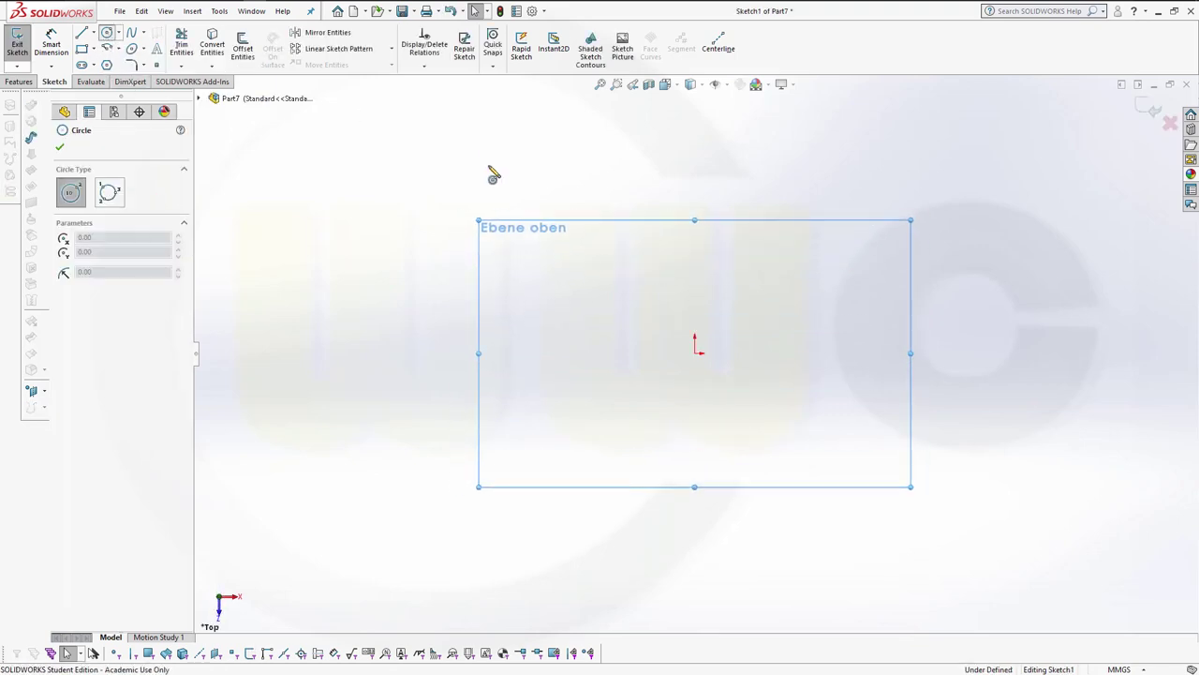
click(695, 355)
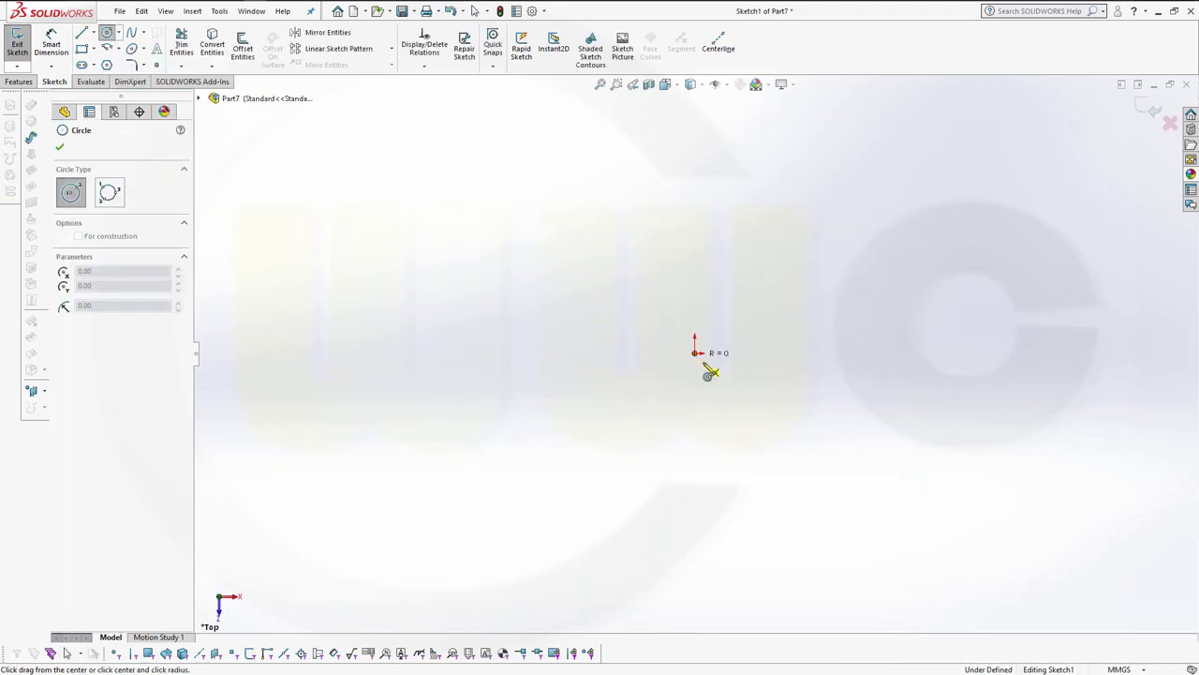
click(854, 427)
- Dimension the circle to 200 mm diameter, exit the sketch and tilt the view to 3D
click(53, 44)
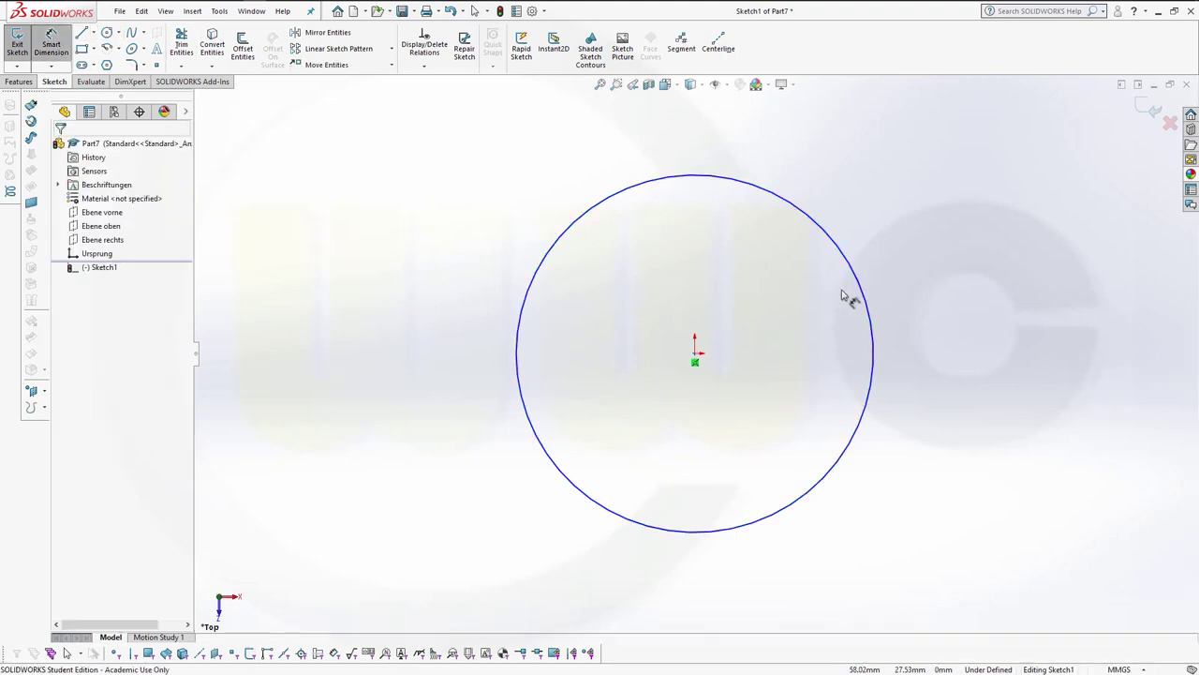
click(870, 309)
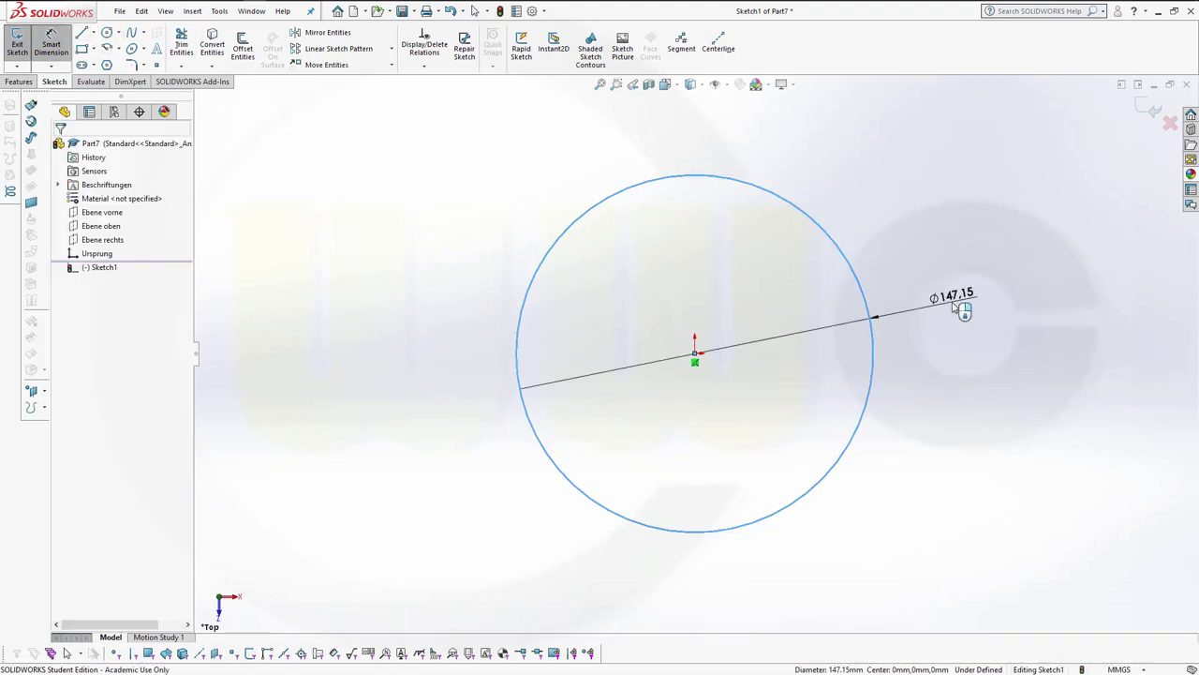
click(950, 309)
text(200)
key(Return)
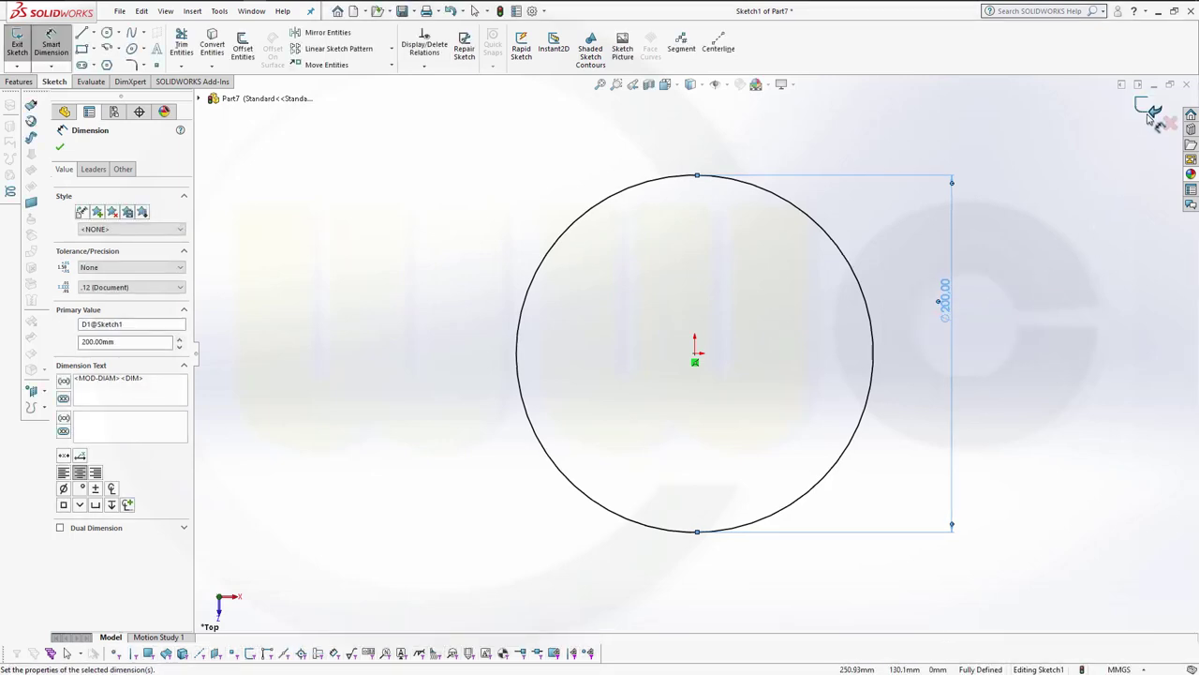
click(1144, 107)
middle_drag(610, 338, 584, 166)
middle_drag(591, 233, 585, 200)
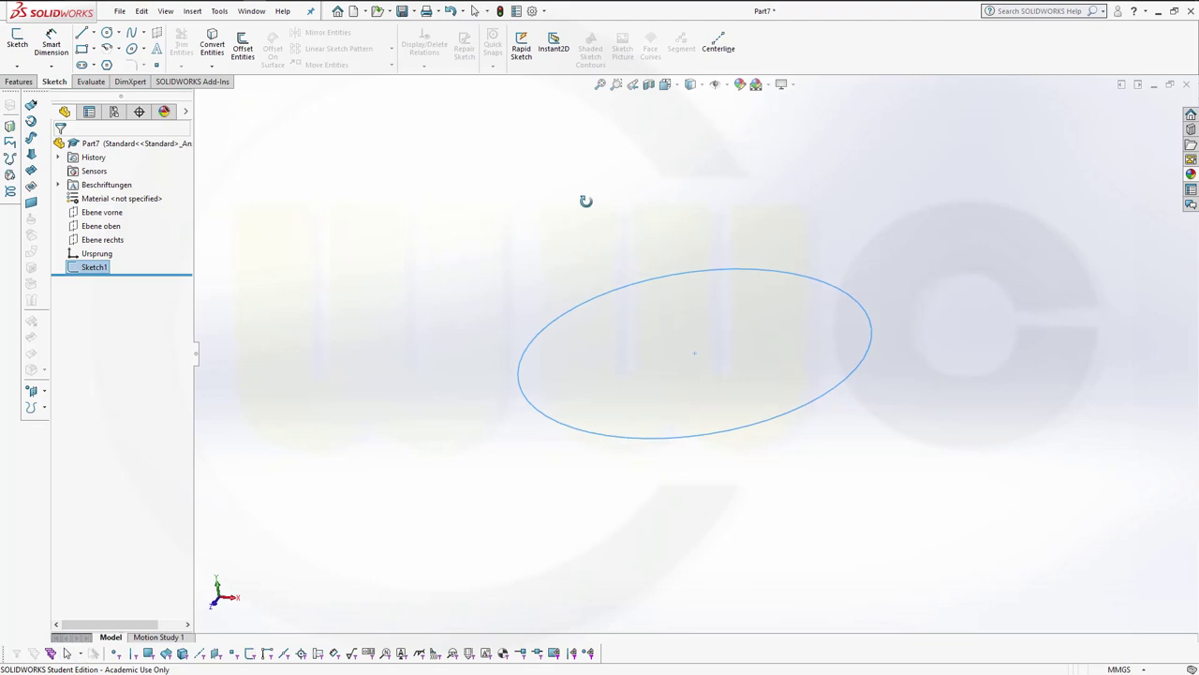
- Extrude Sketch1 downward as a 50 mm blind surface, creating Surface-Extrude1
click(31, 105)
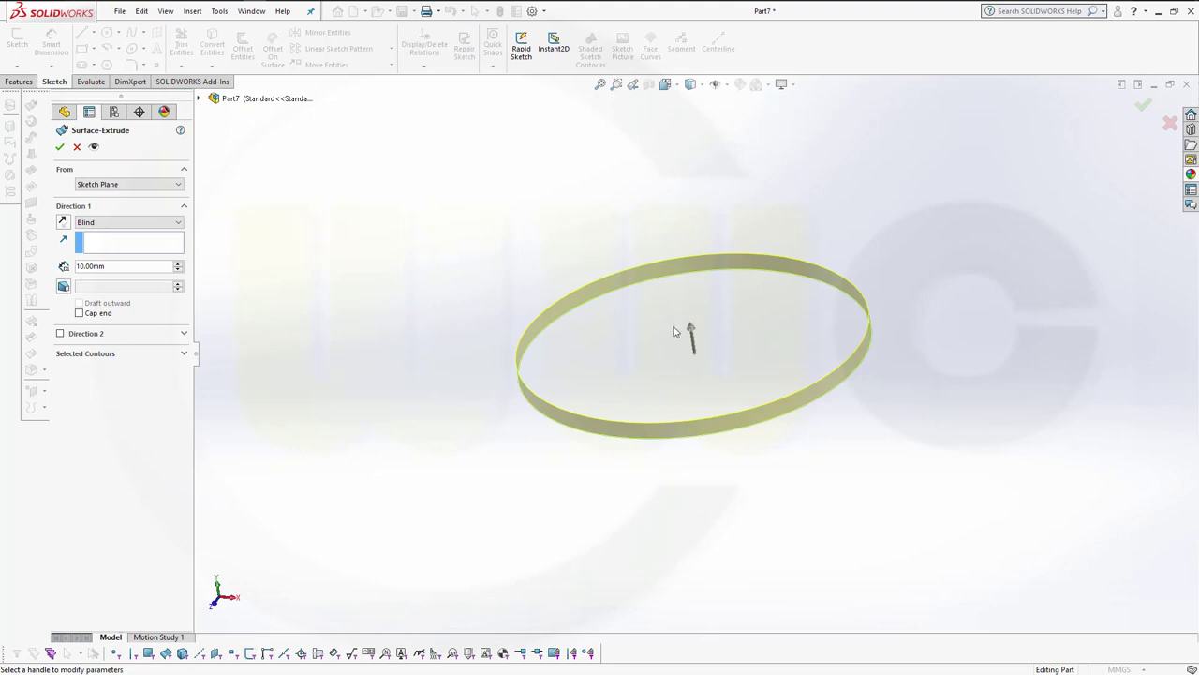
click(63, 222)
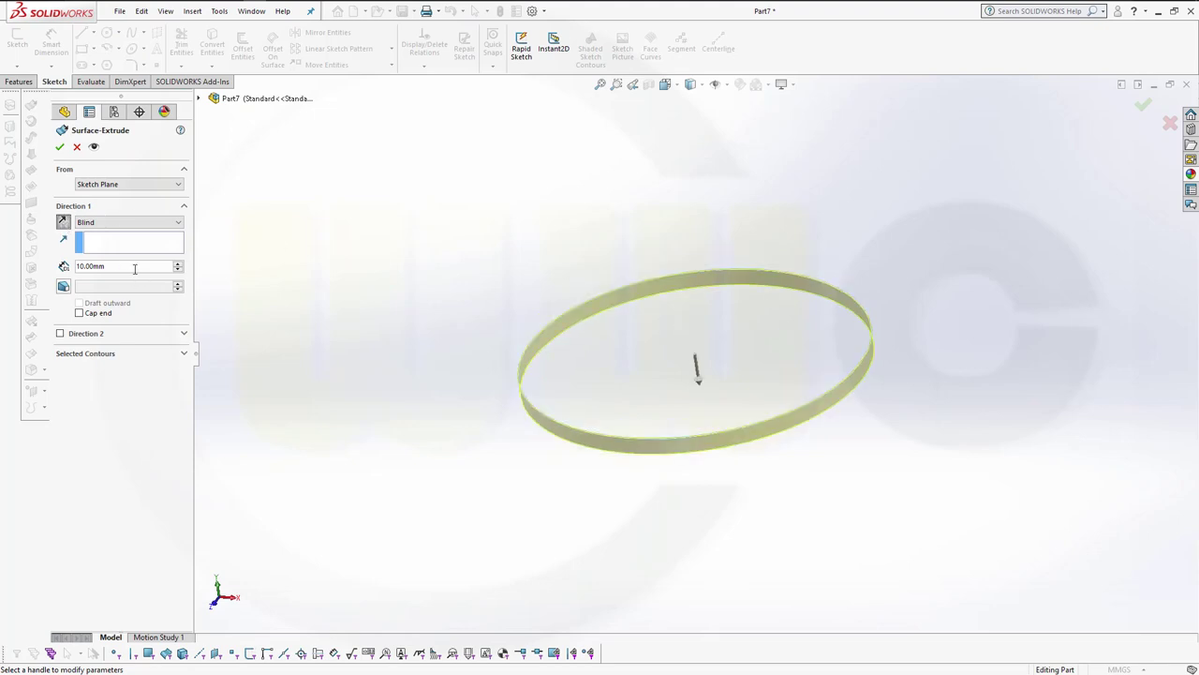
text(50)
key(Return)
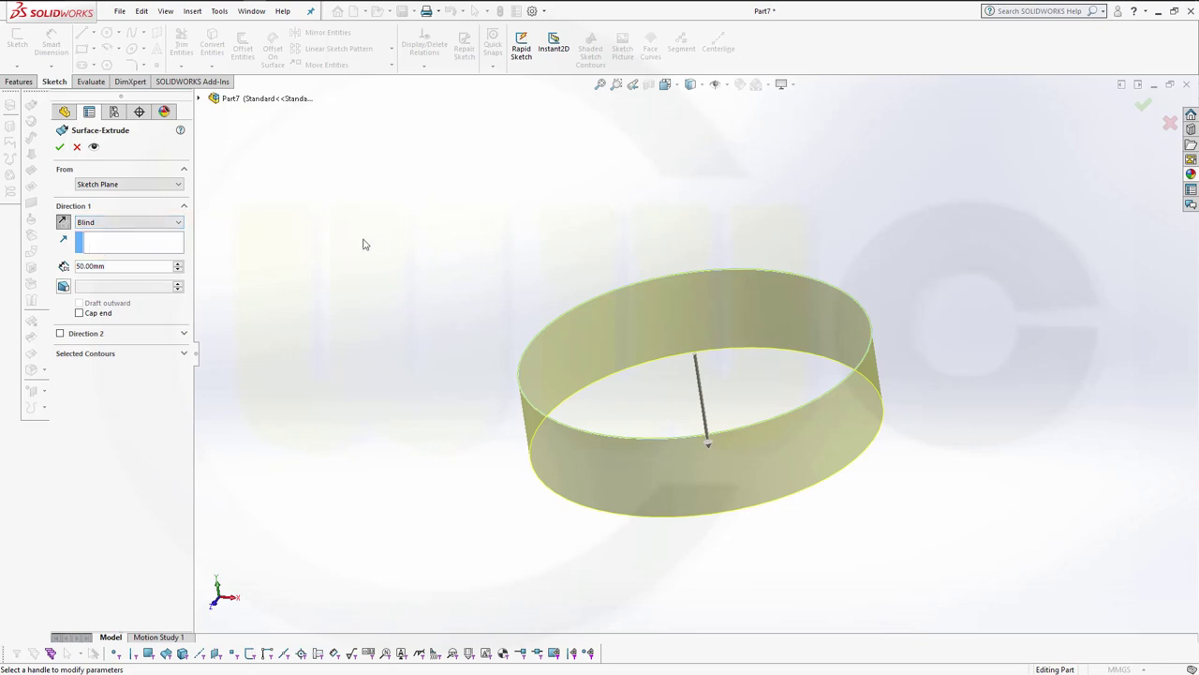
click(59, 147)
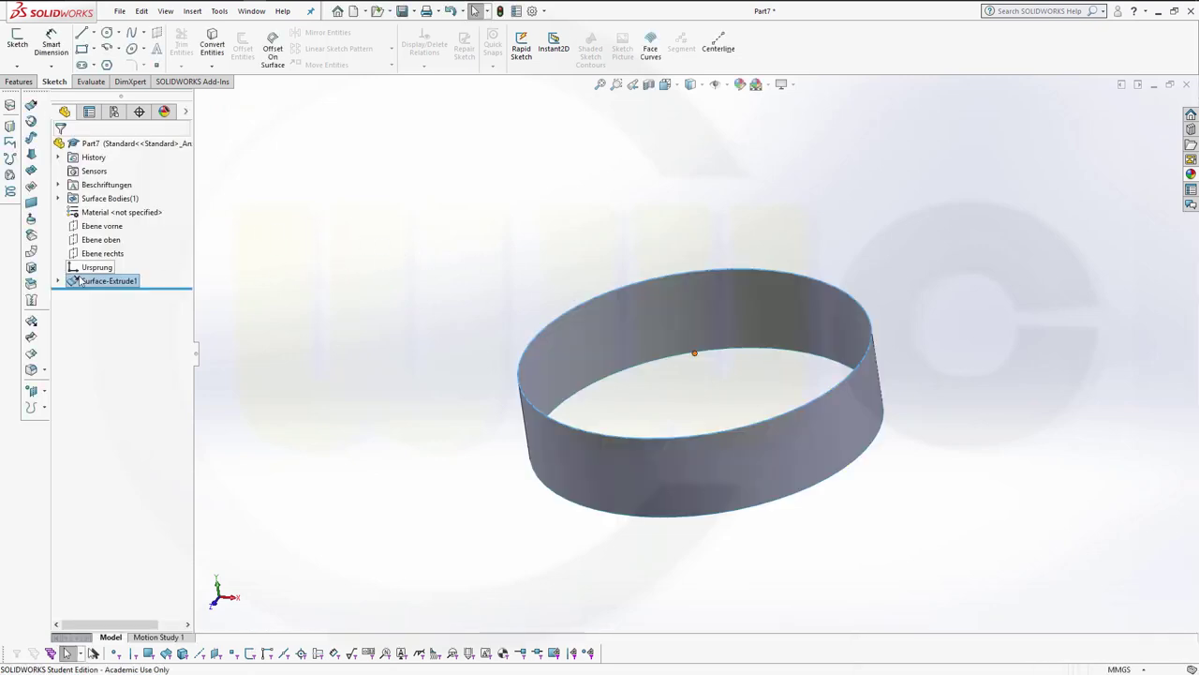
click(58, 281)
click(103, 293)
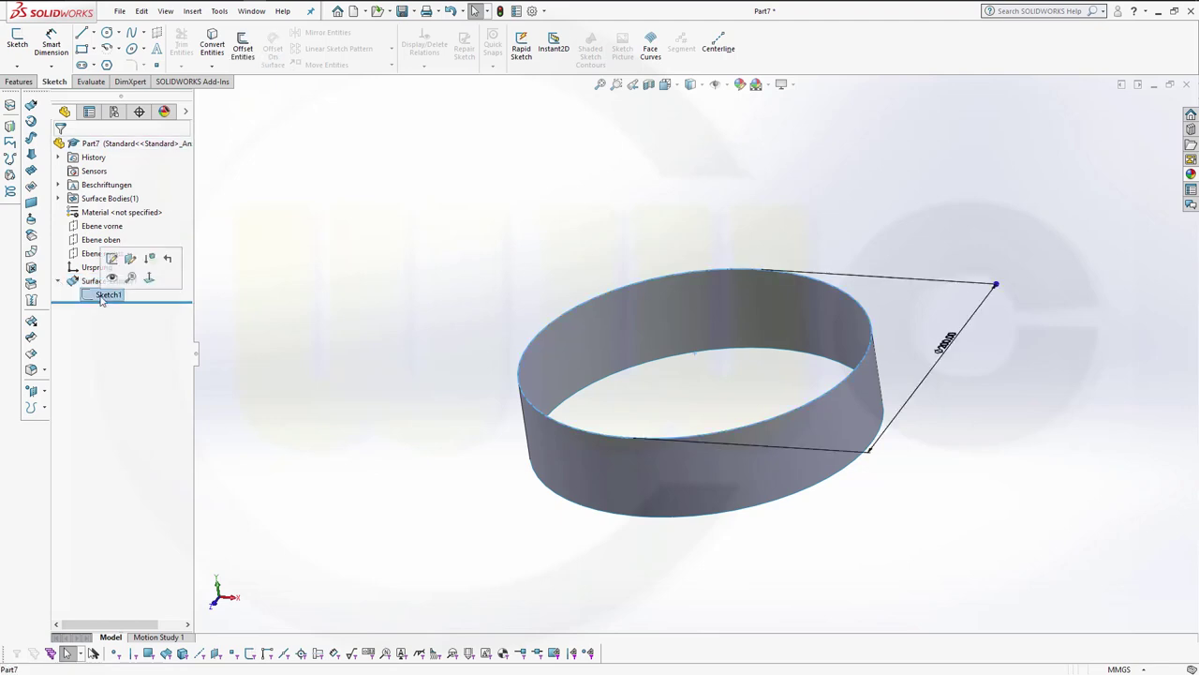
click(300, 219)
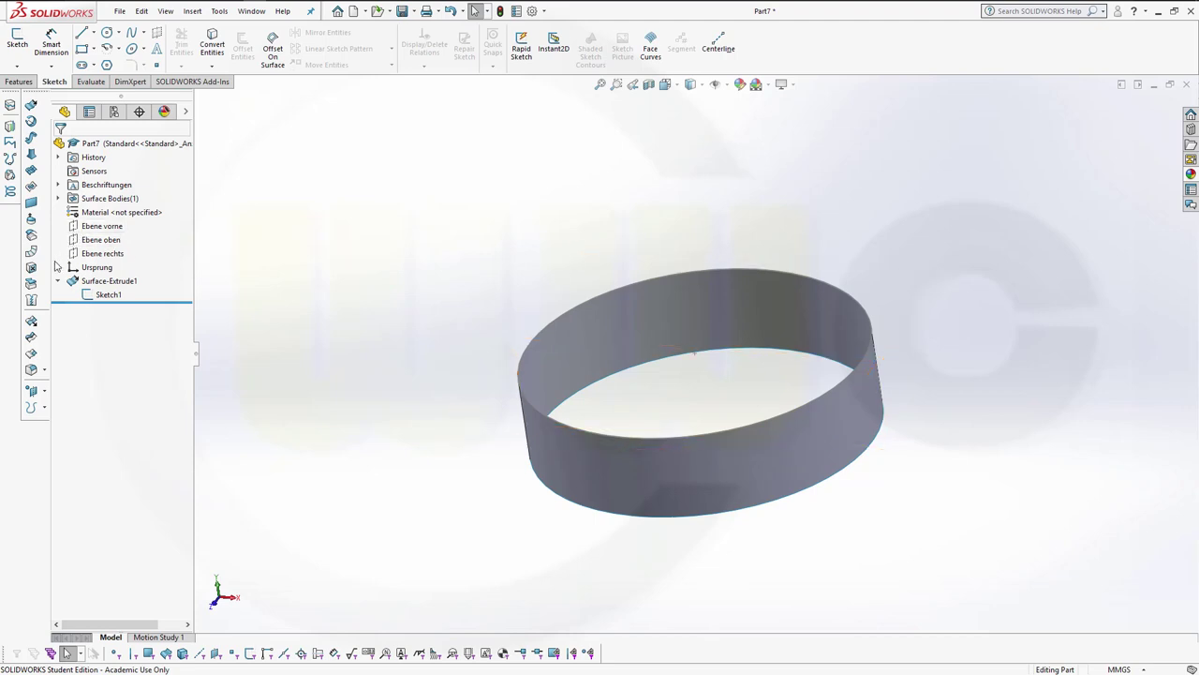
- Start a fill surface on the ring's top edge with Tangent, then clear the wrongly picked boundary
click(31, 202)
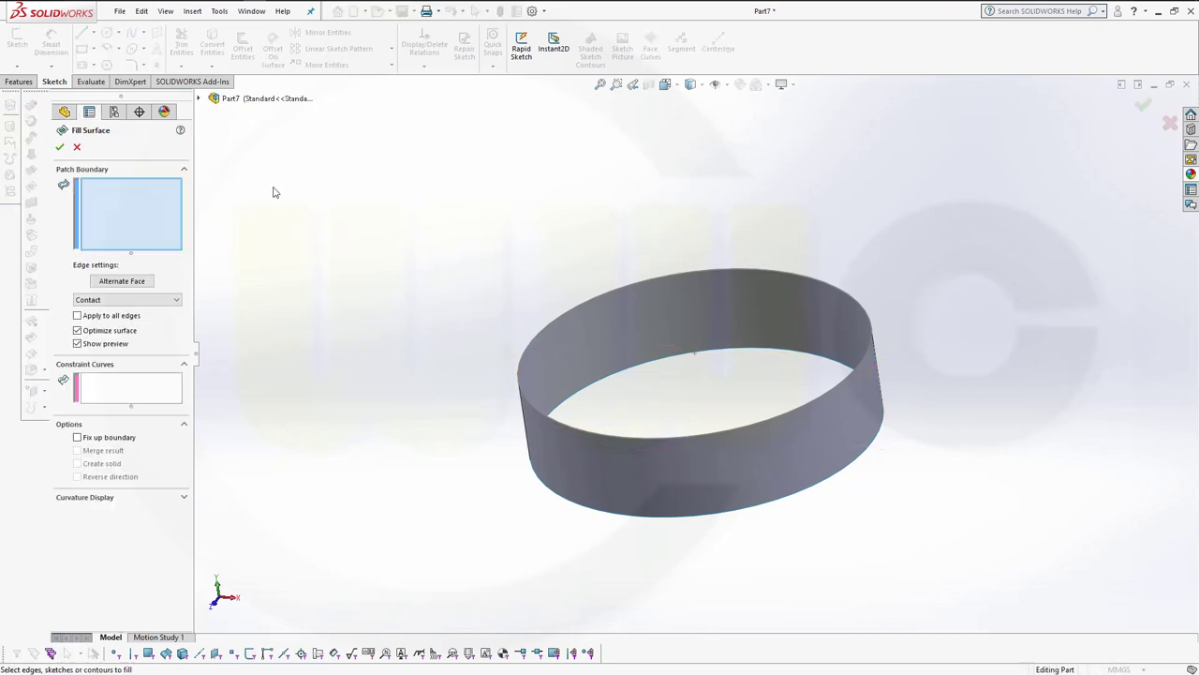
click(593, 304)
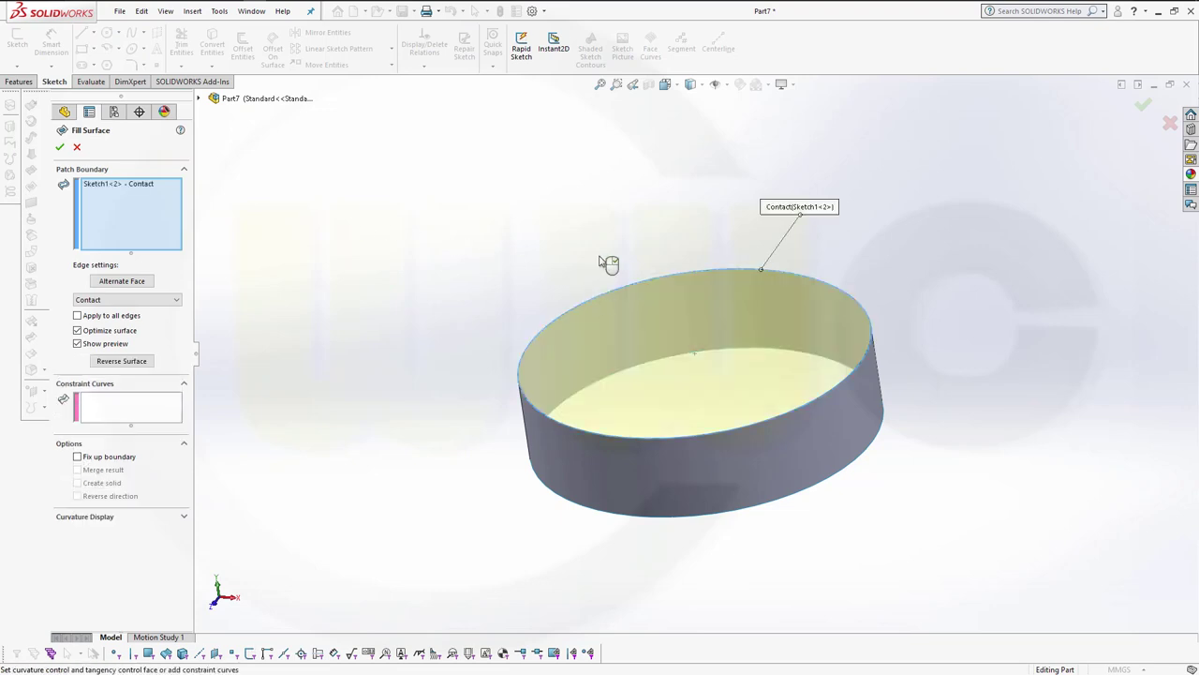
click(177, 300)
click(134, 321)
click(116, 185)
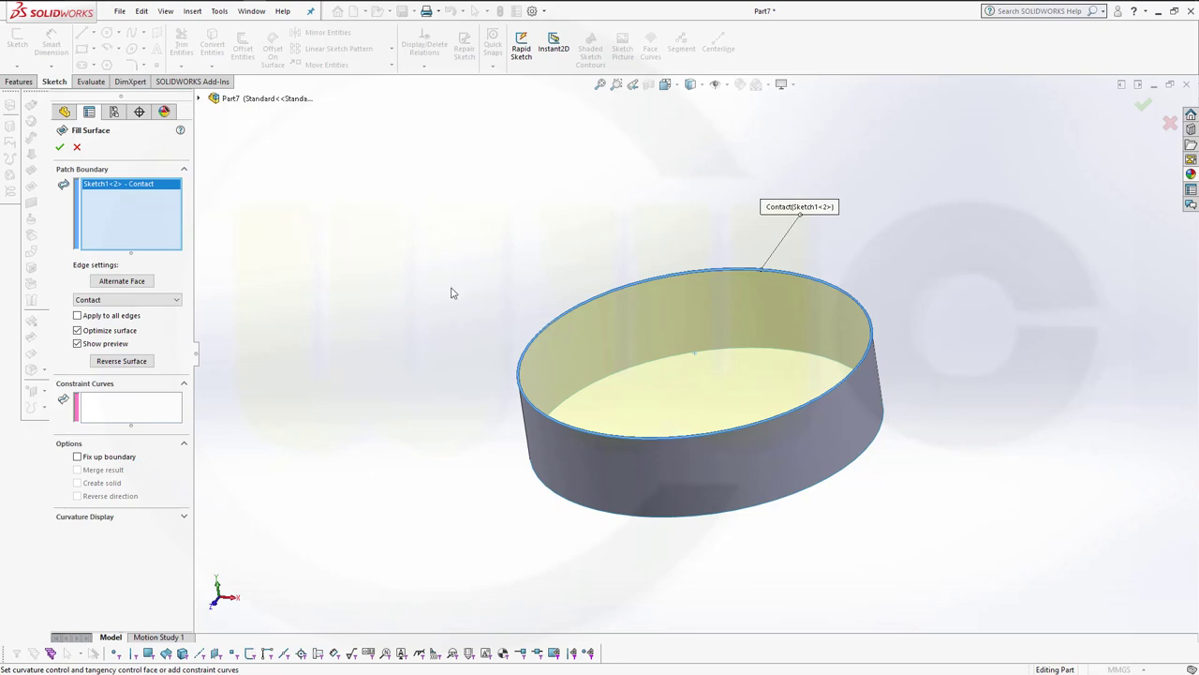
right_click(148, 189)
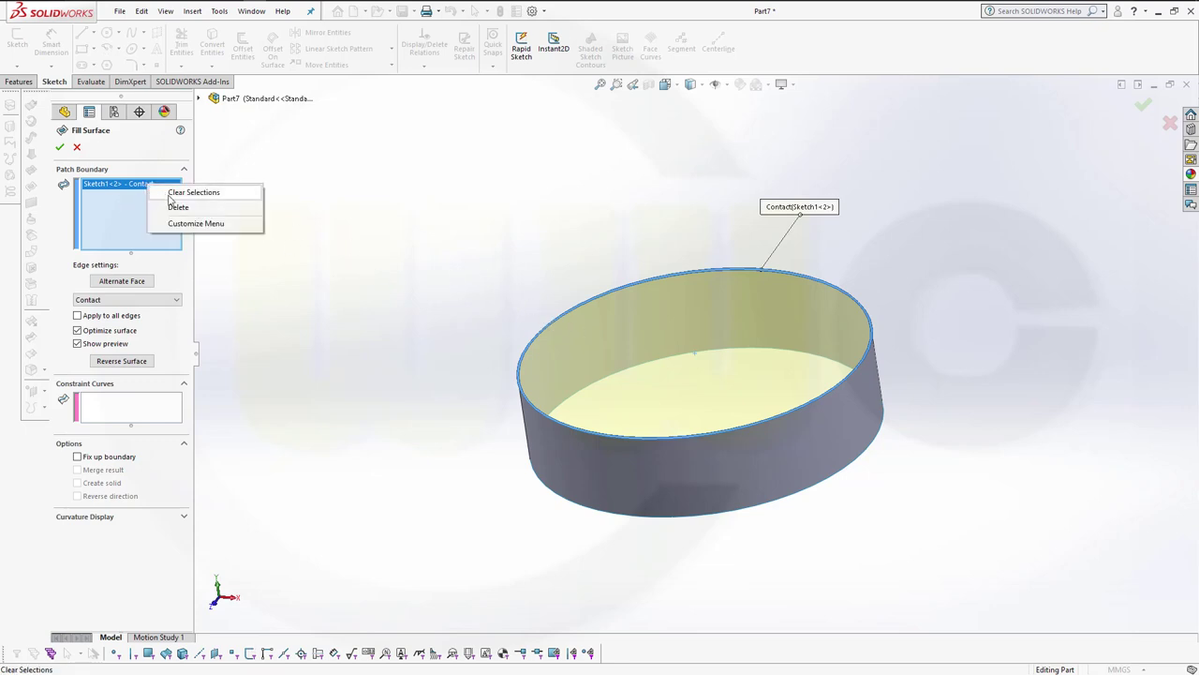
click(185, 194)
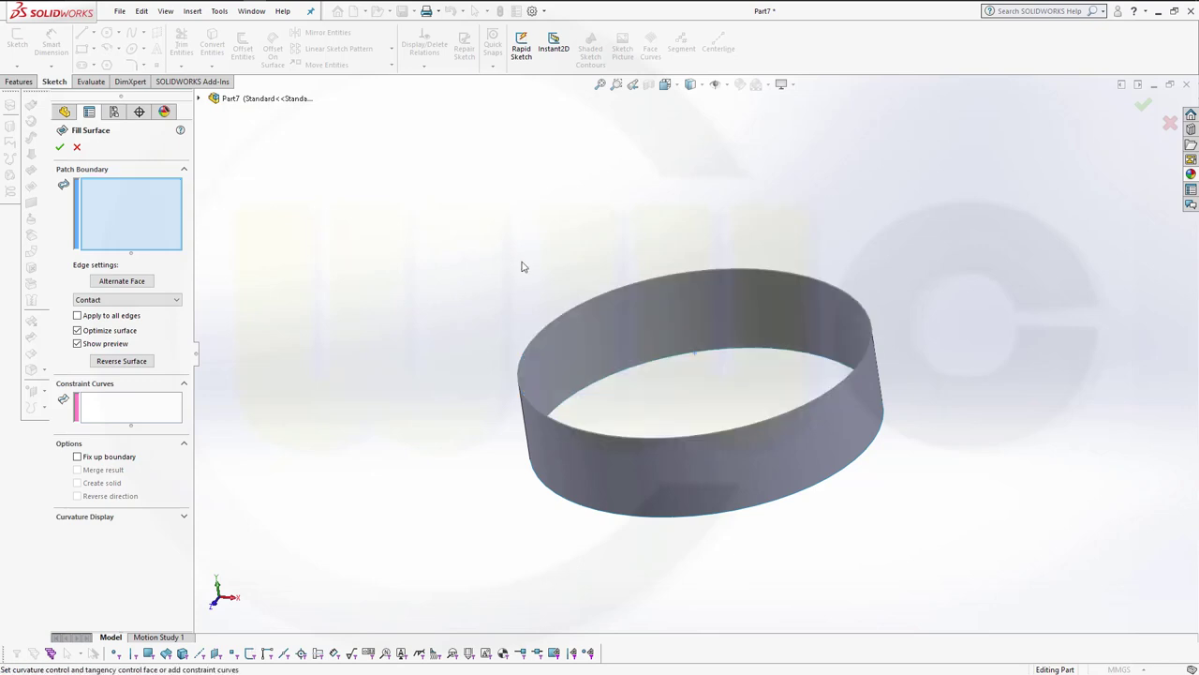
- Reselect the ring's own top edge, set it Tangent, reverse the surface upward and confirm Surface-Fill1
right_click(551, 328)
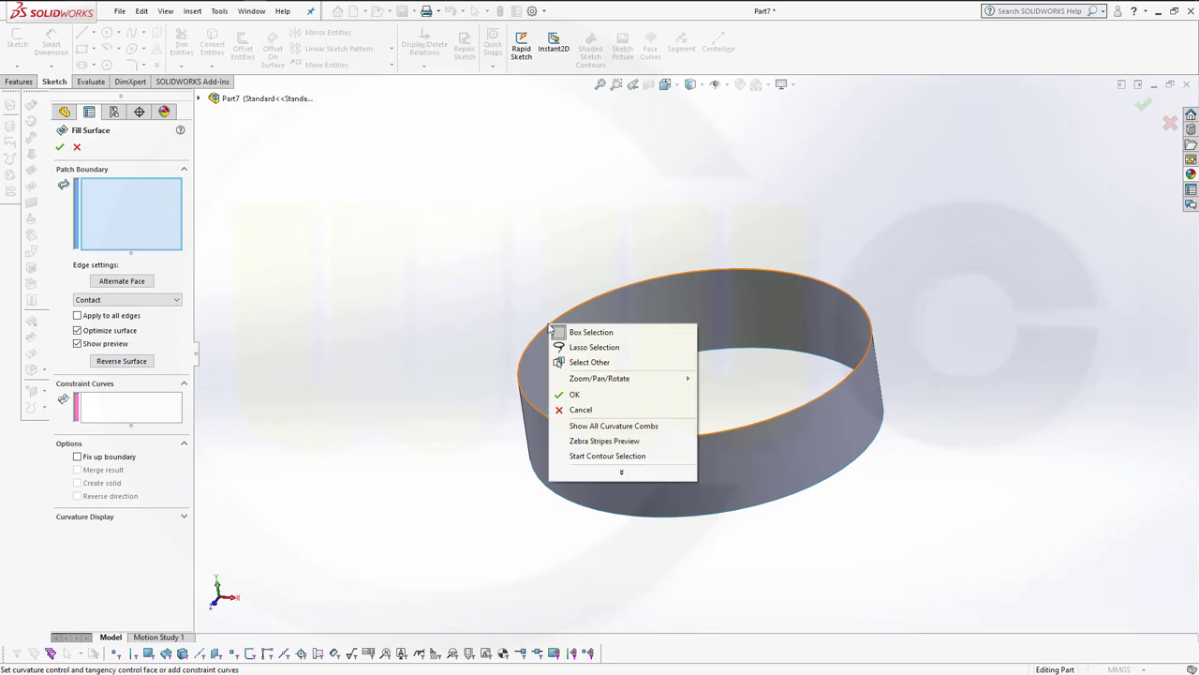
click(578, 362)
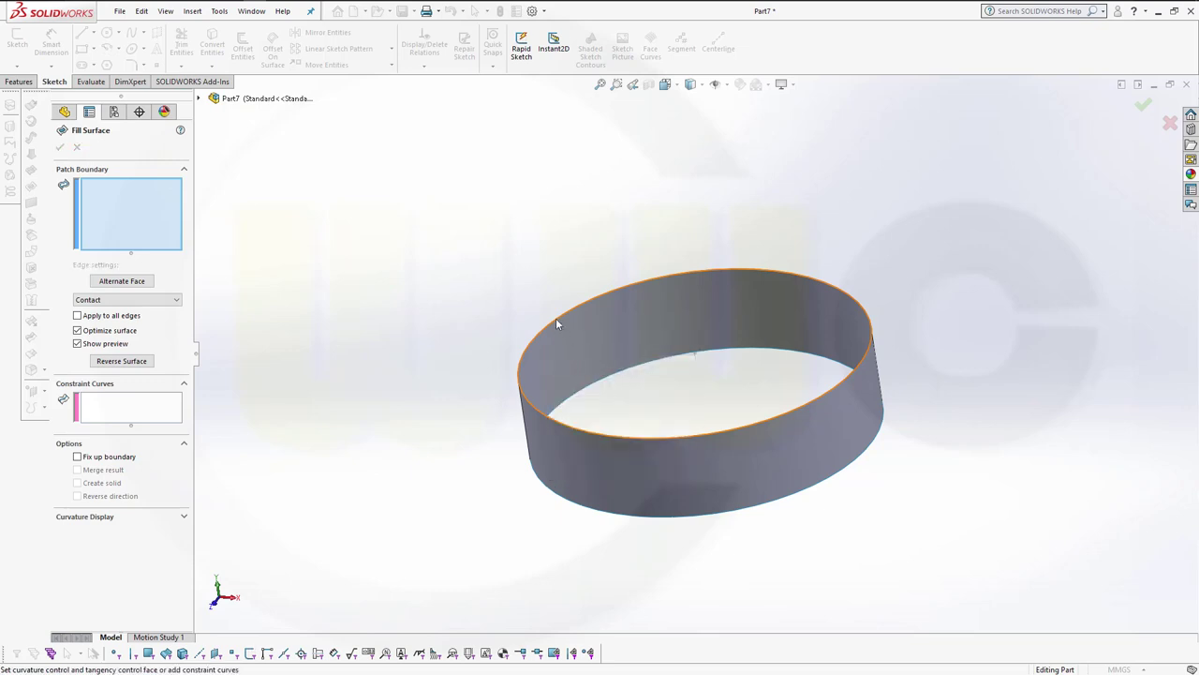
click(599, 343)
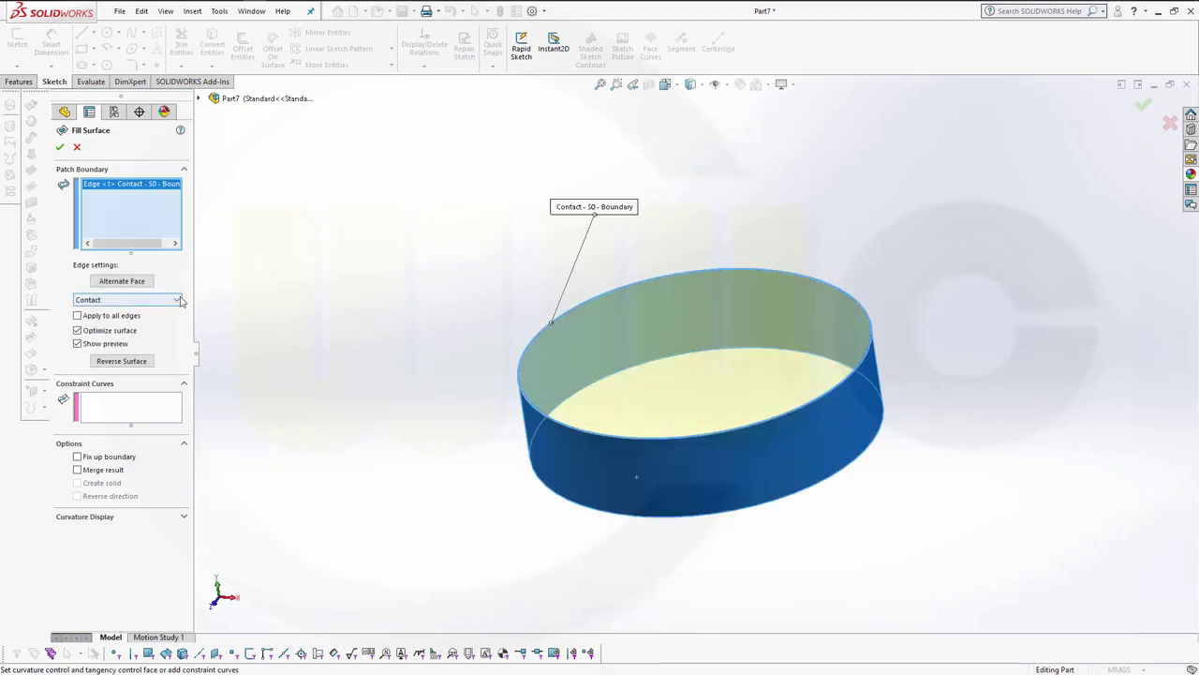
click(175, 300)
click(138, 320)
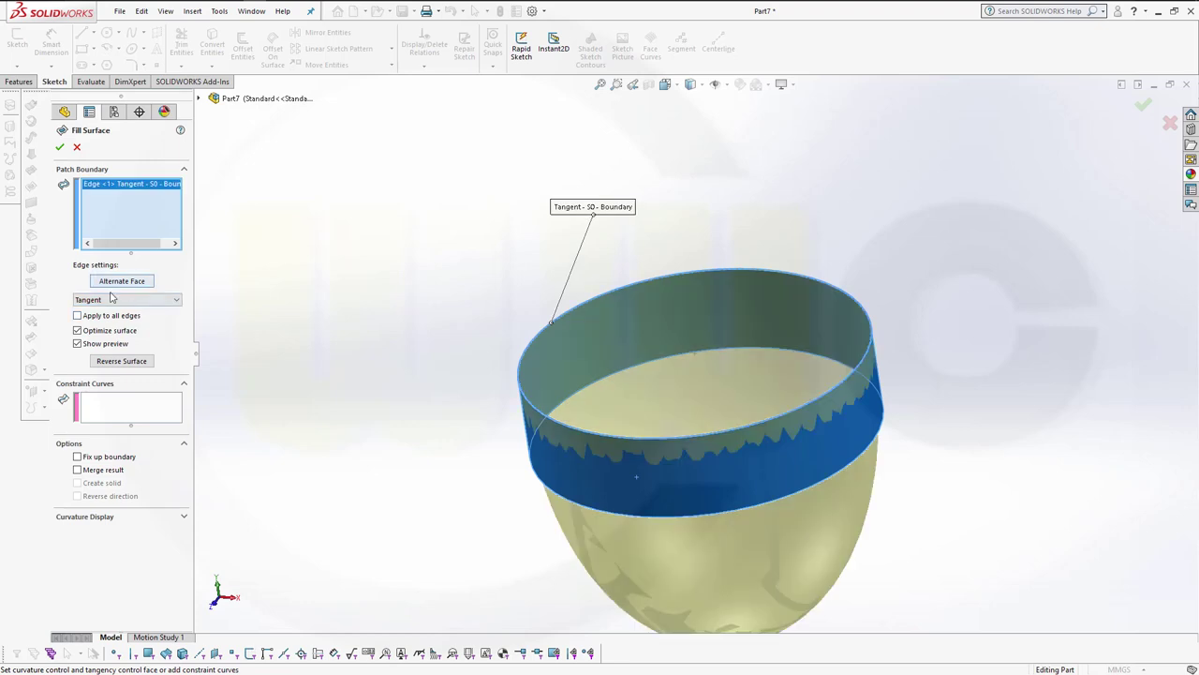
click(121, 360)
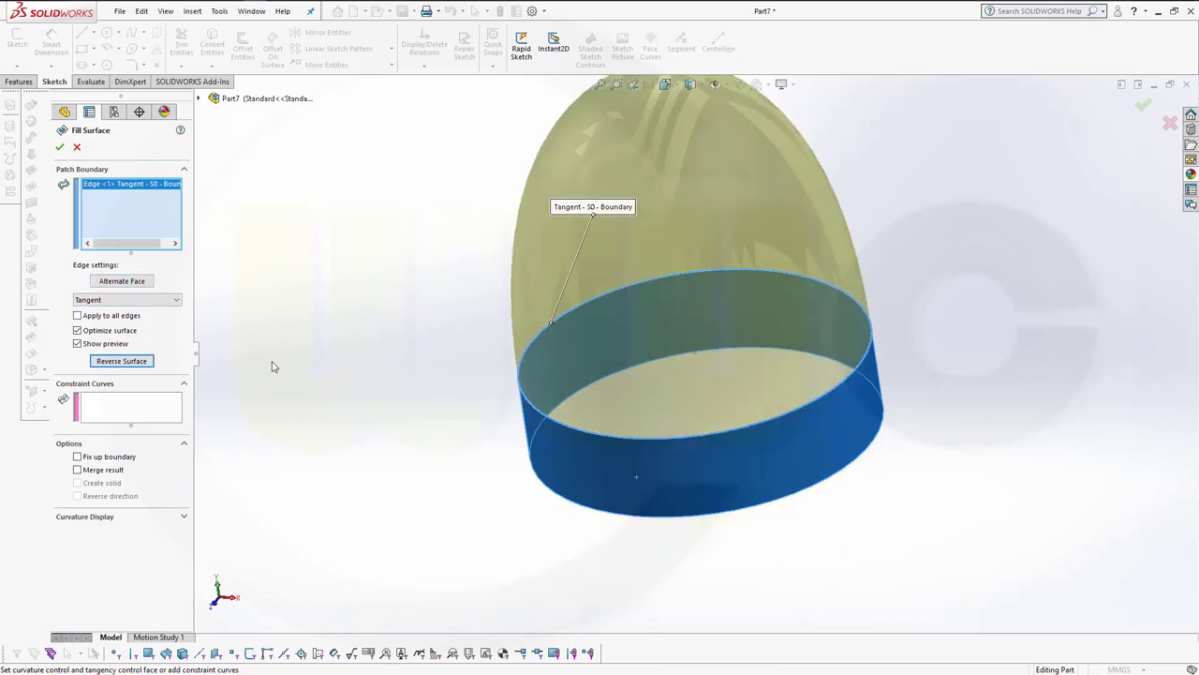
click(59, 147)
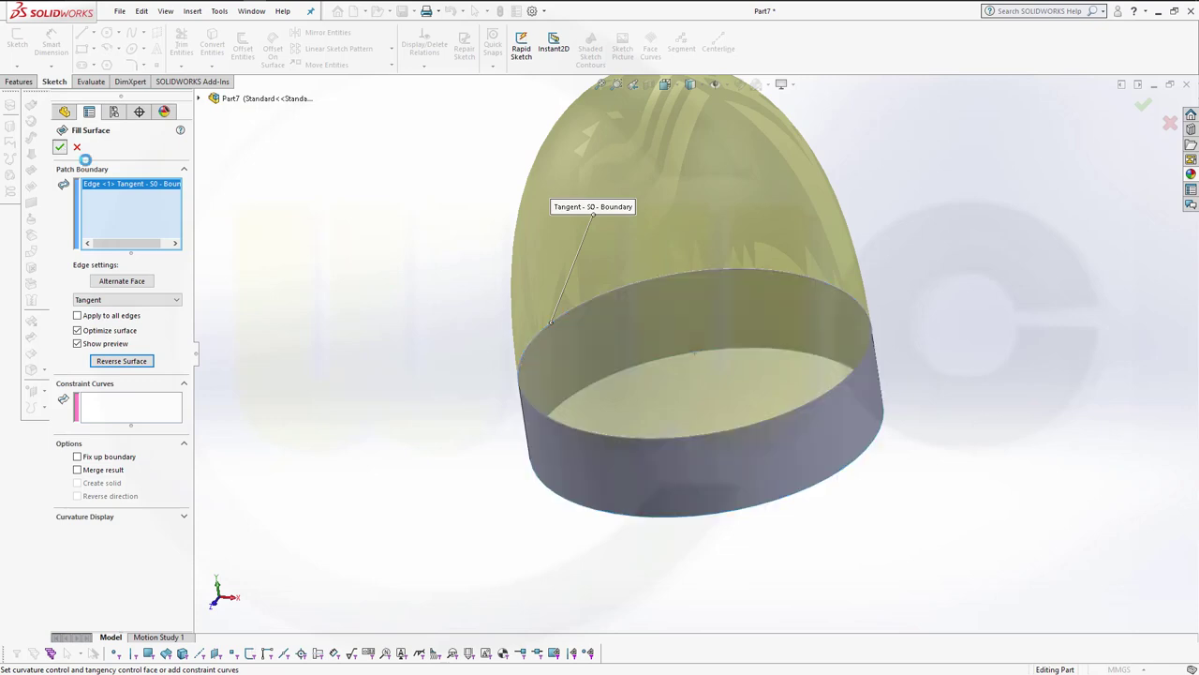
key(f)
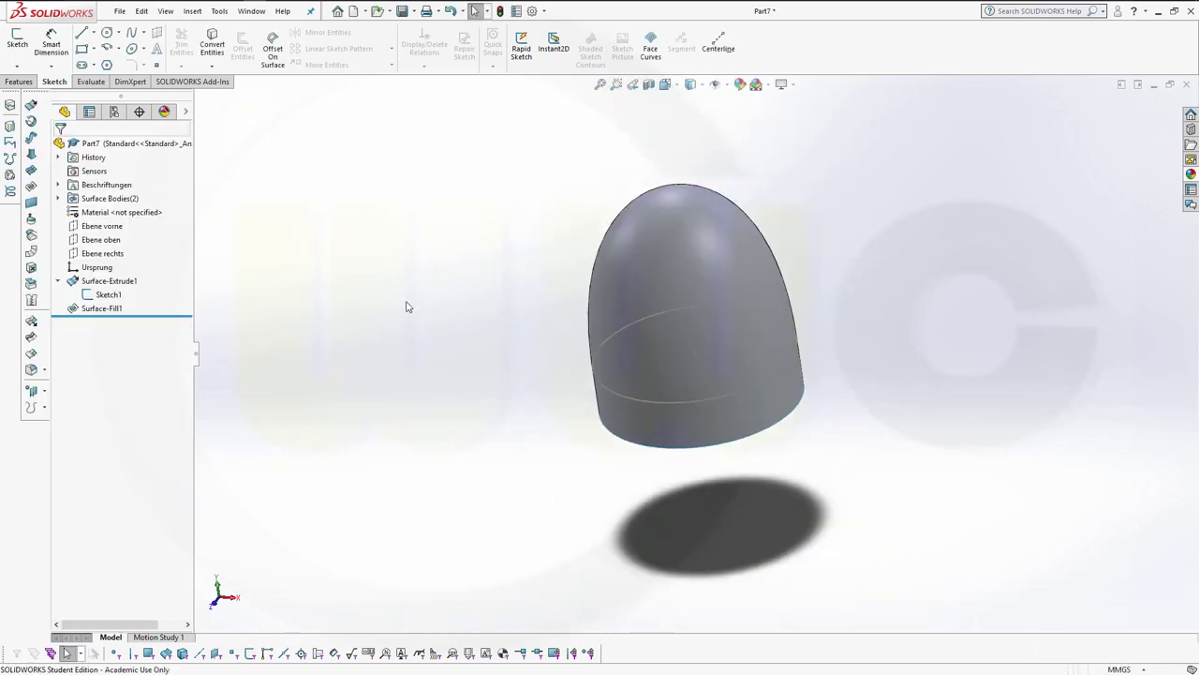
- Hide Surface-Extrude1 and zoom out to a side view of the dome
click(82, 282)
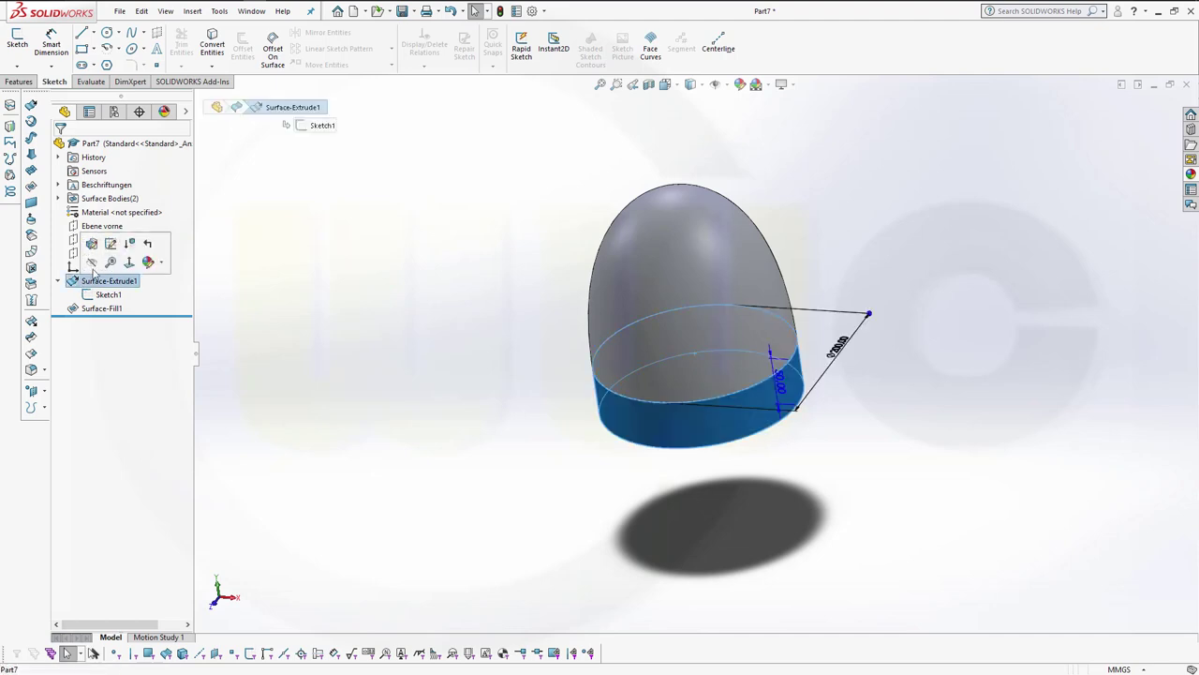
click(101, 261)
click(655, 142)
key(z)
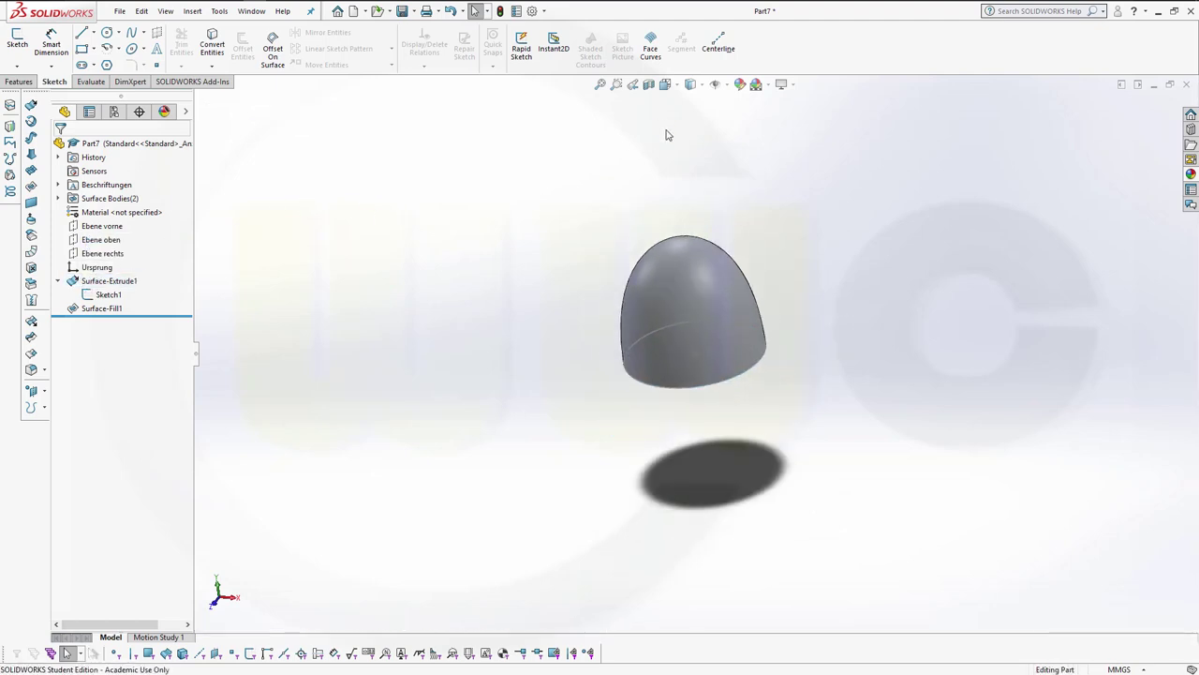
middle_drag(630, 217, 410, 388)
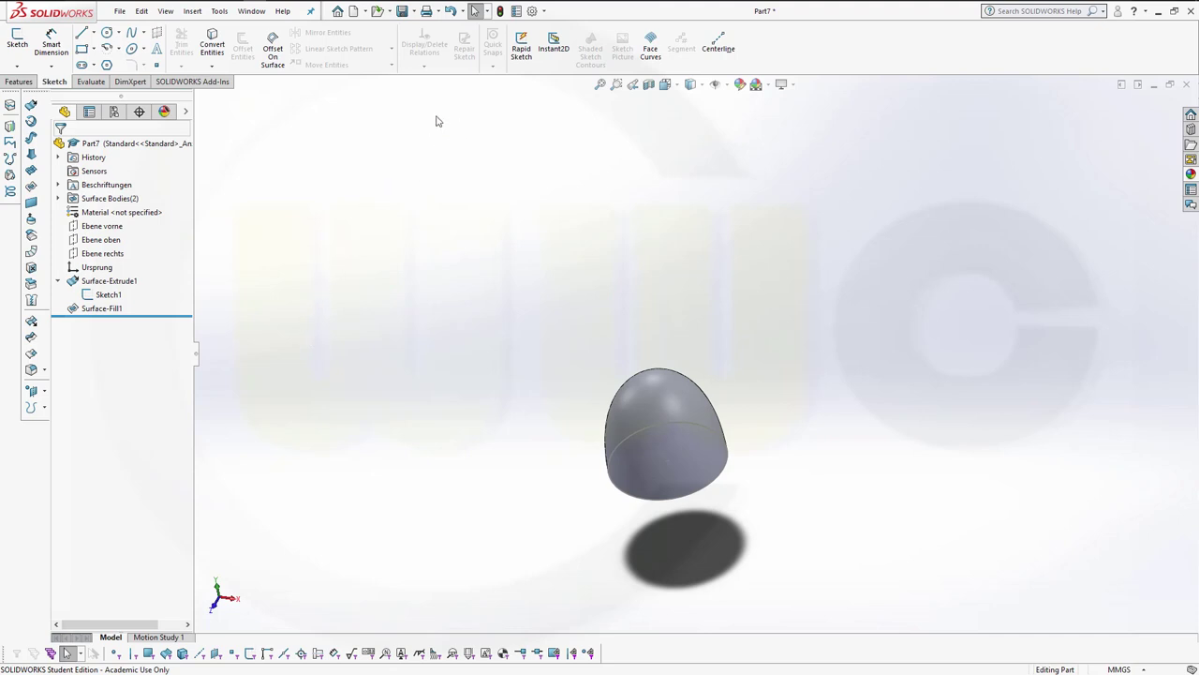
- Create Axis1 from the two planes Ebene vorne and Ebene rechts
click(19, 81)
click(507, 68)
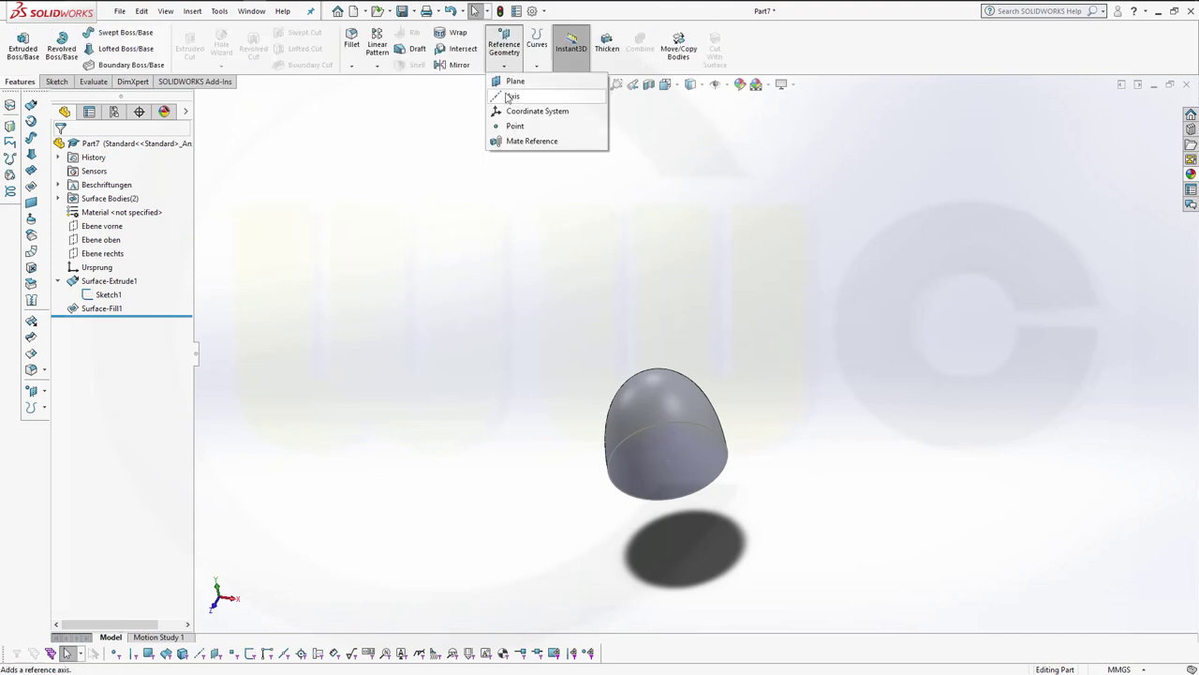
click(512, 97)
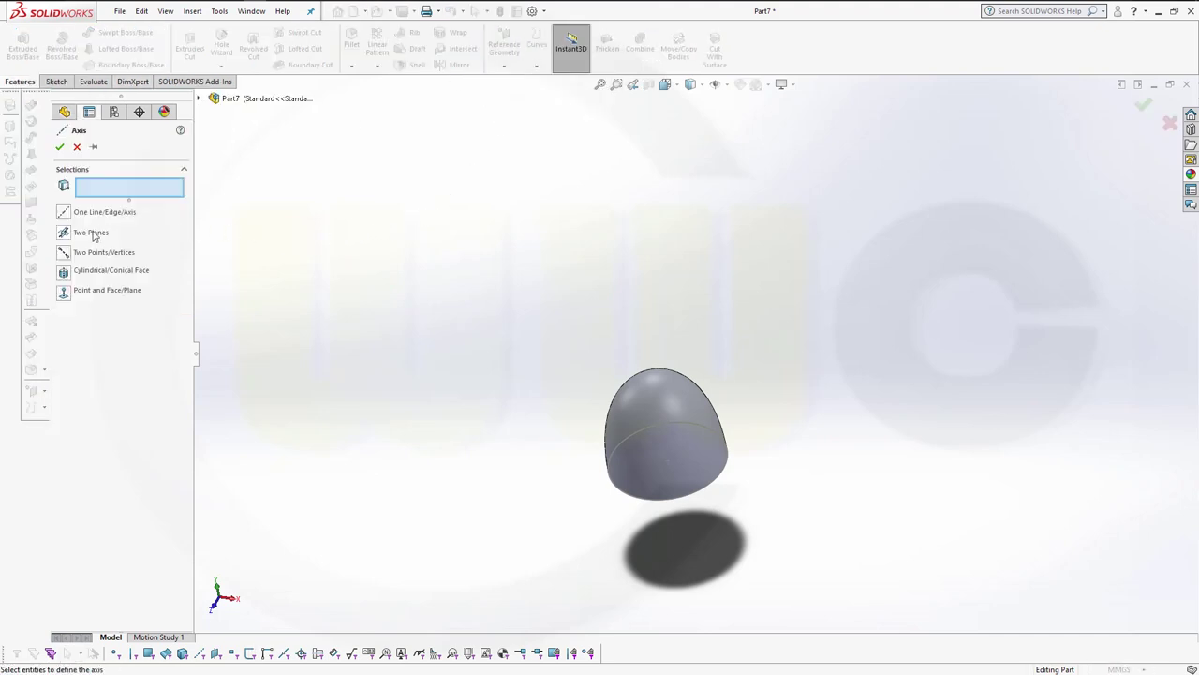
click(92, 234)
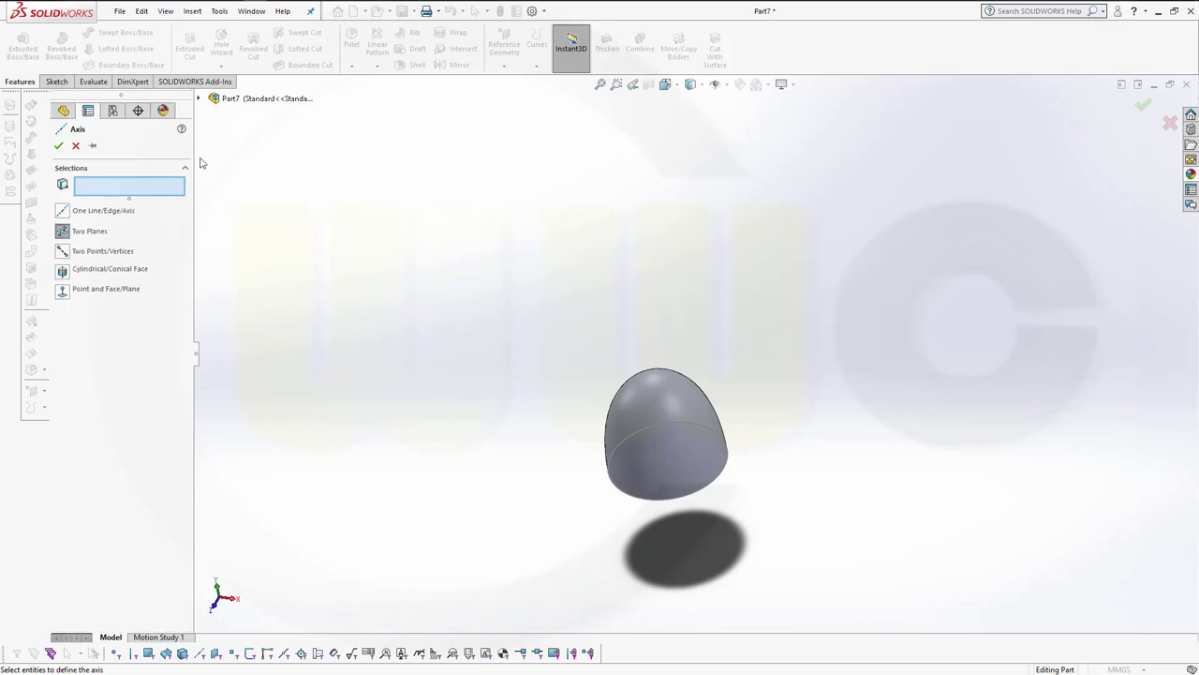
click(198, 99)
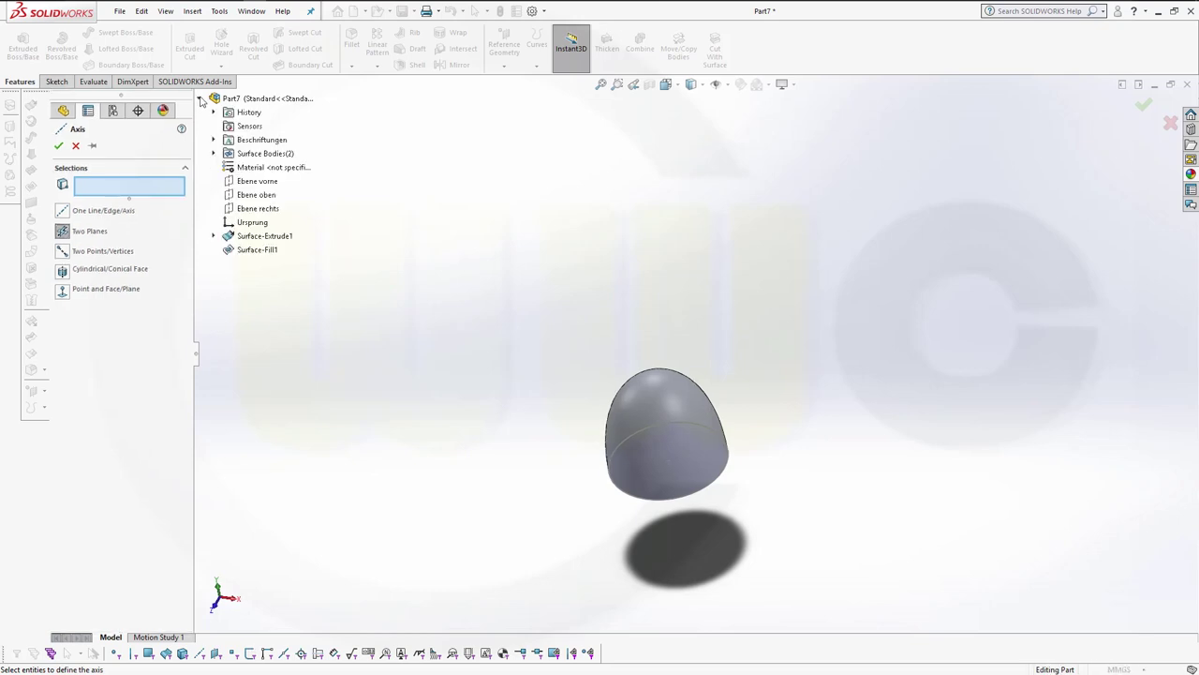
click(274, 186)
click(257, 210)
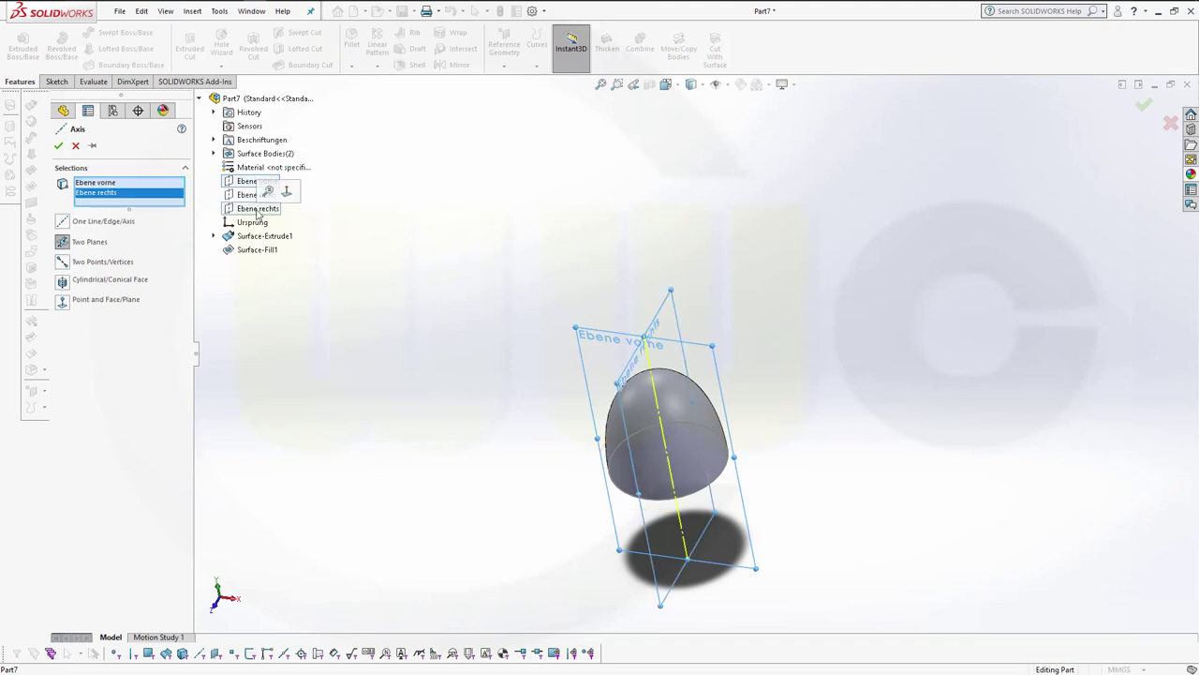
click(59, 147)
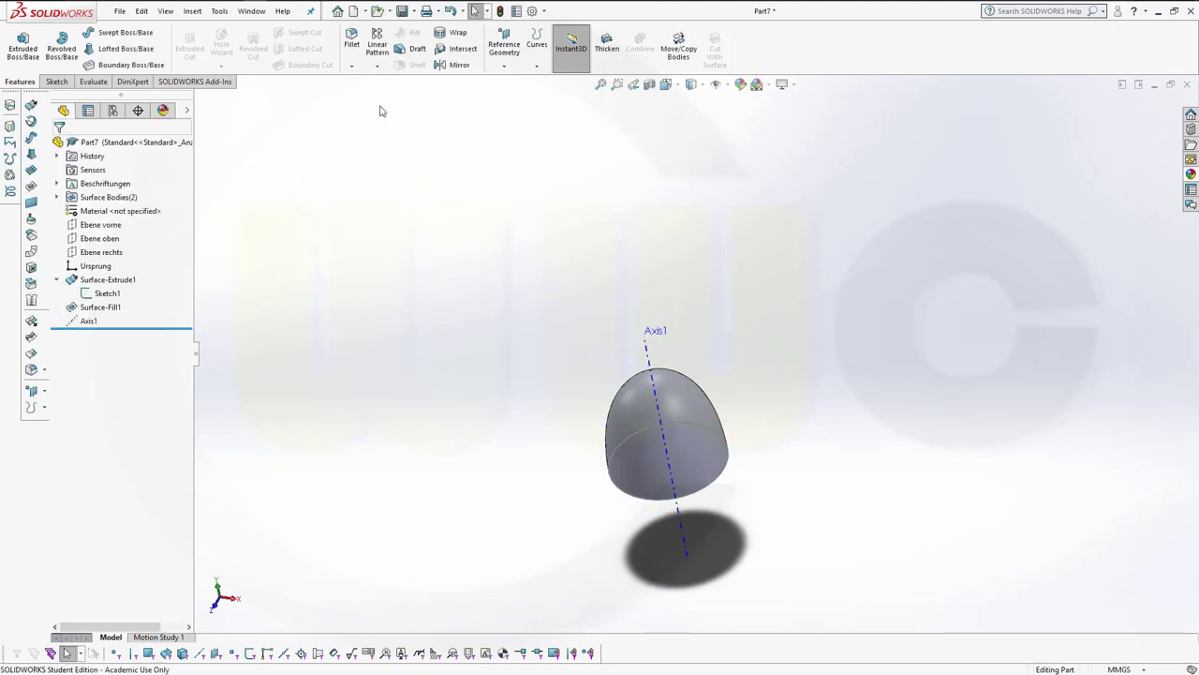
- Define a plane through Axis1 angled 18° (360/20) from Ebene vorne
click(504, 65)
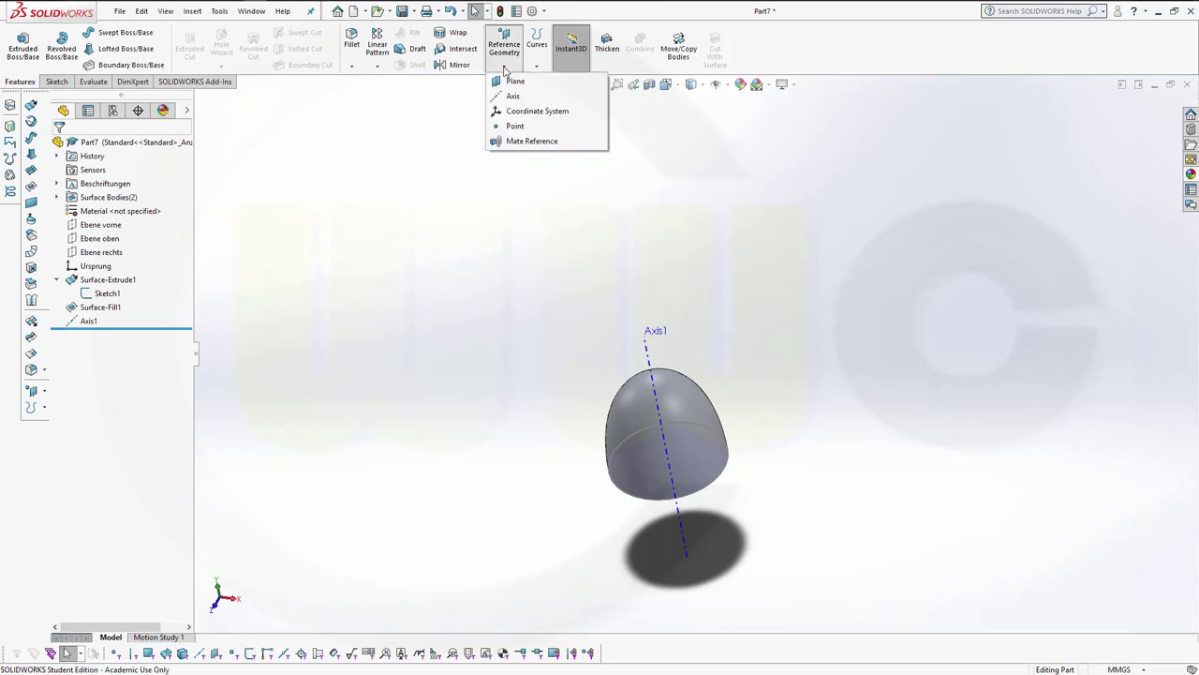
click(514, 82)
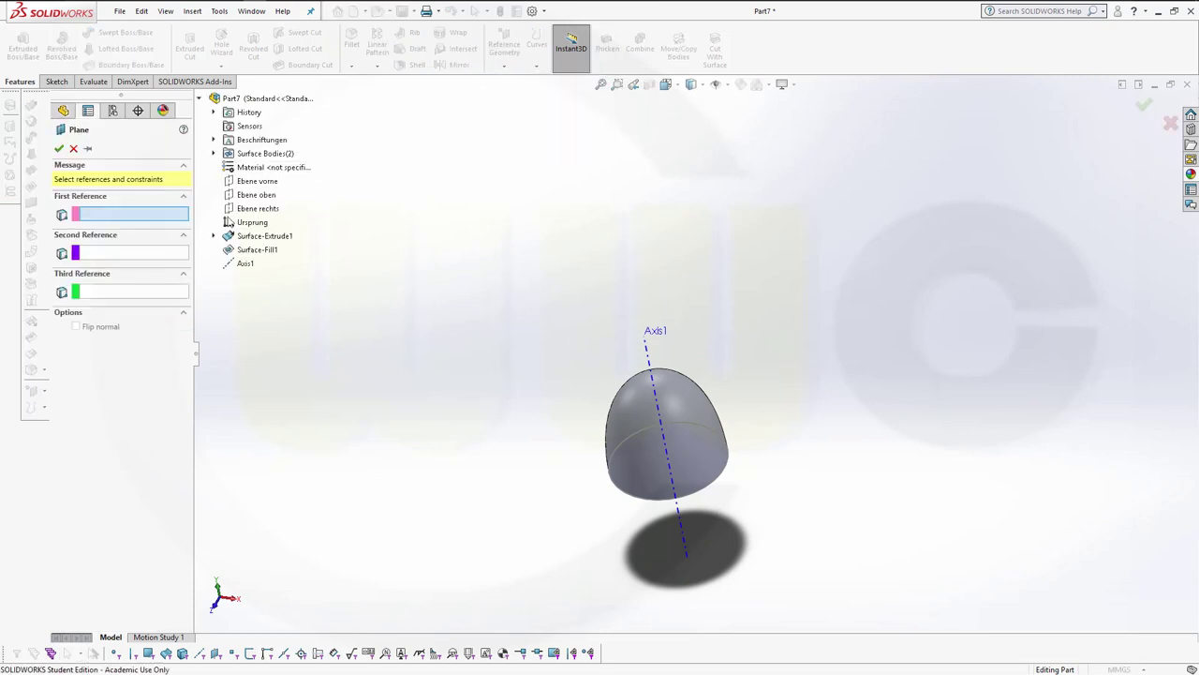
click(647, 353)
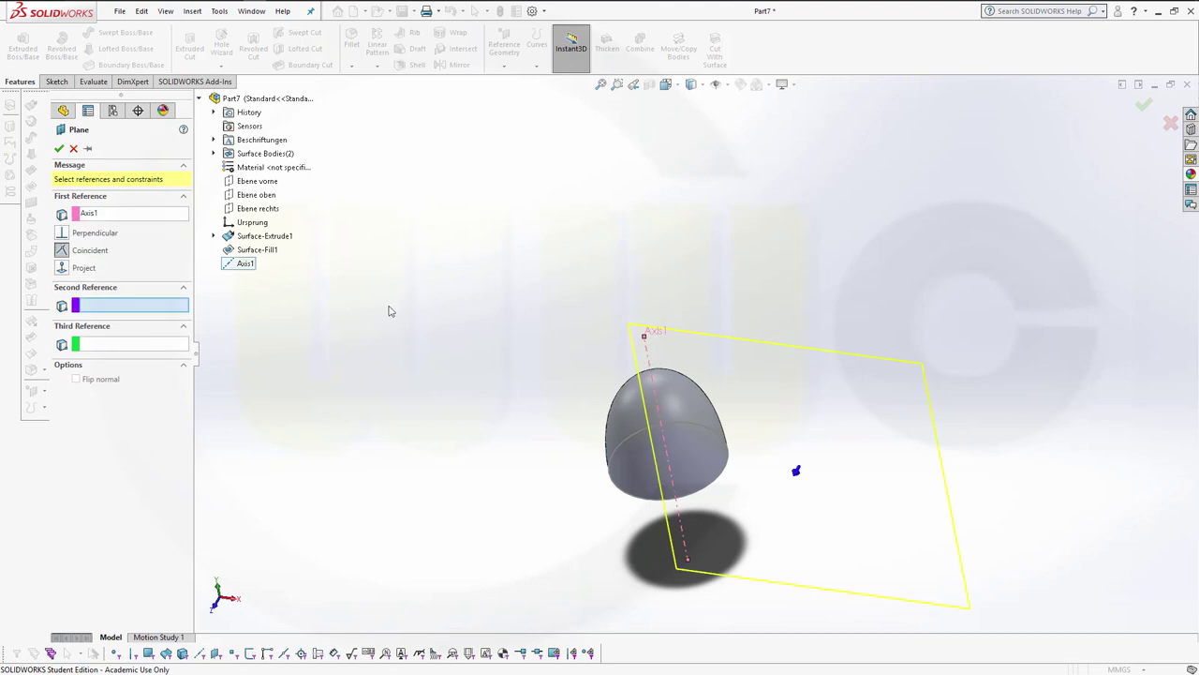
click(270, 182)
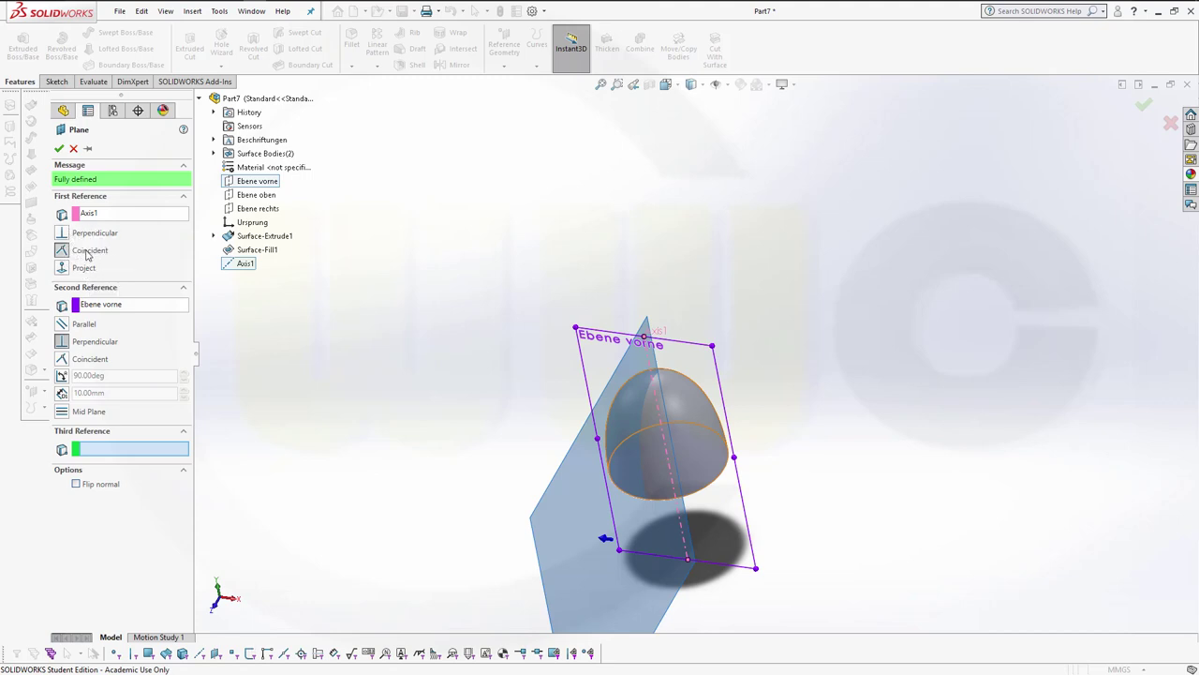
click(62, 375)
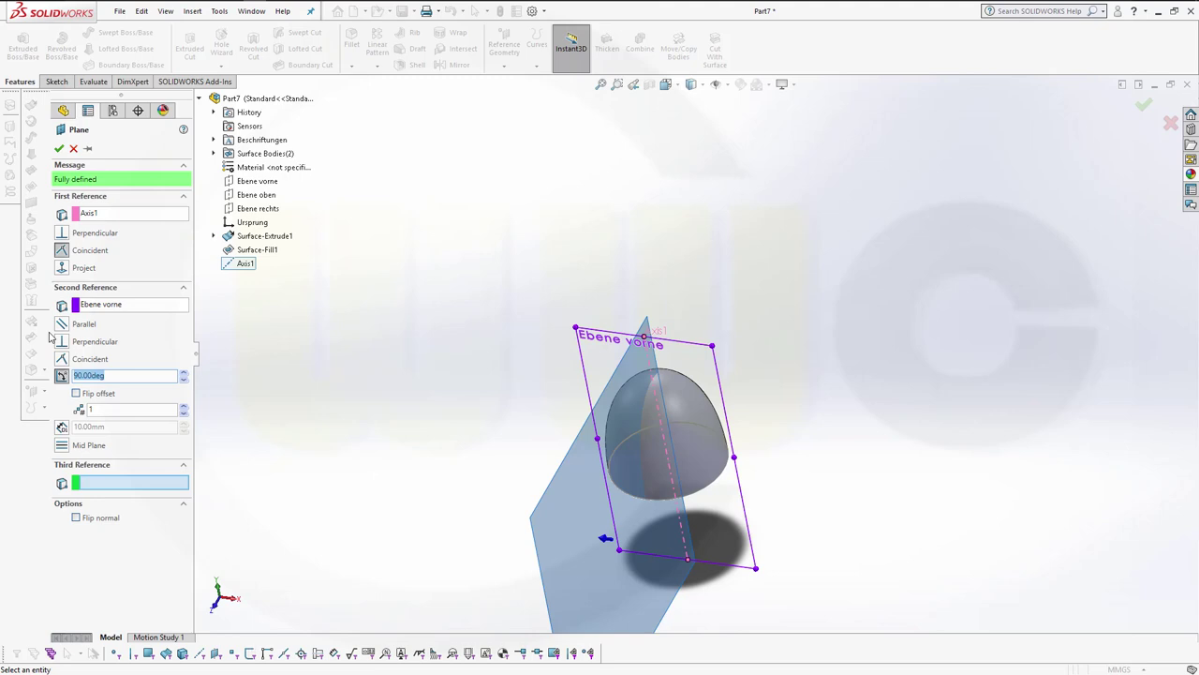
text(360/20)
key(Return)
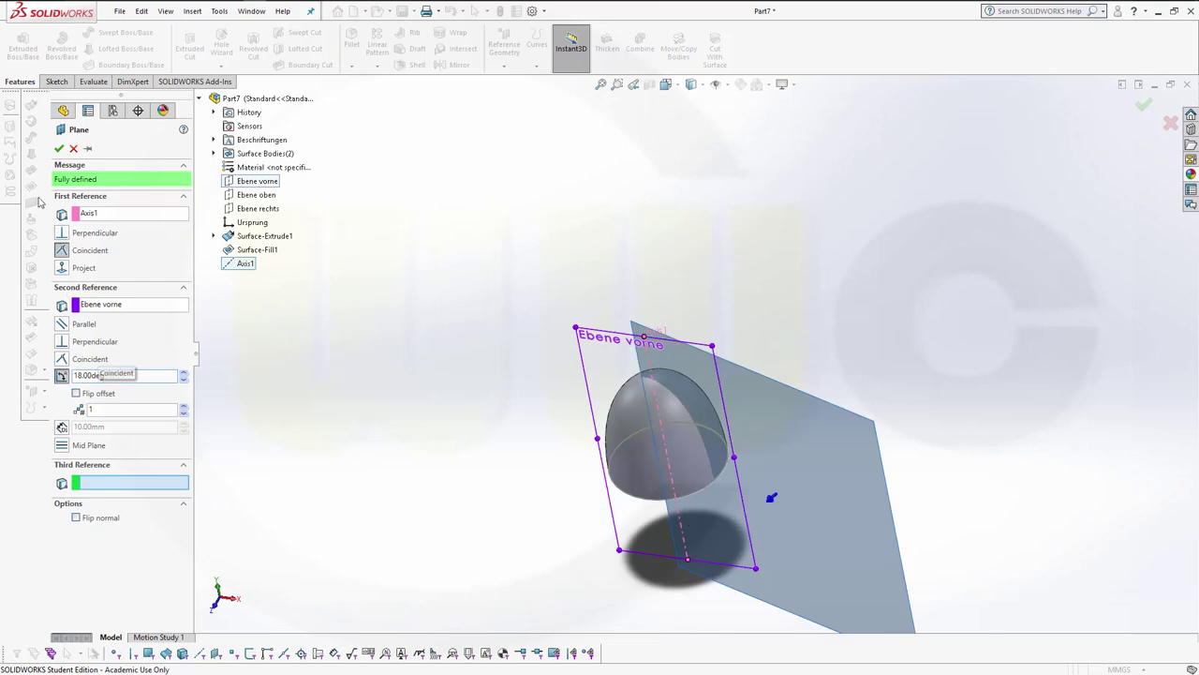
- Confirm Plane1 and orbit the model so the planes face the viewer
click(58, 148)
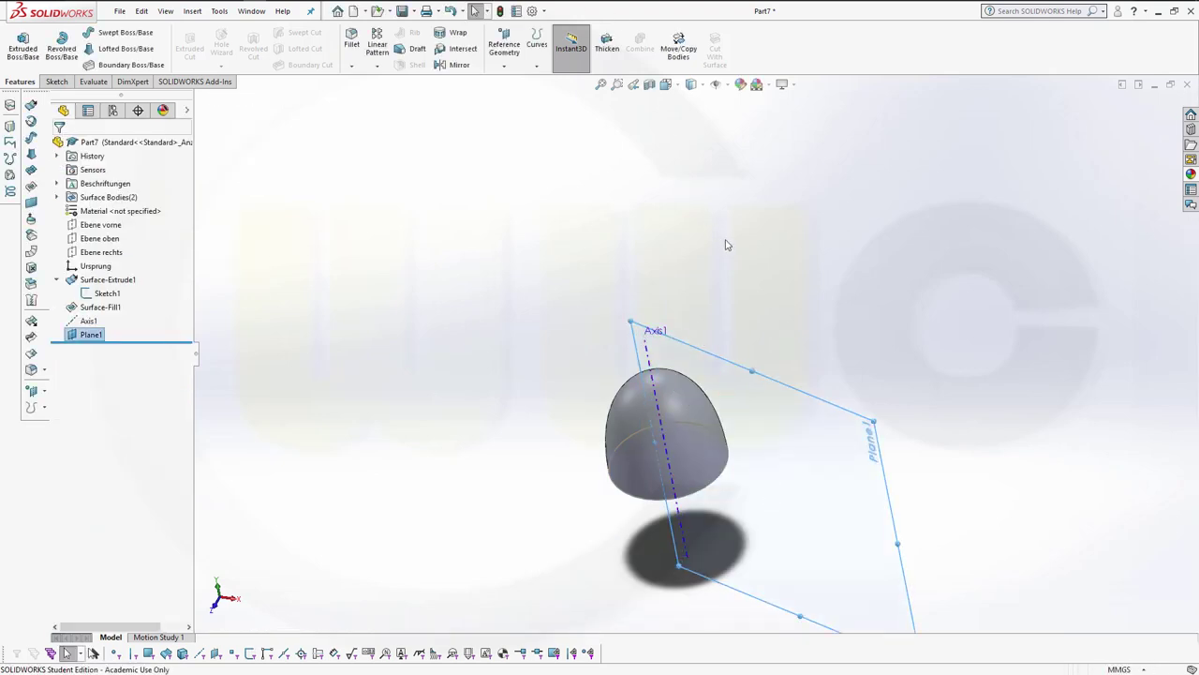
mouse_move(736, 249)
middle_down()
mouse_move(744, 265)
mouse_move(709, 206)
mouse_move(780, 231)
mouse_move(723, 249)
middle_up()
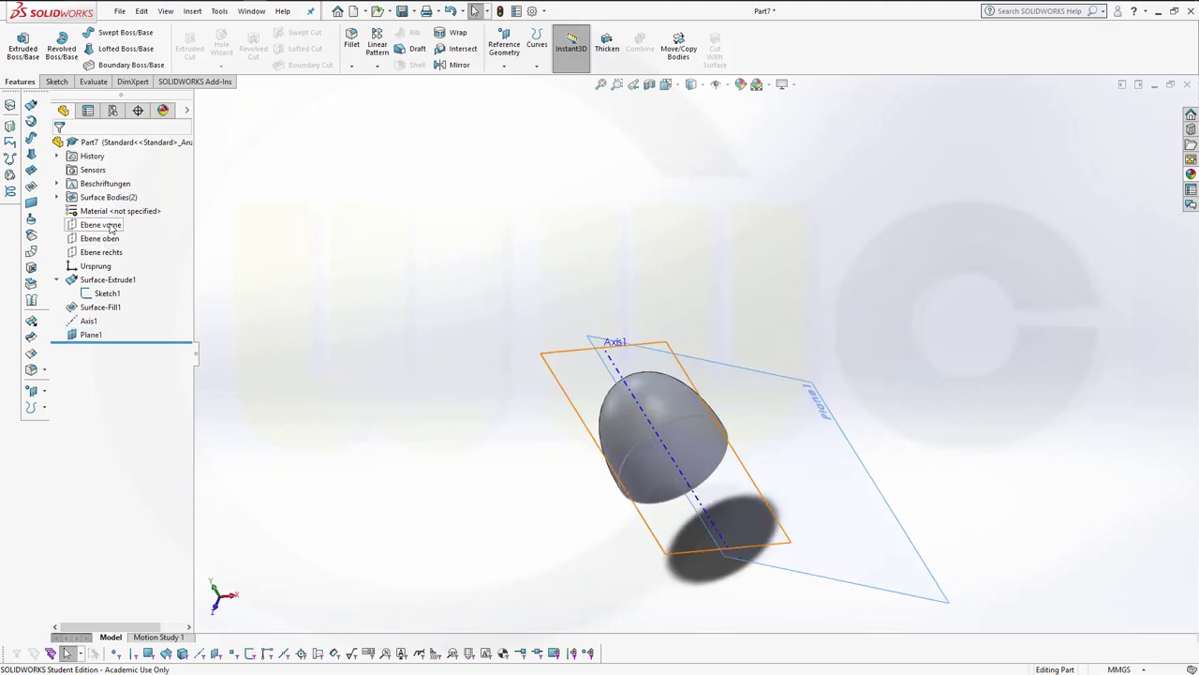
click(105, 225)
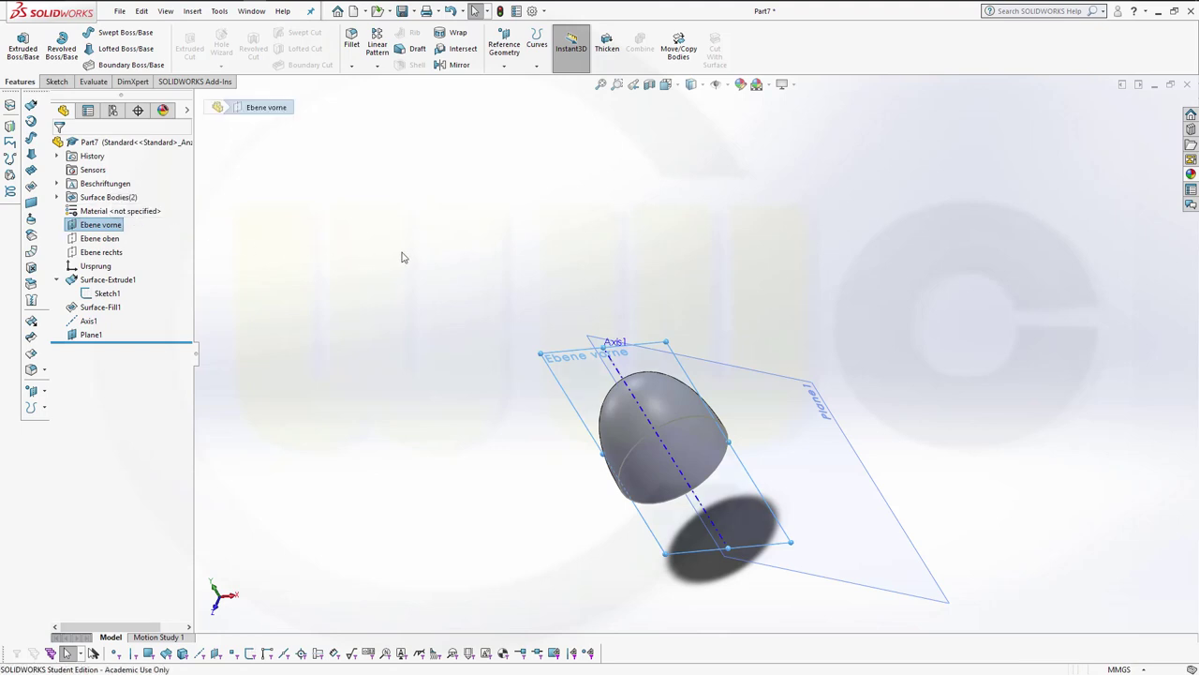
click(441, 268)
middle_drag(441, 268, 472, 321)
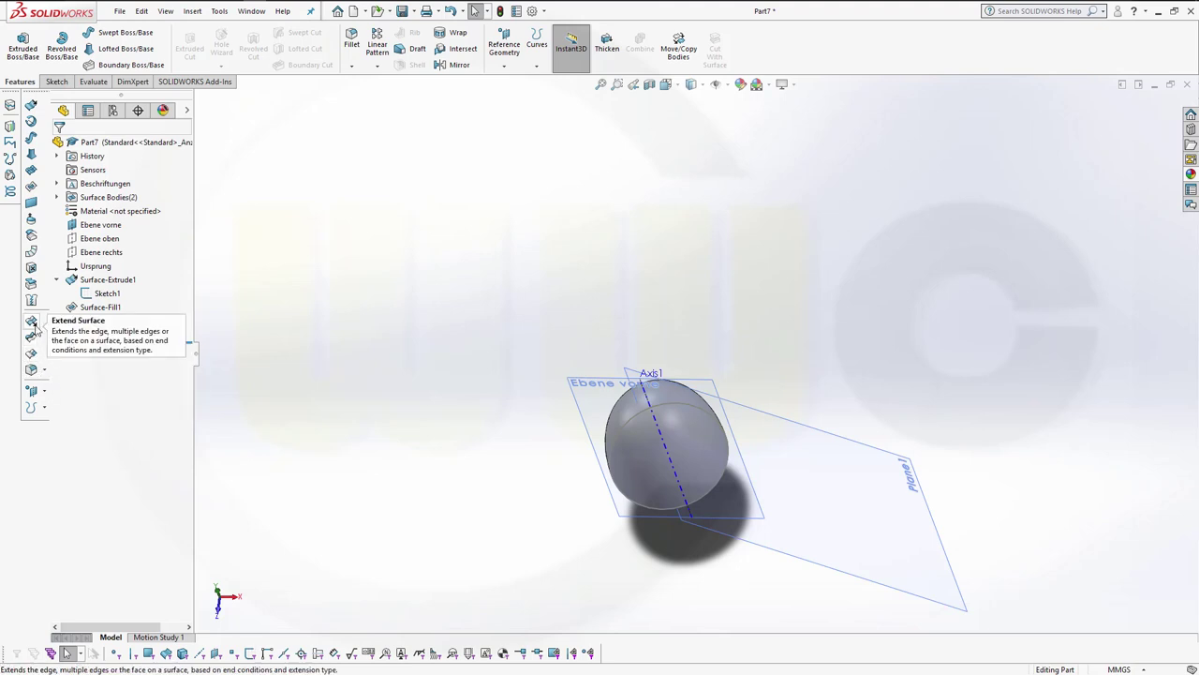
- Trim the dome surface with Plane1, removing the piece on one side
click(32, 335)
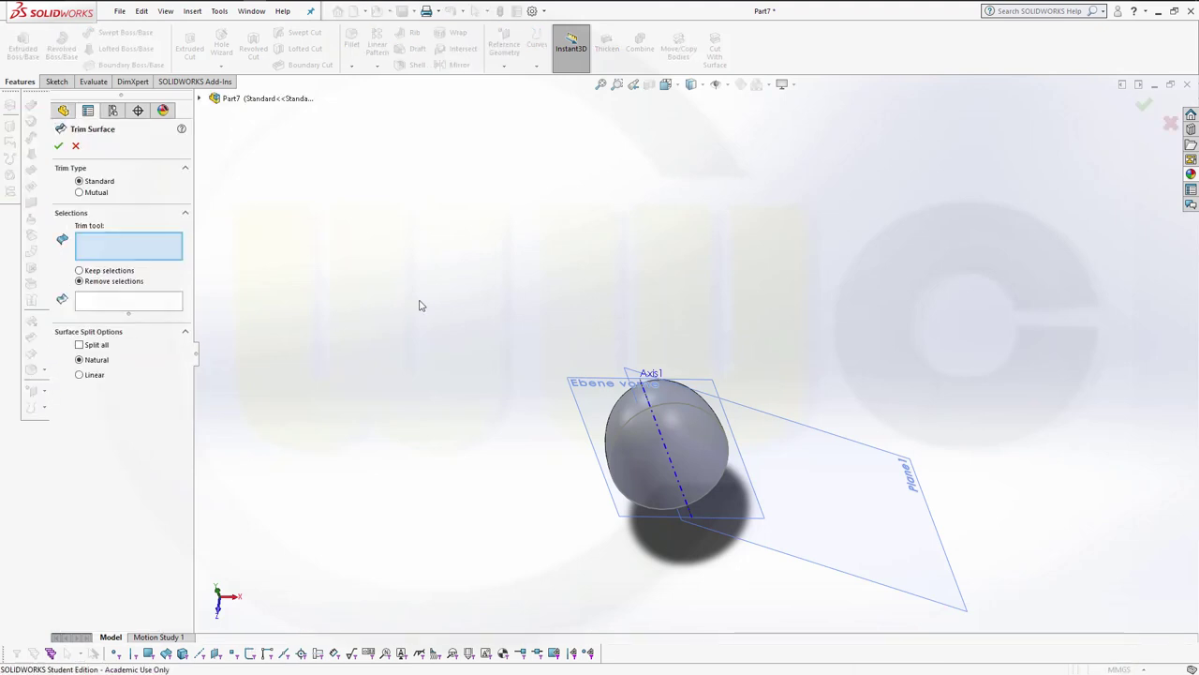
click(808, 422)
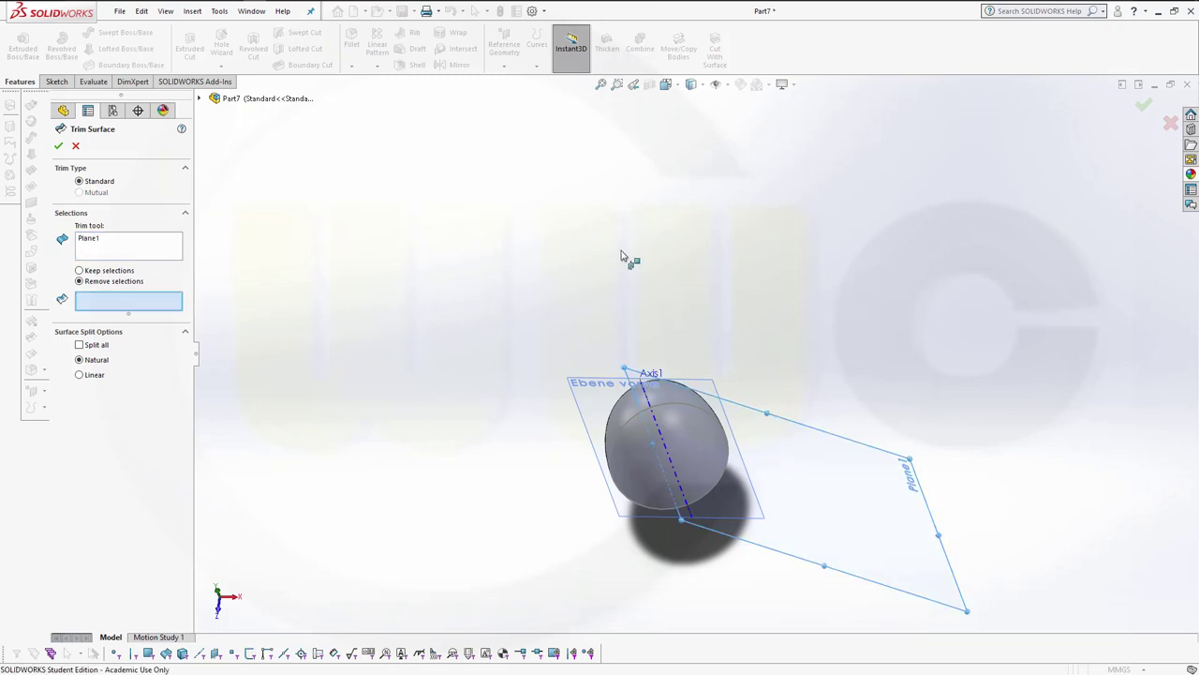
middle_drag(622, 256, 628, 339)
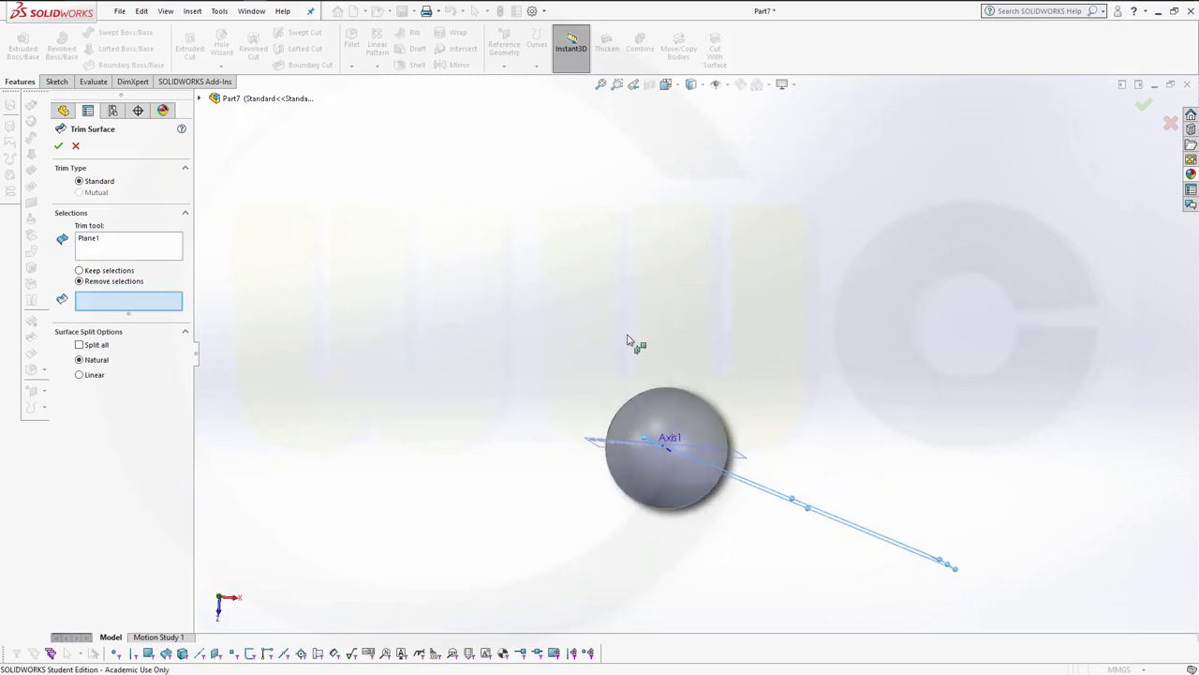
click(635, 465)
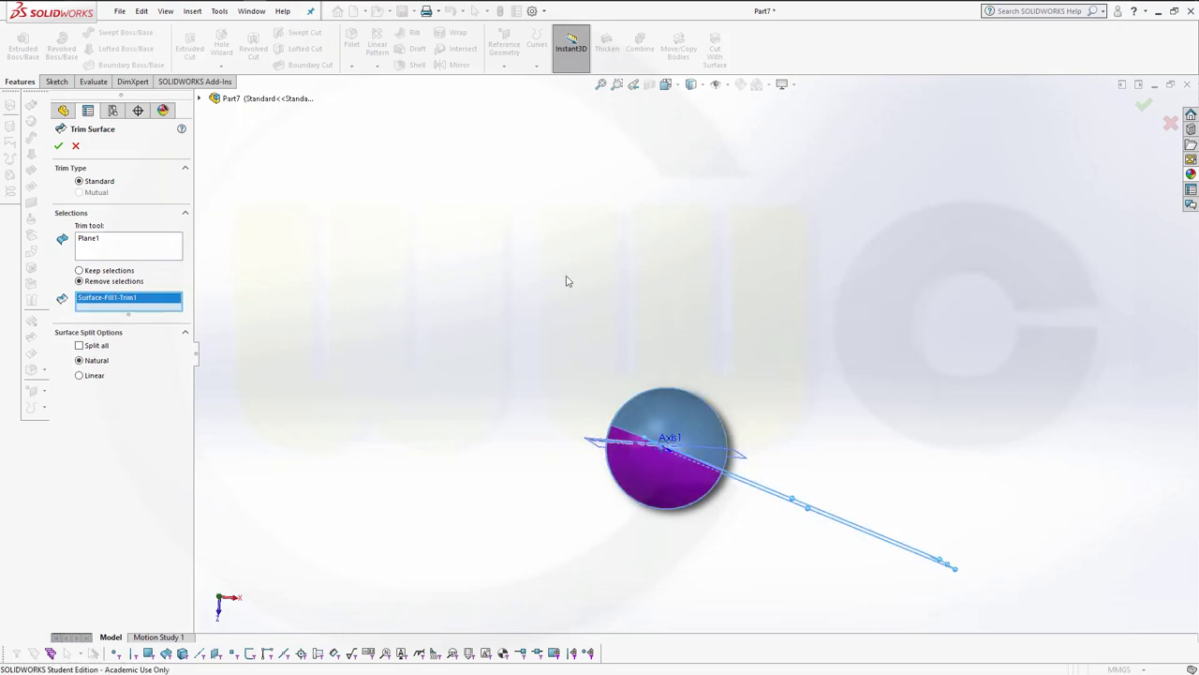
click(58, 146)
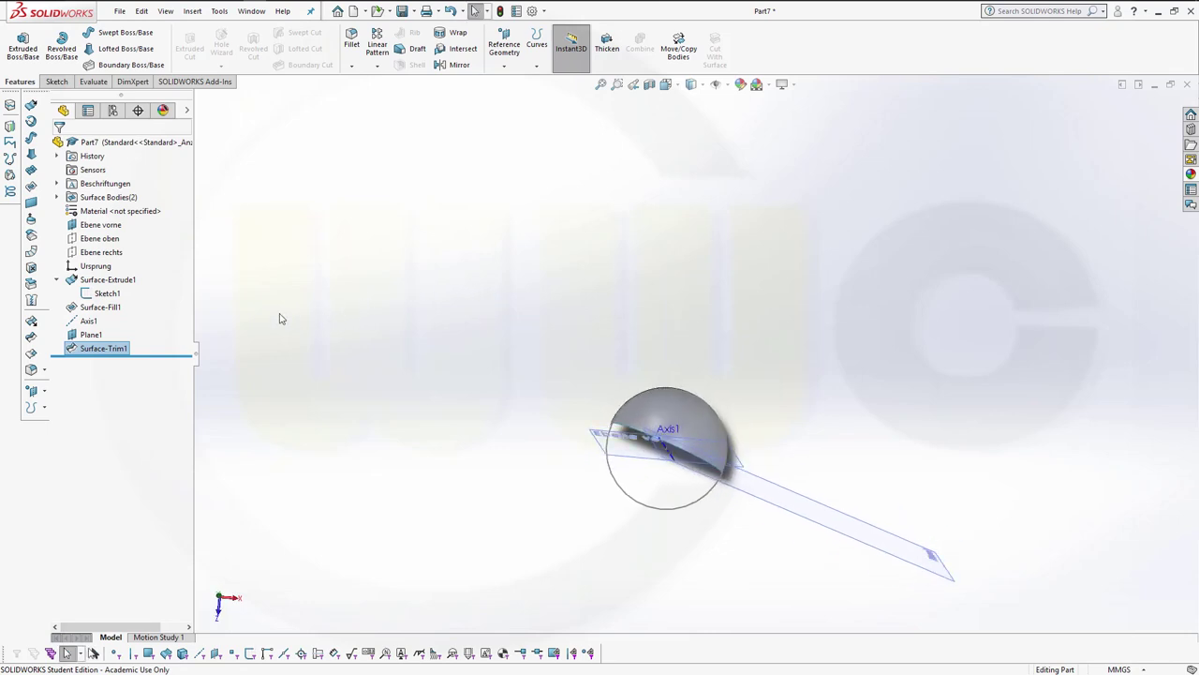
- Trim the dome again along Ebene vorne, leaving a thin curved wedge (Surface-Trim2)
click(30, 340)
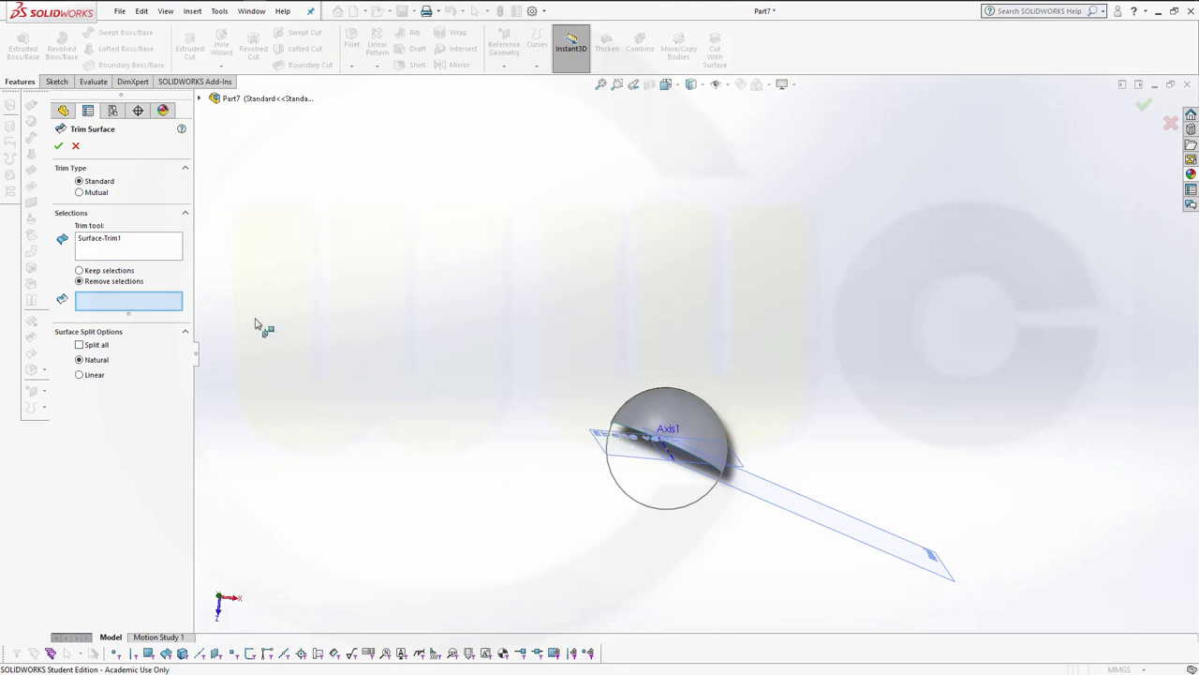
click(120, 240)
right_click(120, 240)
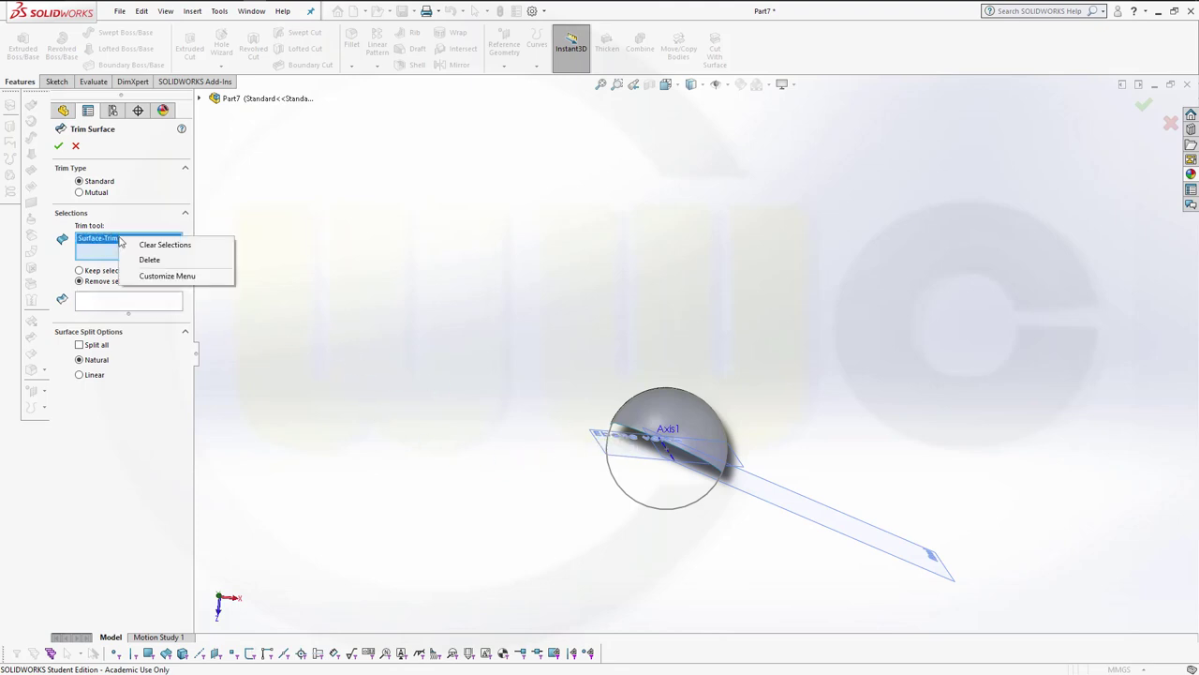
click(150, 246)
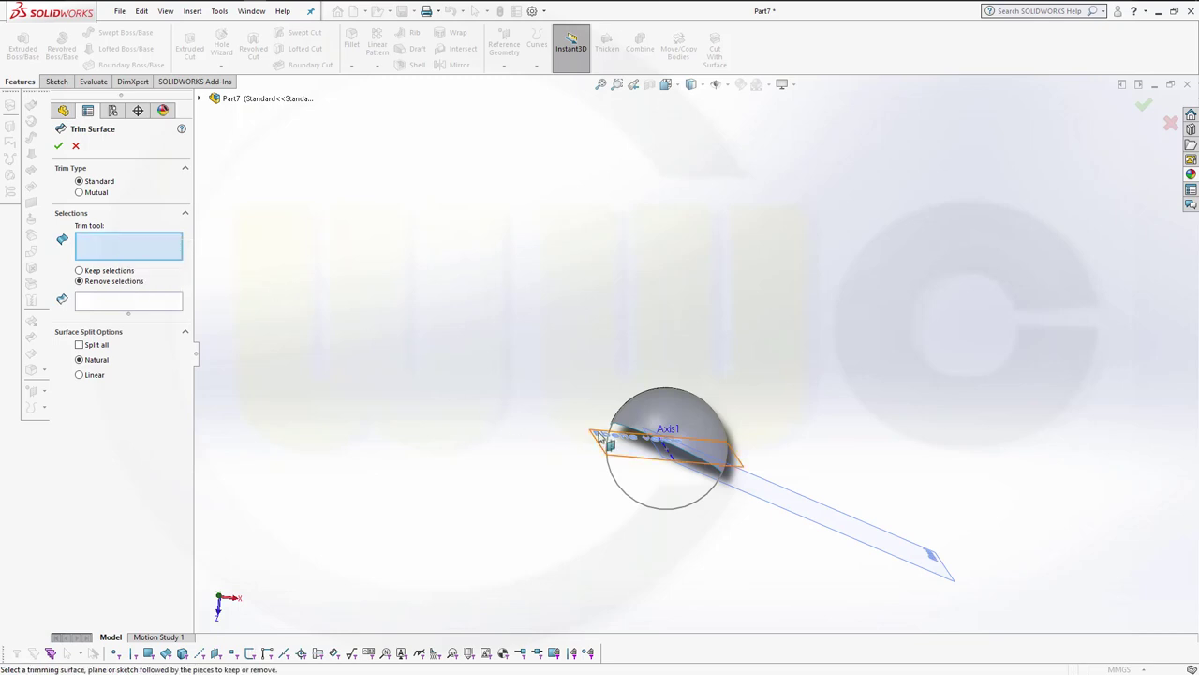
click(607, 451)
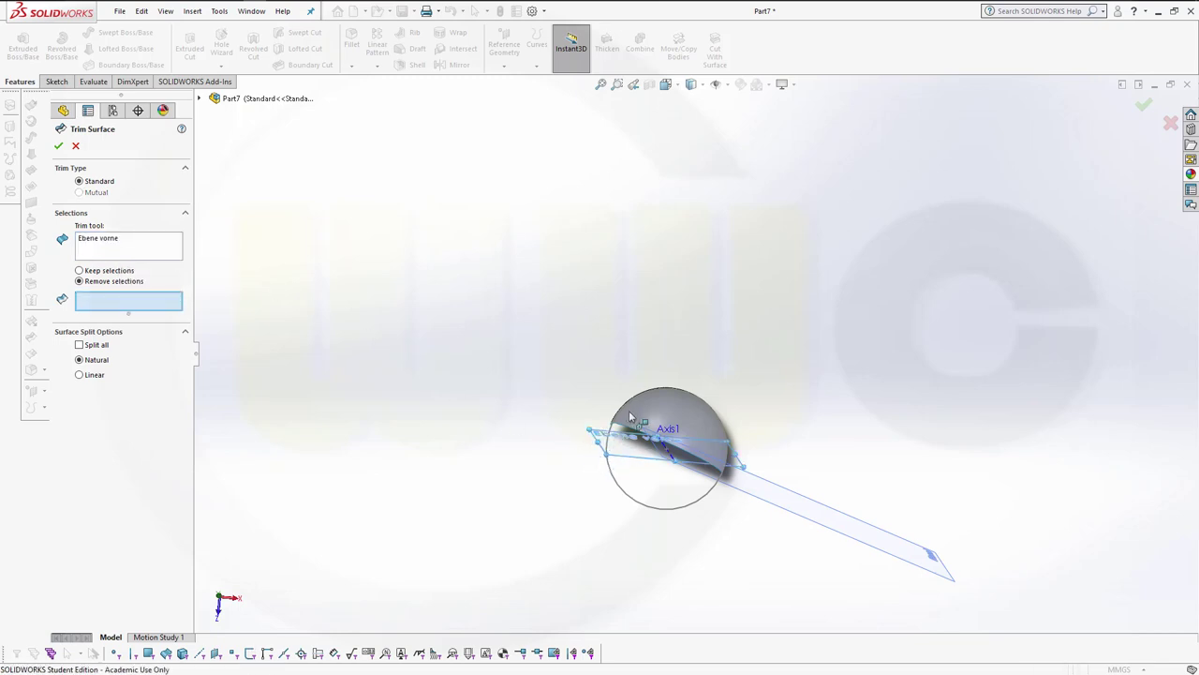
click(660, 409)
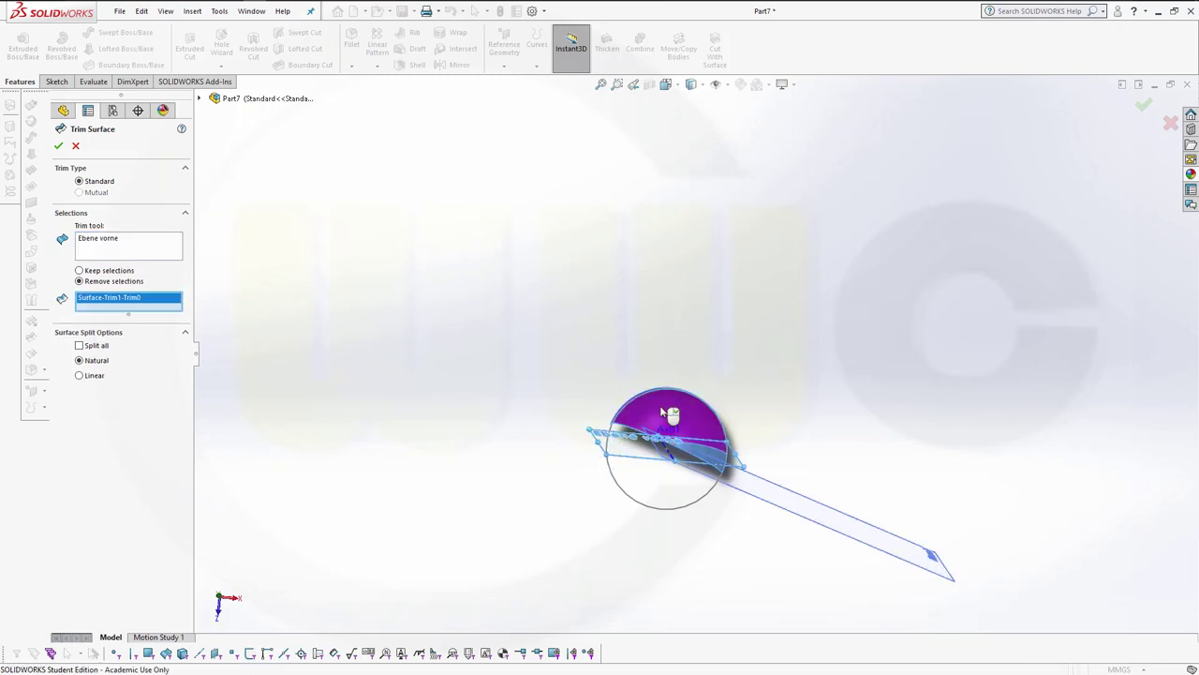
click(58, 145)
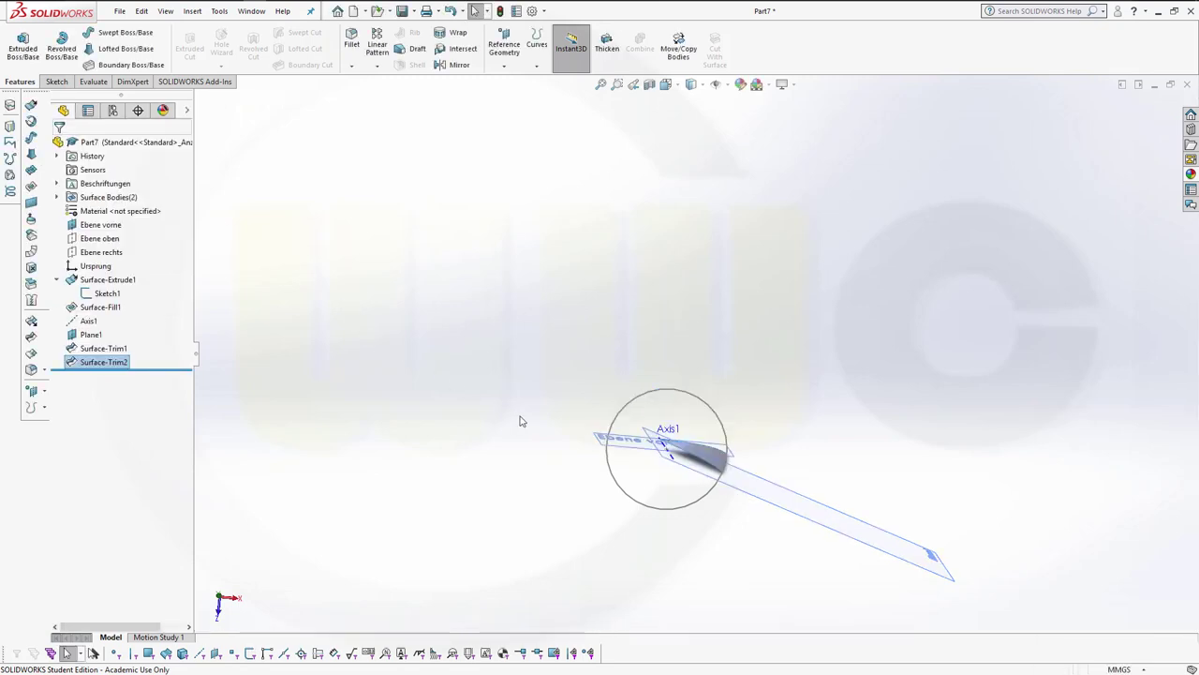
middle_drag(523, 416, 460, 356)
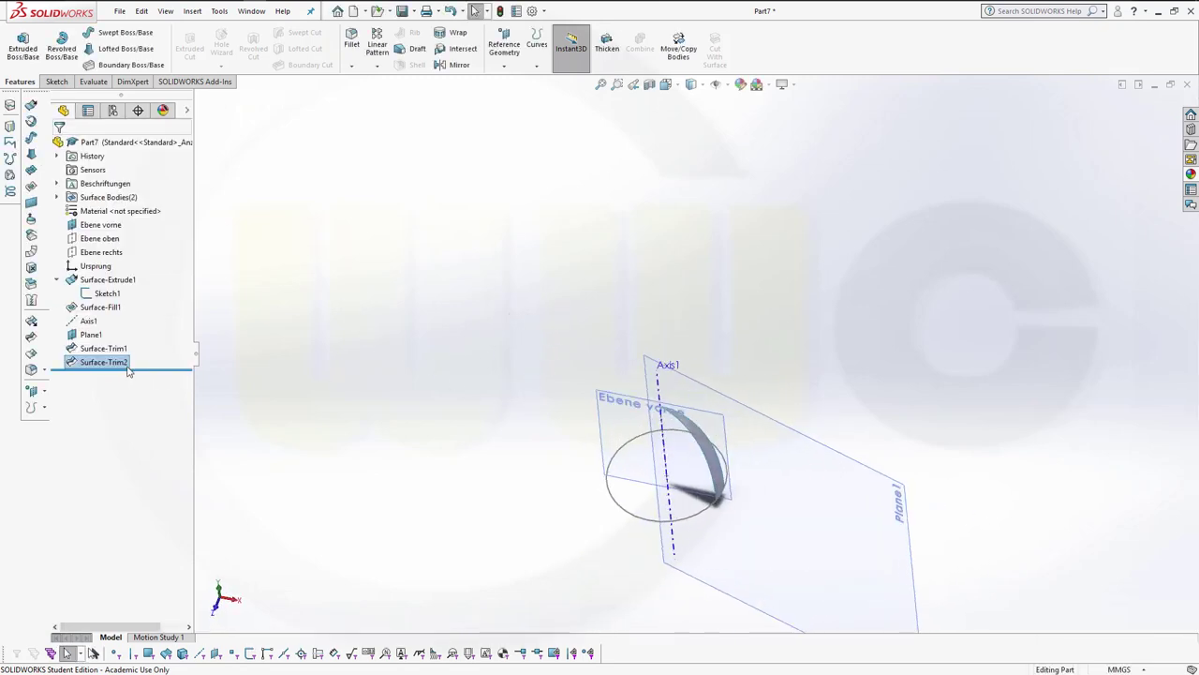
- Hide Plane1 and frame the trimmed wedge surface in the view
click(91, 334)
click(121, 319)
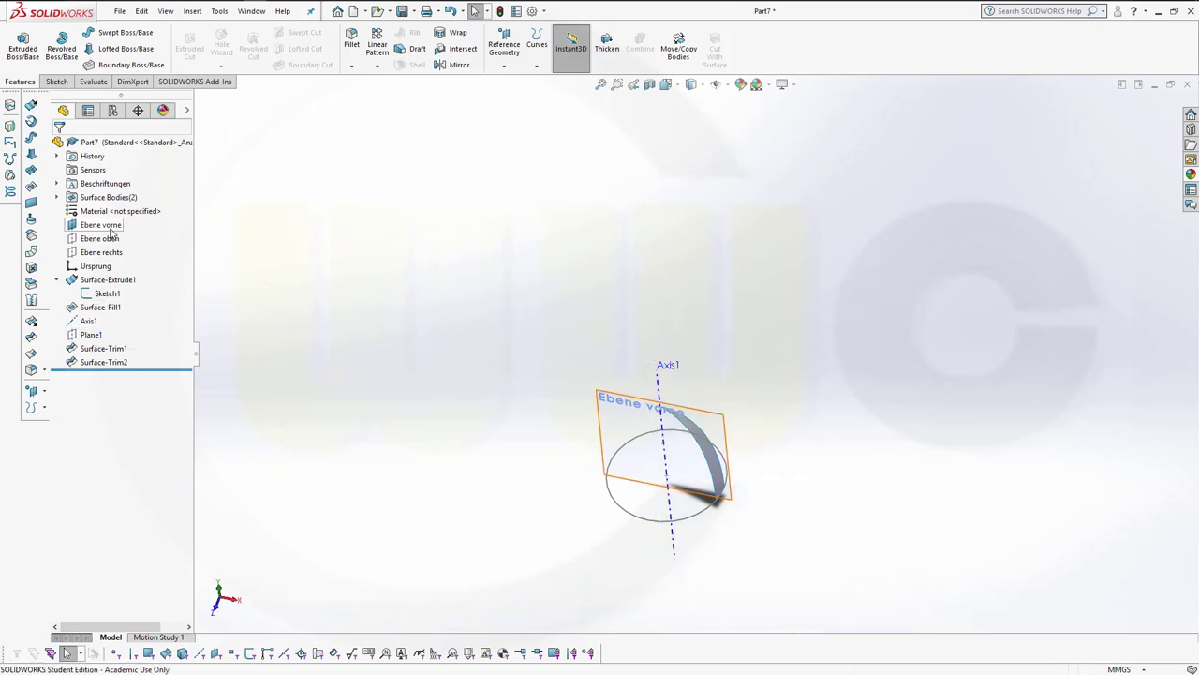
middle_drag(587, 419, 568, 369)
scroll(691, 514, up, 2)
scroll(685, 426, down, 3)
scroll(685, 426, down, 1)
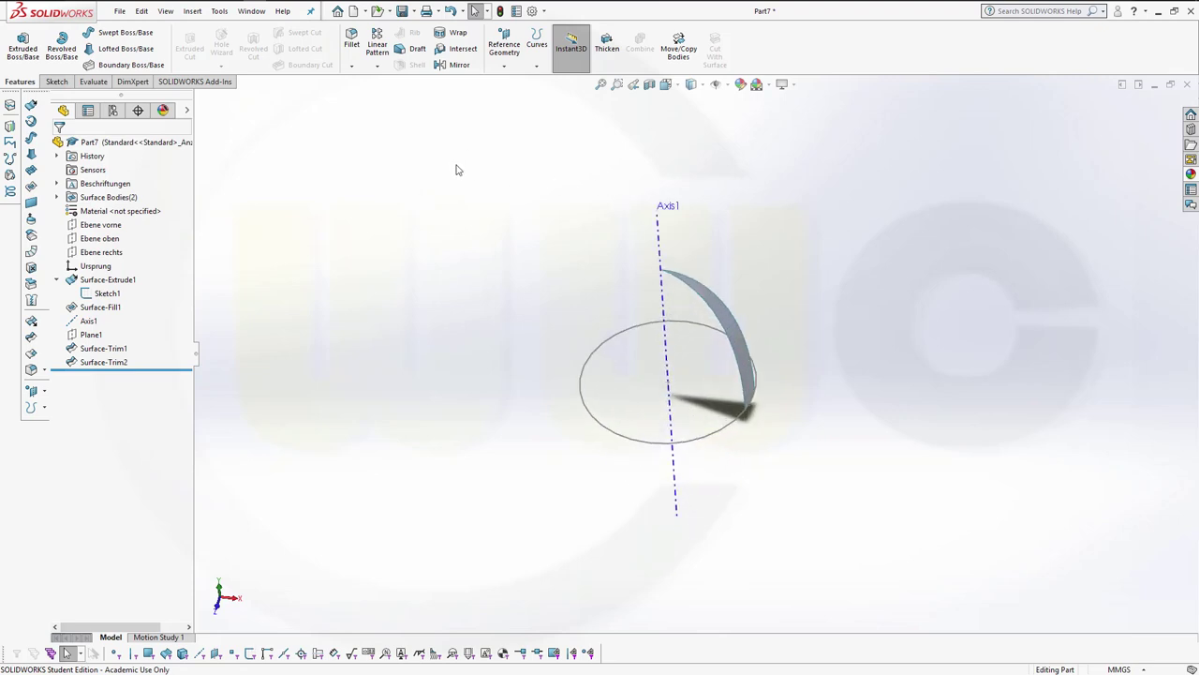
- Thicken Surface-Trim2 by 10.00 mm into the solid rib Thicken1, with Axis1 upright
click(606, 45)
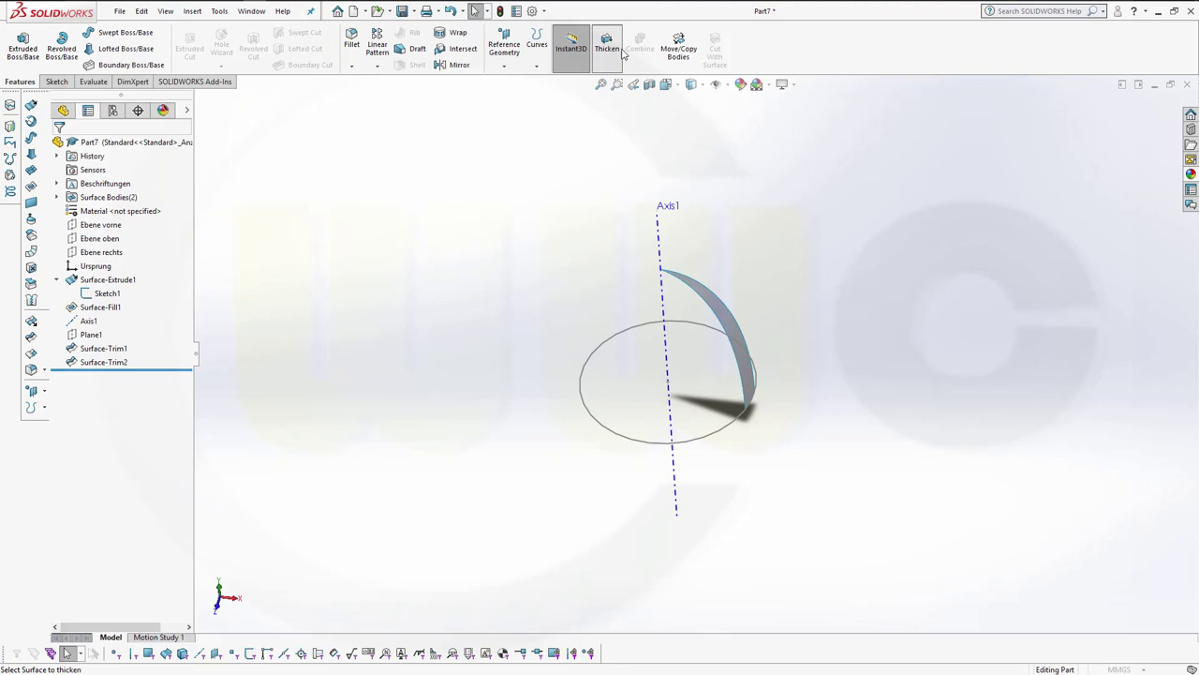
click(738, 348)
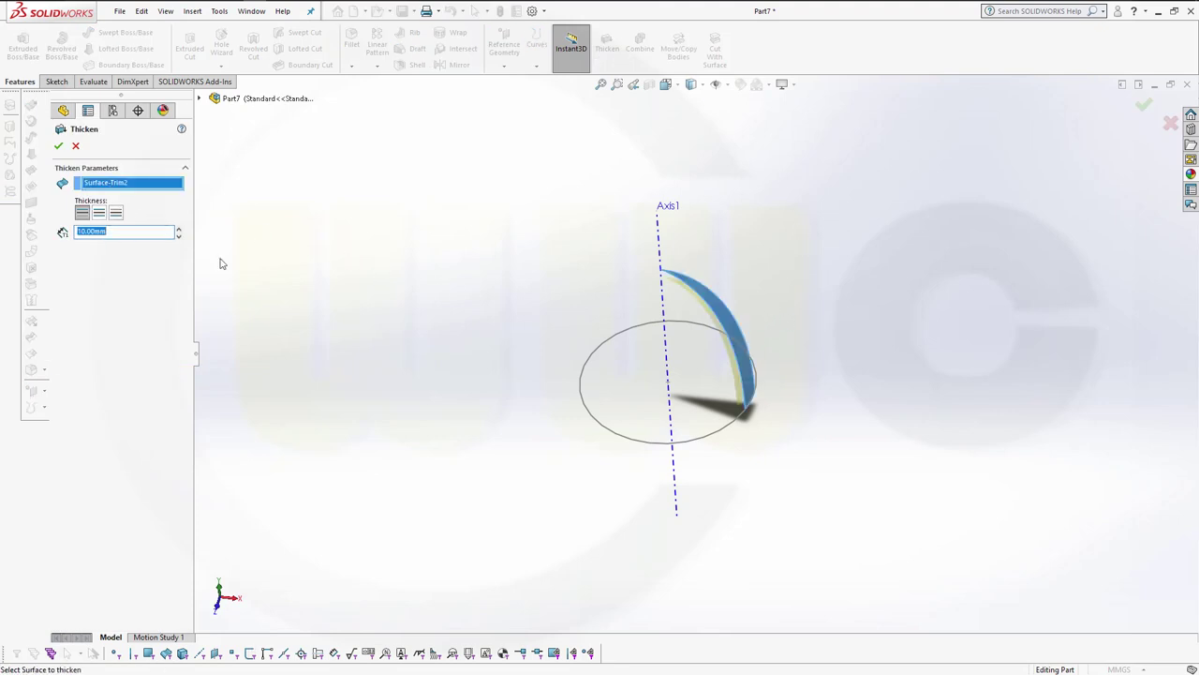
middle_drag(487, 329, 501, 303)
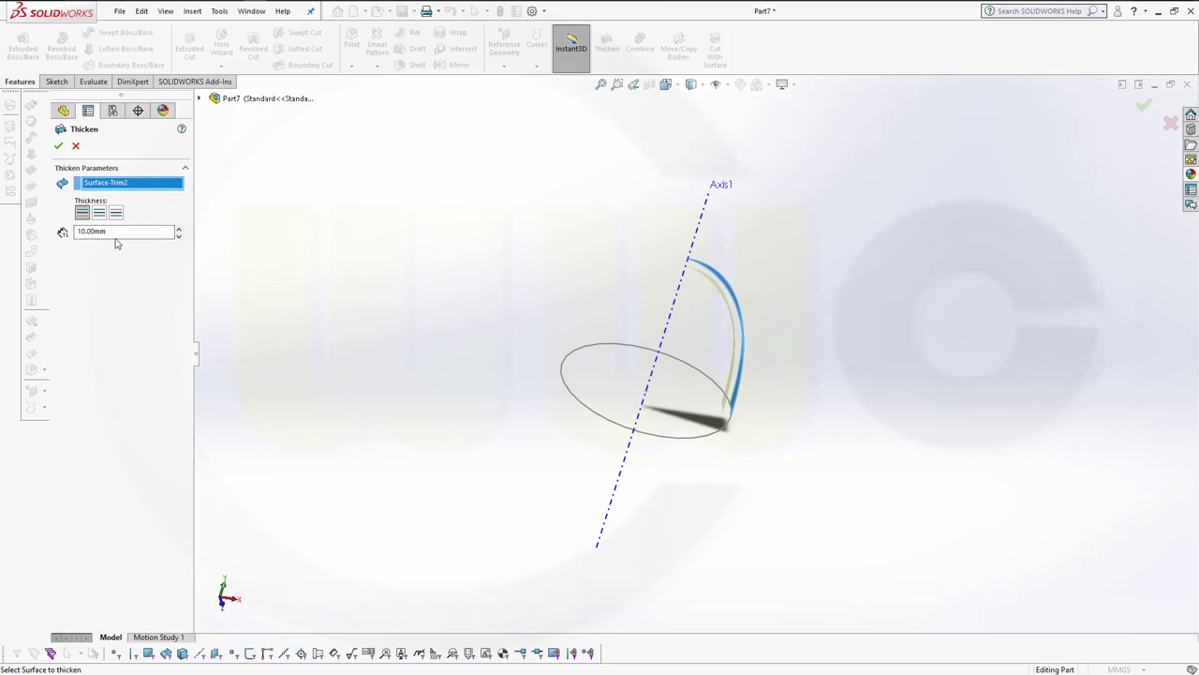
click(58, 145)
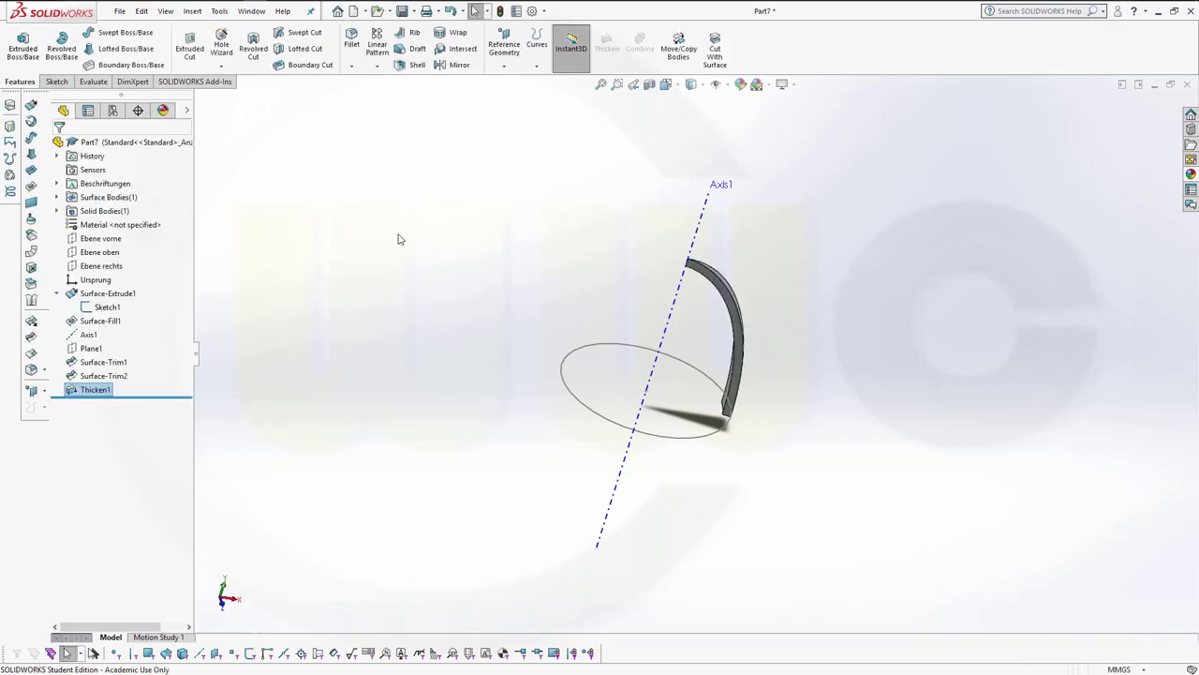
middle_drag(420, 246, 603, 224)
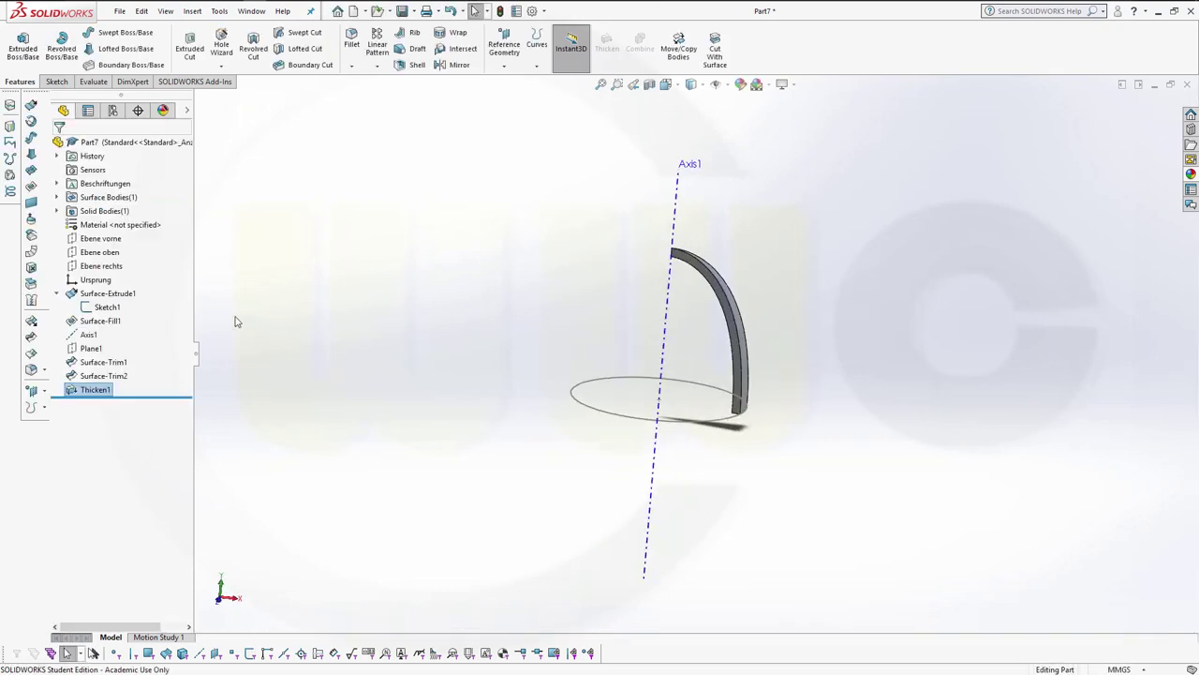
- Sketch on Ebene vorne and convert the thickened arc's curved edge into a 224.78 mm arc
click(115, 242)
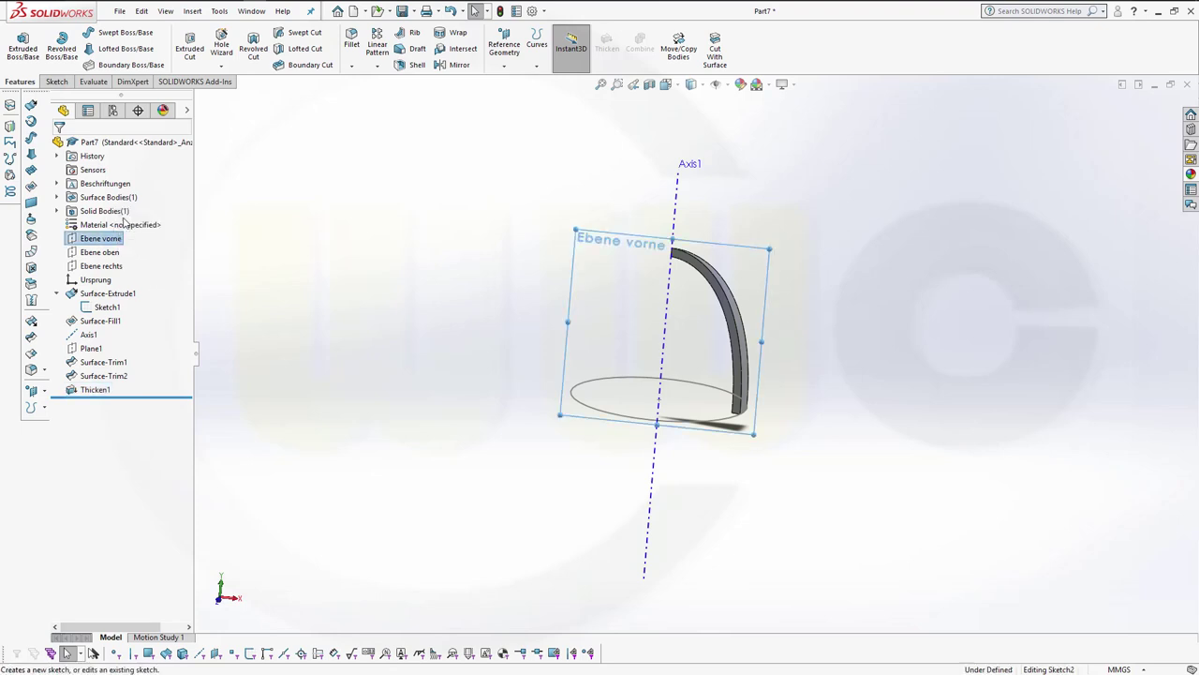
click(125, 224)
mouse_move(420, 256)
middle_down()
mouse_move(366, 271)
mouse_move(298, 343)
middle_up()
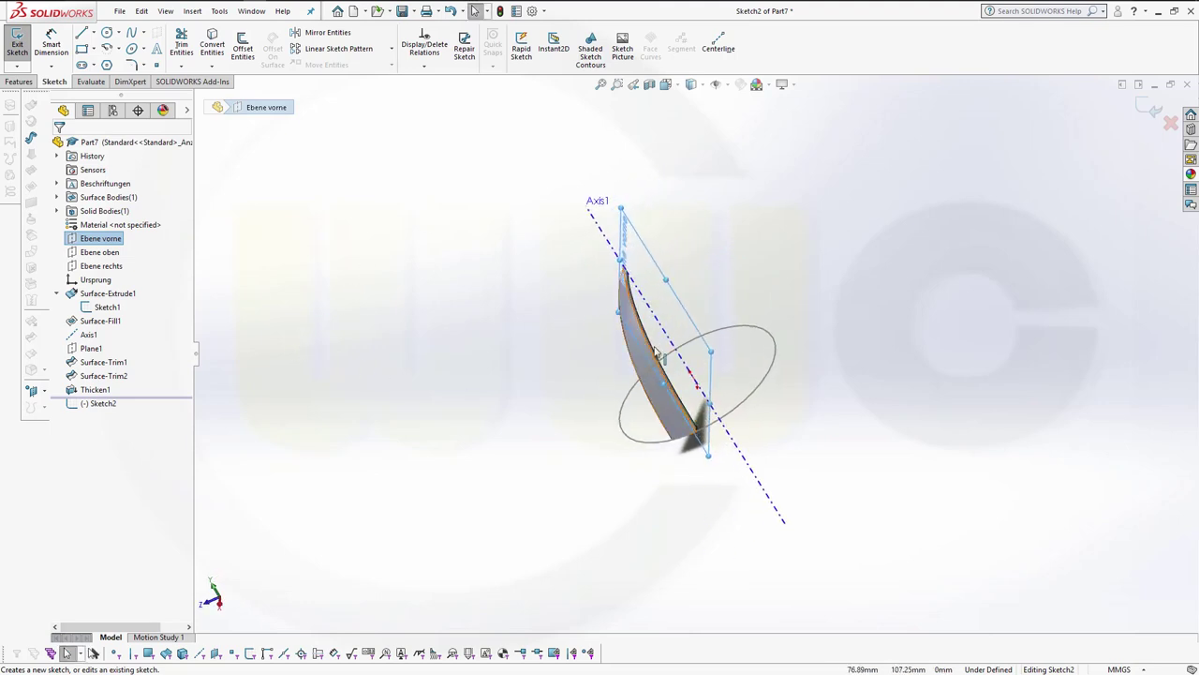
click(212, 47)
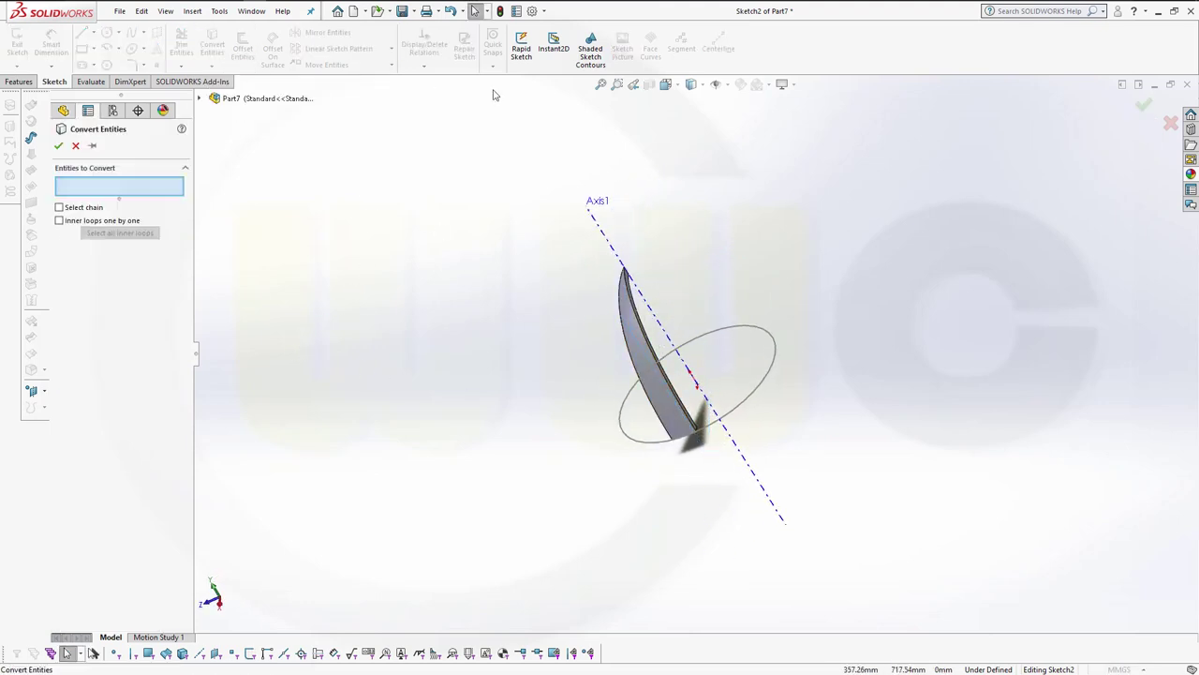
click(661, 358)
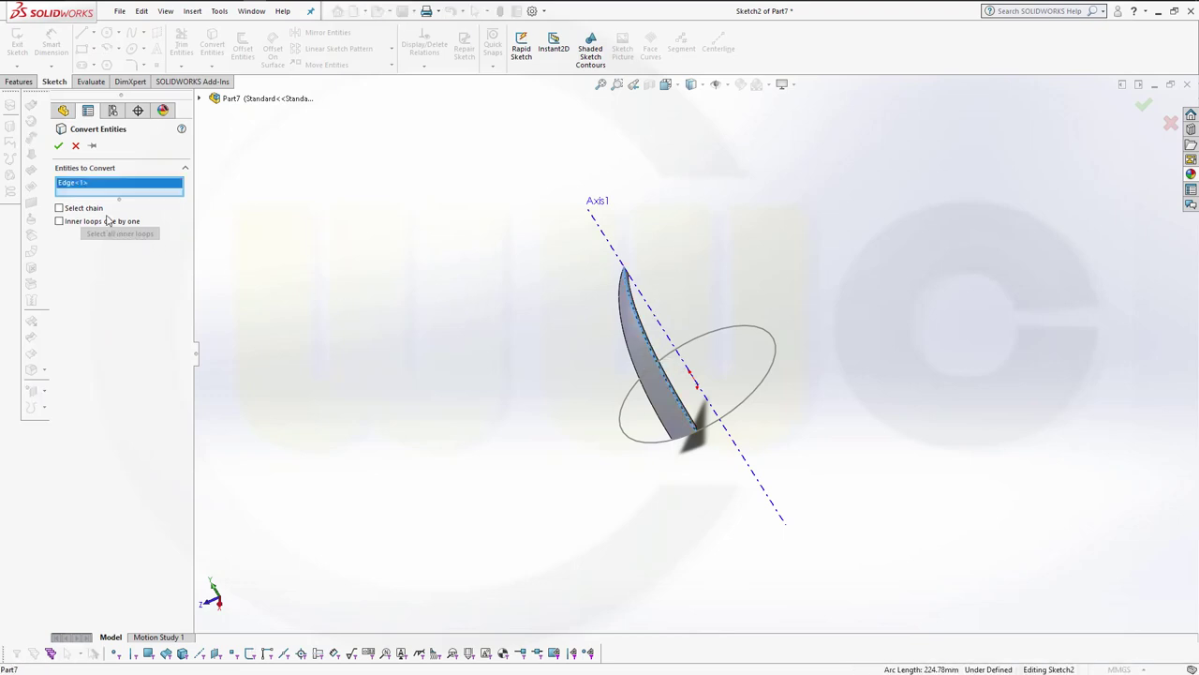
click(59, 146)
middle_drag(407, 401, 543, 284)
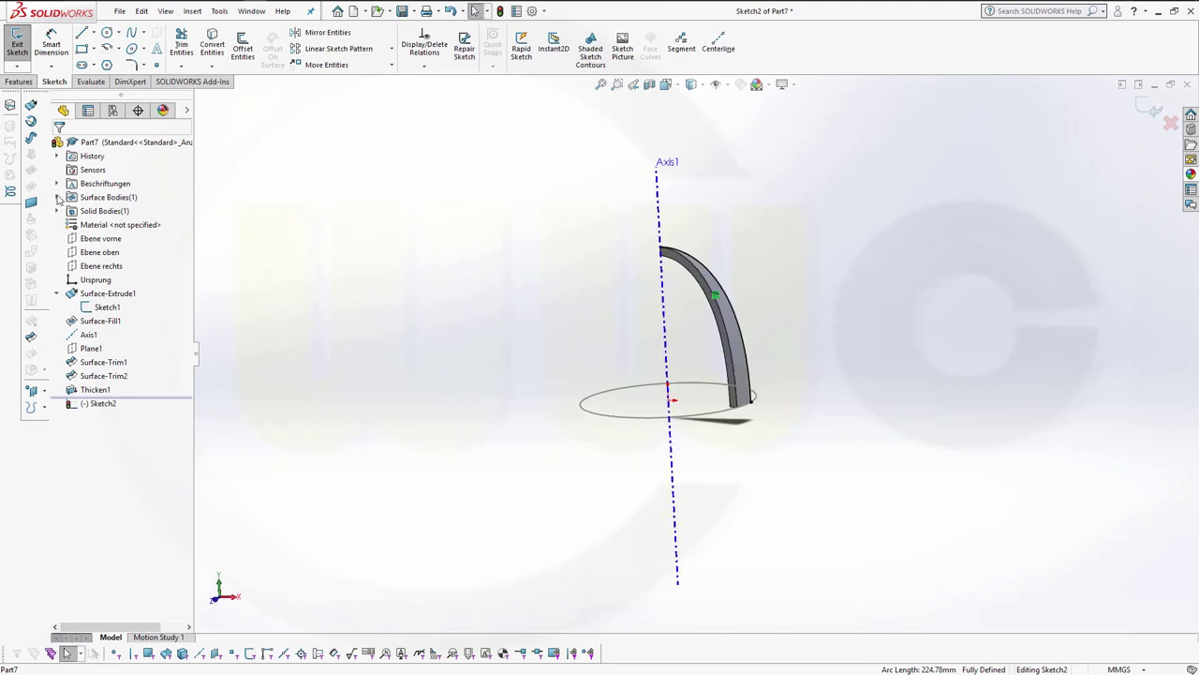
- Hide the Thicken1 solid body and the Surface-Extrude1 cylinder surface
click(58, 198)
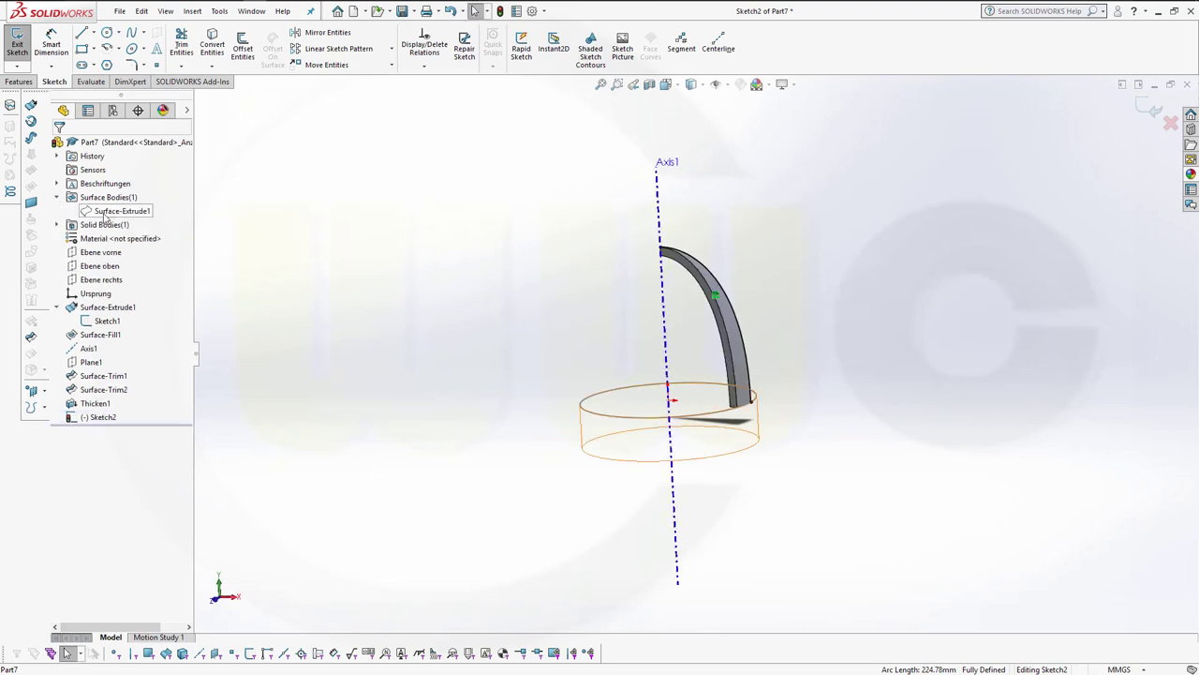
click(111, 212)
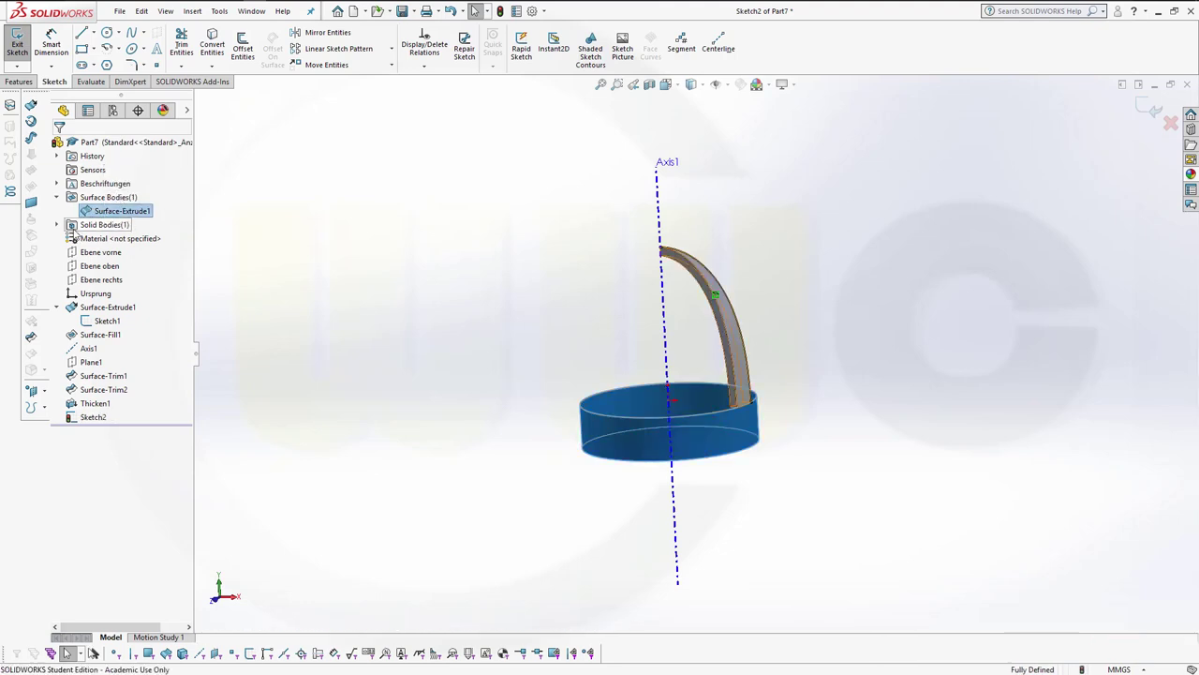
click(57, 224)
click(110, 239)
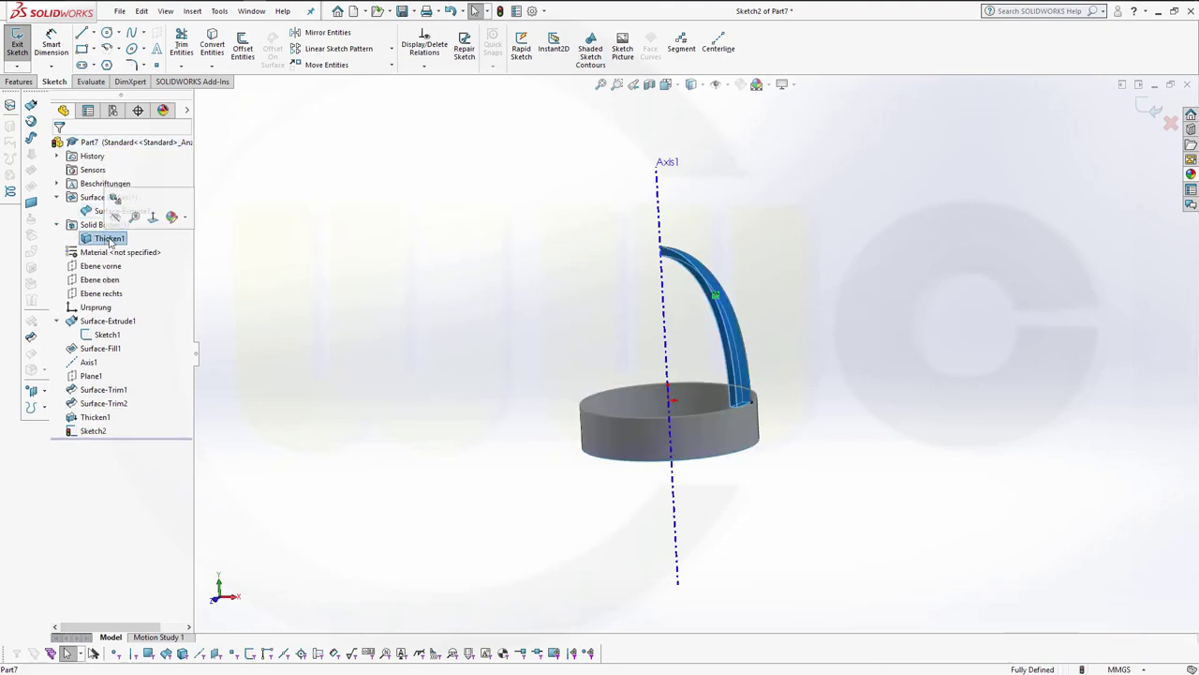
click(115, 217)
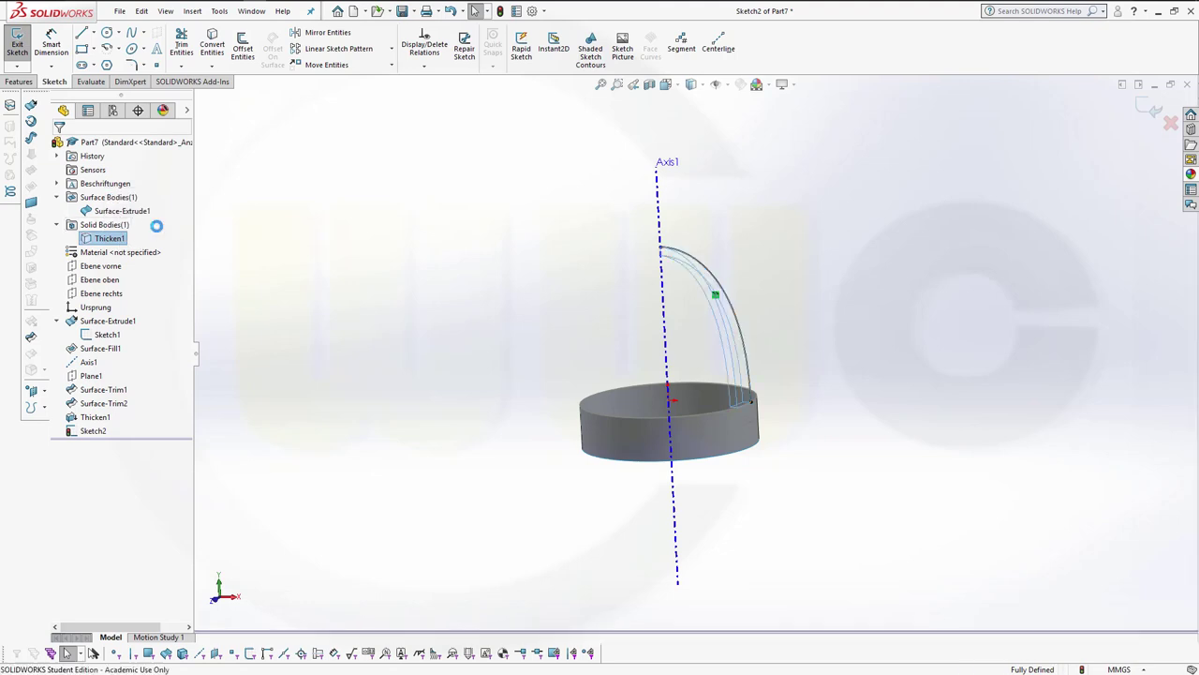
click(381, 295)
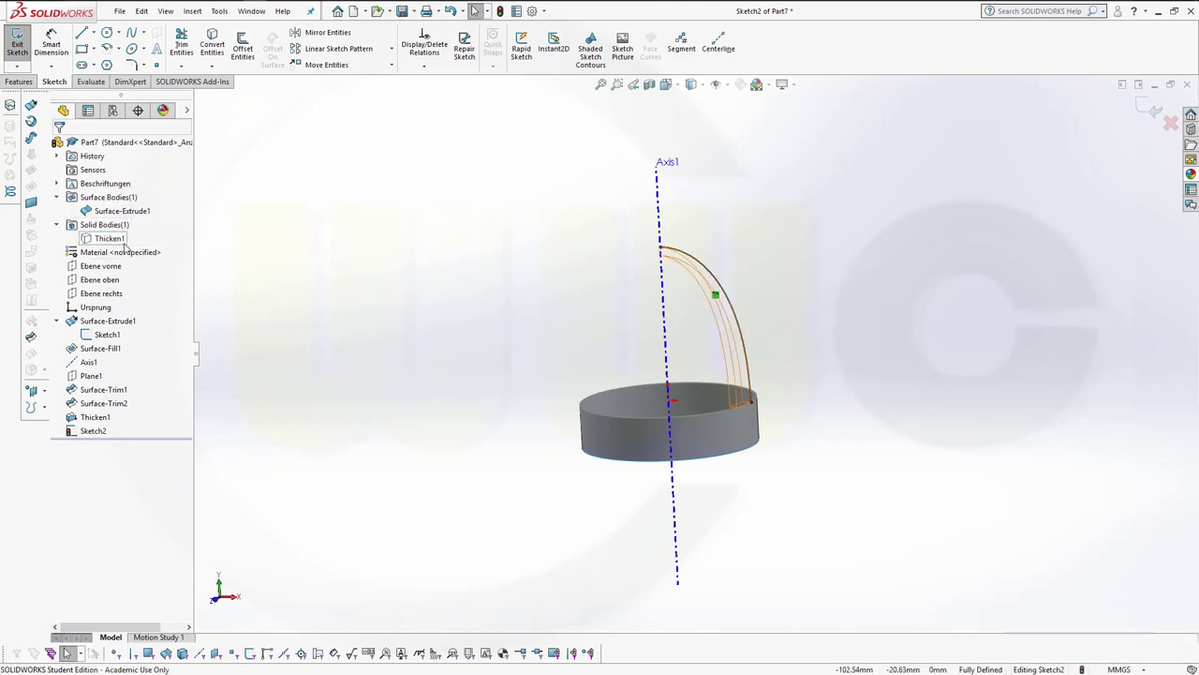
click(125, 212)
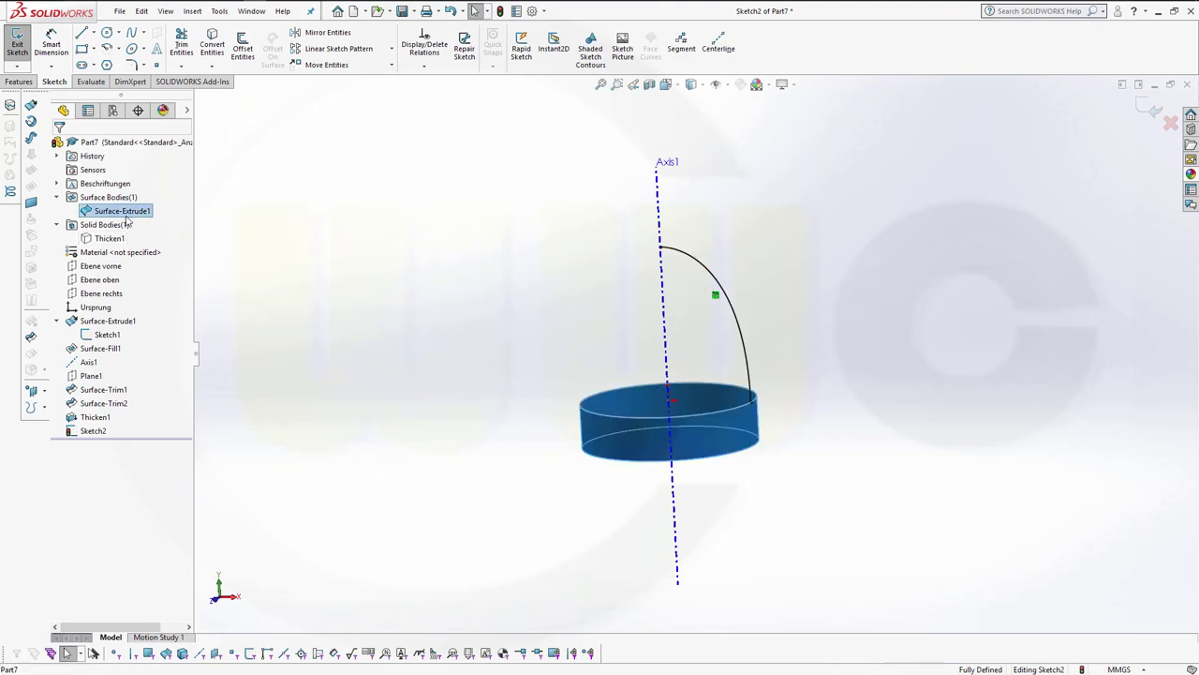
click(142, 198)
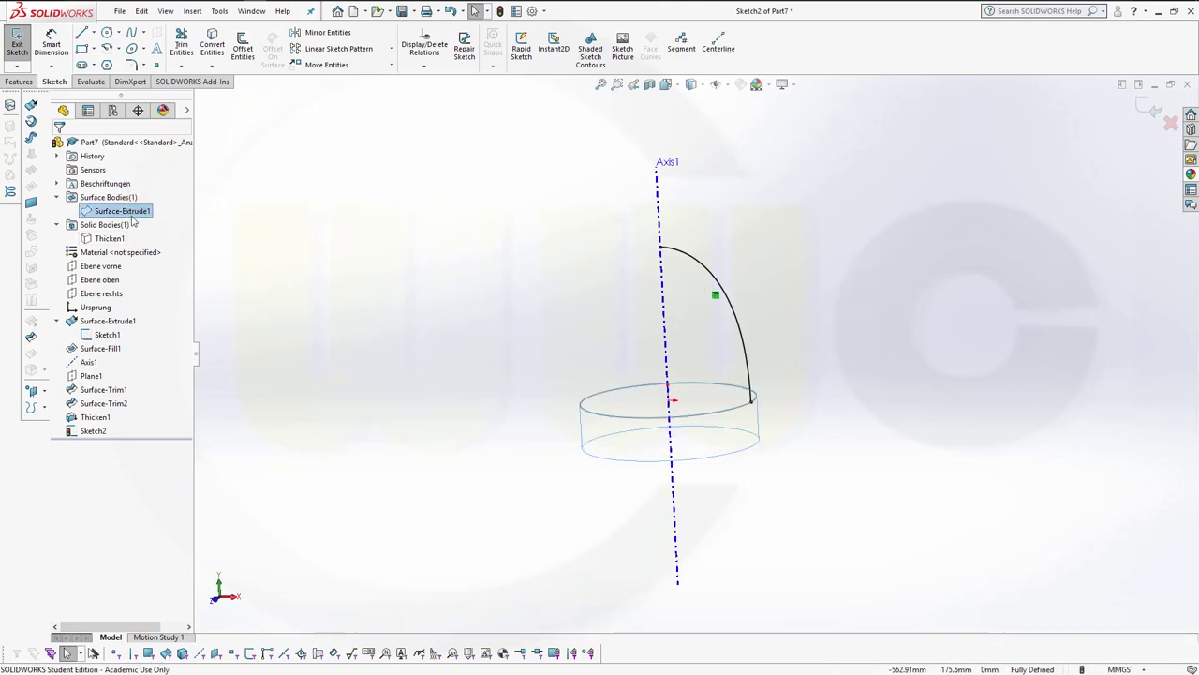
click(373, 328)
- Hide Sketch1's circle so only Sketch2's arc and Axis1 stay visible
mouse_move(373, 328)
middle_down()
mouse_move(530, 350)
mouse_move(562, 309)
mouse_move(597, 340)
middle_up()
click(583, 409)
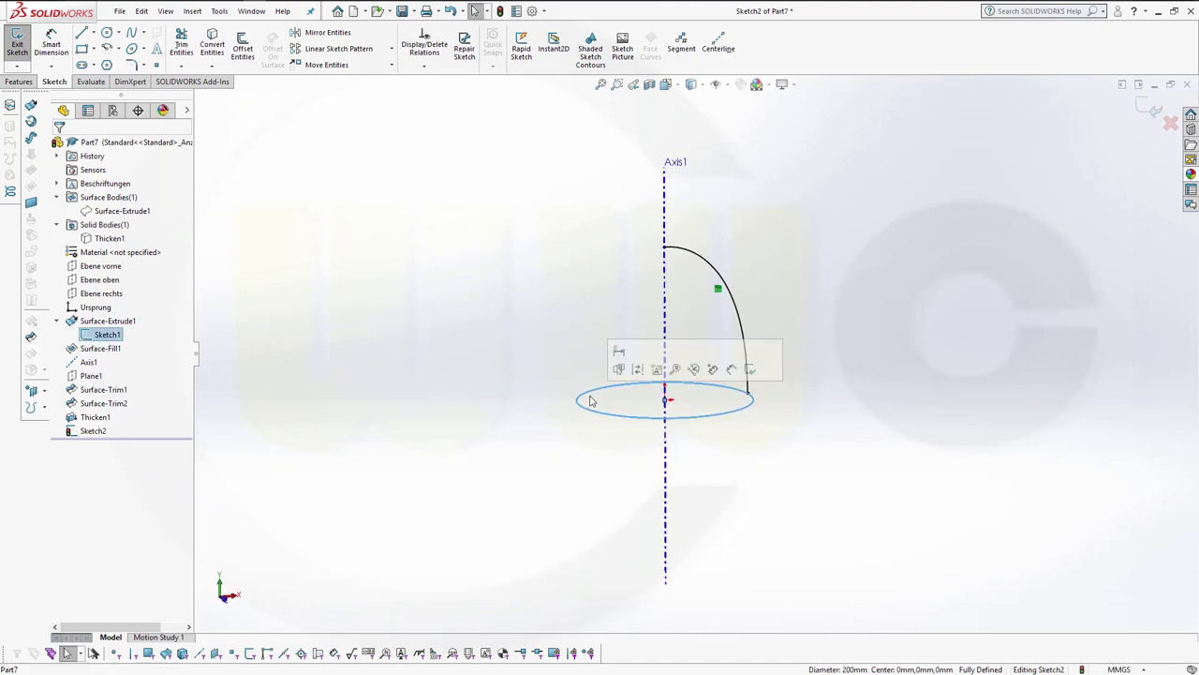
click(490, 337)
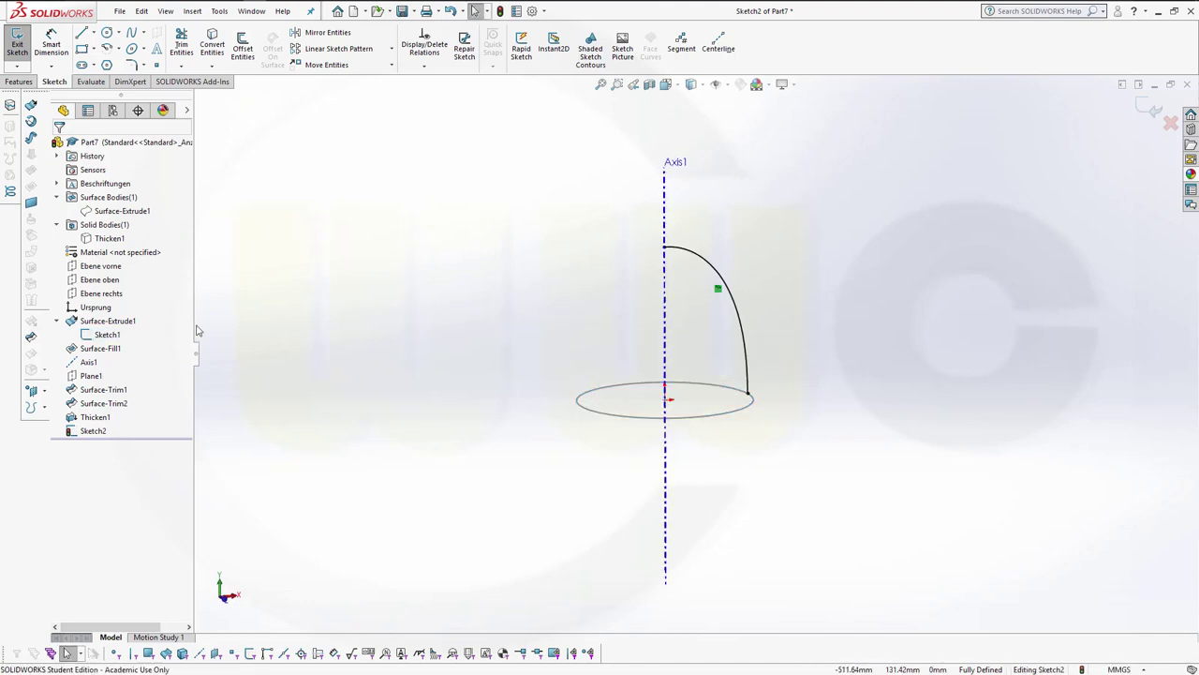
click(112, 335)
click(123, 317)
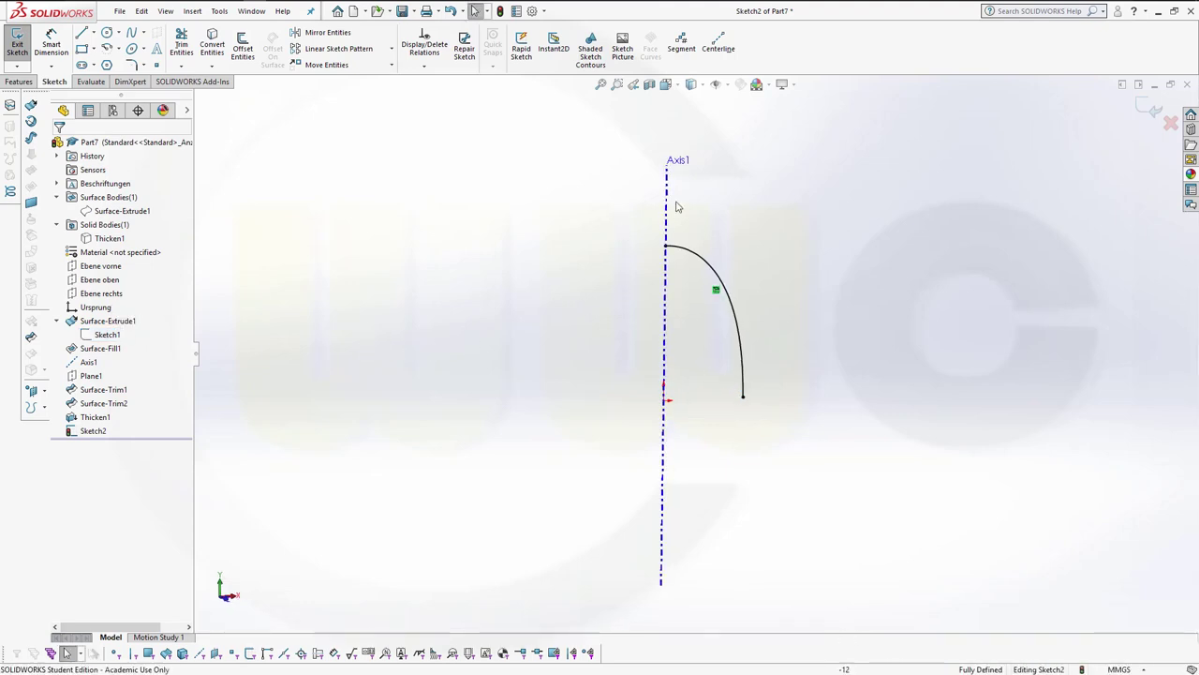
- Add the Segment command to the sketch tools via Customize's Sketch command category
scroll(661, 211, down, 2)
drag(775, 485, 794, 482)
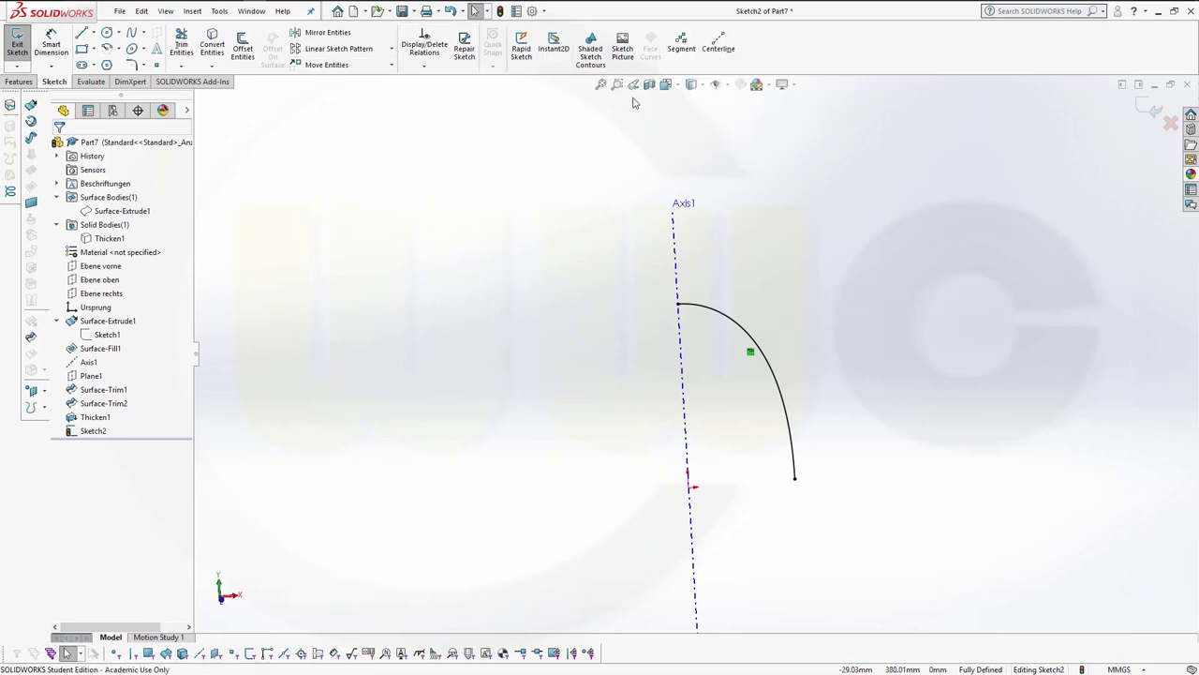
right_click(821, 54)
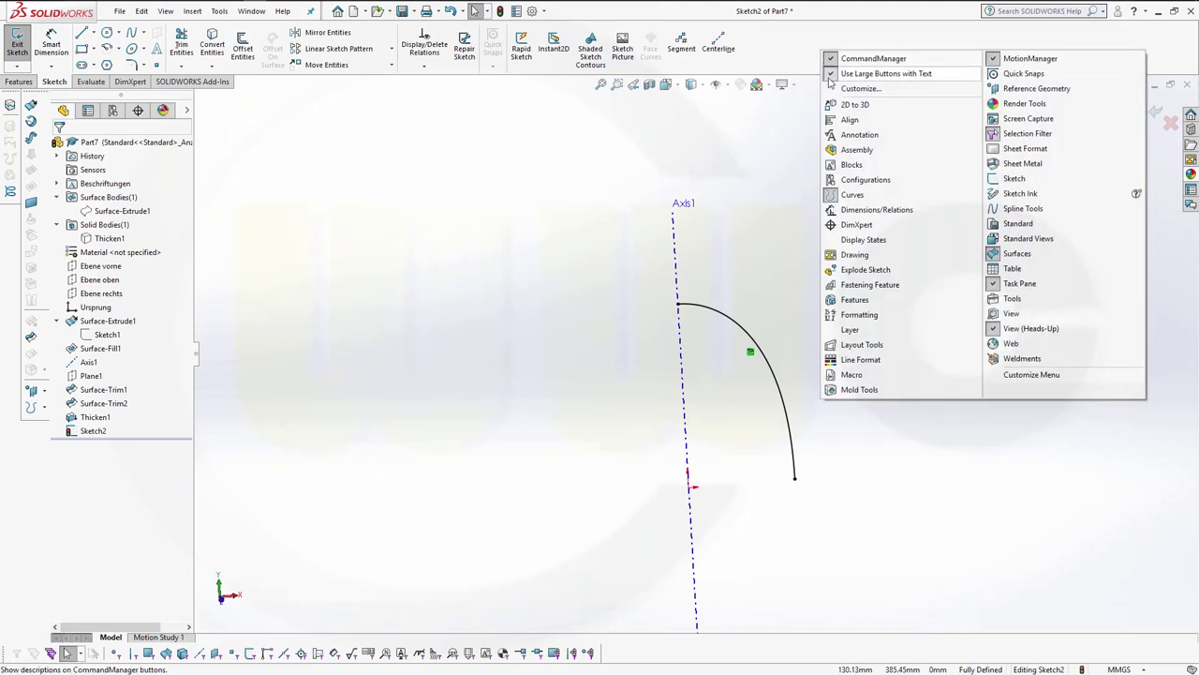
click(859, 88)
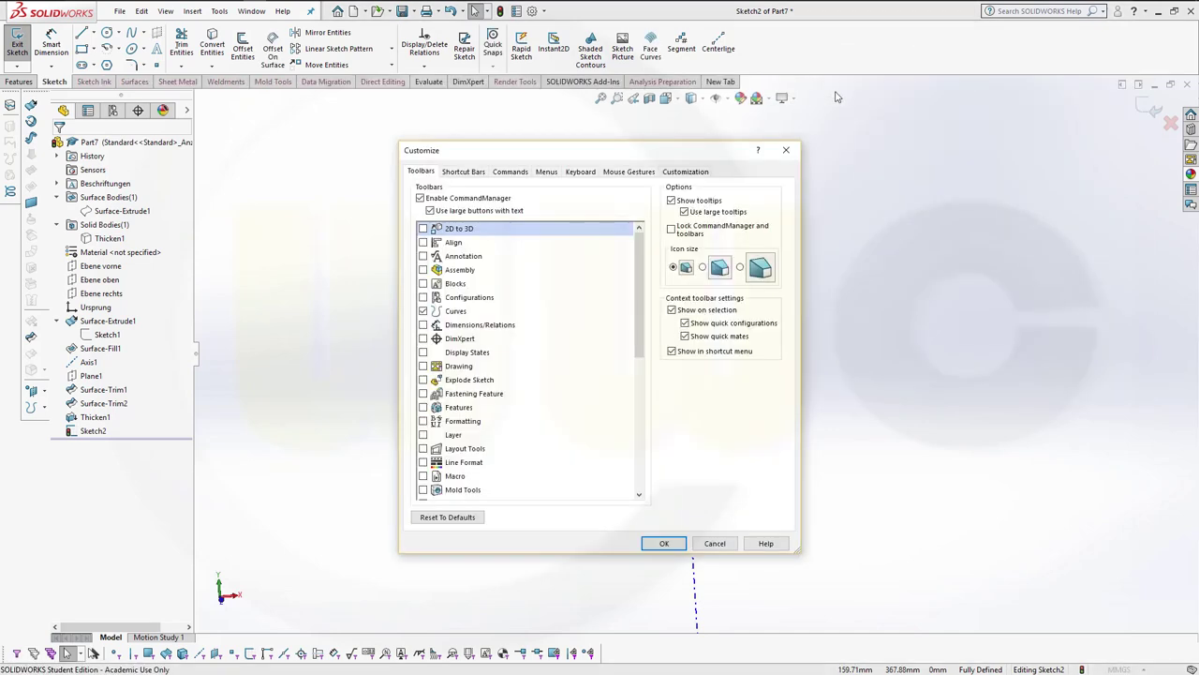
click(513, 172)
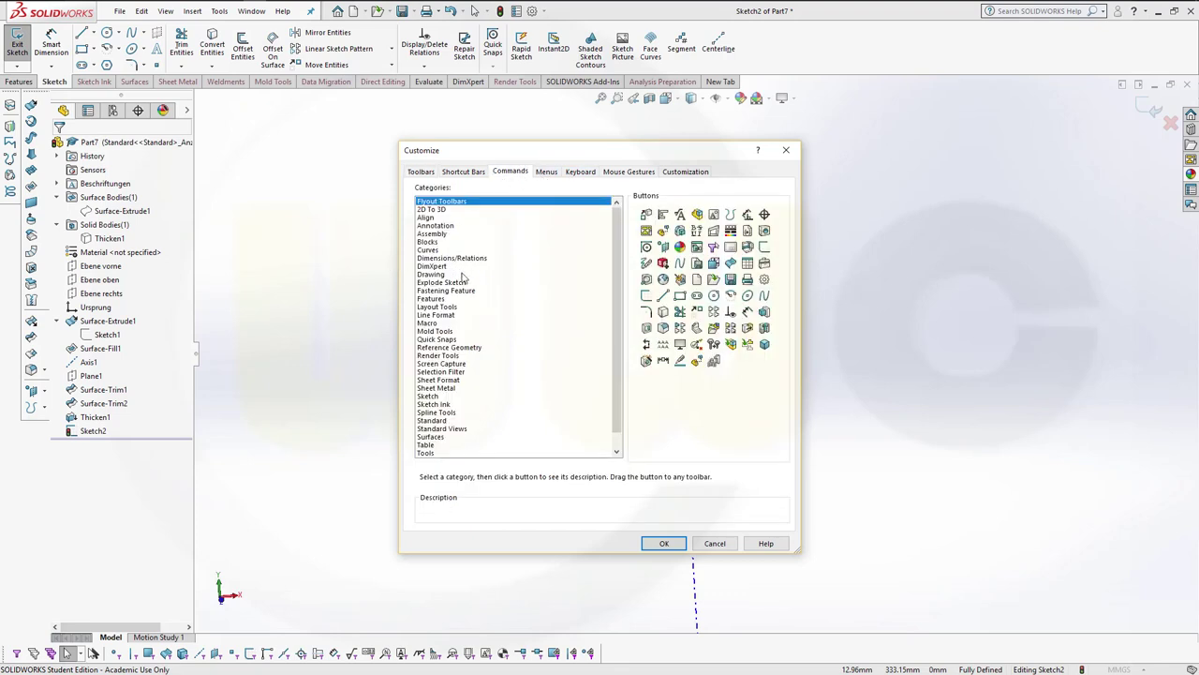
click(428, 397)
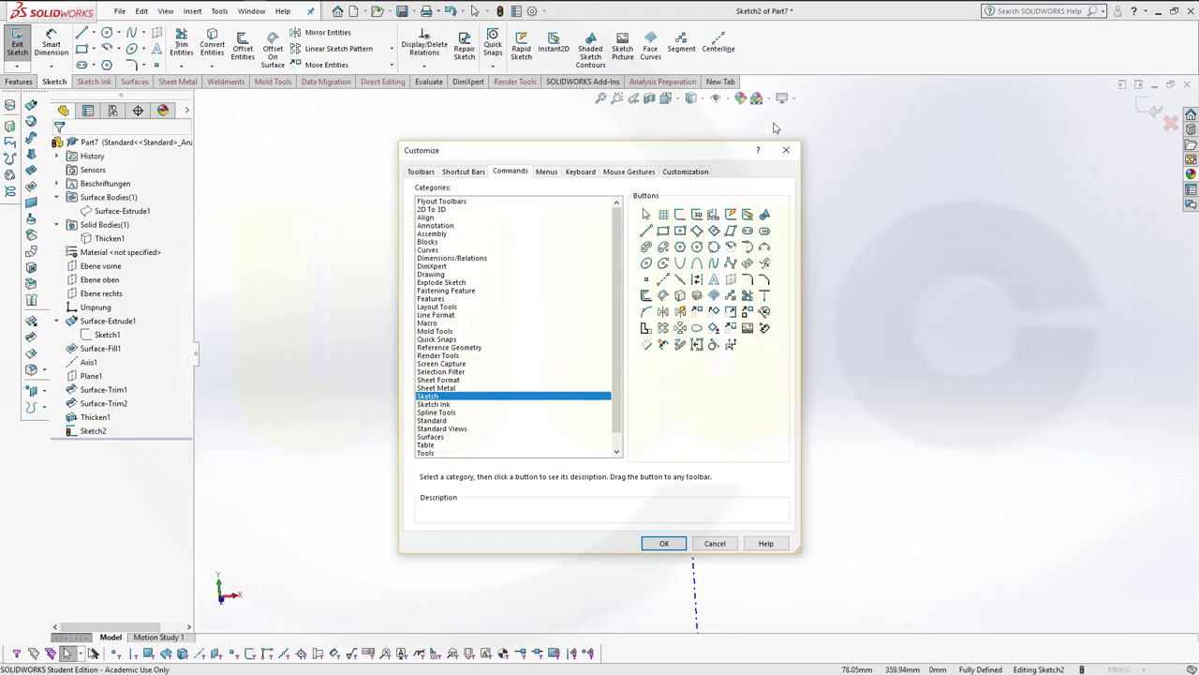
click(664, 543)
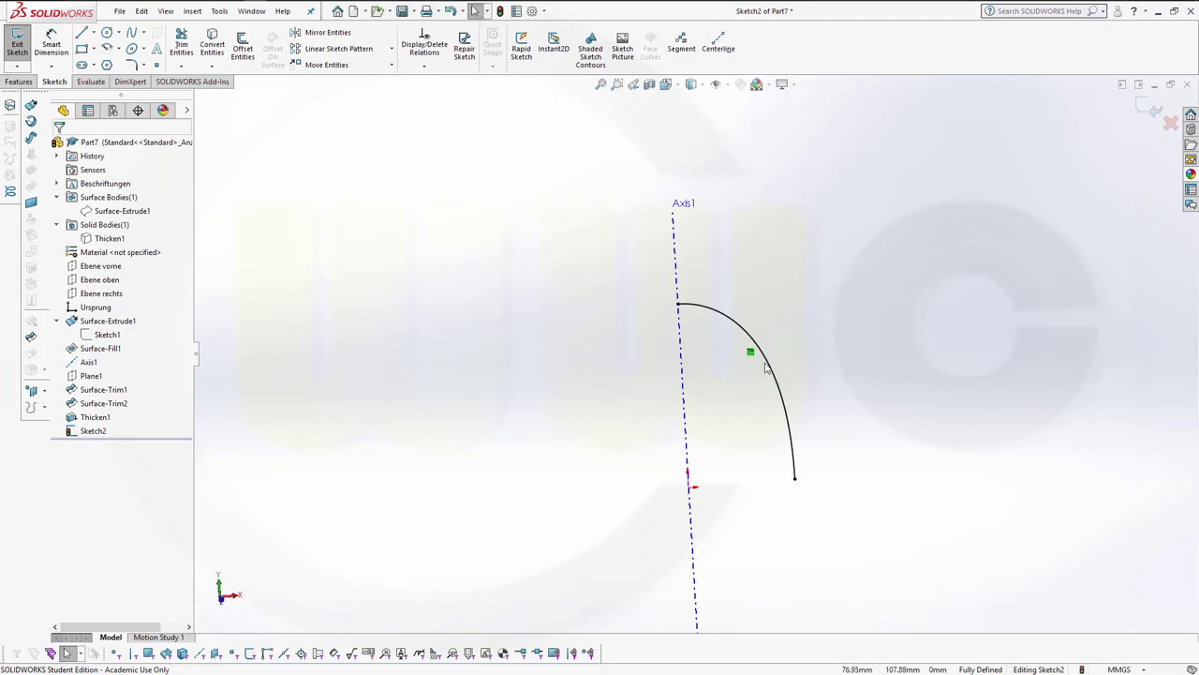
- Divide Sketch2's arc into 5 equally spaced sketch points with Segment
click(683, 42)
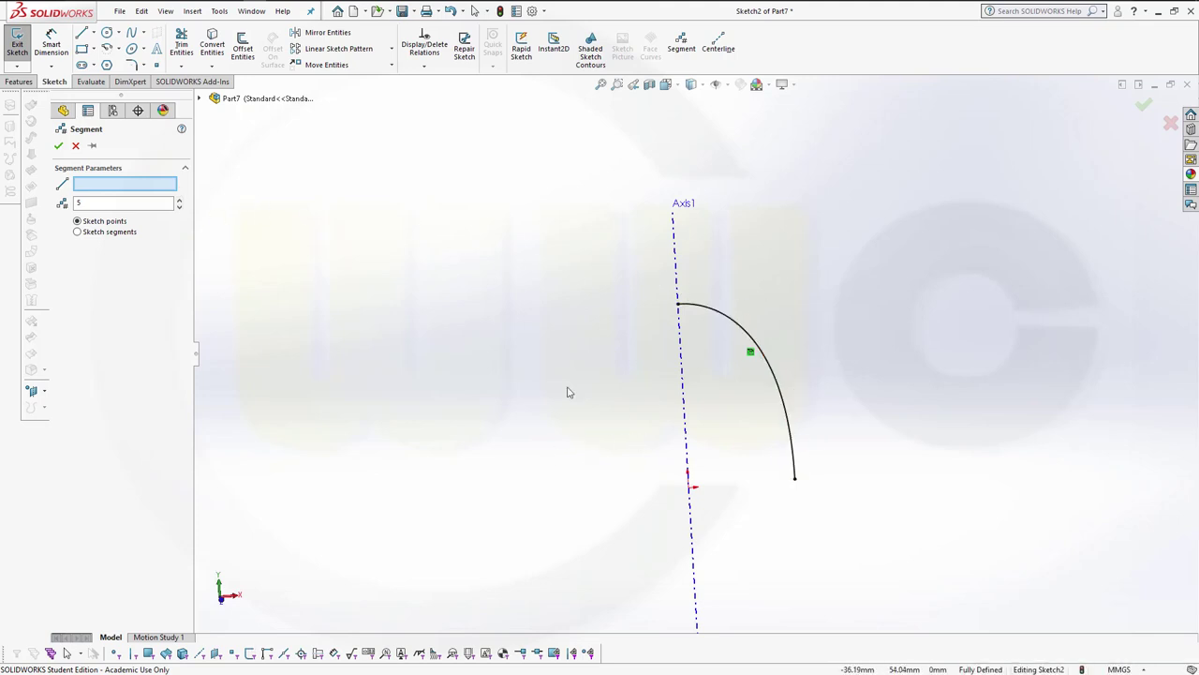
click(783, 403)
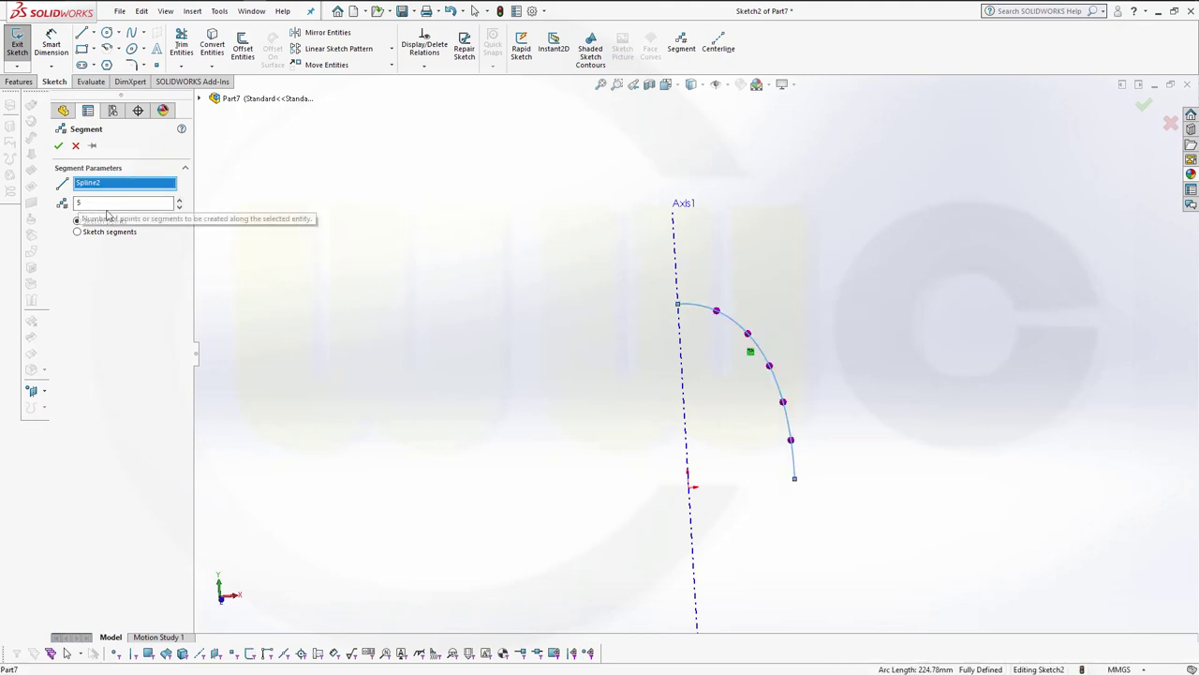
click(58, 145)
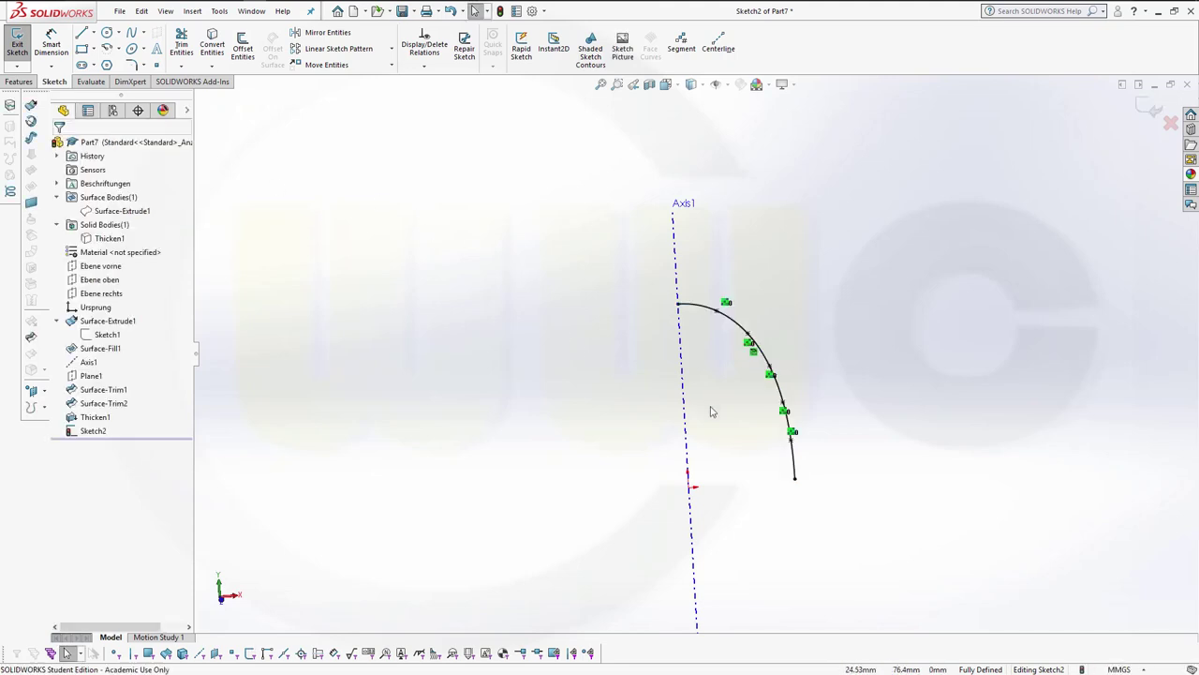
scroll(714, 409, down, 3)
- Draw the first two lines from the arc's division points inward past Axis1
scroll(864, 290, up, 1)
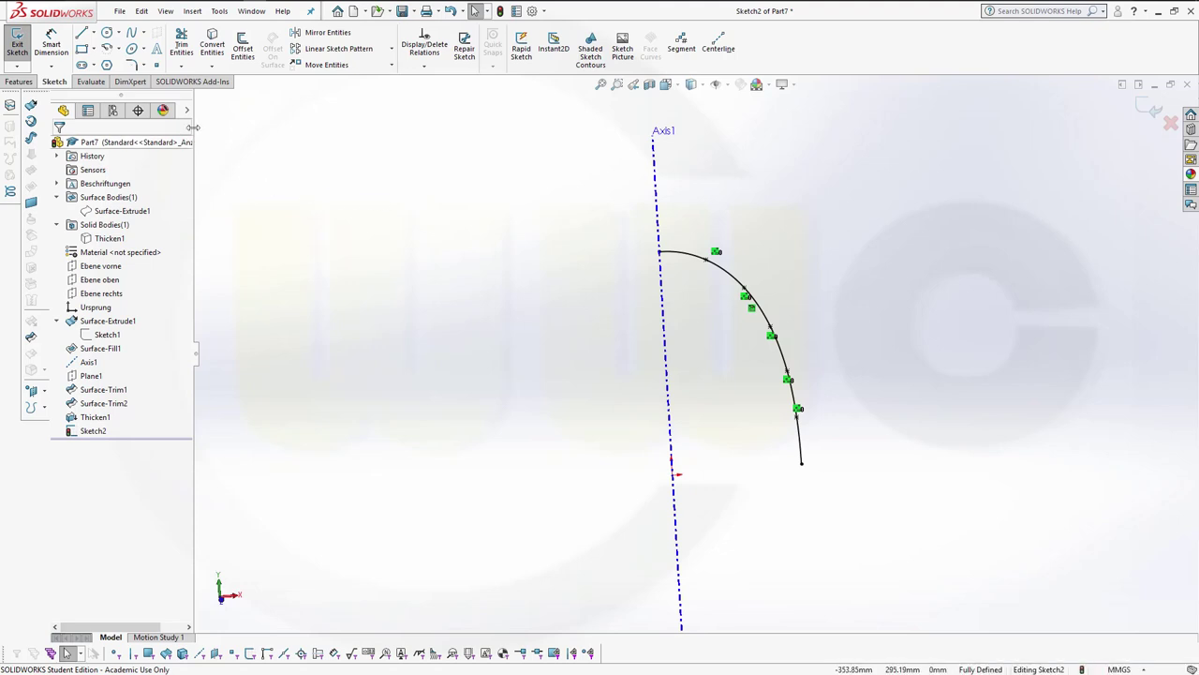
click(81, 32)
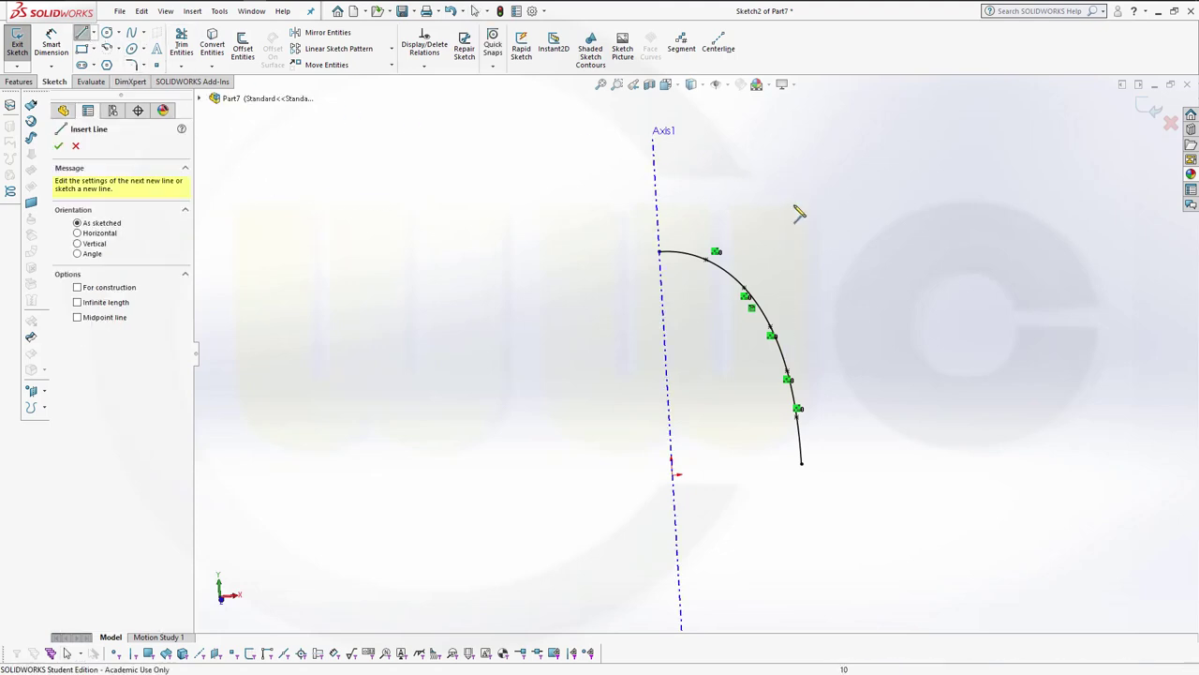
click(706, 262)
click(637, 313)
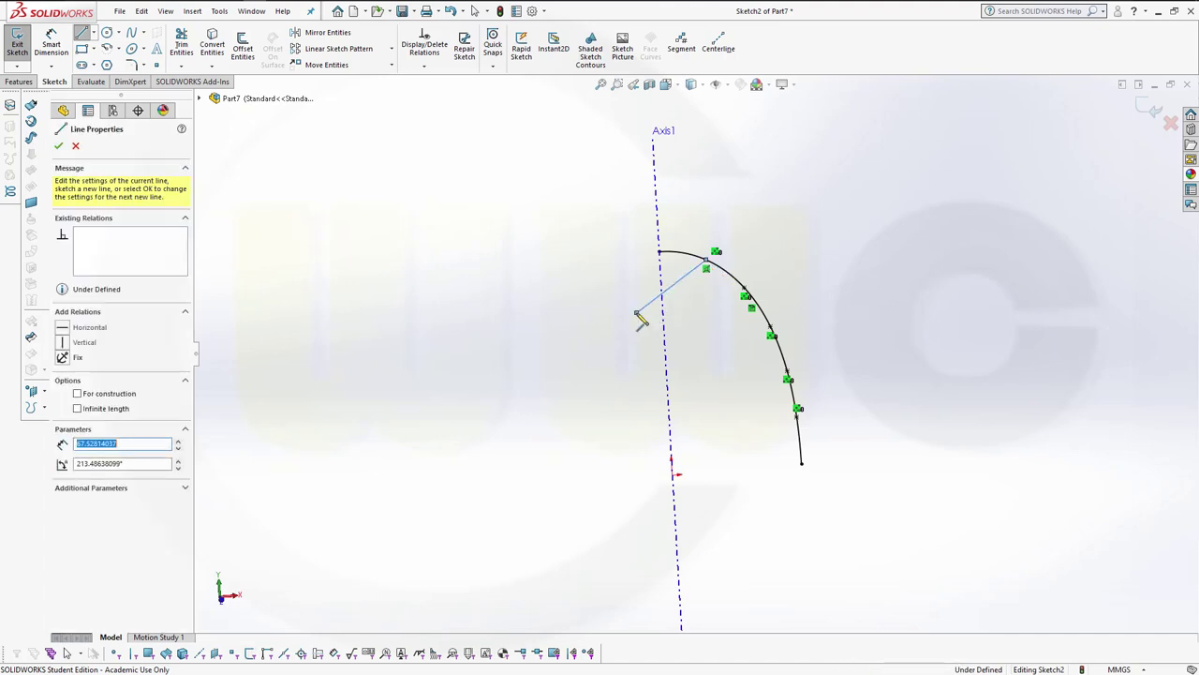
key(Escape)
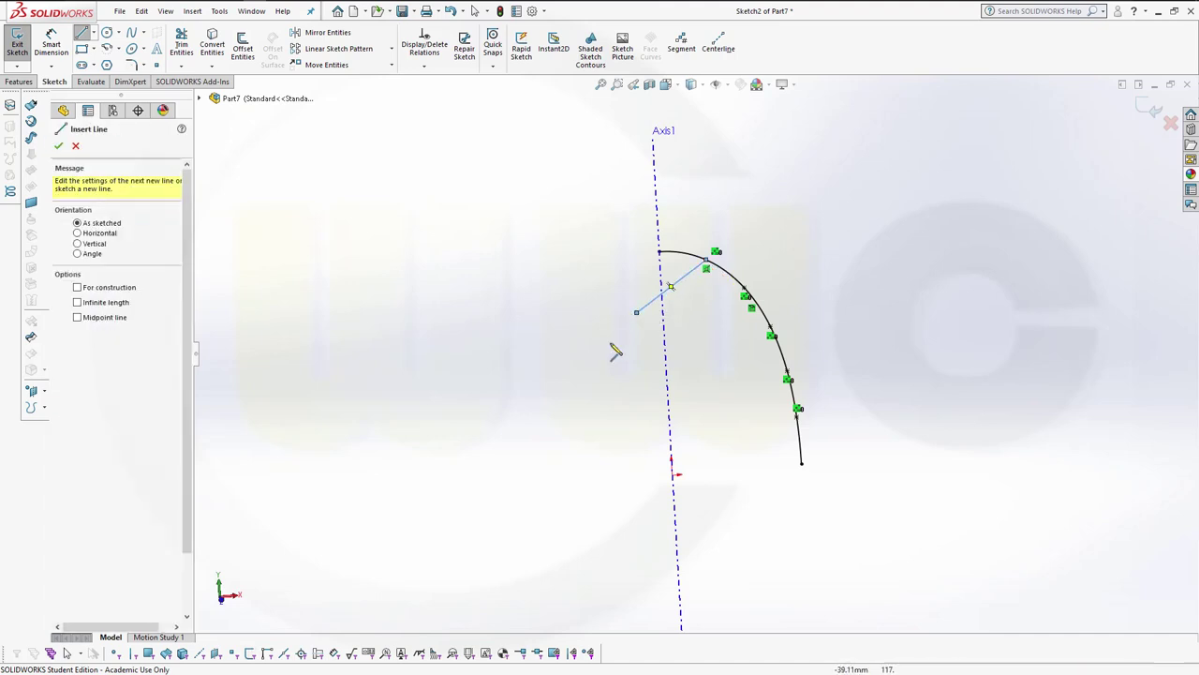
key(Escape)
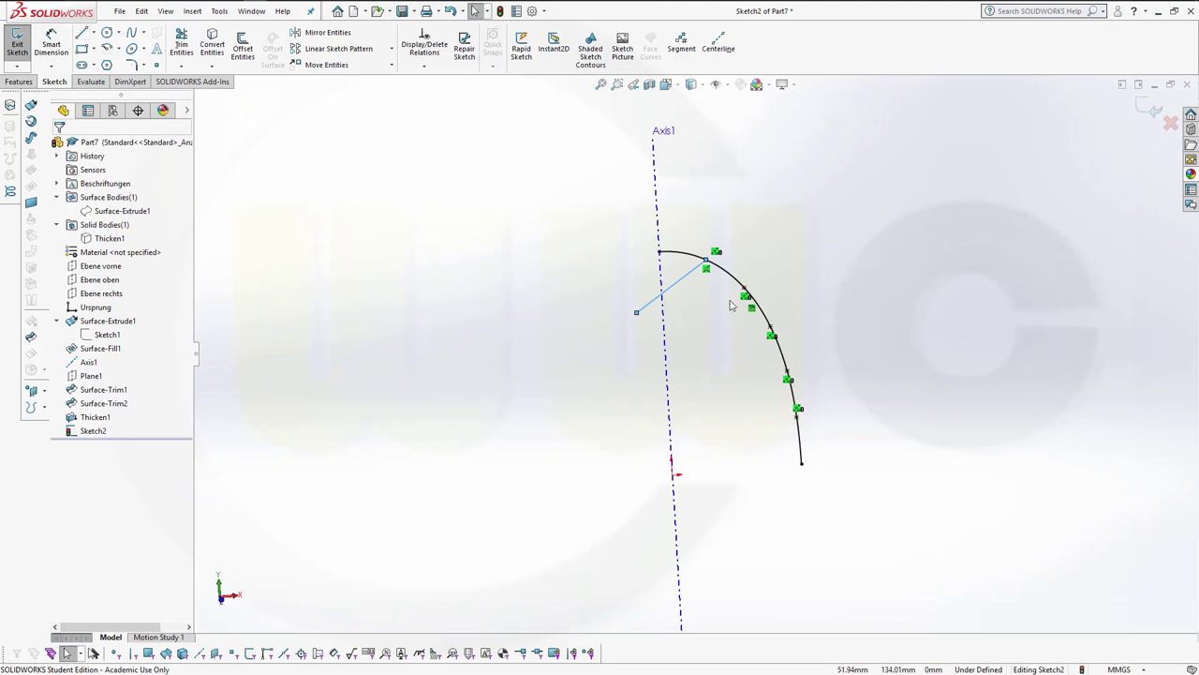
key(l)
click(745, 291)
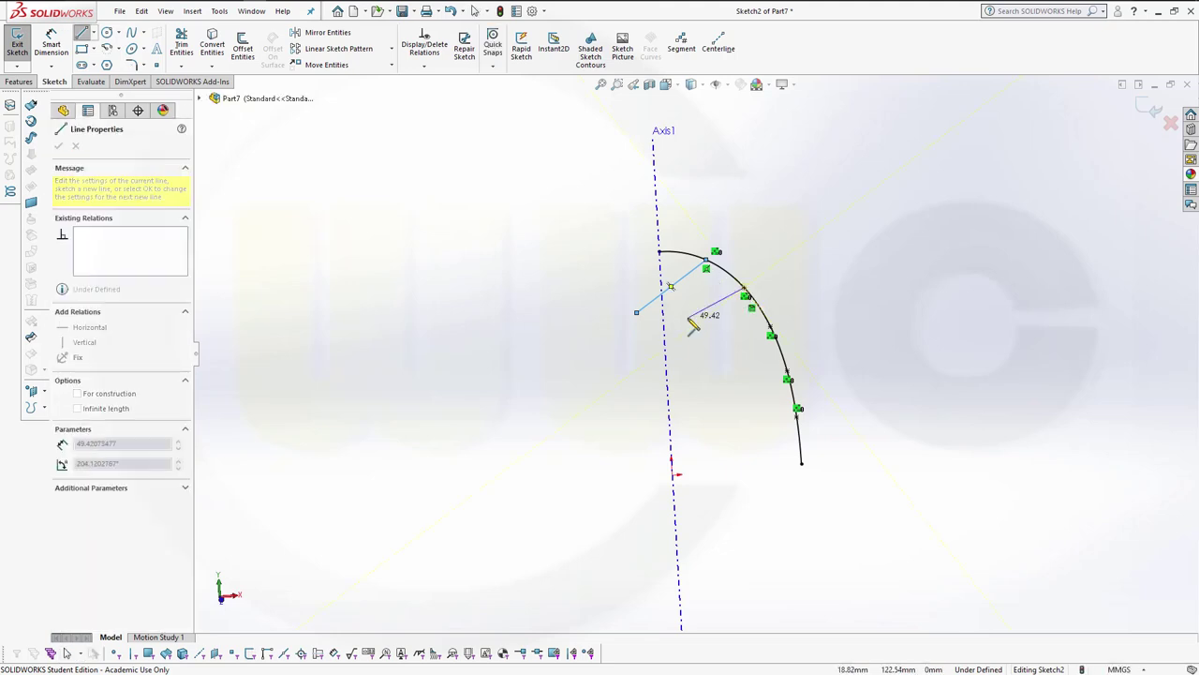
click(634, 352)
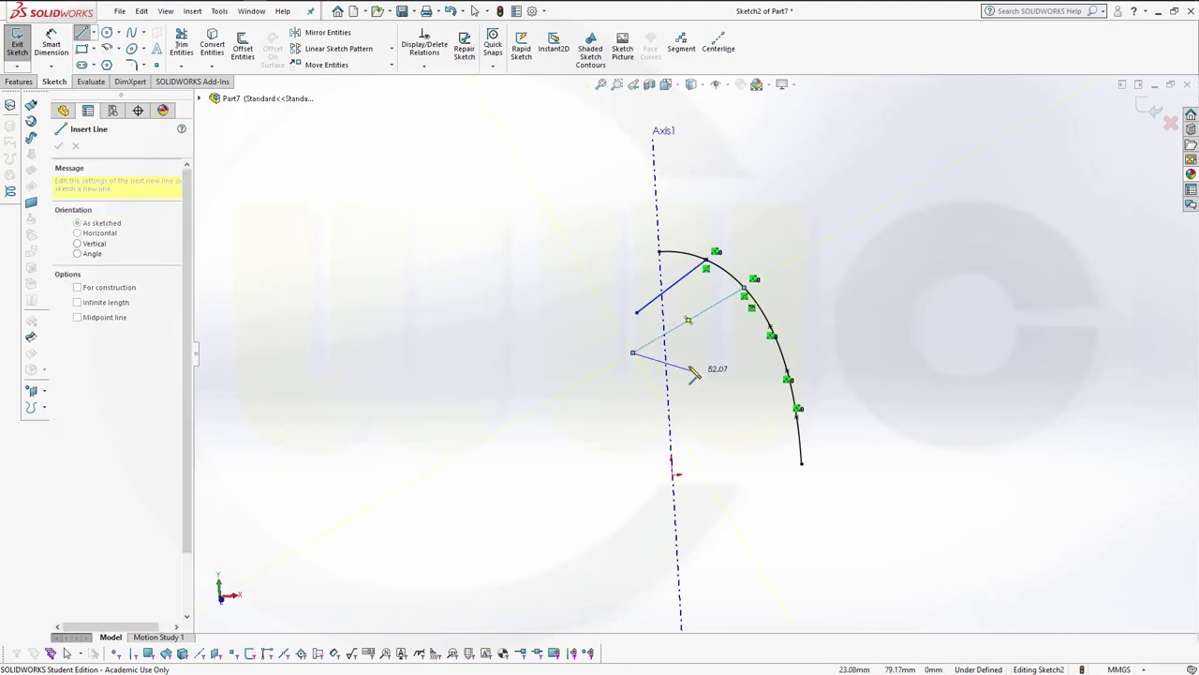
key(Escape)
- Draw the third, fourth and fifth lines from the arc inward toward Axis1
key(l)
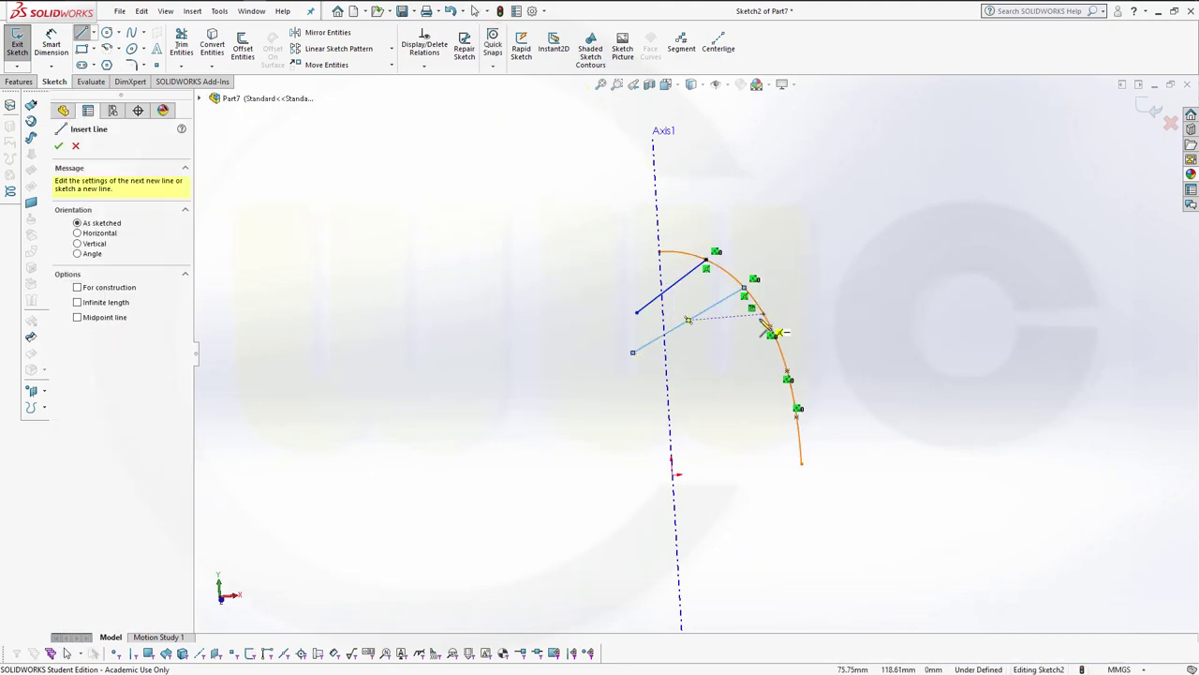
click(771, 333)
click(641, 393)
key(Escape)
key(Escape)
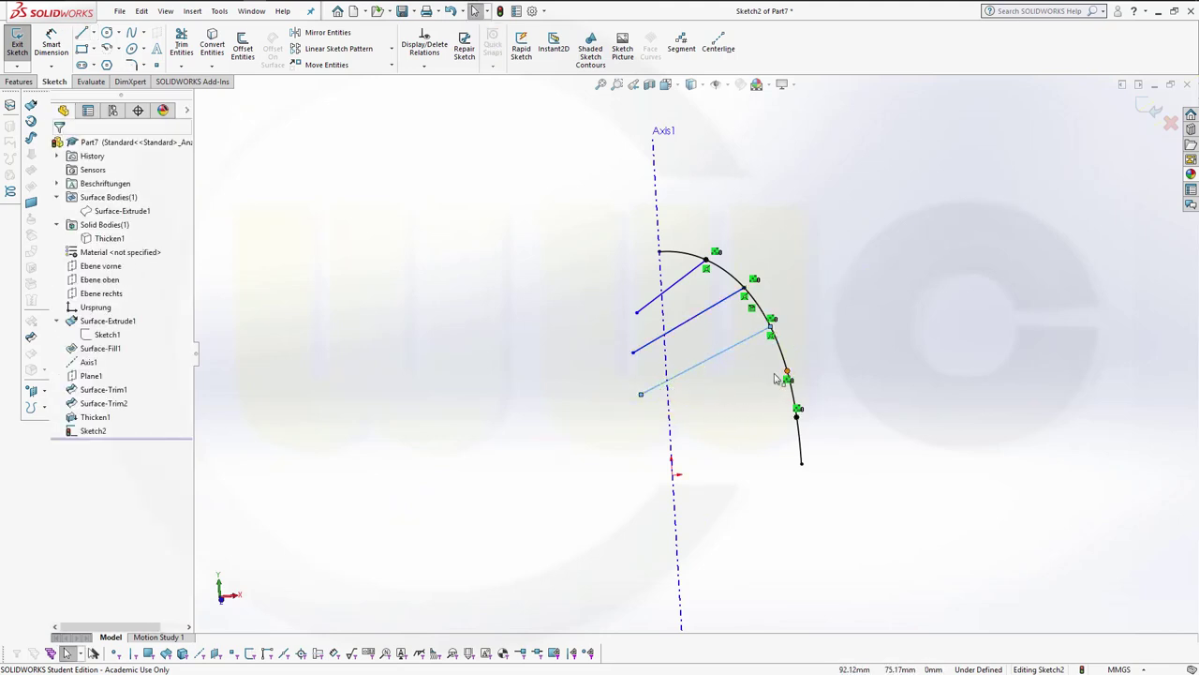
click(785, 376)
key(l)
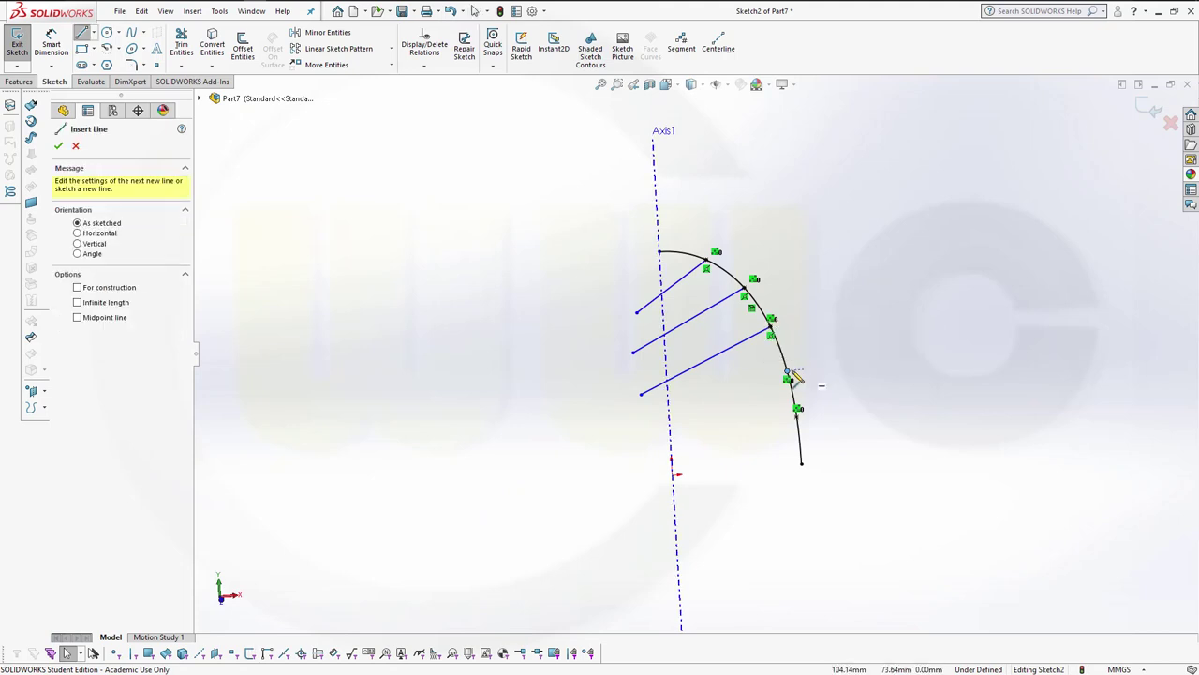
click(788, 375)
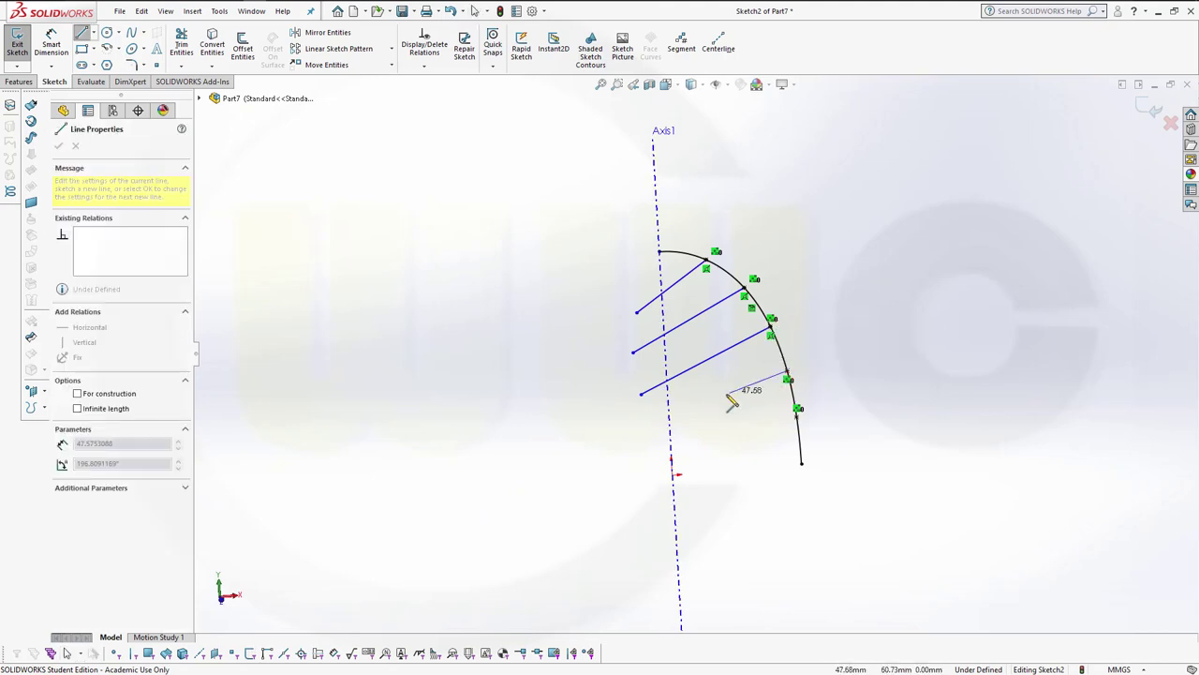
click(689, 410)
key(Escape)
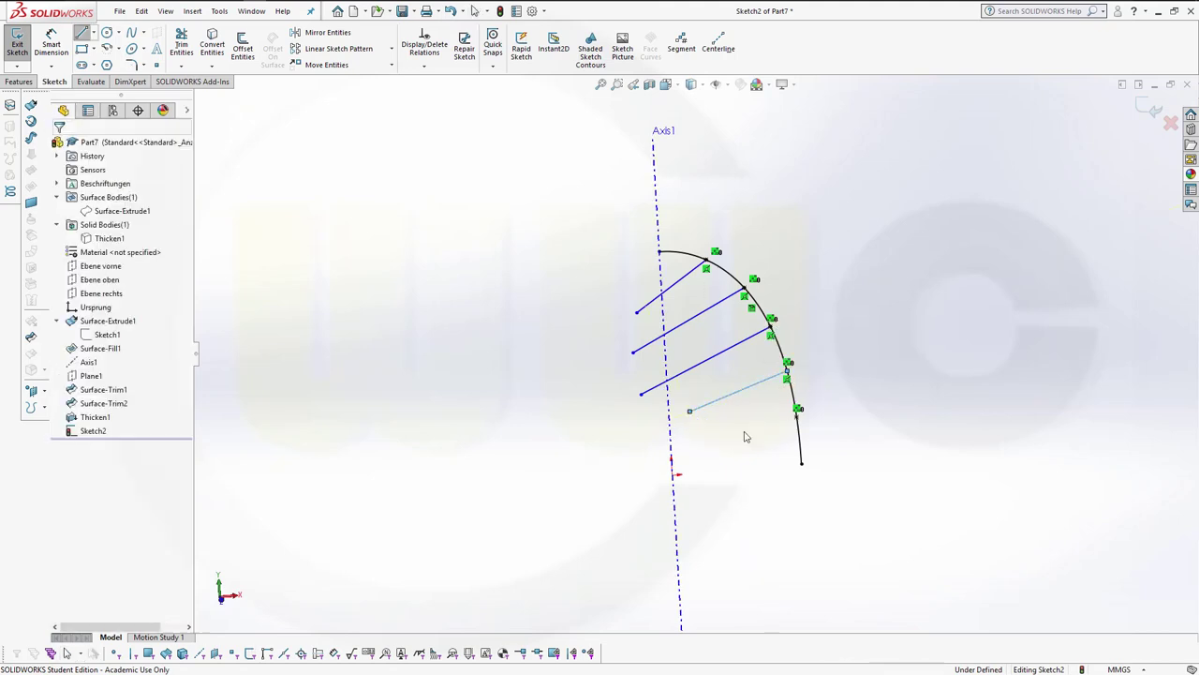
key(l)
click(796, 418)
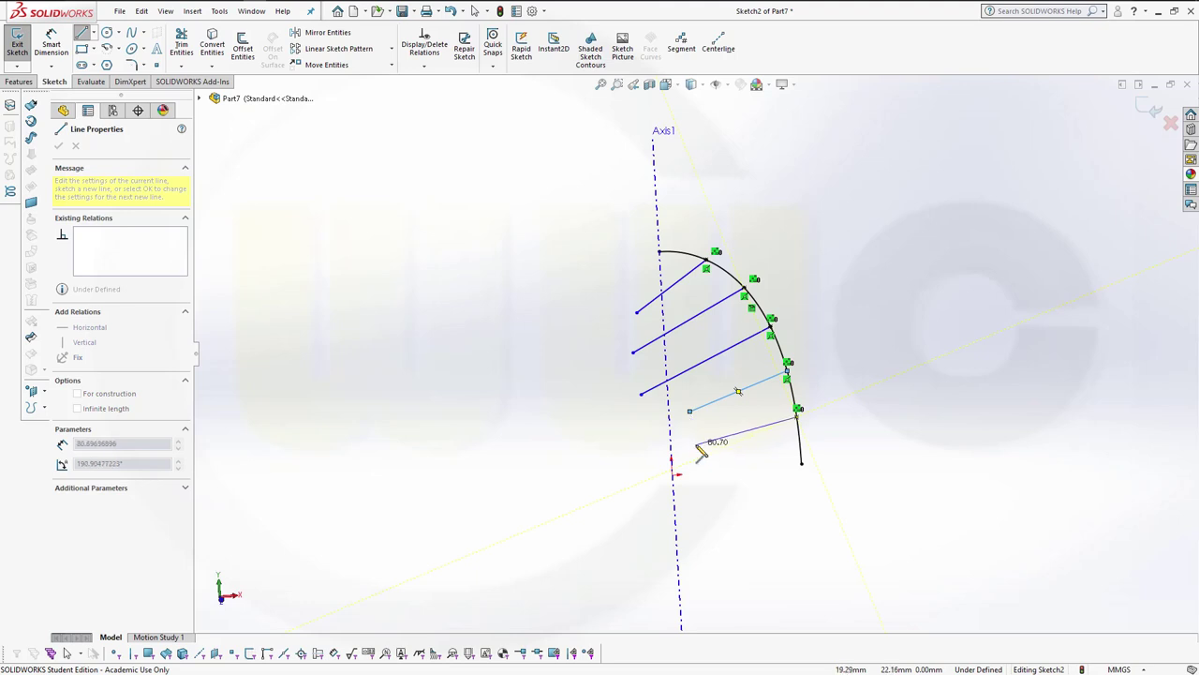
click(691, 448)
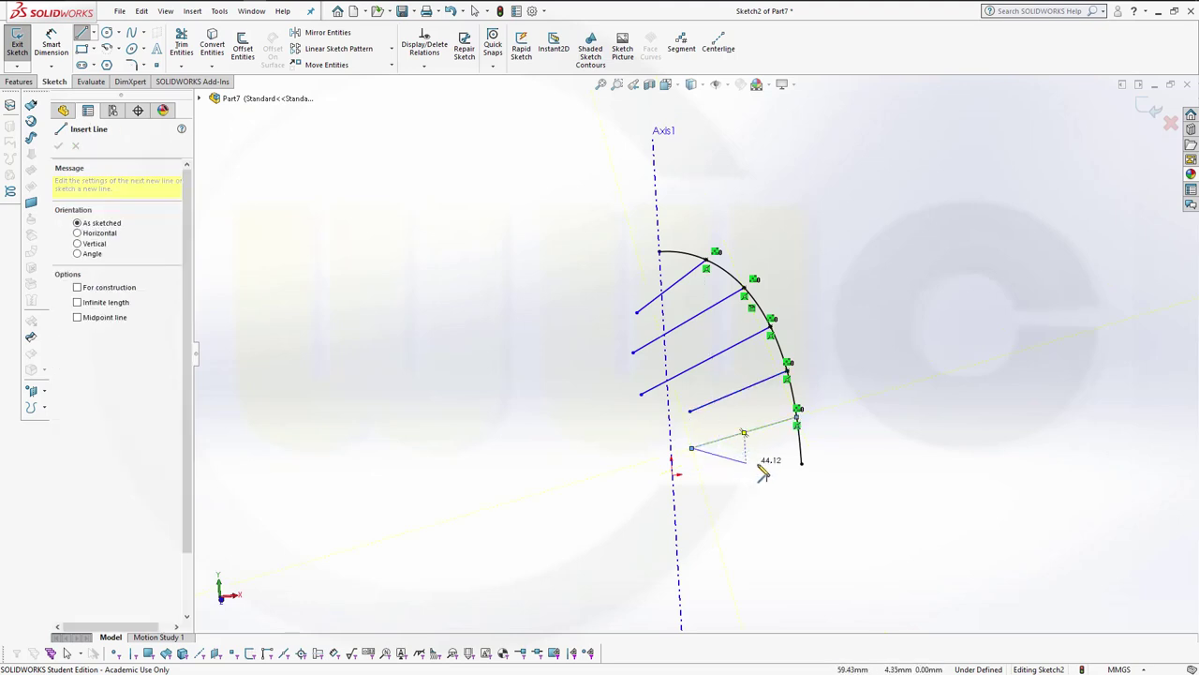
key(Escape)
click(882, 320)
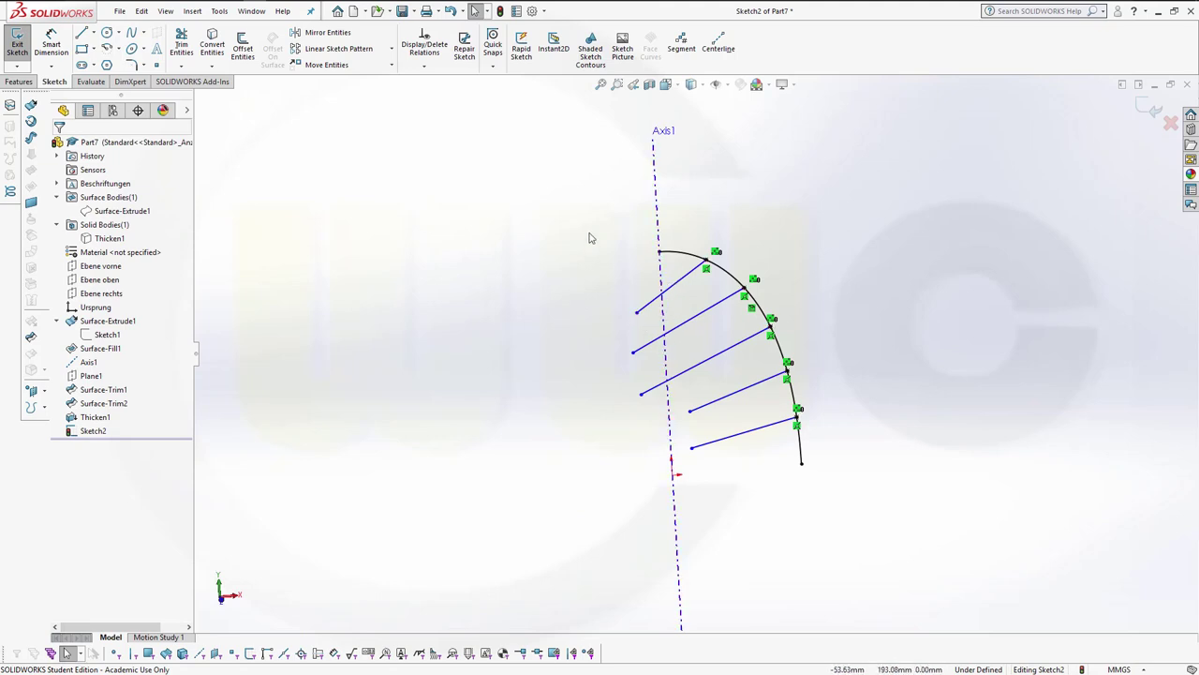
- Make the top three lines perpendicular to the dome curve
scroll(764, 282, down, 2)
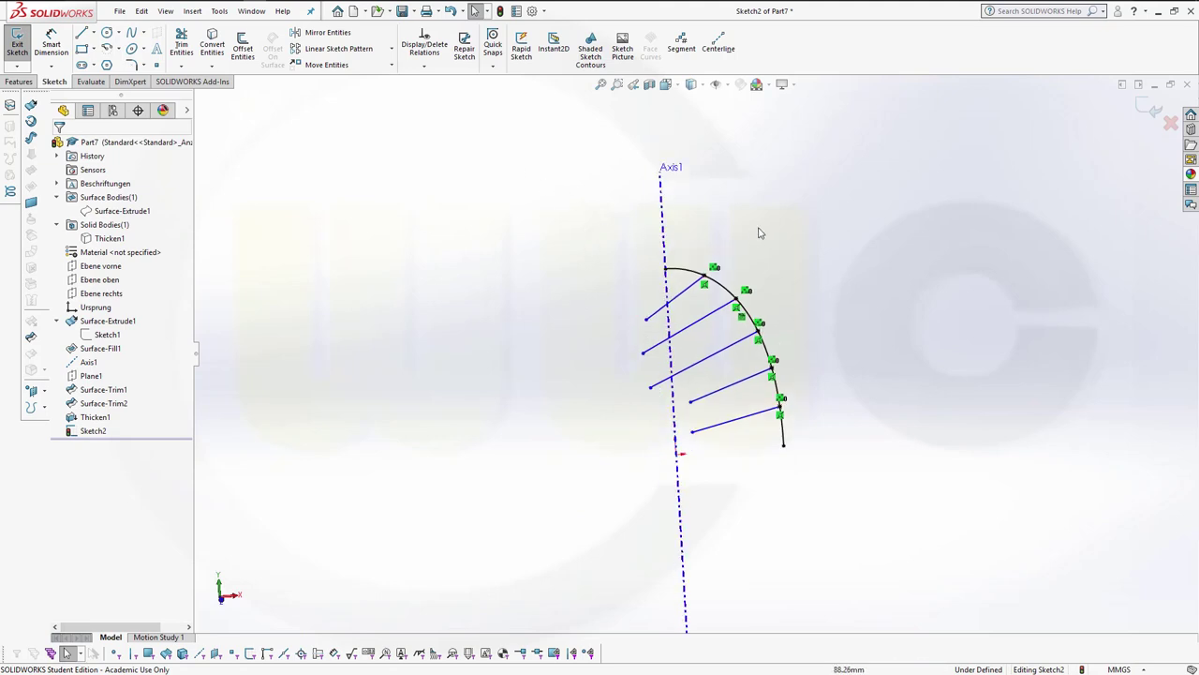
scroll(772, 302, down, 1)
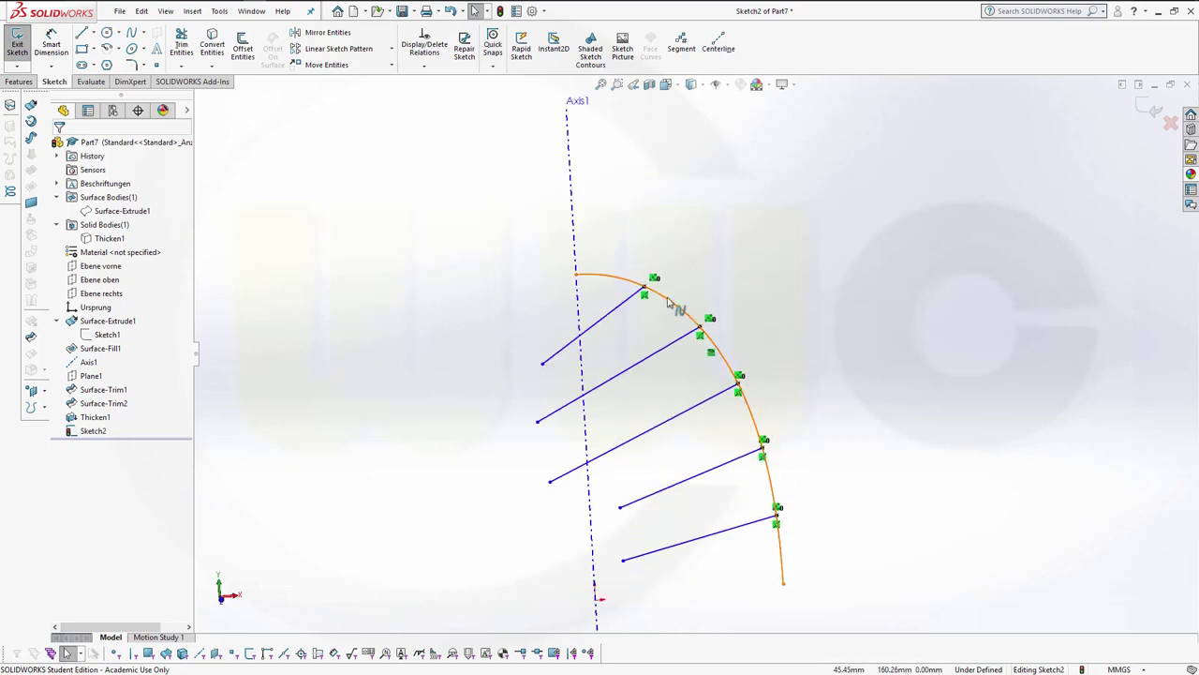
click(625, 310)
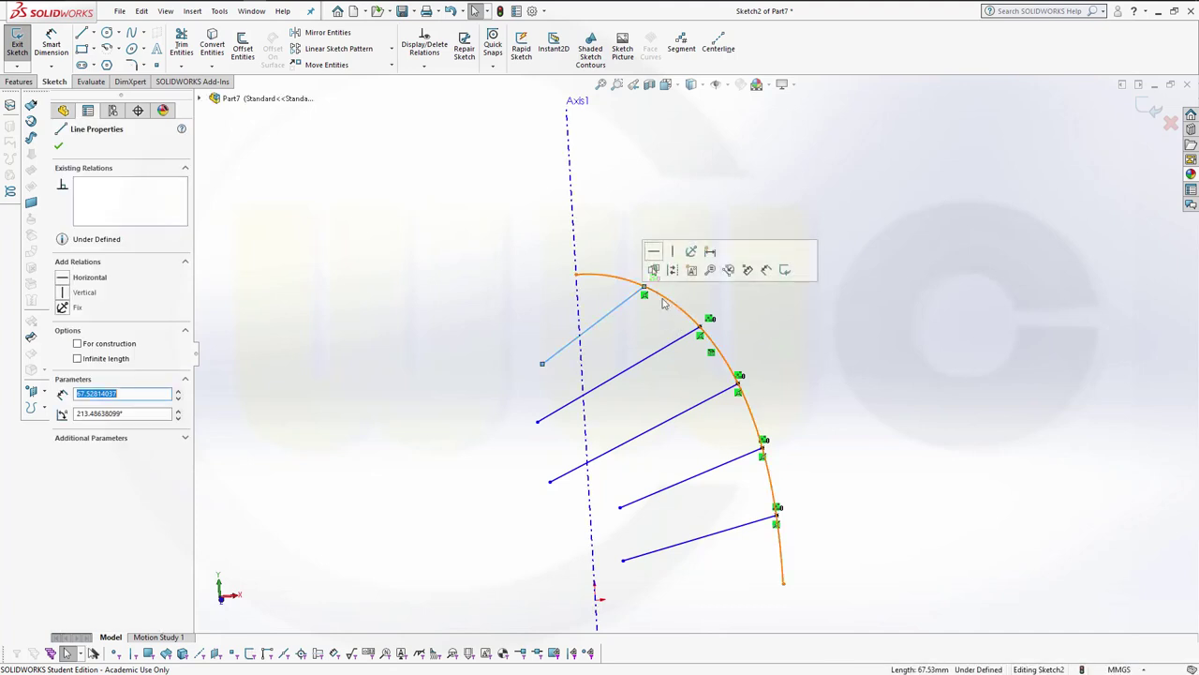
ctrl+click(658, 298)
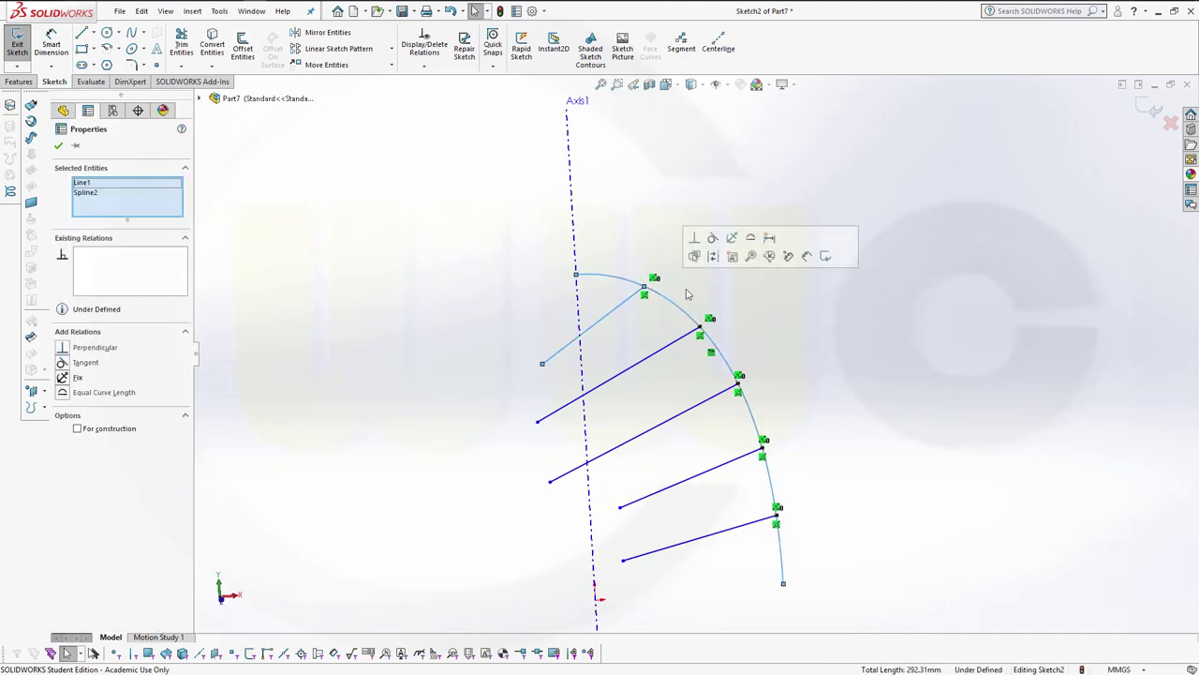
click(696, 239)
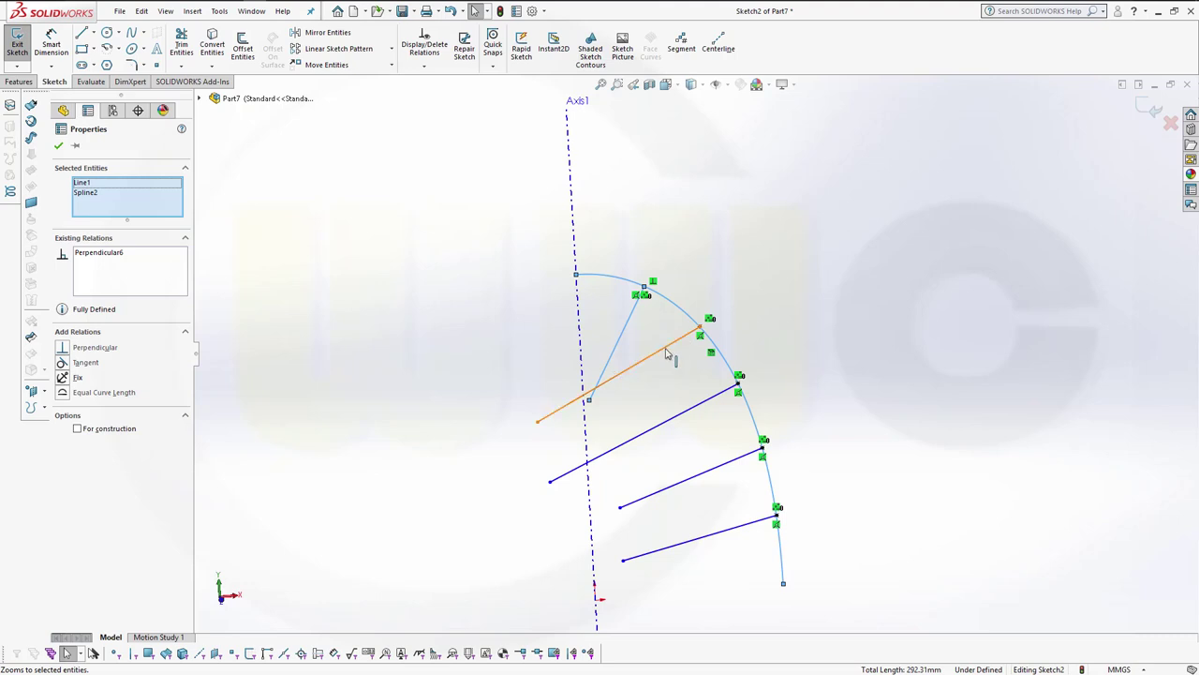
click(668, 347)
ctrl+click(714, 351)
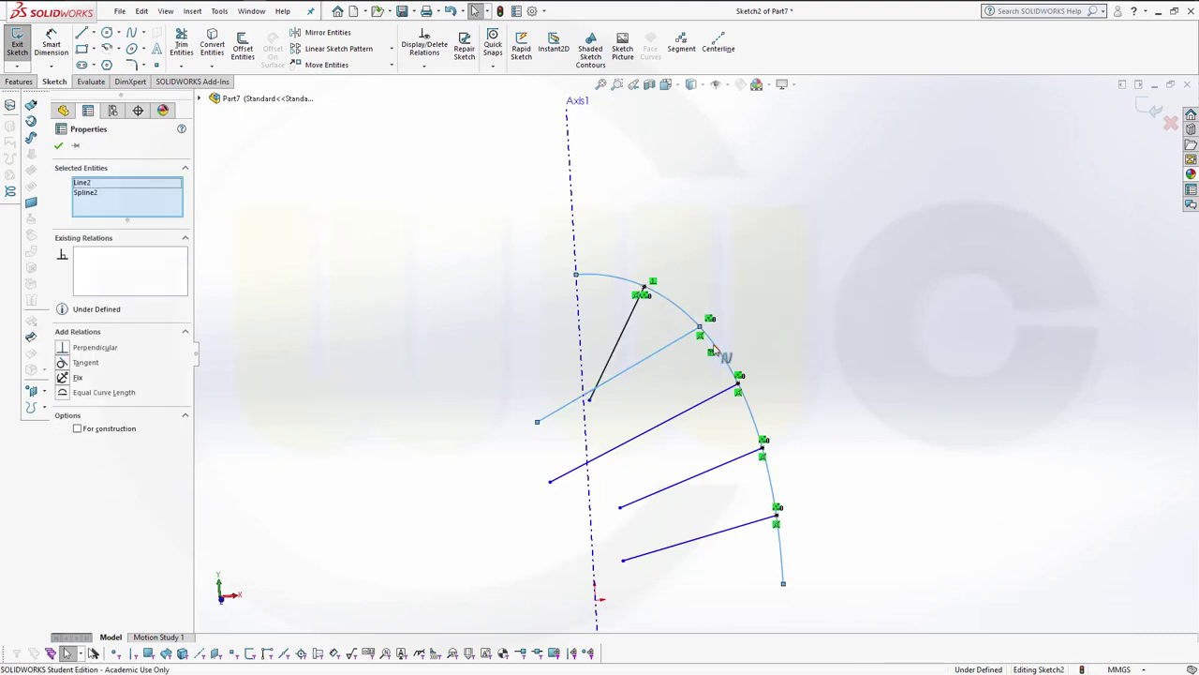
click(749, 291)
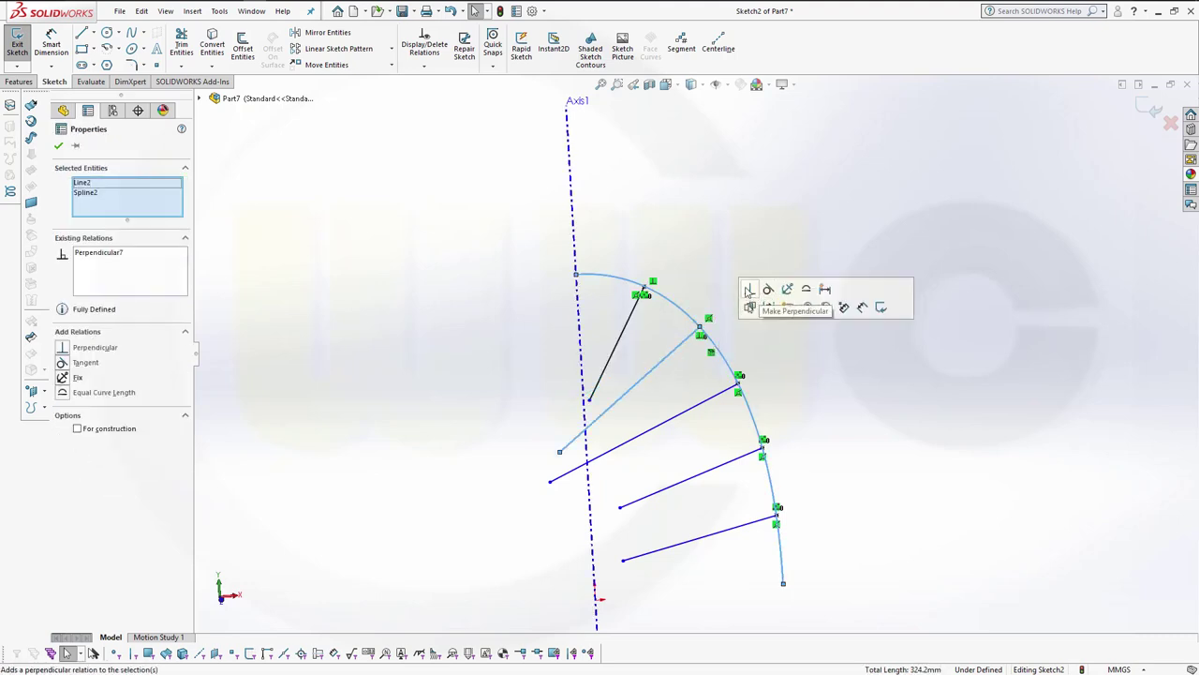
click(719, 402)
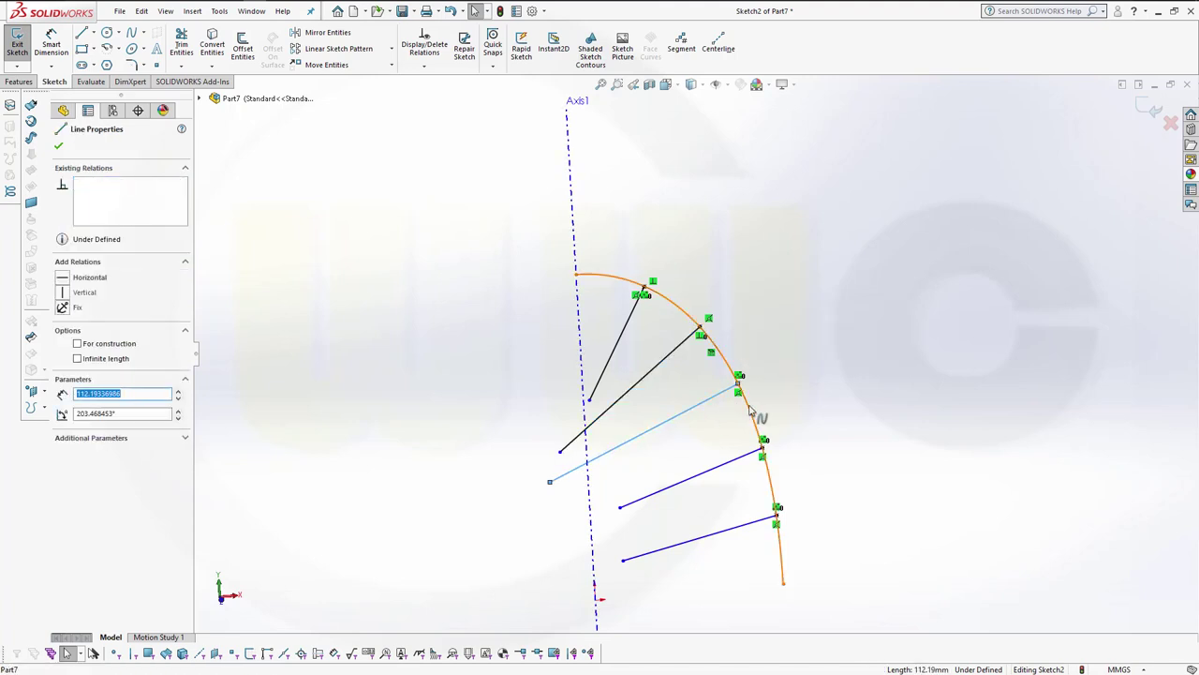
ctrl+click(756, 415)
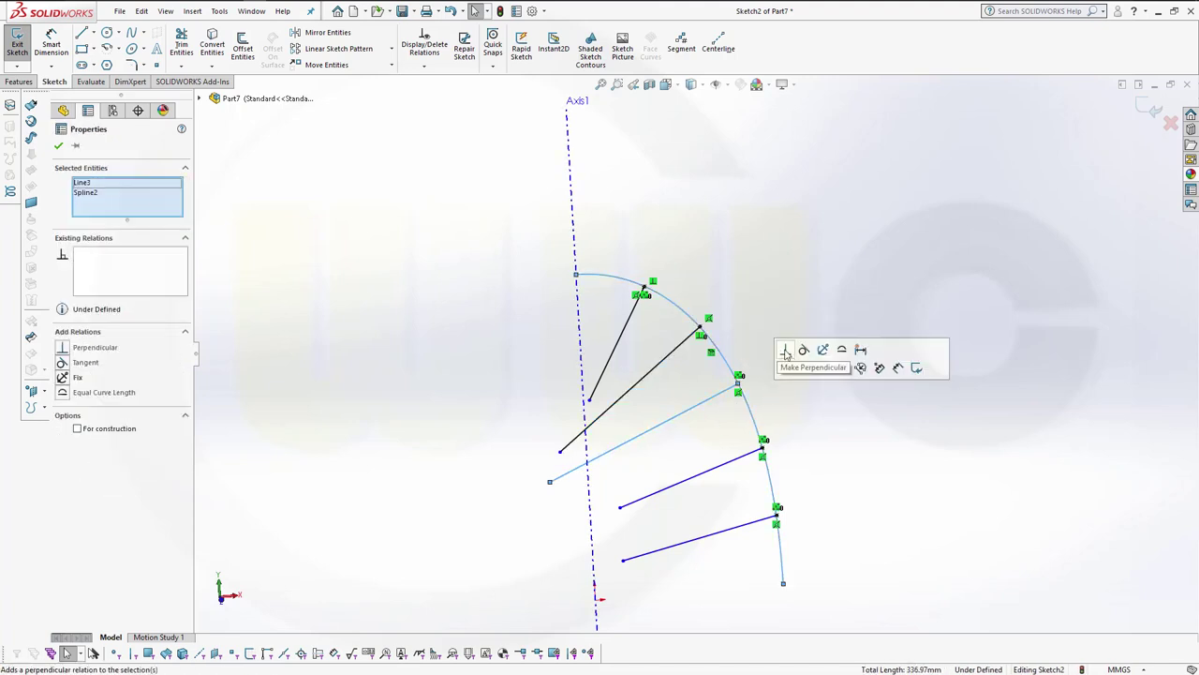
click(785, 351)
- Make the fourth and bottom lines perpendicular to the dome curve too
click(722, 467)
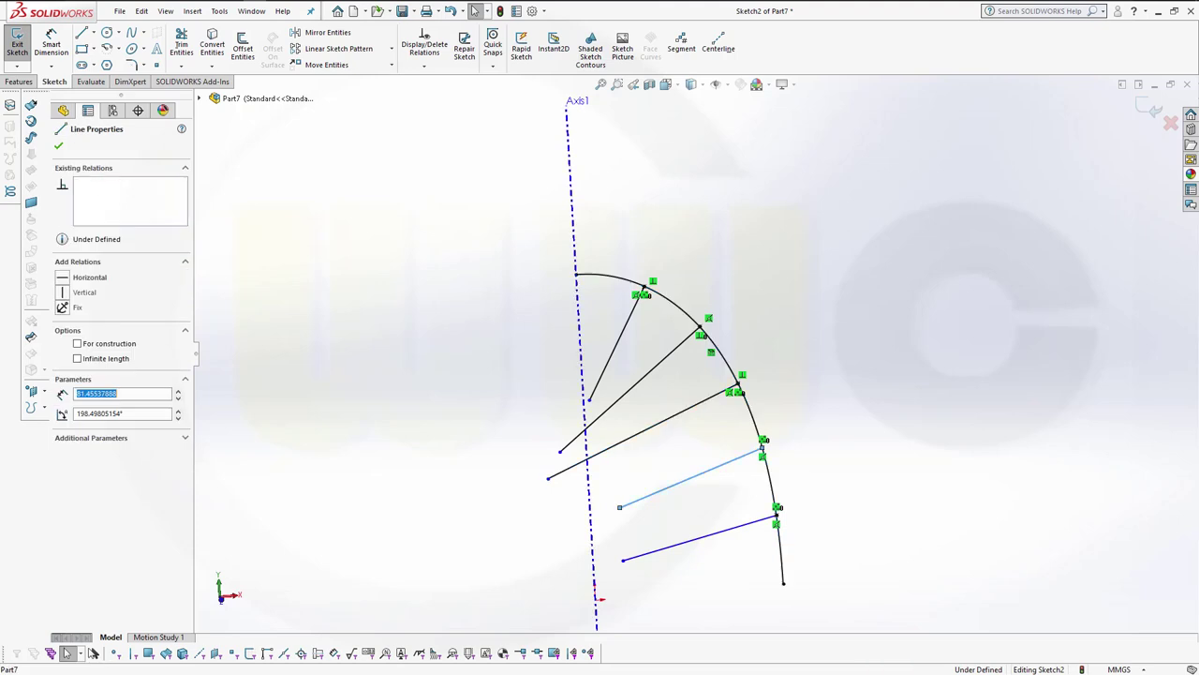
ctrl+click(770, 478)
click(823, 433)
click(744, 527)
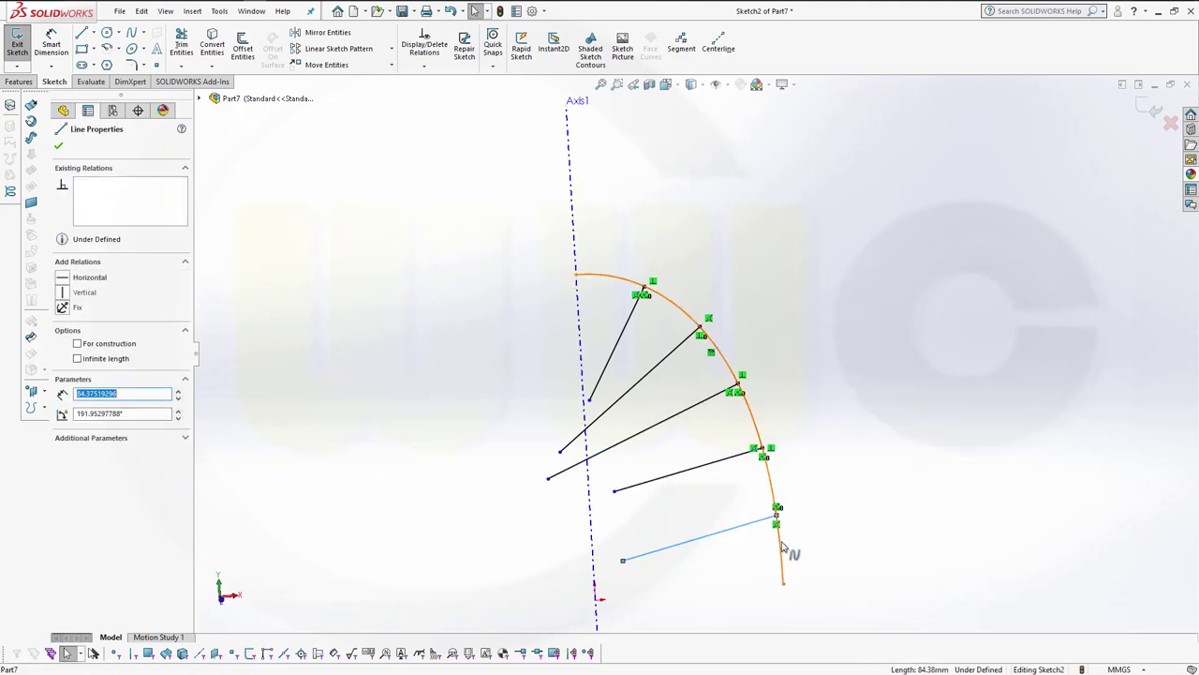
ctrl+click(783, 548)
click(819, 487)
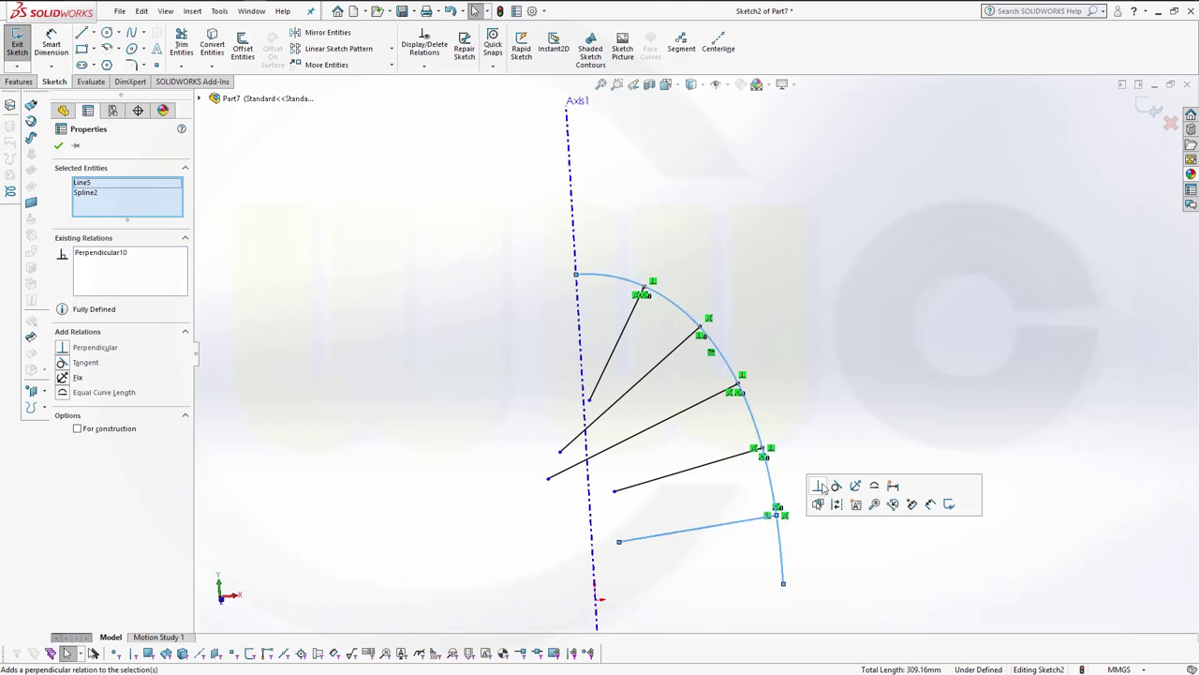
click(883, 389)
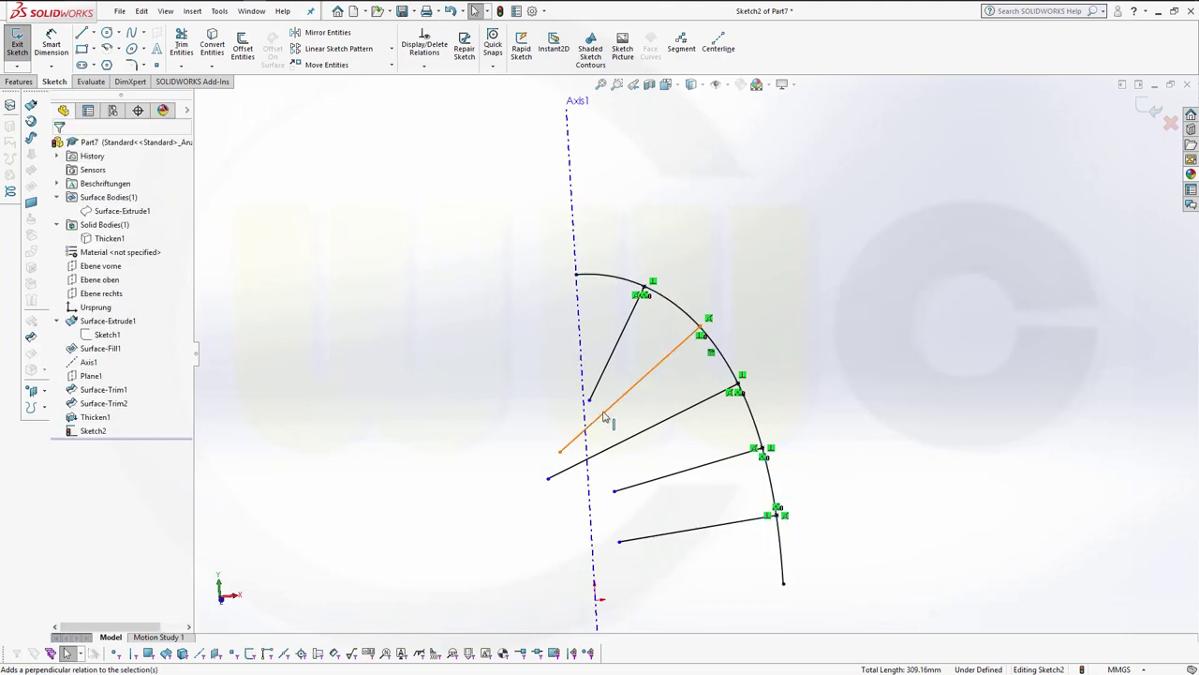
- Extend the inner ends of the top, fourth and bottom lines further past the axis
drag(591, 403, 577, 427)
drag(614, 492, 570, 504)
click(619, 543)
drag(620, 543, 558, 551)
click(825, 361)
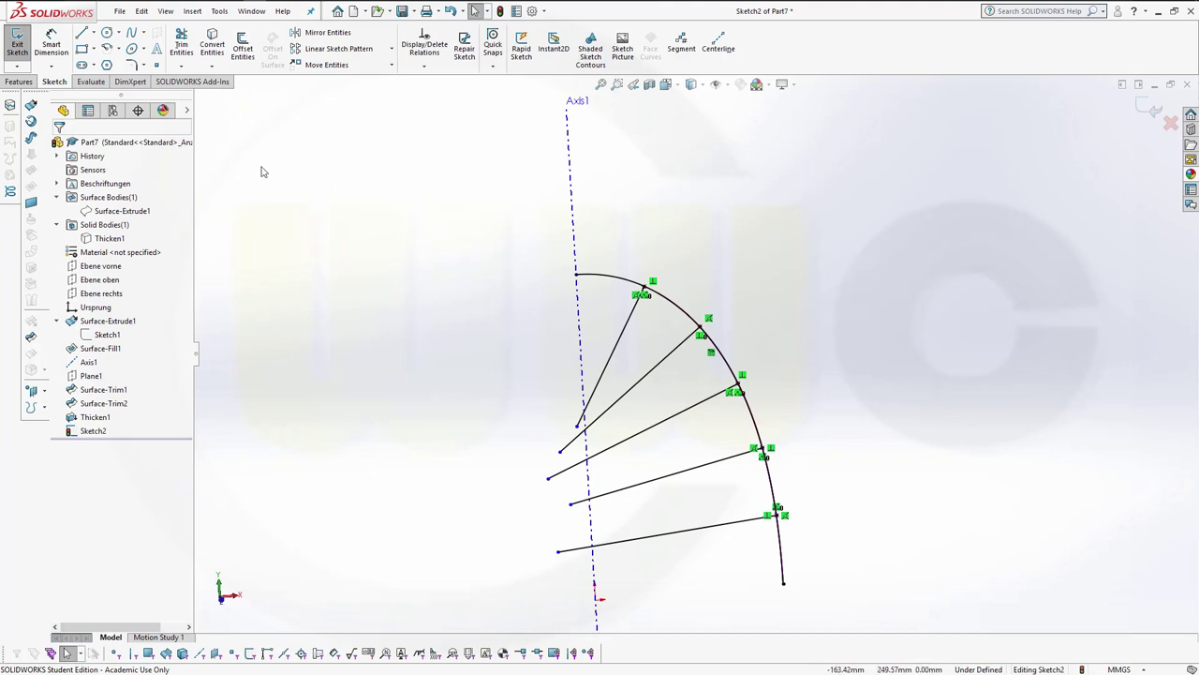
- Trim the bottom line, then undo the trim to restore it
click(181, 45)
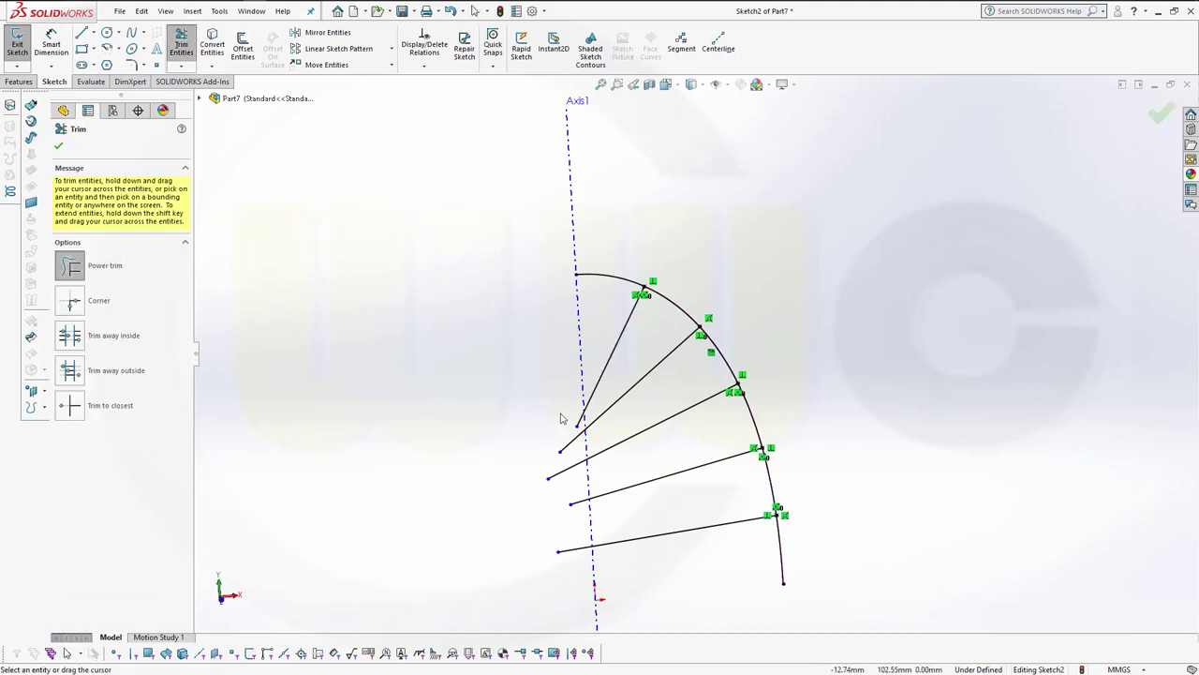
scroll(571, 431, down, 3)
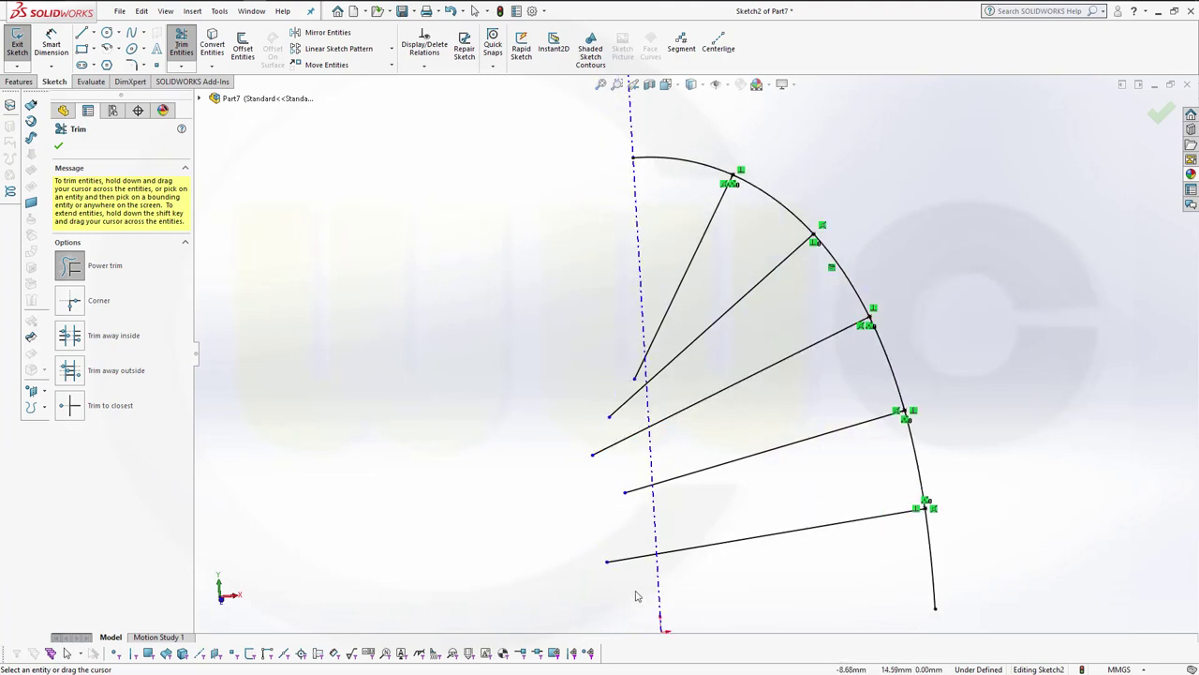
drag(636, 591, 631, 450)
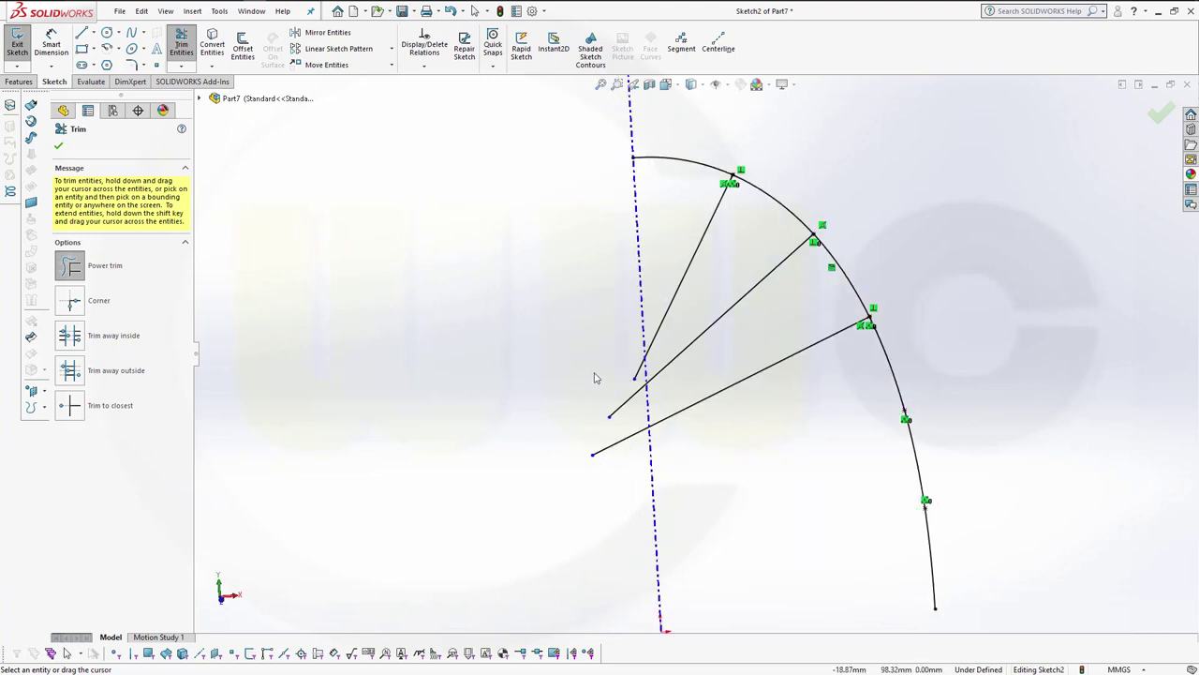
key(ctrl+z)
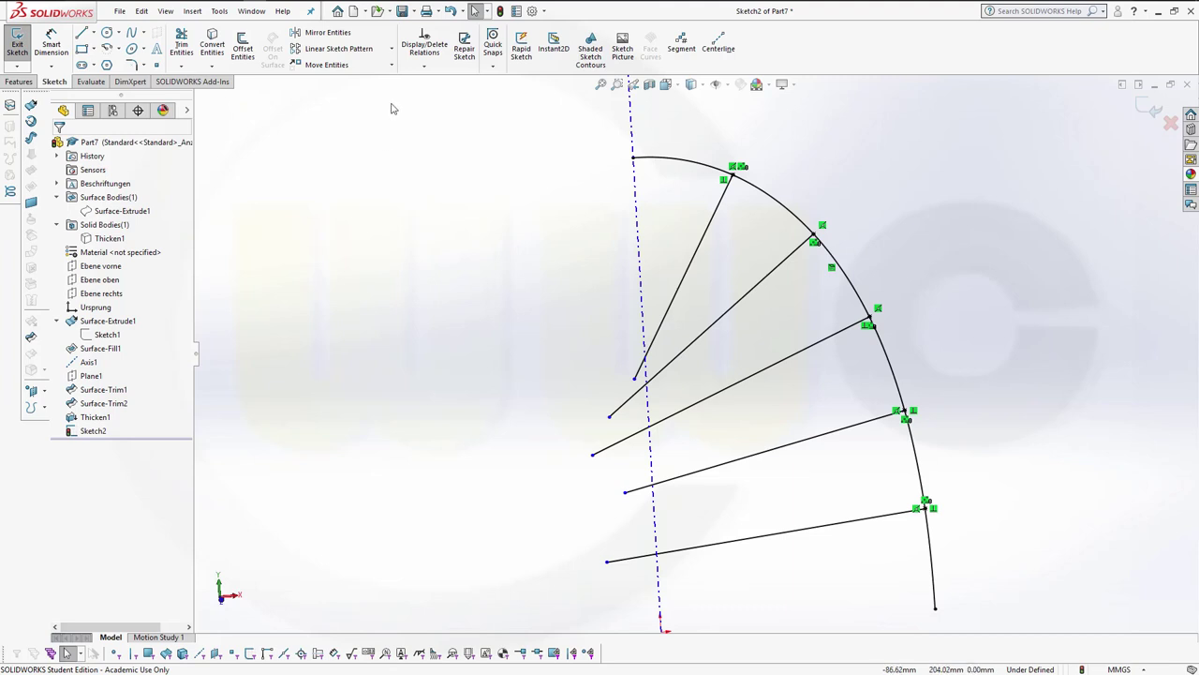
- Draw a vertical line along Axis1 from the sketch origin to the arc's top end
click(211, 47)
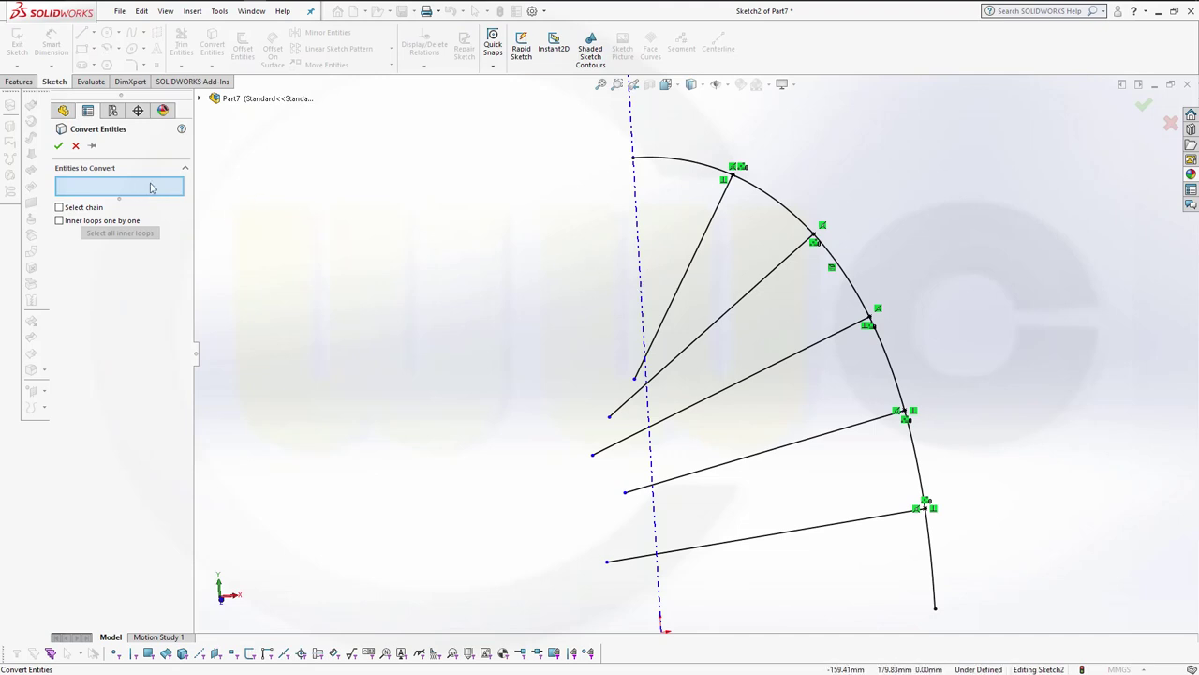
key(Escape)
scroll(606, 358, up, 2)
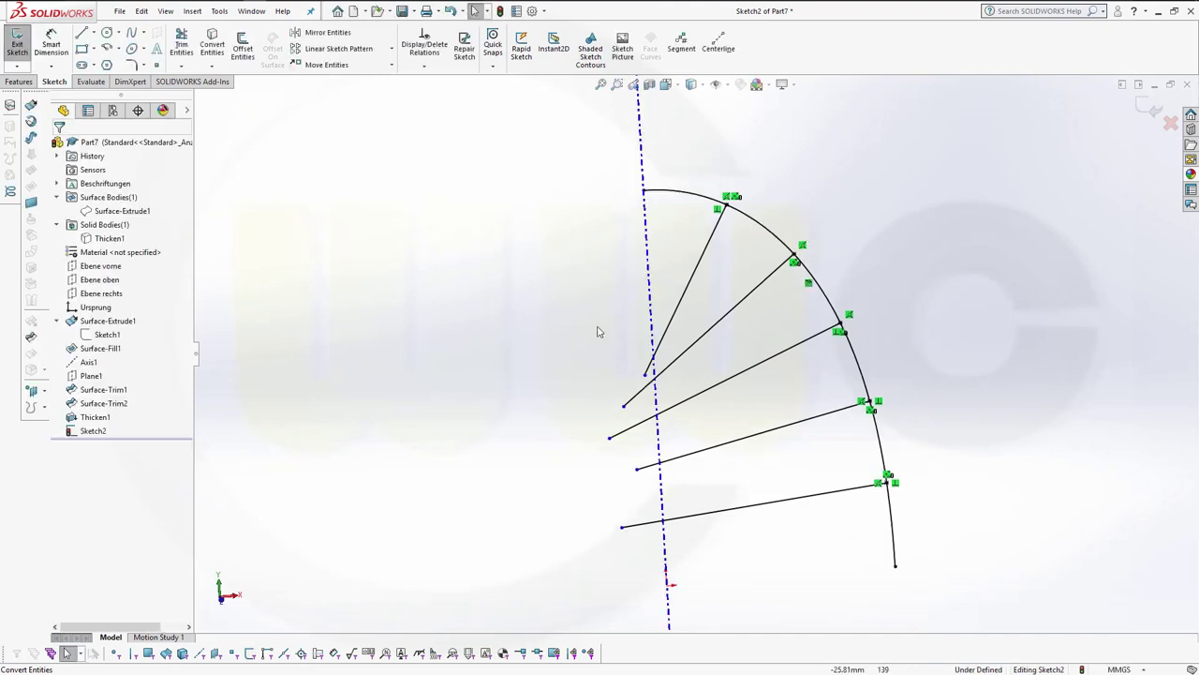
scroll(703, 568, up, 1)
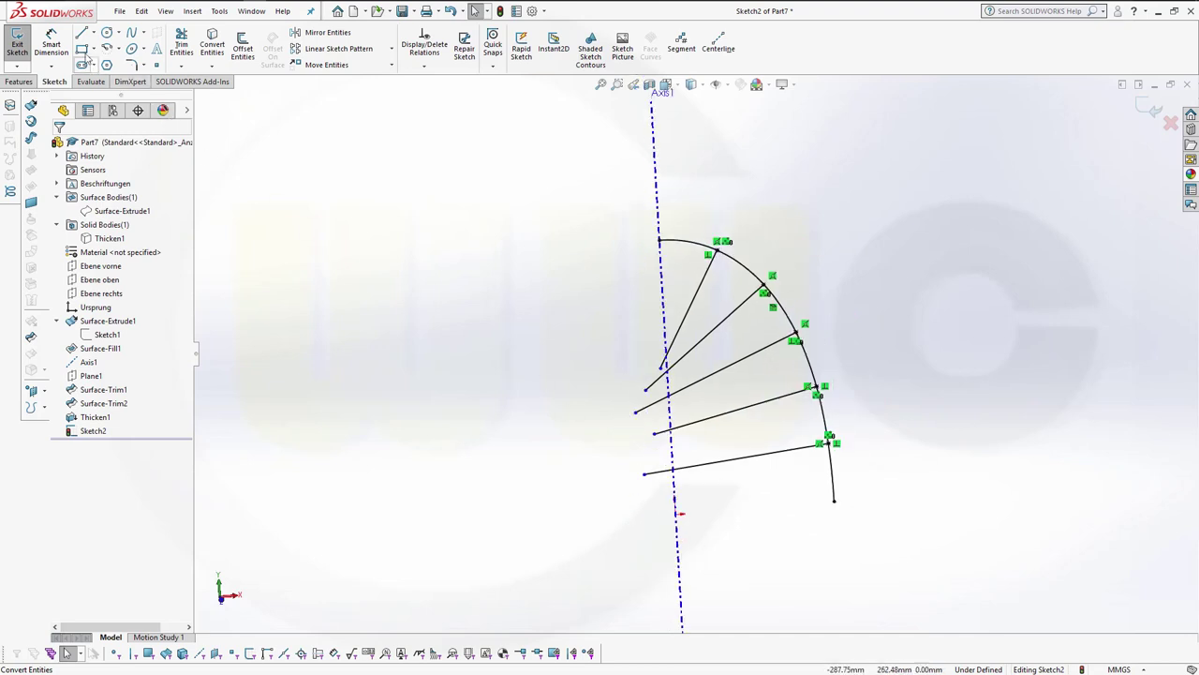
click(82, 32)
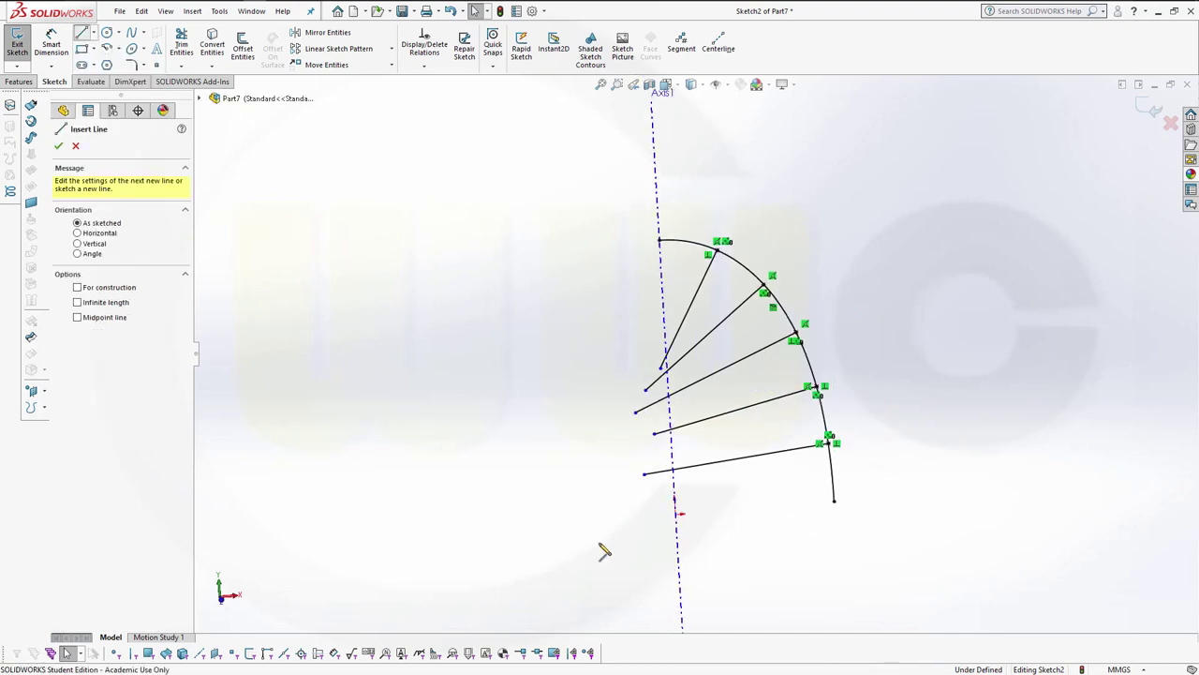
click(679, 514)
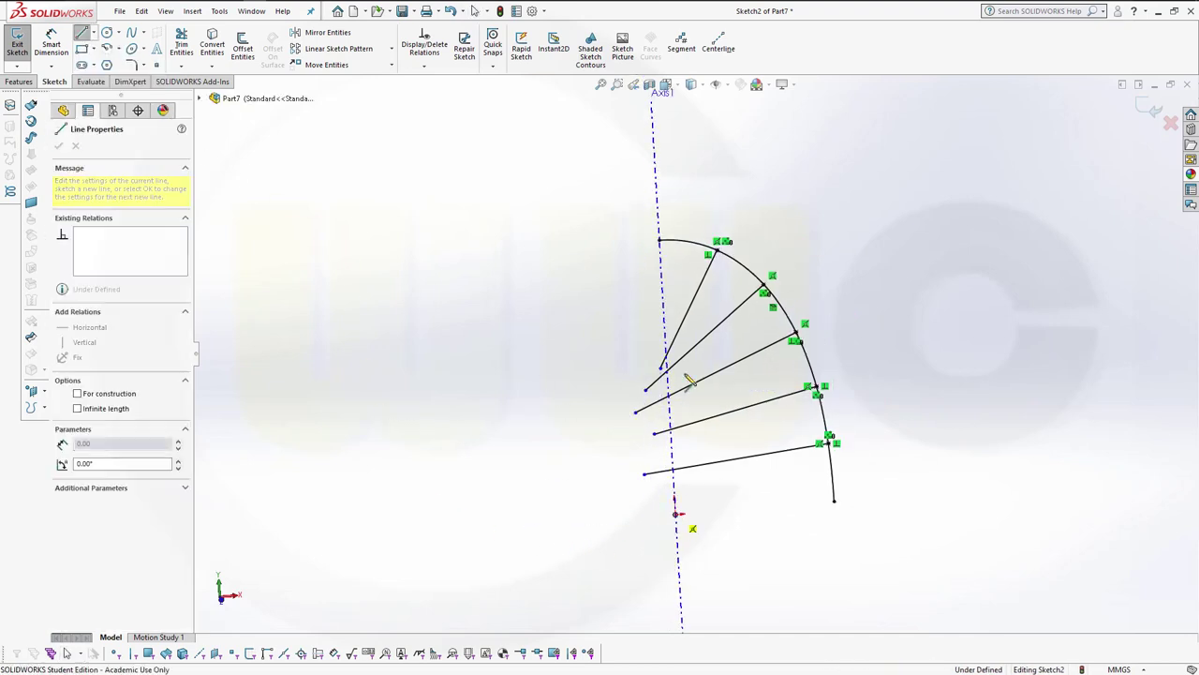
click(657, 242)
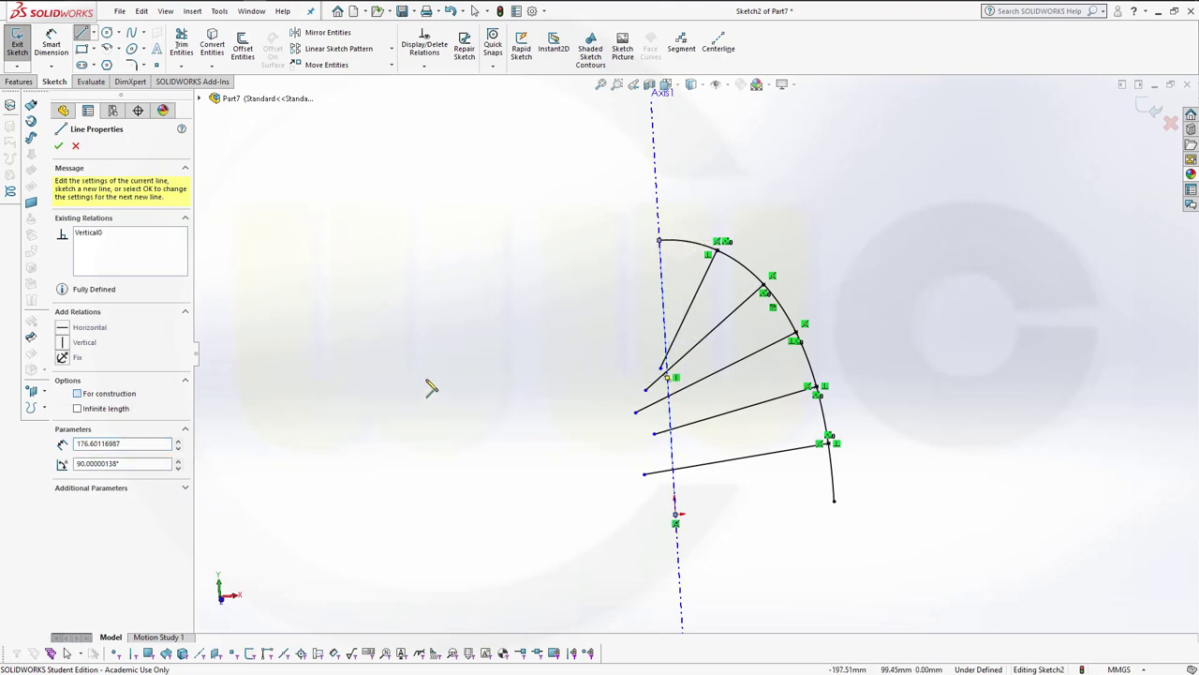
- Power-trim the fan lines' stubs so each line ends on the vertical axis line
key(Escape)
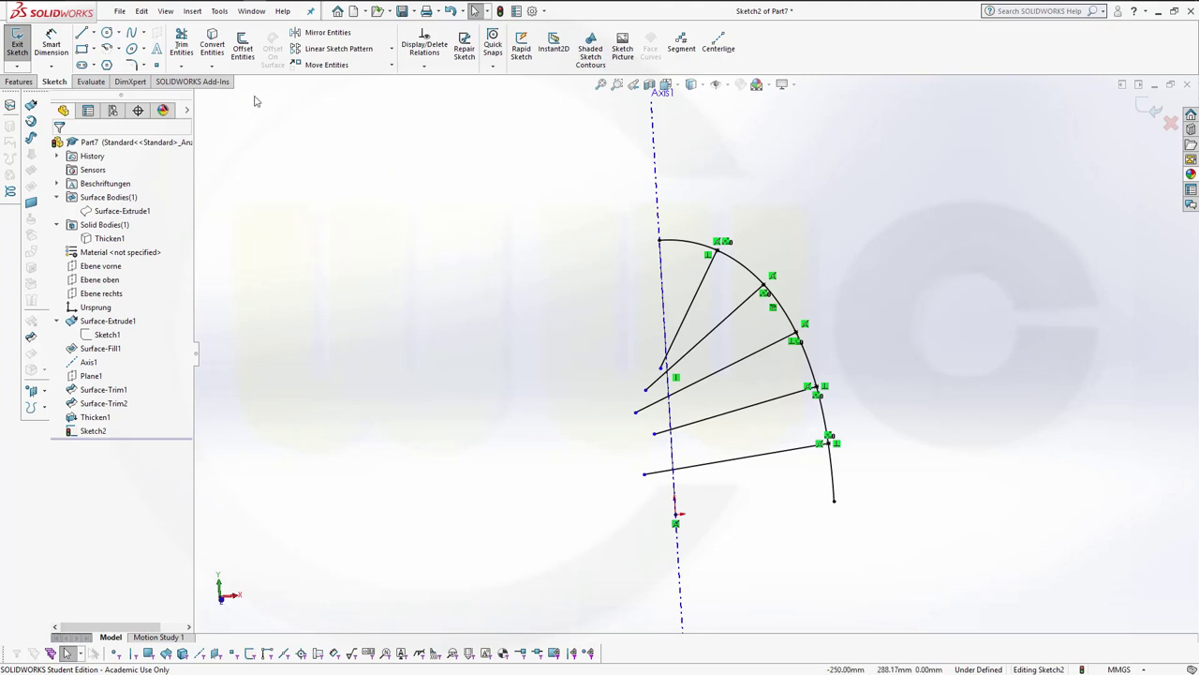
click(181, 44)
scroll(654, 541, up, 2)
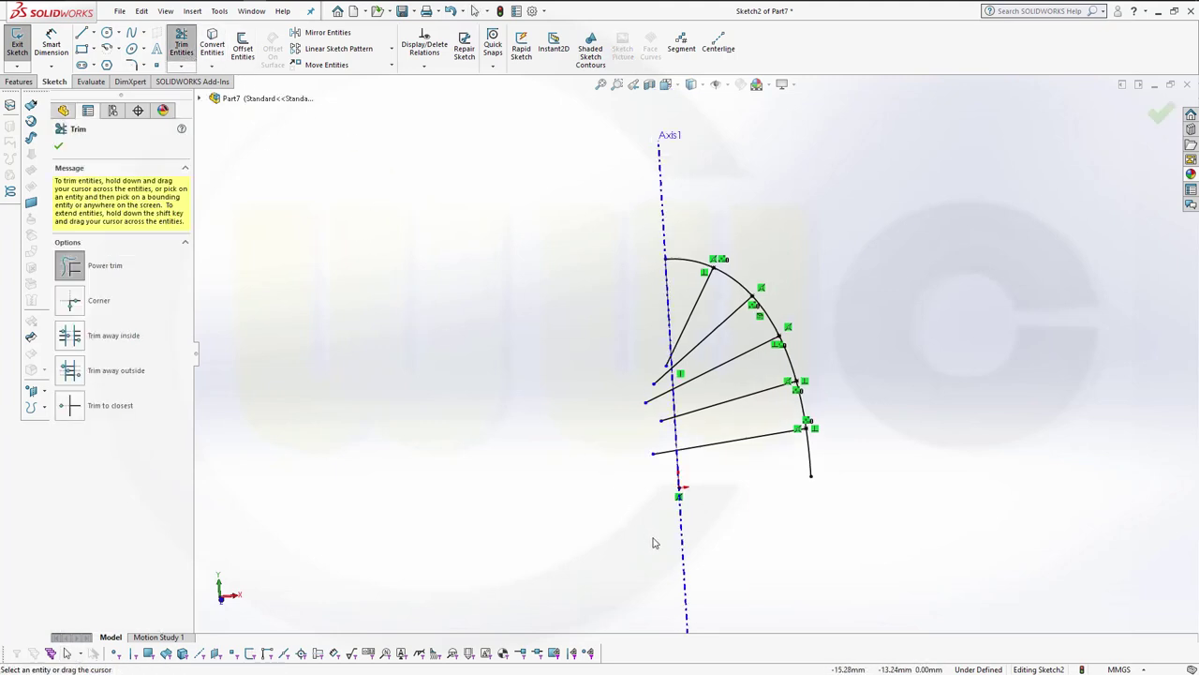
scroll(659, 487, down, 3)
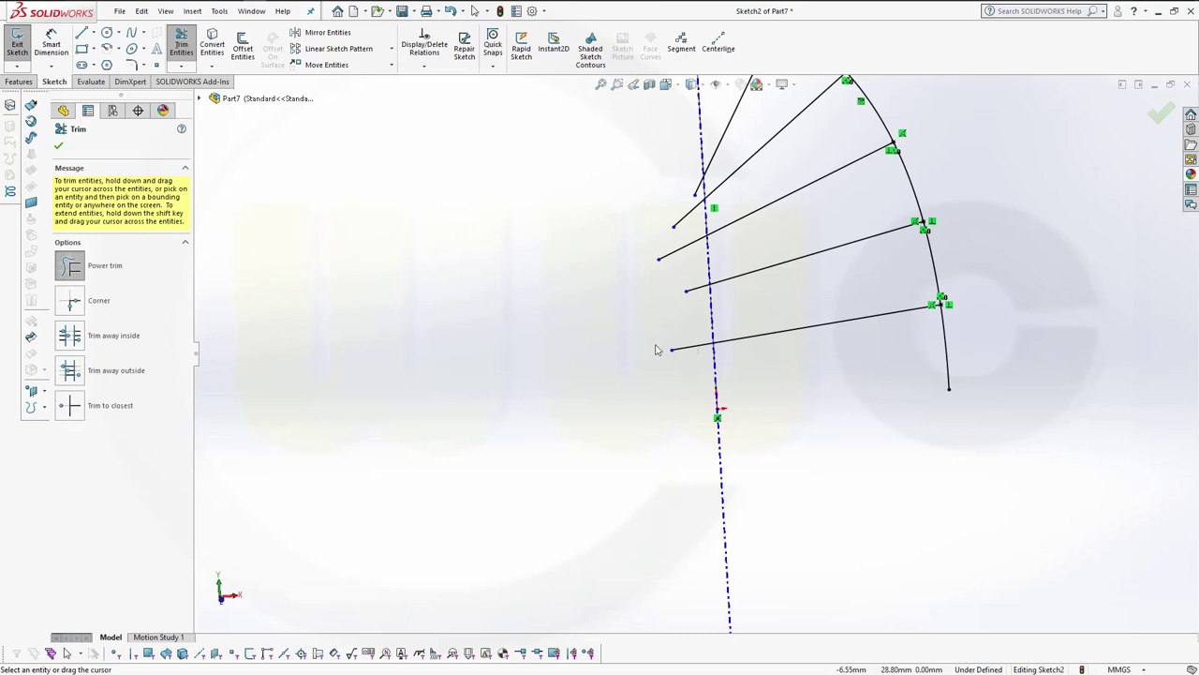
drag(662, 351, 685, 355)
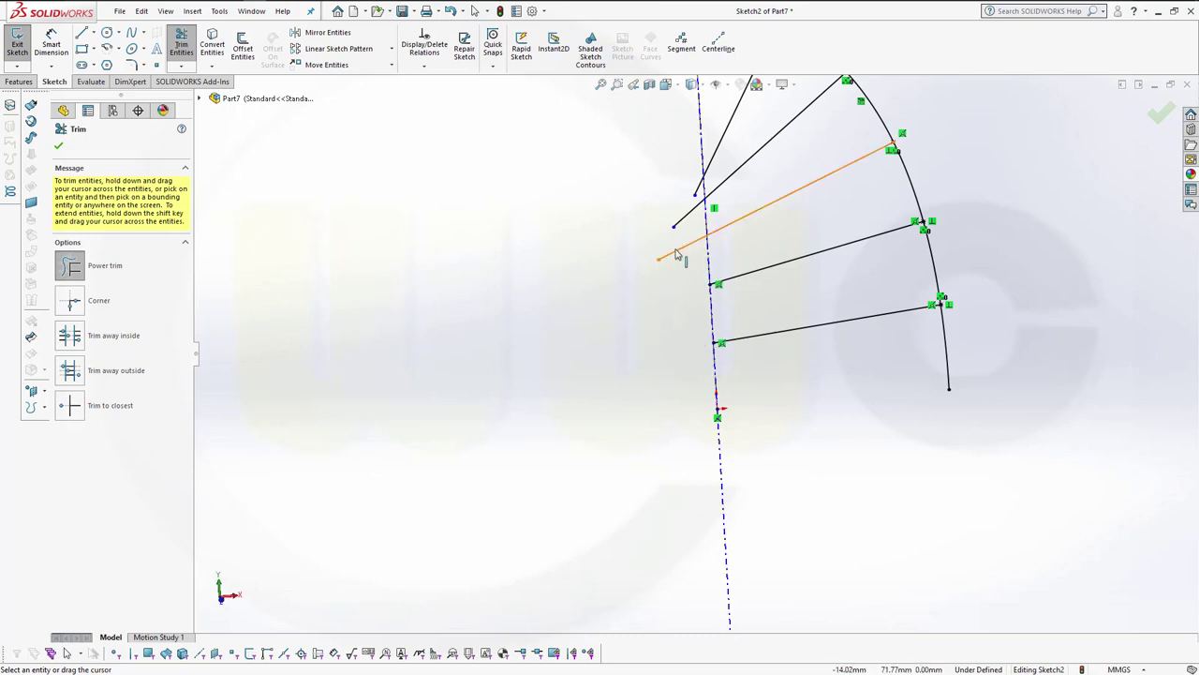
drag(682, 247, 681, 234)
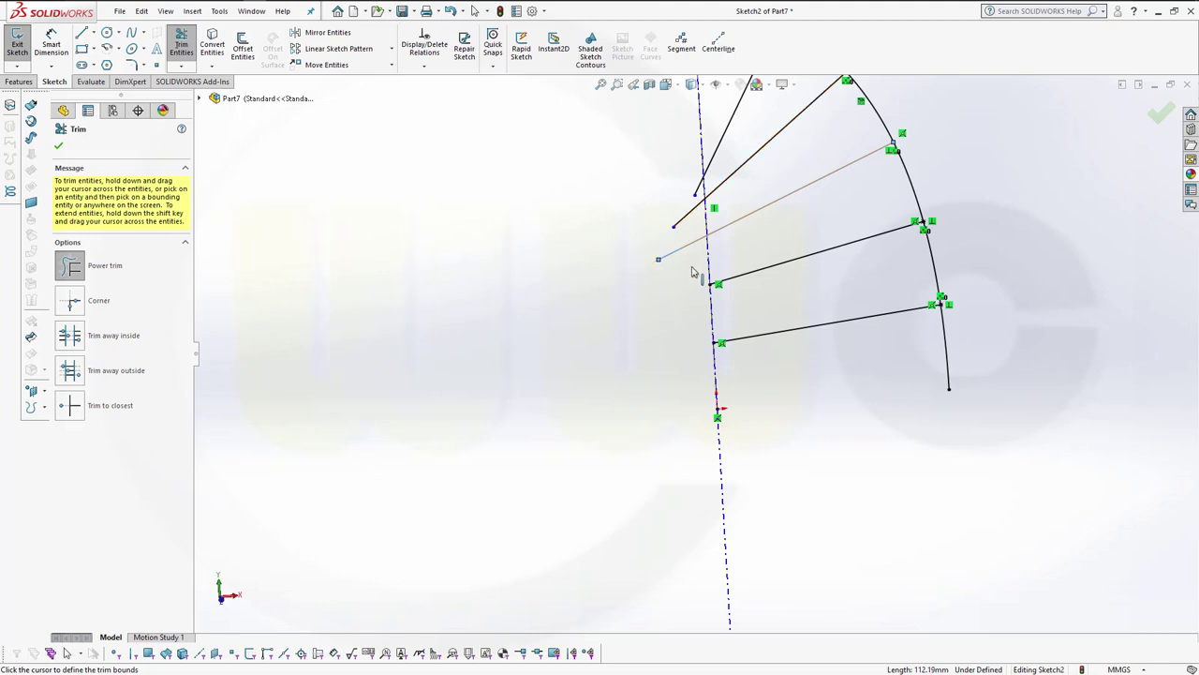
click(681, 220)
mouse_move(681, 227)
mouse_down()
mouse_move(698, 266)
mouse_move(688, 225)
mouse_up()
scroll(696, 216, down, 6)
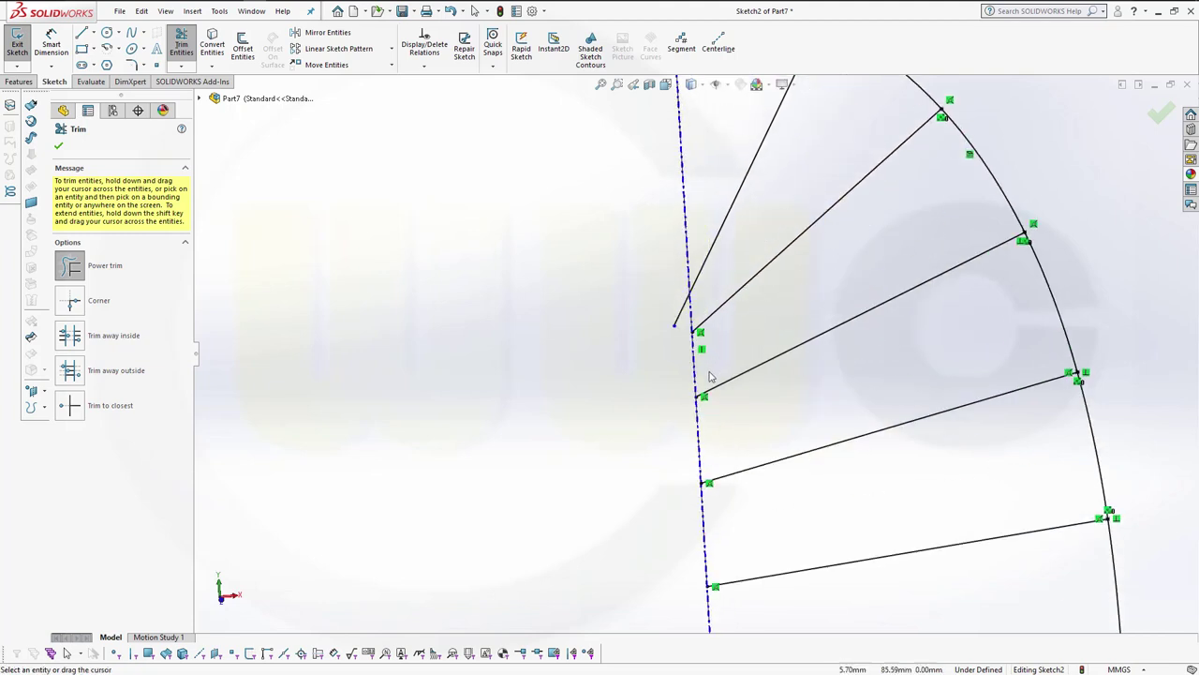
drag(643, 259, 597, 203)
scroll(619, 308, up, 4)
scroll(711, 418, up, 3)
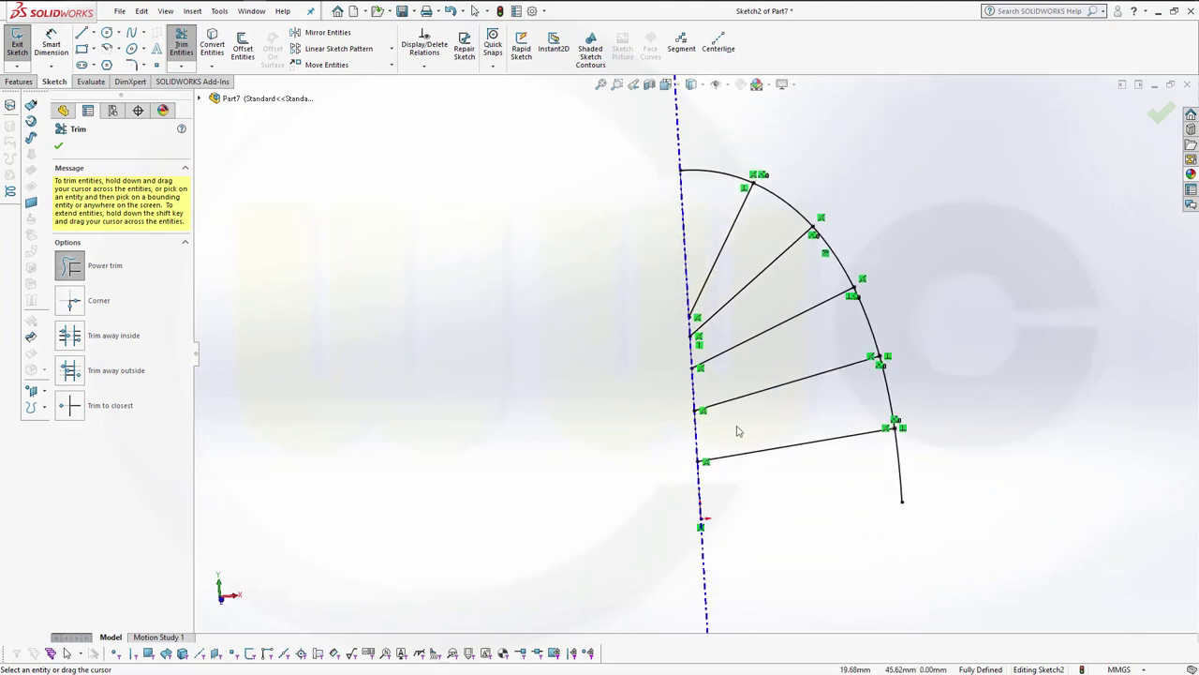
click(1160, 112)
- Exit Sketch2, keeping the arc and five fan lines, and clear the selection
scroll(1054, 277, up, 3)
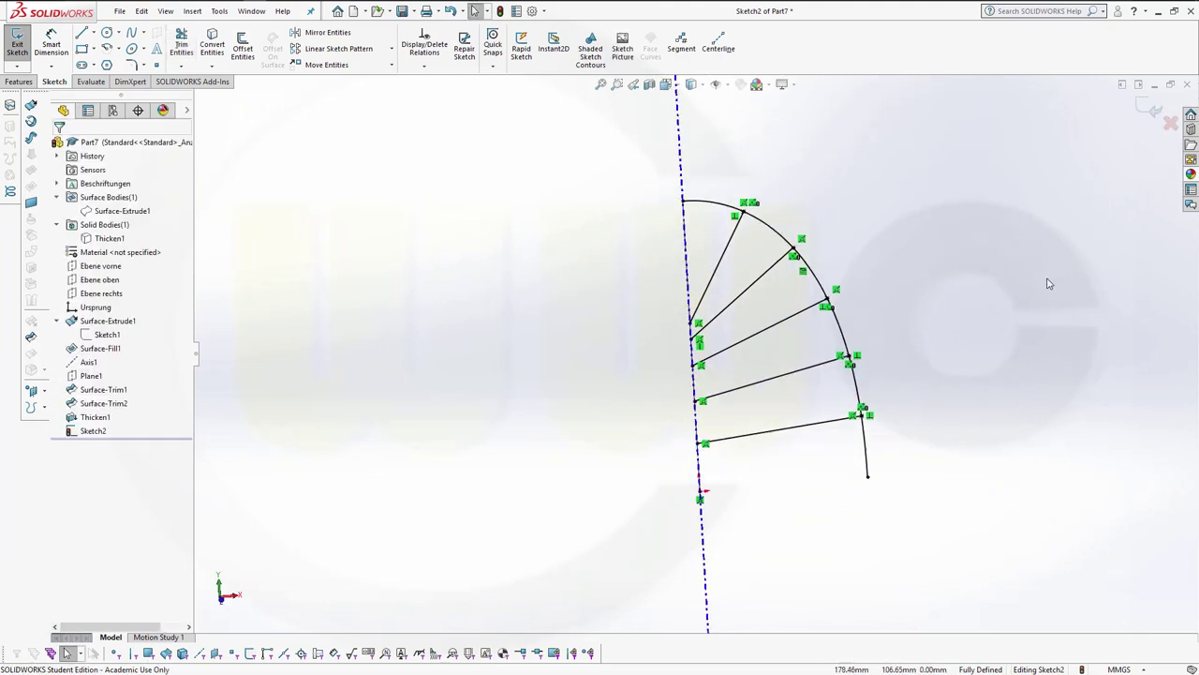
scroll(946, 319, up, 2)
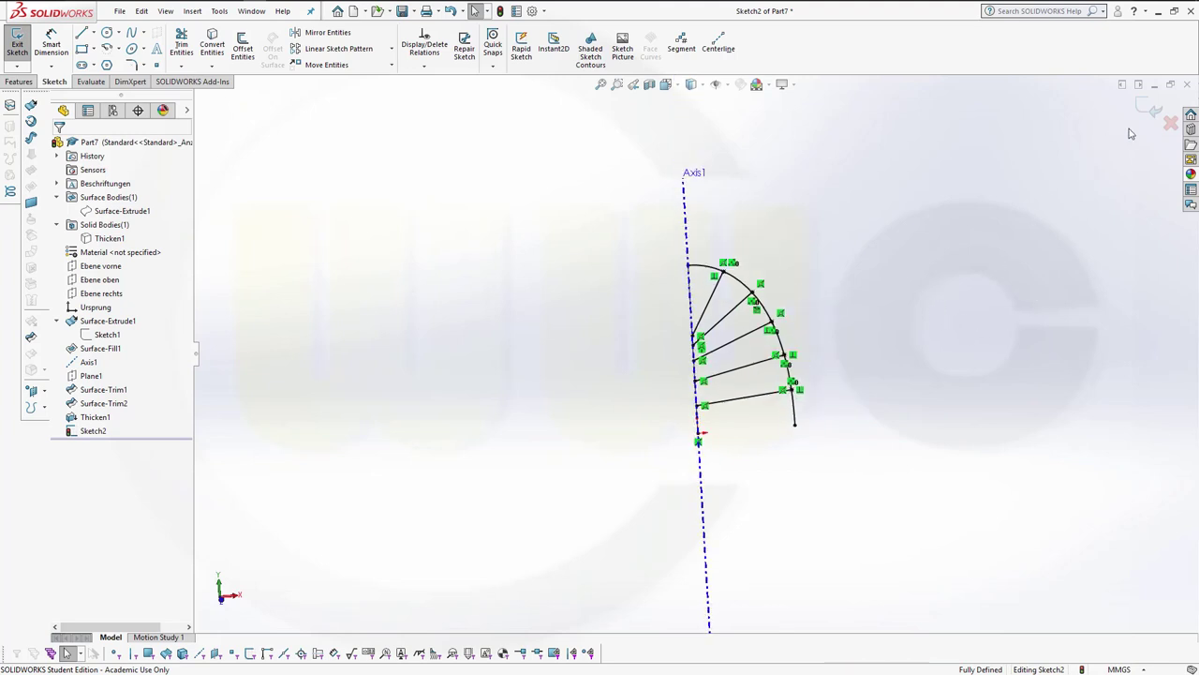
click(1151, 111)
mouse_move(884, 259)
middle_down()
mouse_move(827, 341)
mouse_move(849, 290)
mouse_move(860, 307)
mouse_move(846, 281)
mouse_move(797, 254)
mouse_move(856, 284)
mouse_move(821, 396)
middle_up()
scroll(780, 420, down, 5)
scroll(668, 197, up, 3)
click(761, 167)
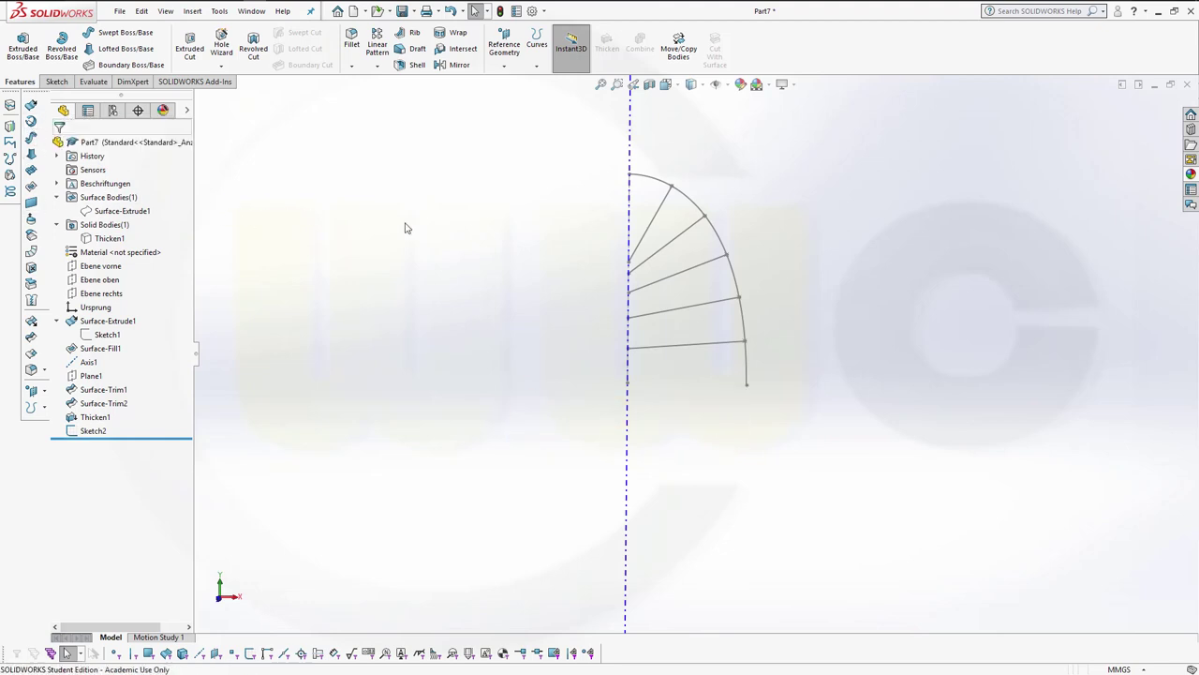
- Start a revolved surface on Sketch2's top wedge contour and clear the wrong axis
click(630, 145)
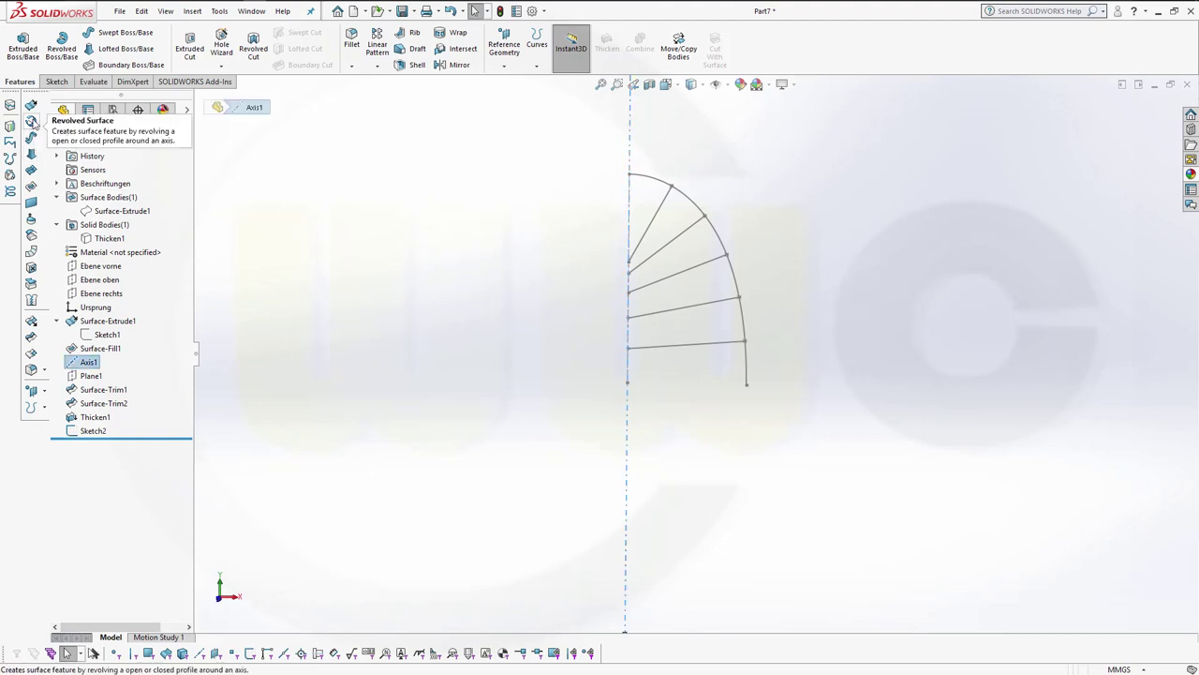
click(32, 122)
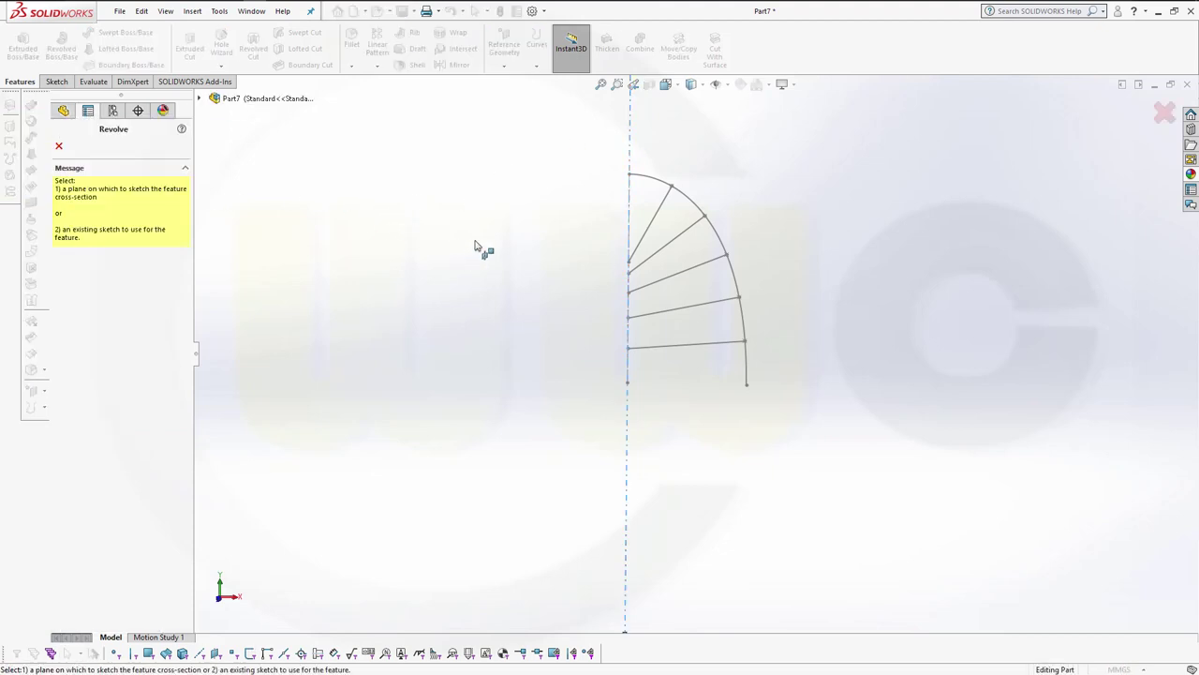
click(662, 215)
click(662, 215)
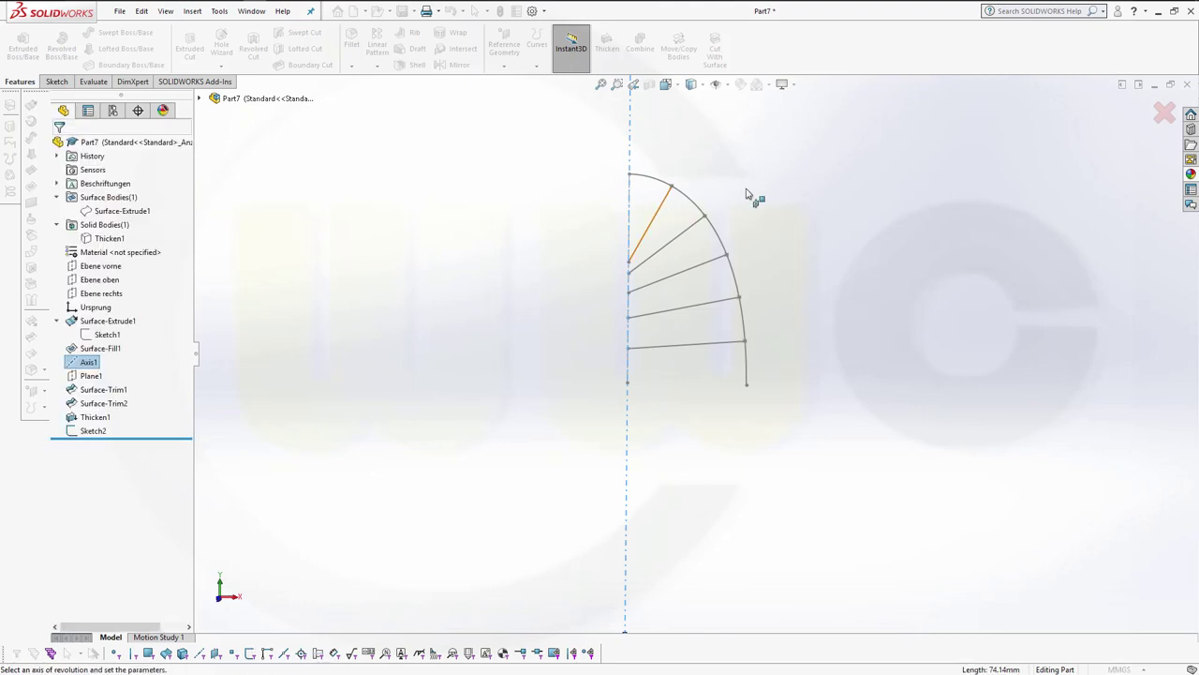
click(658, 215)
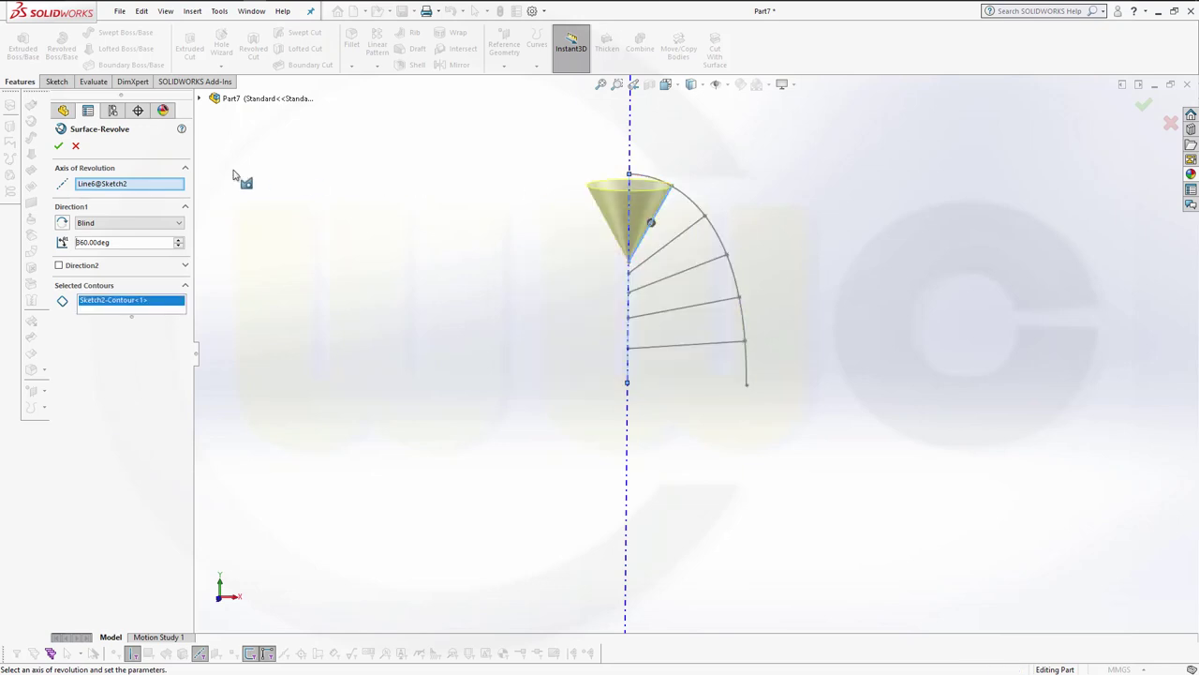
right_click(151, 187)
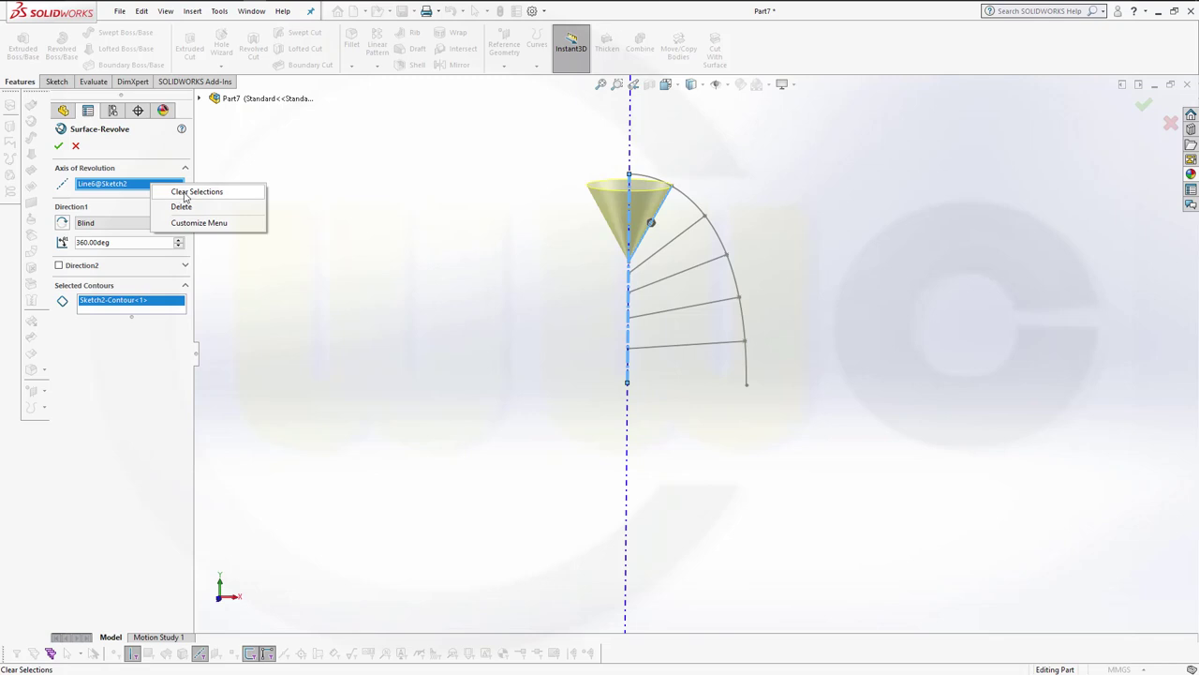
click(185, 193)
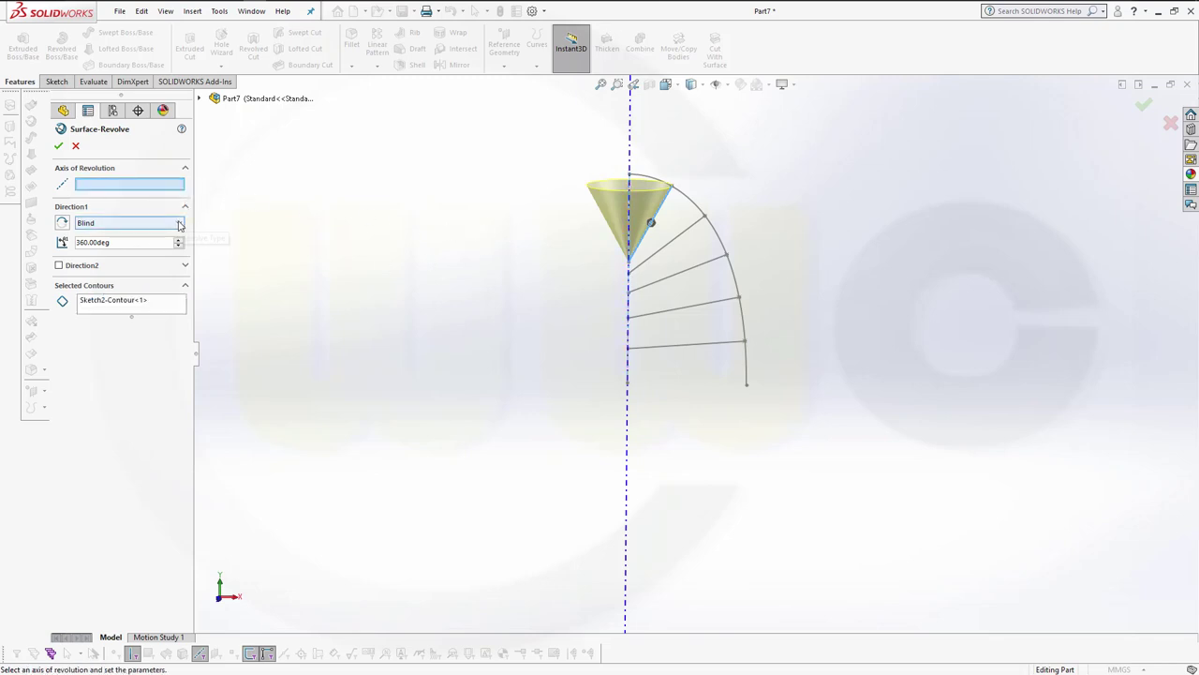
- Revolve the top wedge 90° Mid Plane about Axis1, creating Surface-Revolve1
click(178, 223)
click(94, 267)
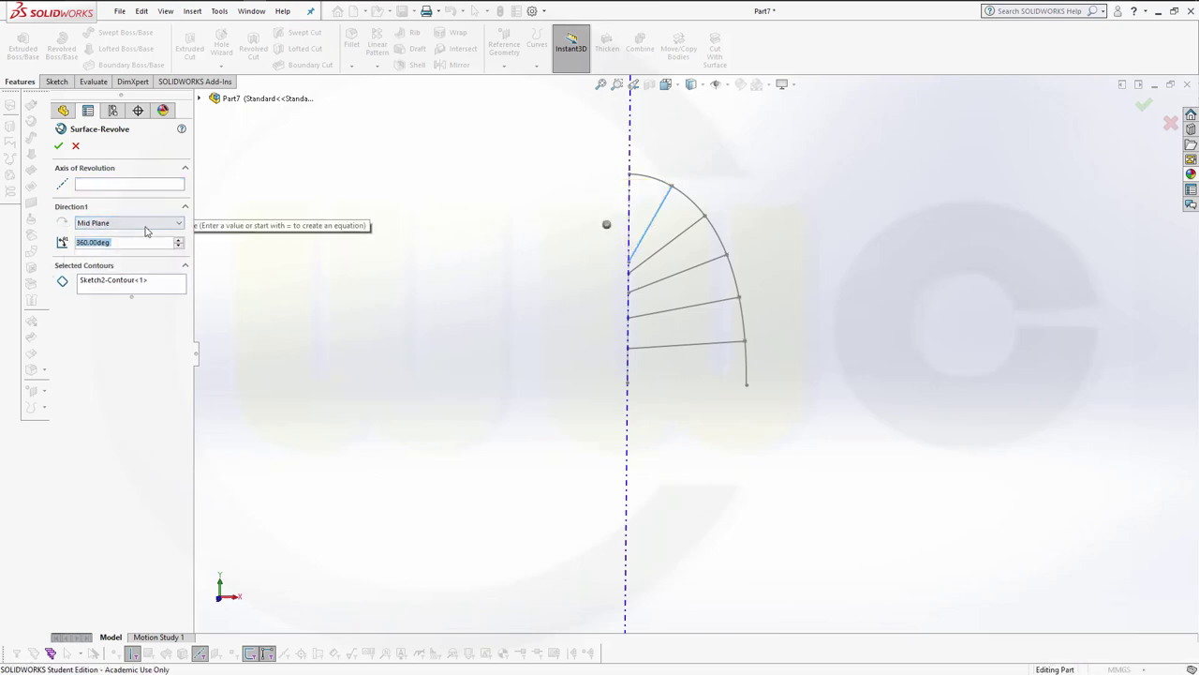
text(90)
key(Return)
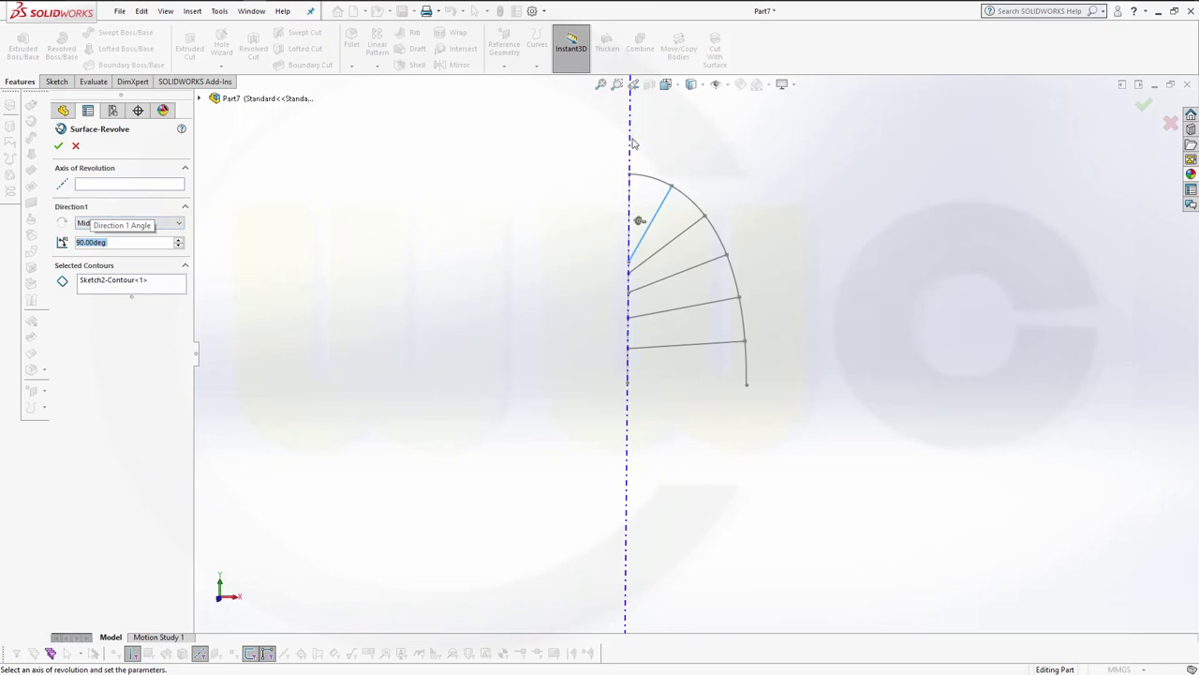
click(108, 187)
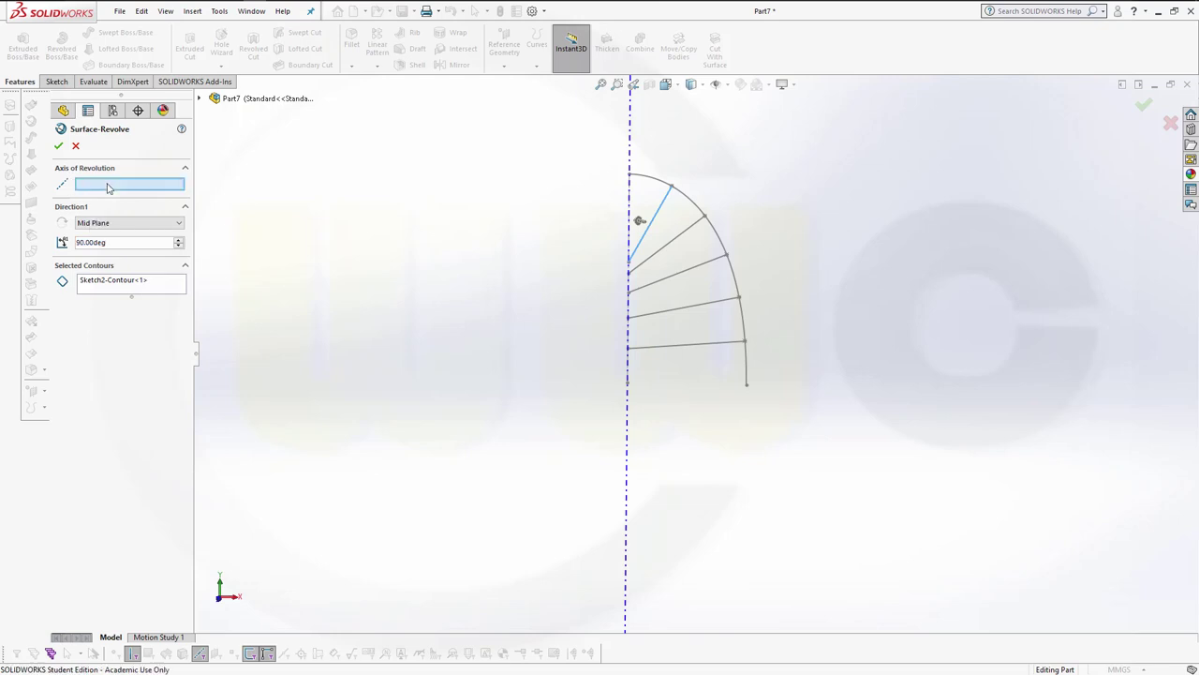
click(630, 158)
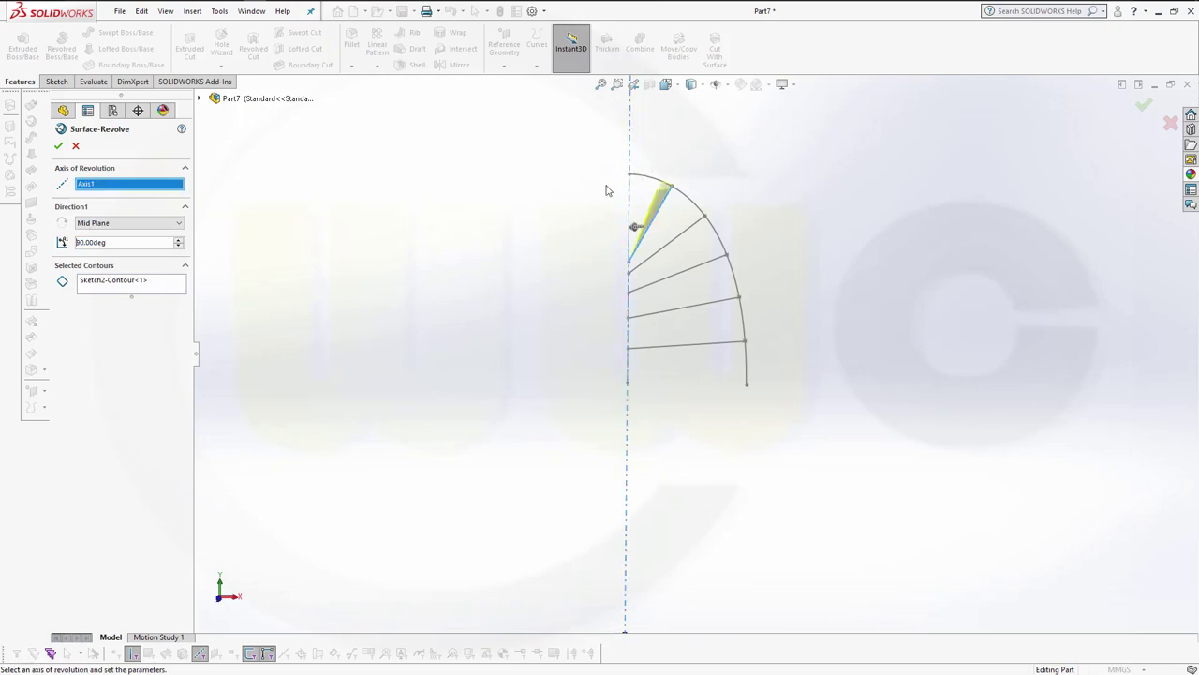
click(58, 145)
mouse_move(483, 273)
middle_down()
mouse_move(479, 281)
mouse_move(531, 206)
middle_up()
click(529, 213)
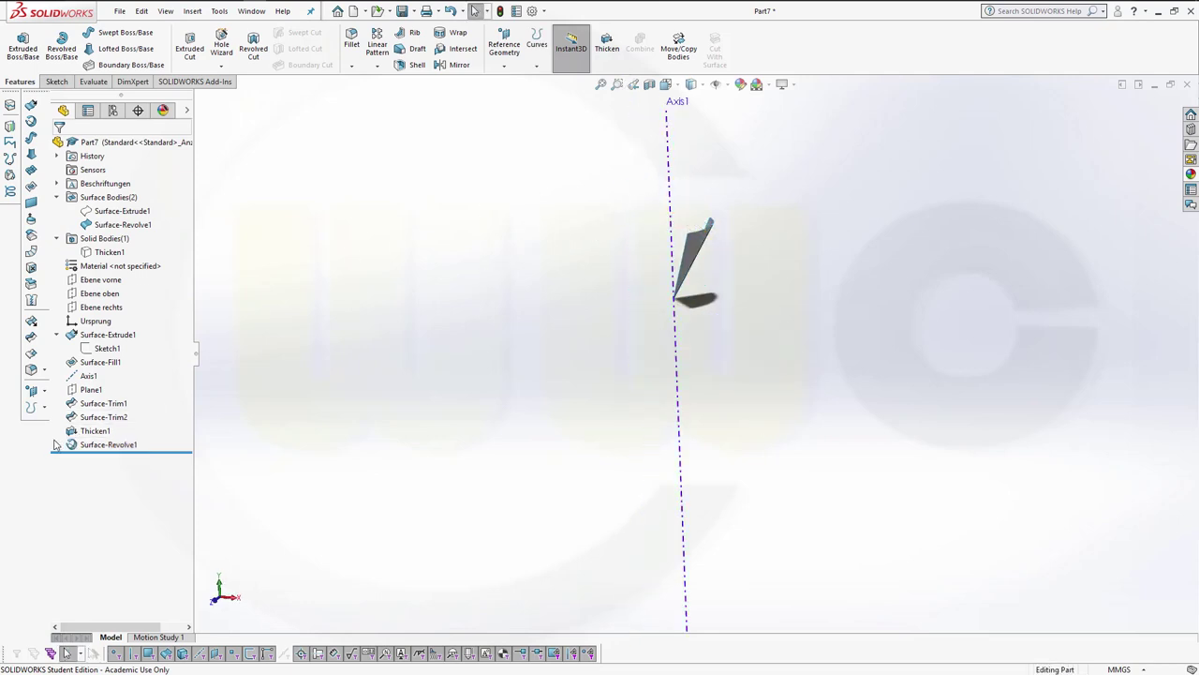
- Start a second revolved surface on Sketch2, replacing the default sketch-line axis with Axis1
click(54, 449)
click(107, 458)
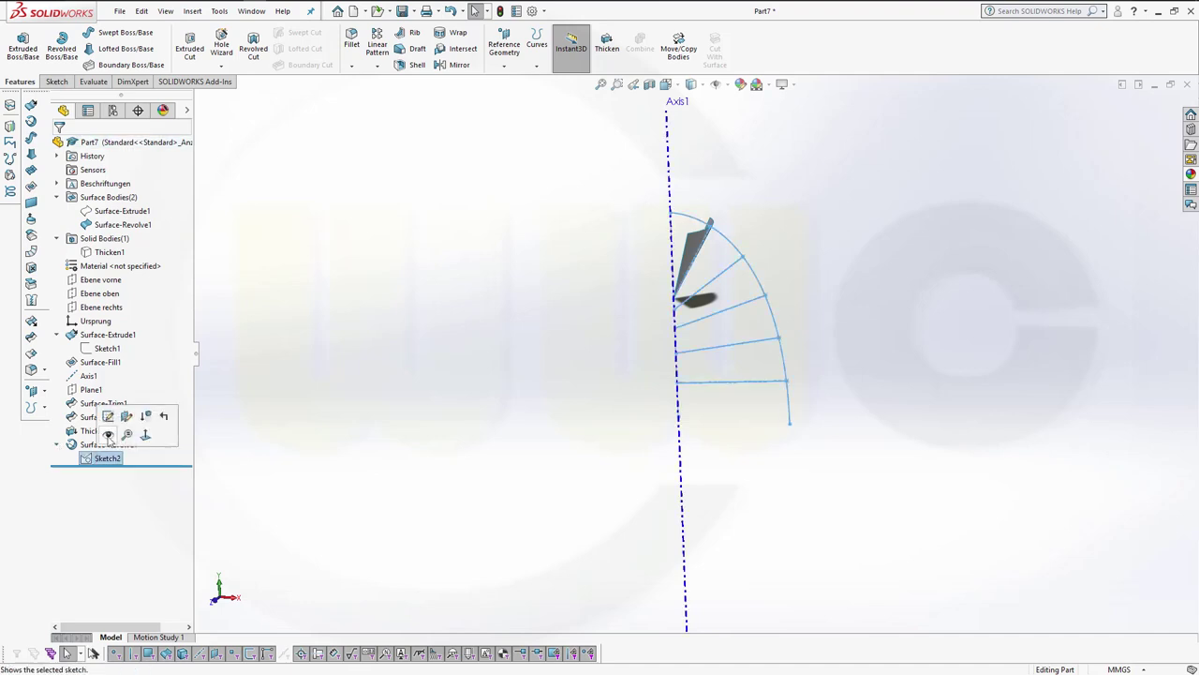
click(227, 398)
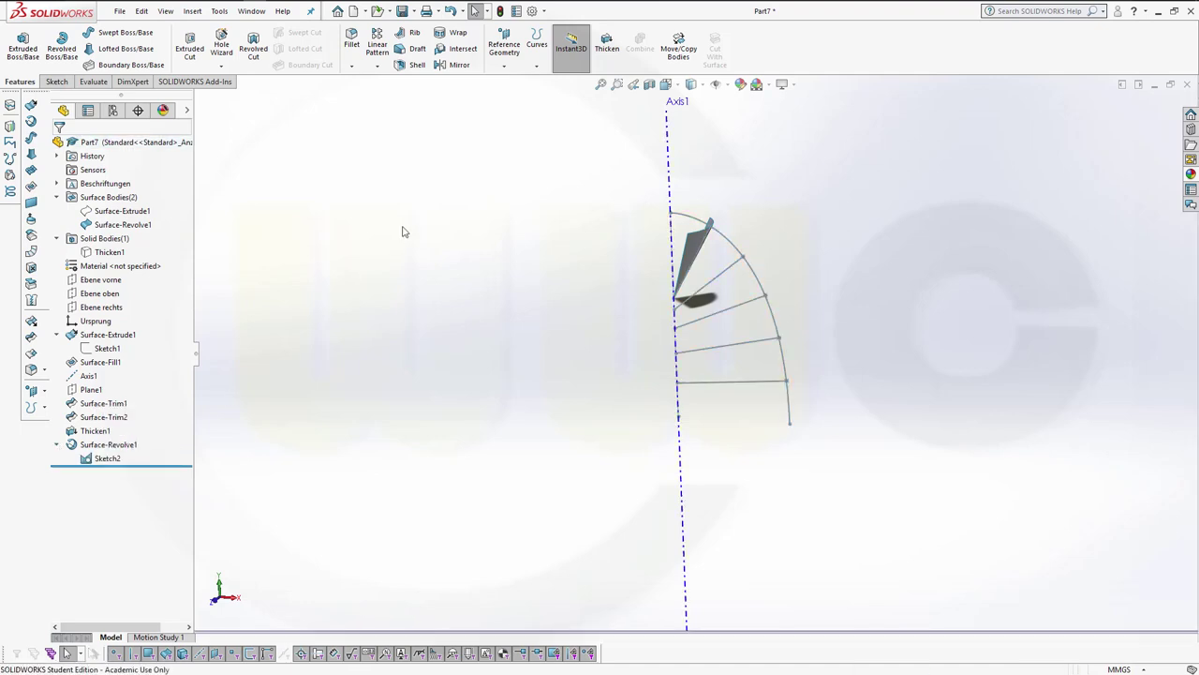
click(669, 177)
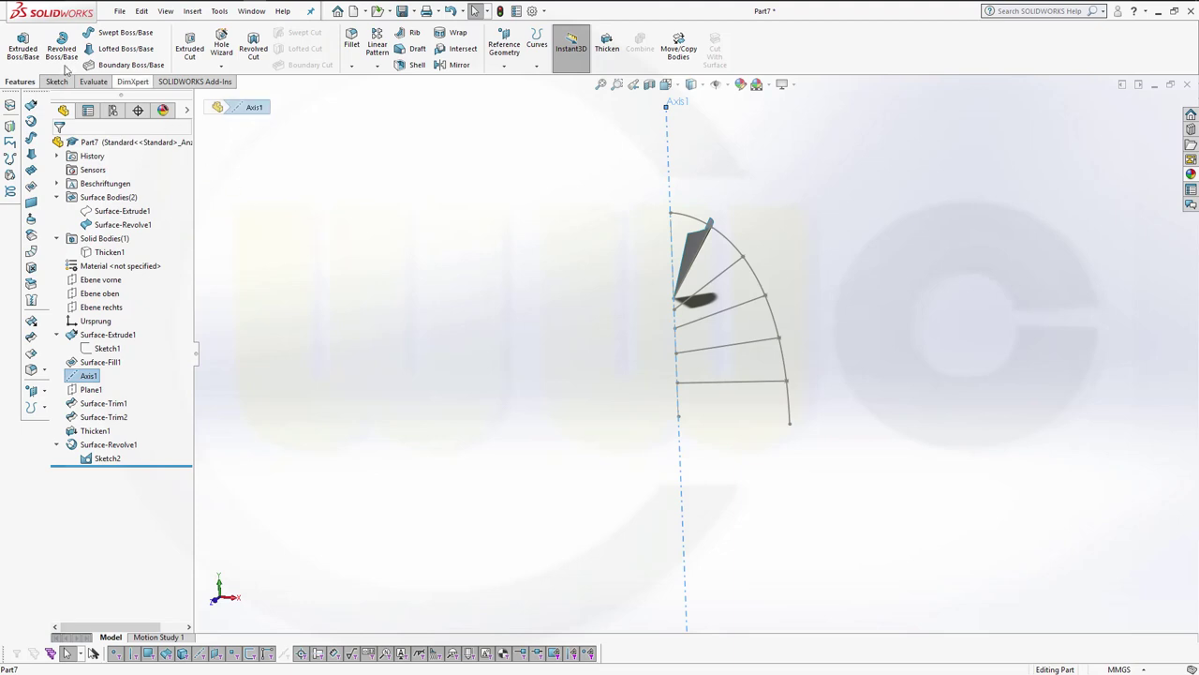
click(30, 121)
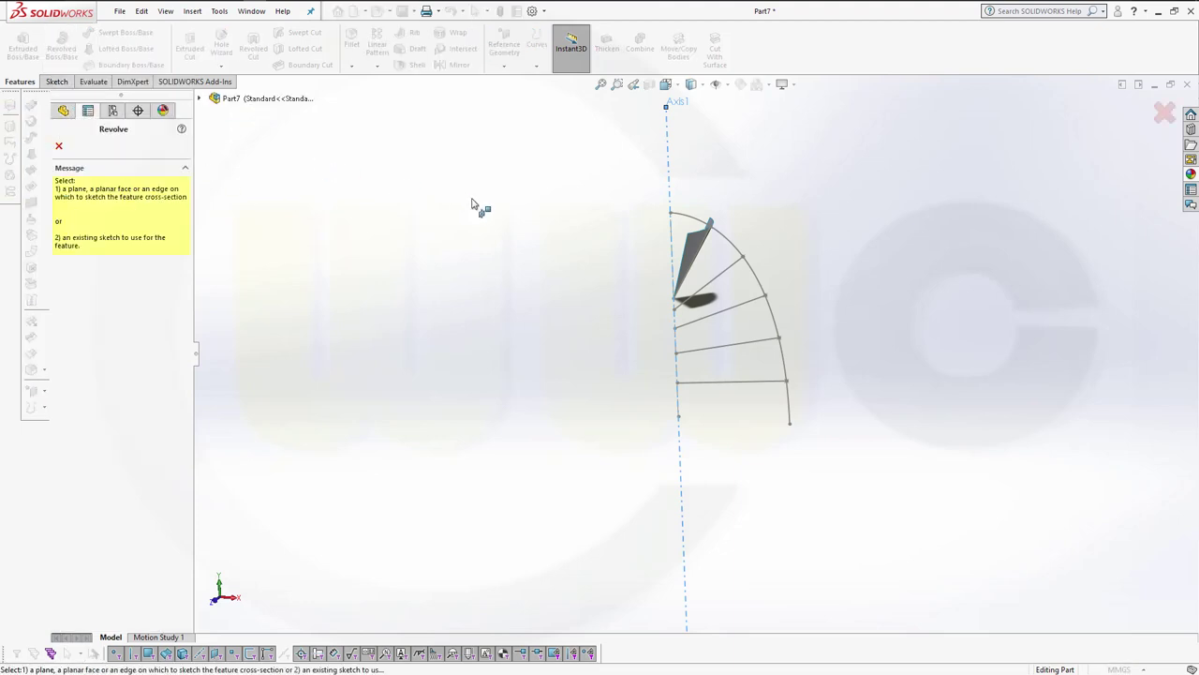
click(717, 278)
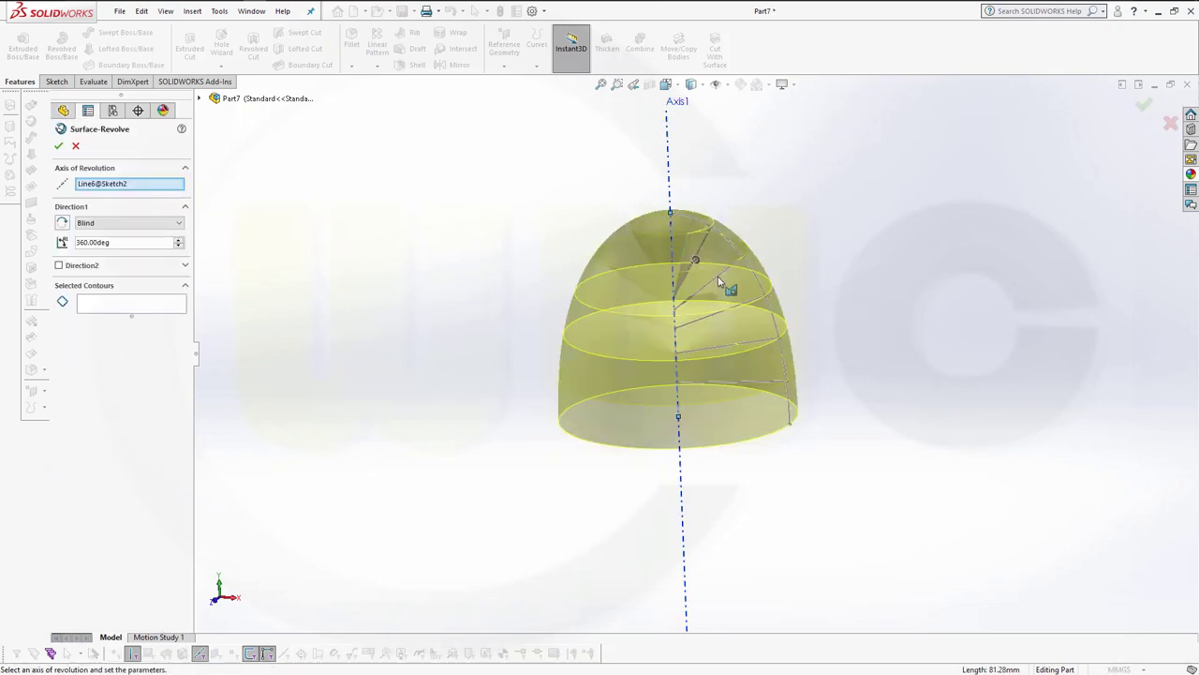
right_click(113, 187)
click(205, 192)
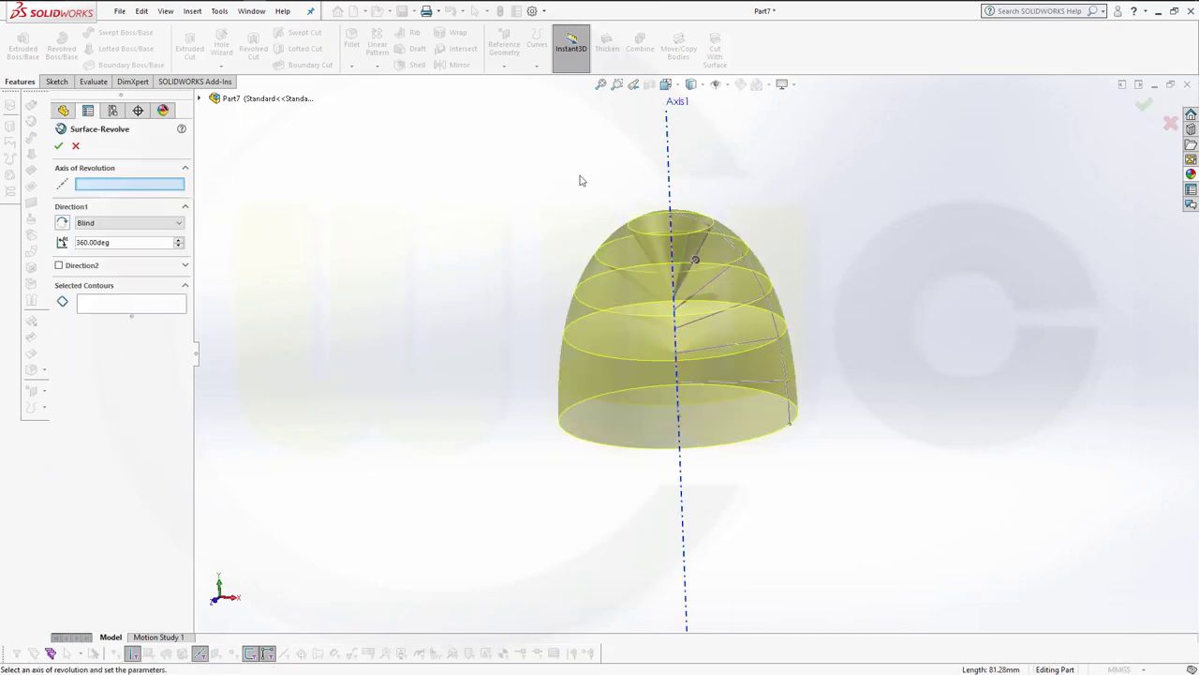
click(669, 186)
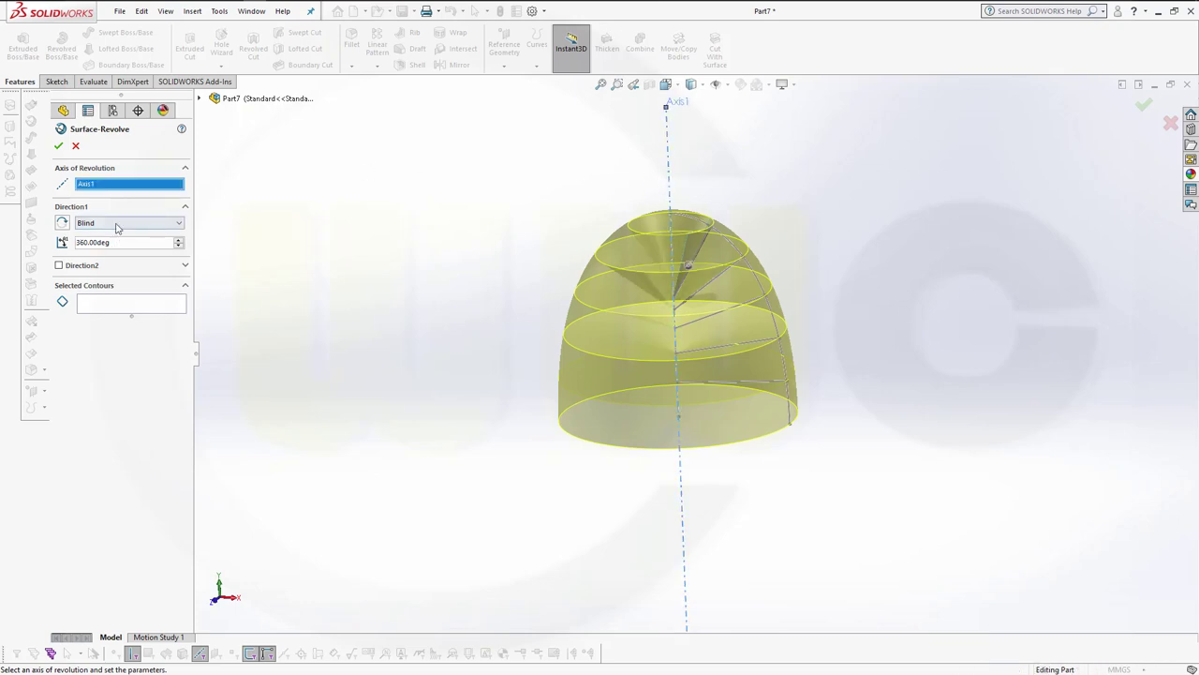
- Revolve only the second sketch line 90° Mid Plane, creating Surface-Revolve2
click(119, 306)
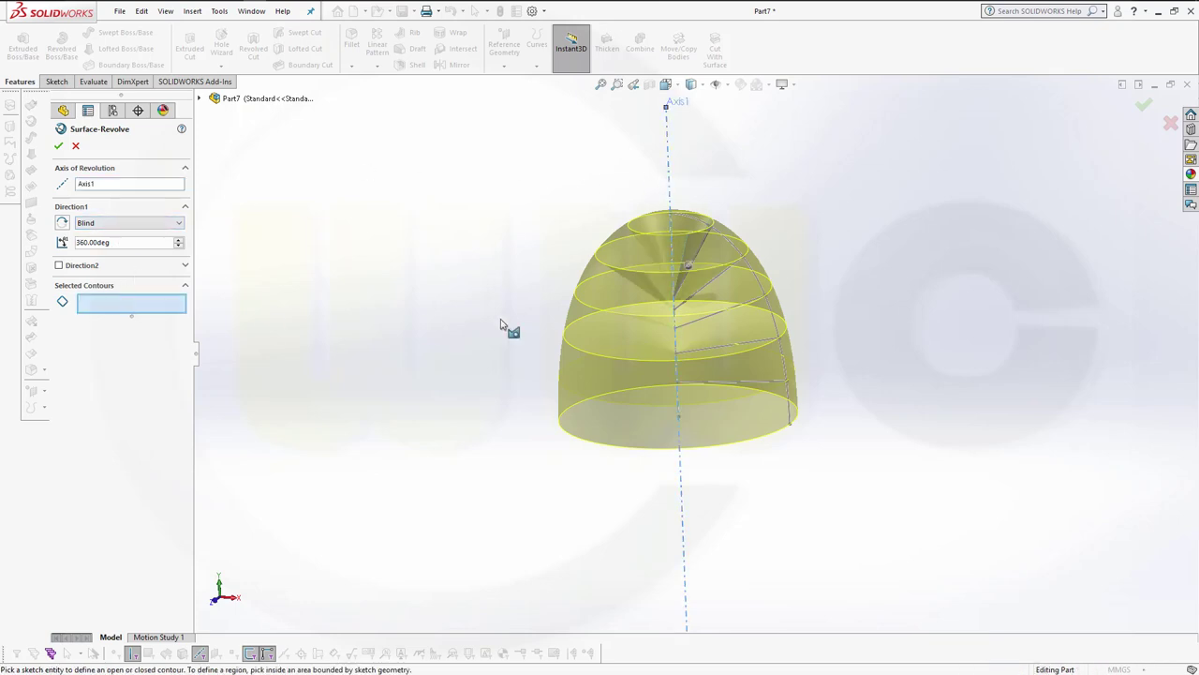
click(727, 284)
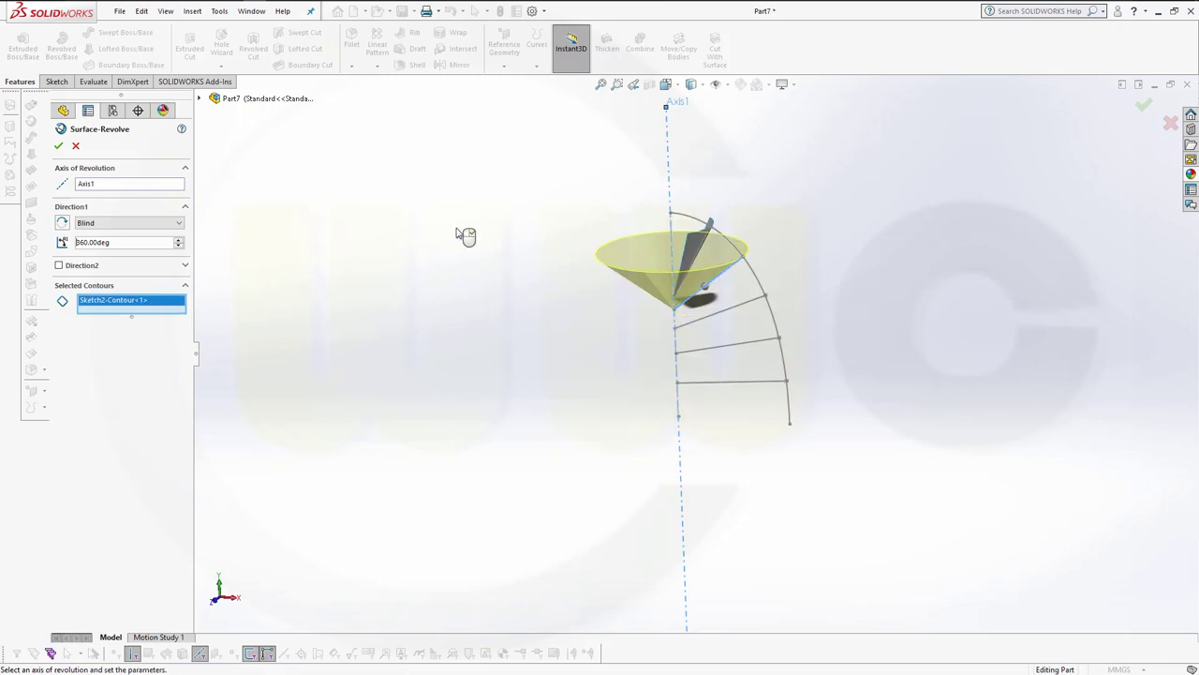
click(169, 227)
click(131, 270)
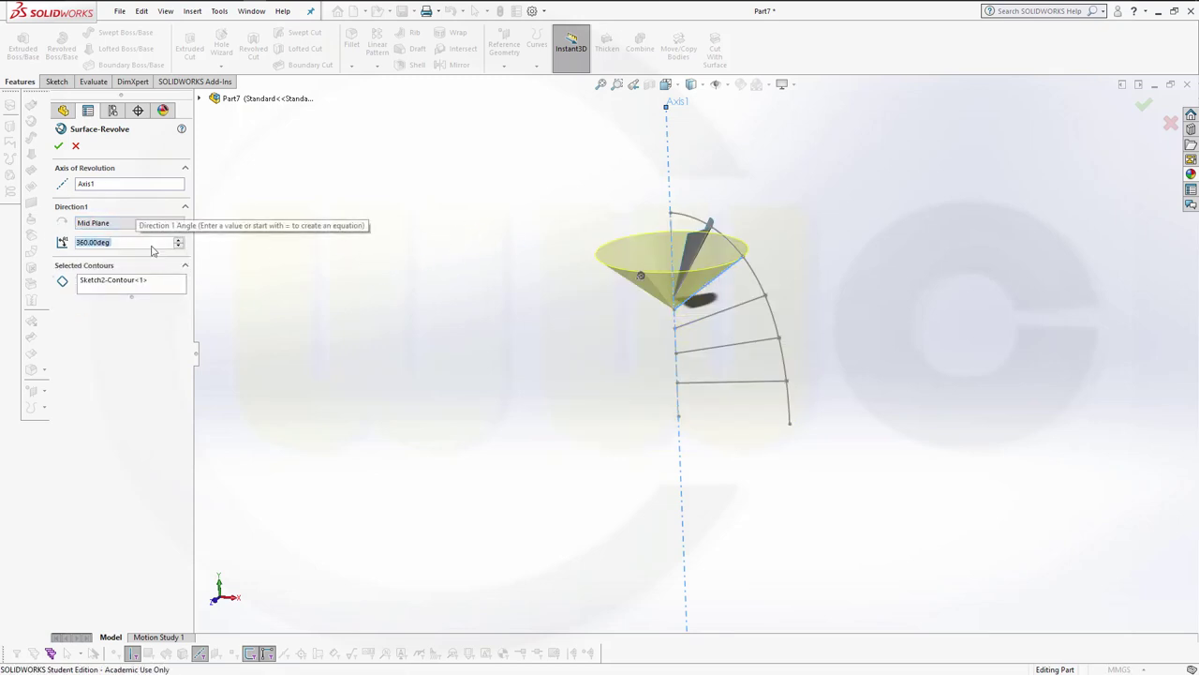
text(90)
key(Return)
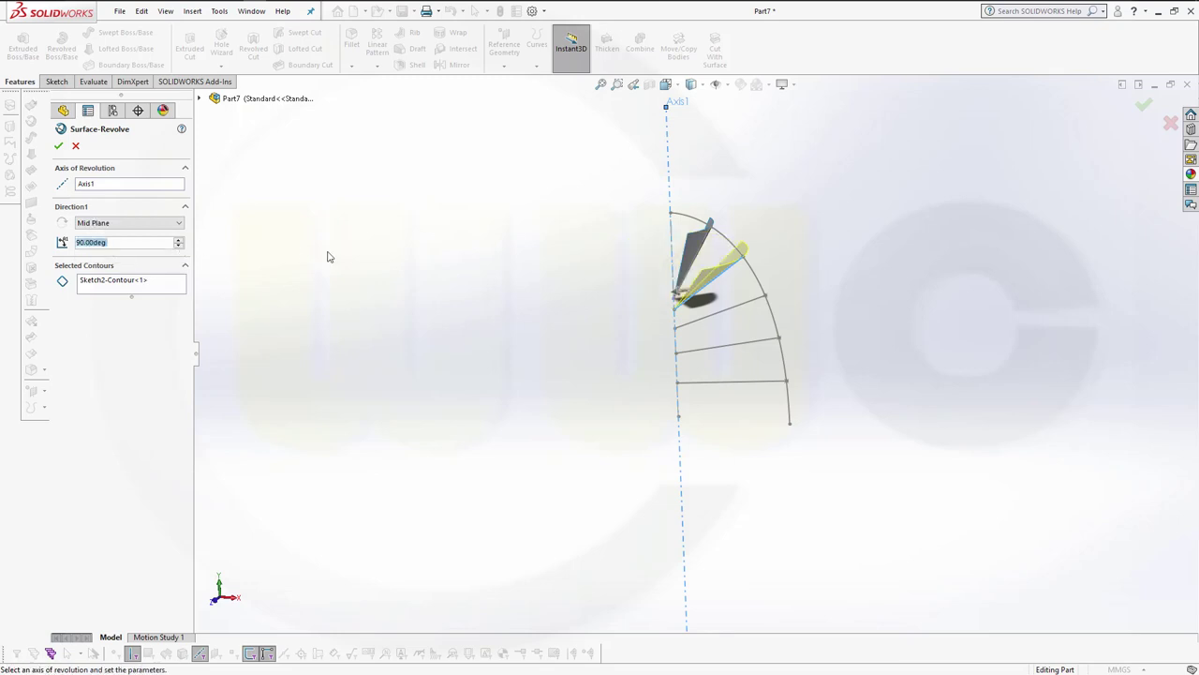
click(59, 147)
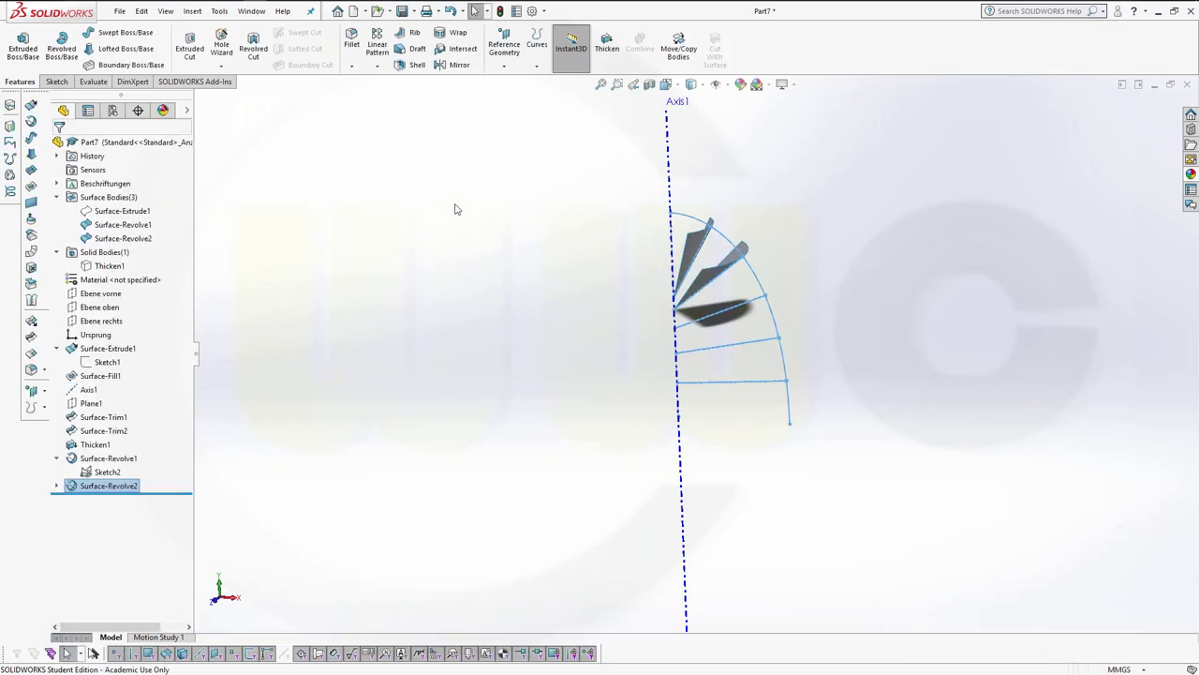
- Start a third revolved surface on Sketch2 with Axis1 as the axis
click(671, 195)
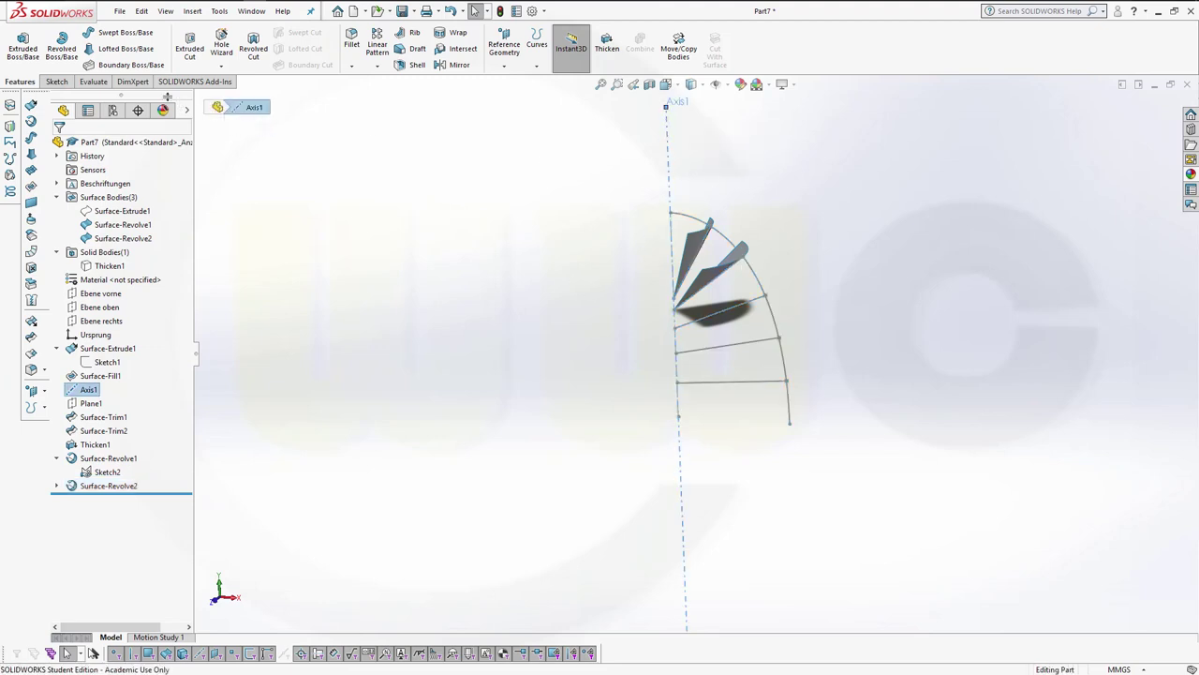
click(31, 122)
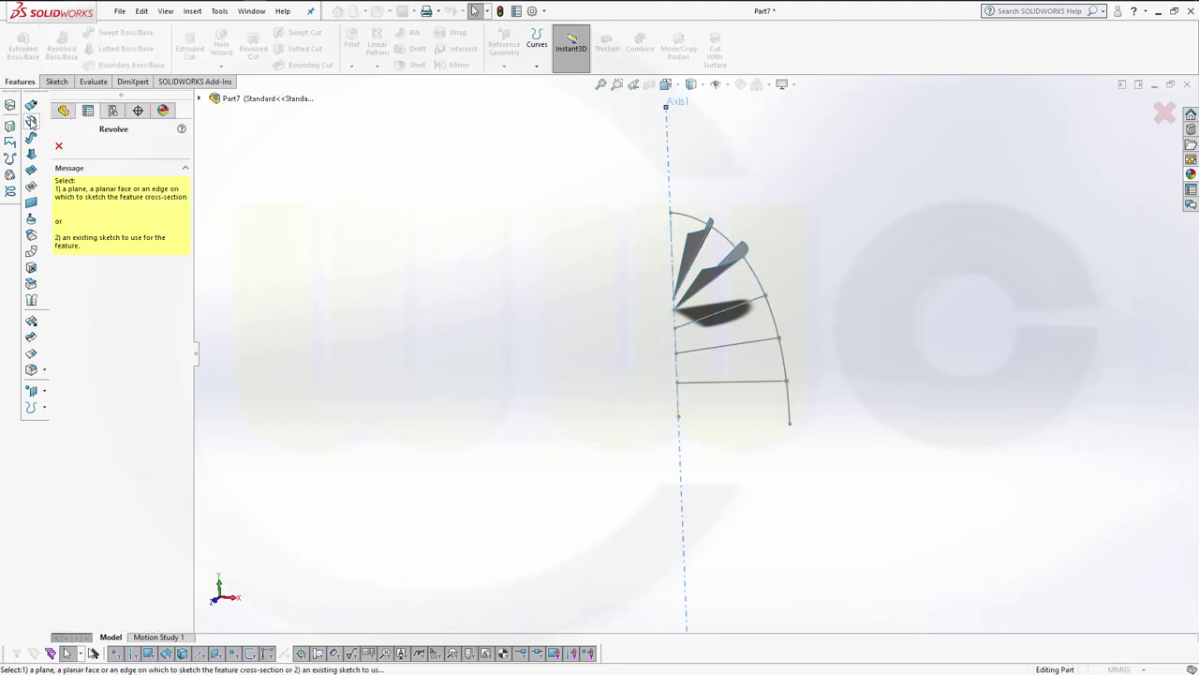
click(717, 317)
click(120, 184)
right_click(120, 184)
click(169, 193)
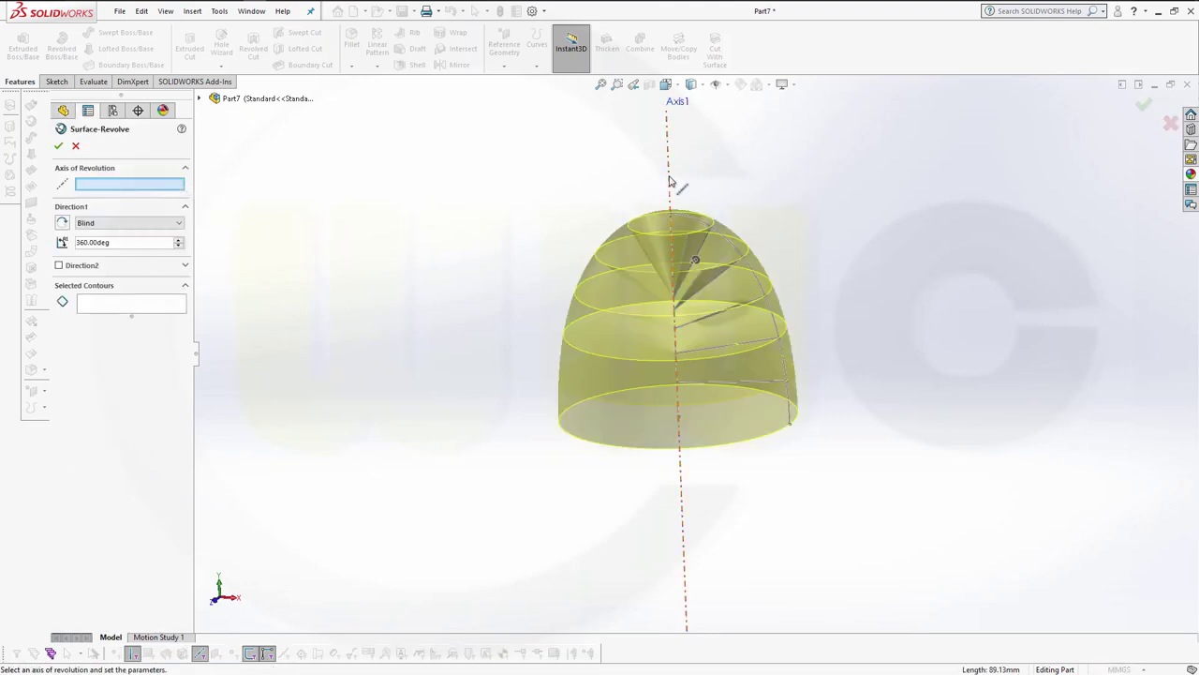
click(671, 112)
- Revolve only the third sketch line 90° Mid Plane, creating Surface-Revolve3
click(111, 309)
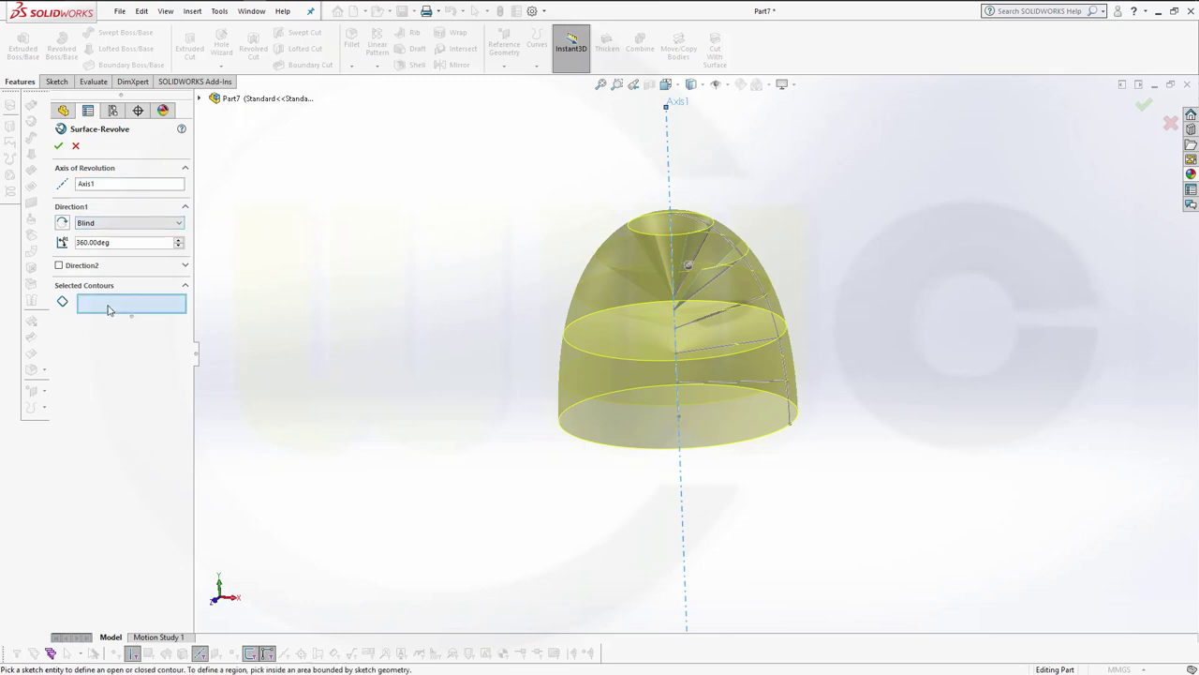
click(745, 308)
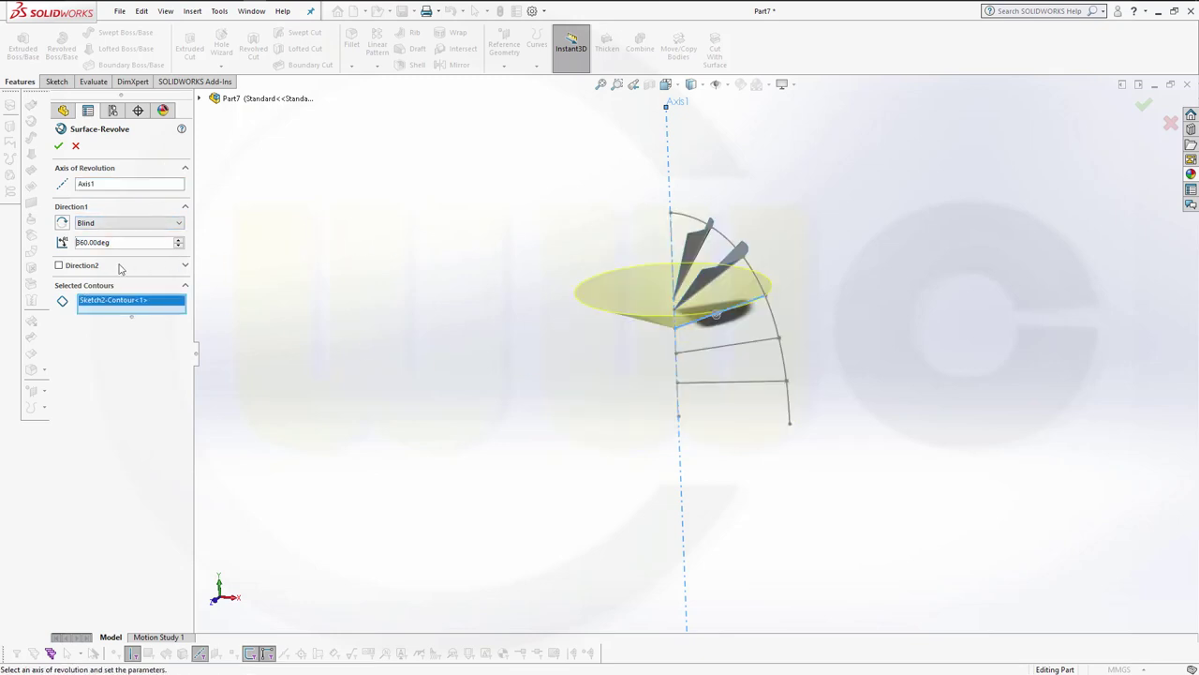
click(175, 229)
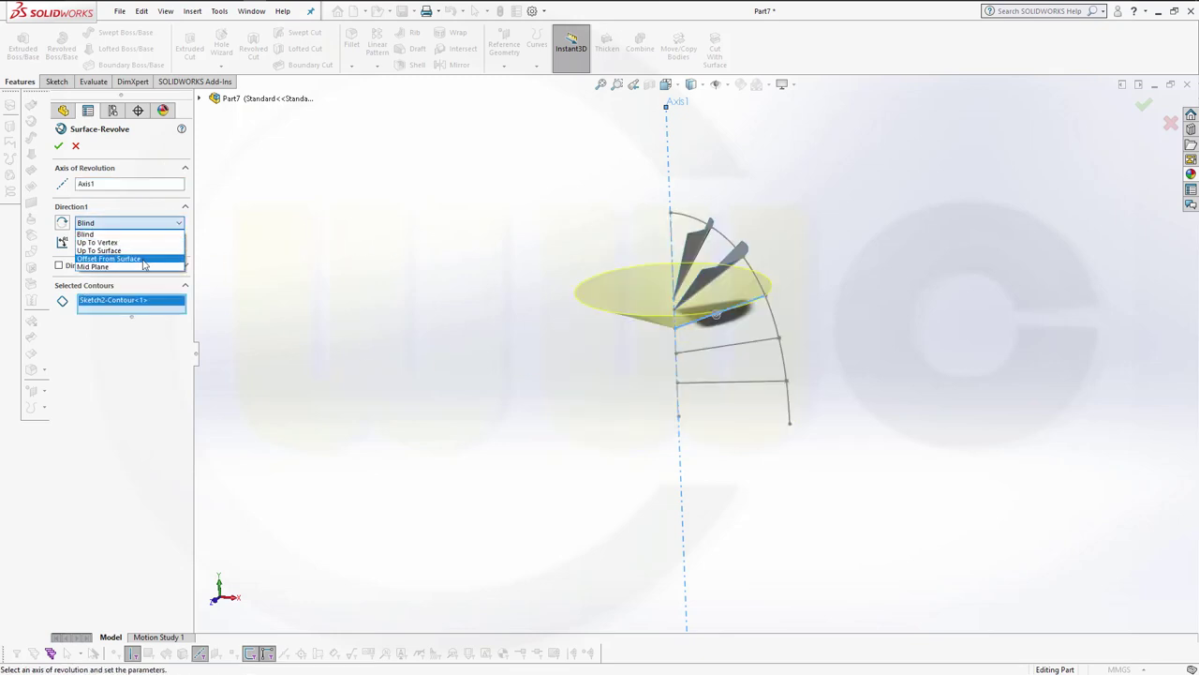
click(143, 274)
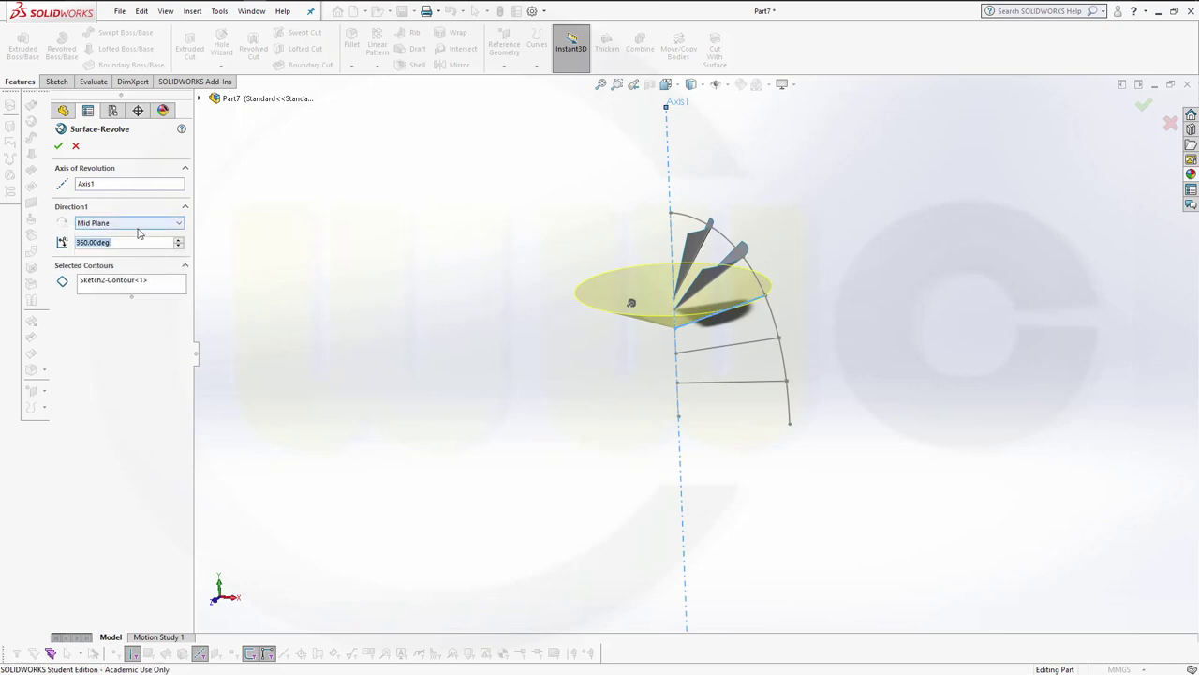
text(90)
key(Return)
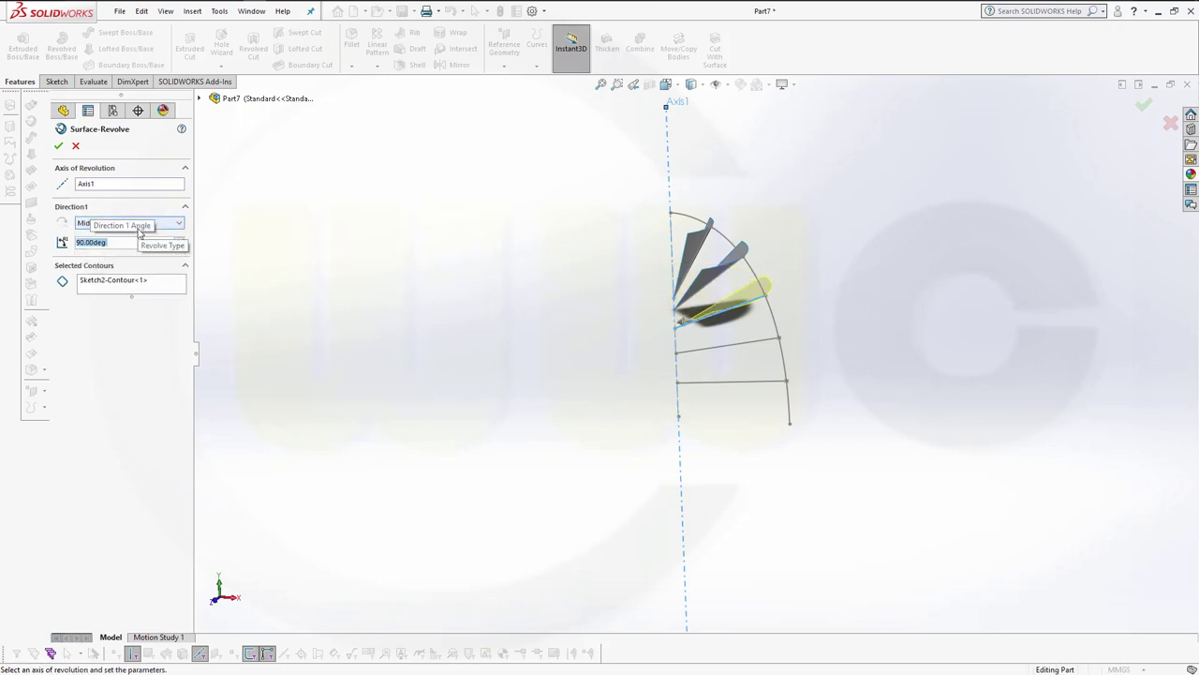
click(58, 145)
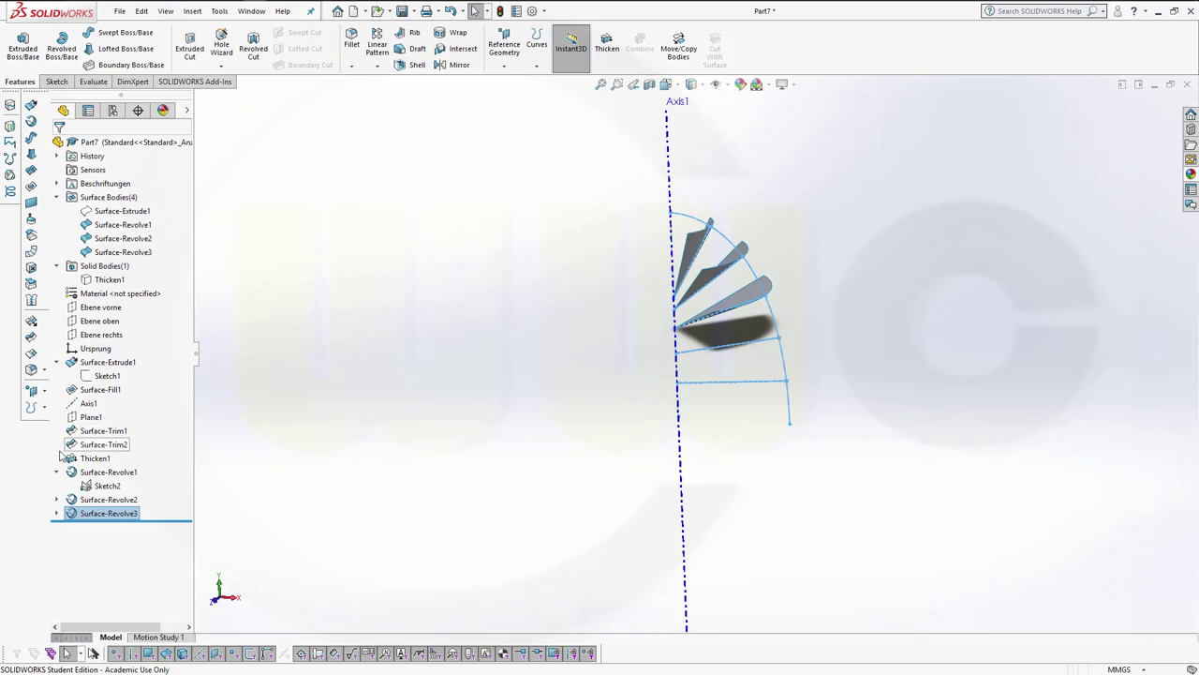
click(58, 472)
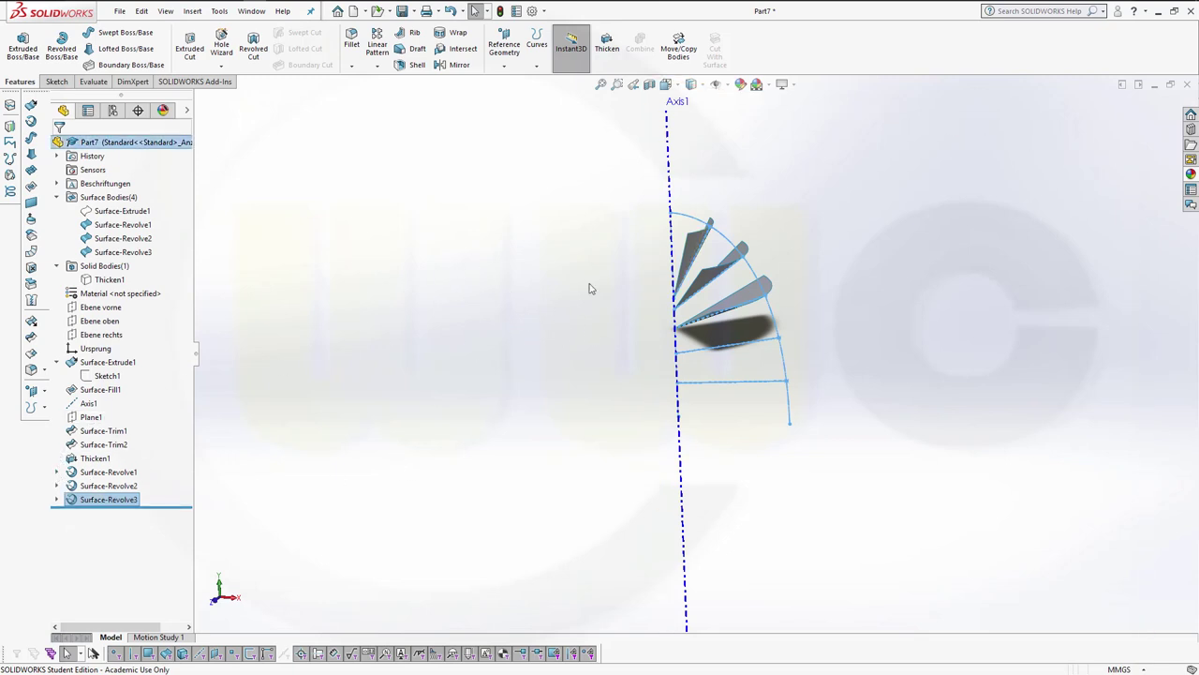
click(914, 311)
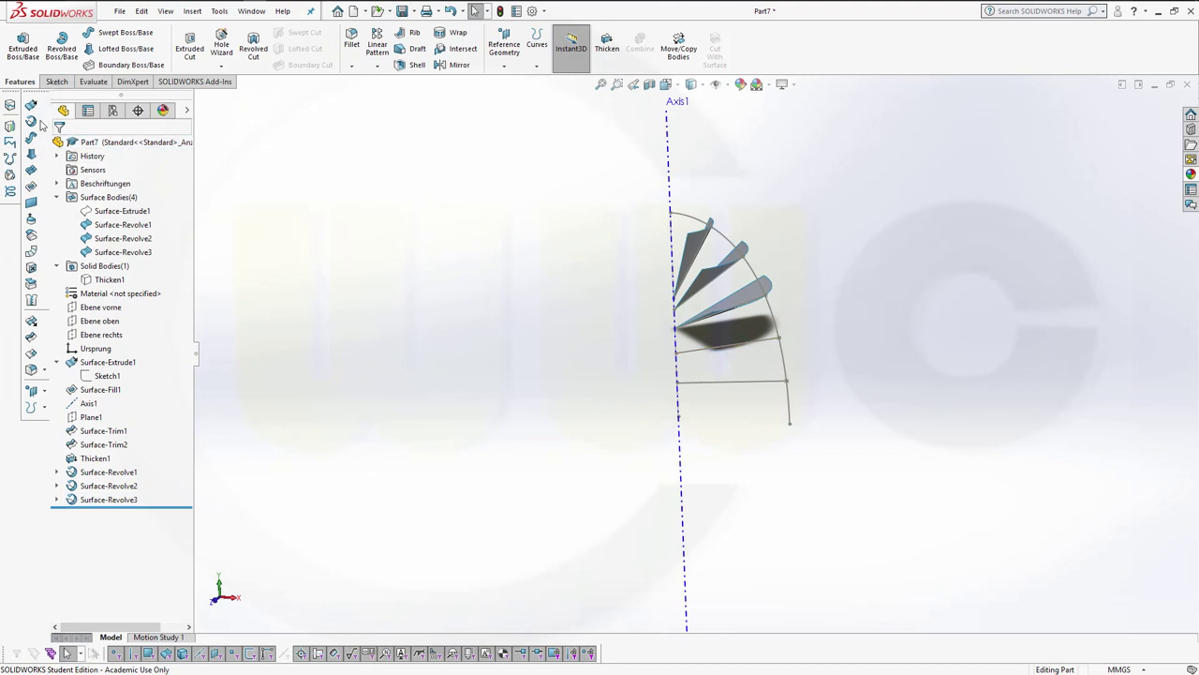
- Start a fourth revolved surface on Sketch2 with Axis1 as the axis
click(664, 169)
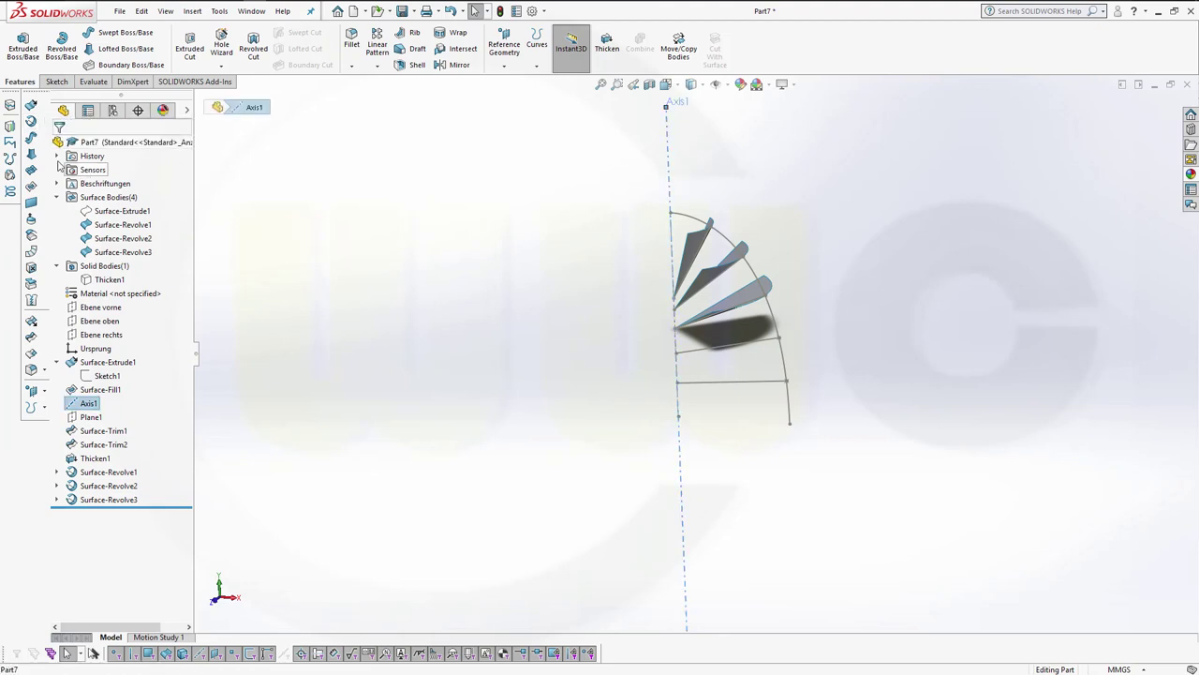
click(31, 122)
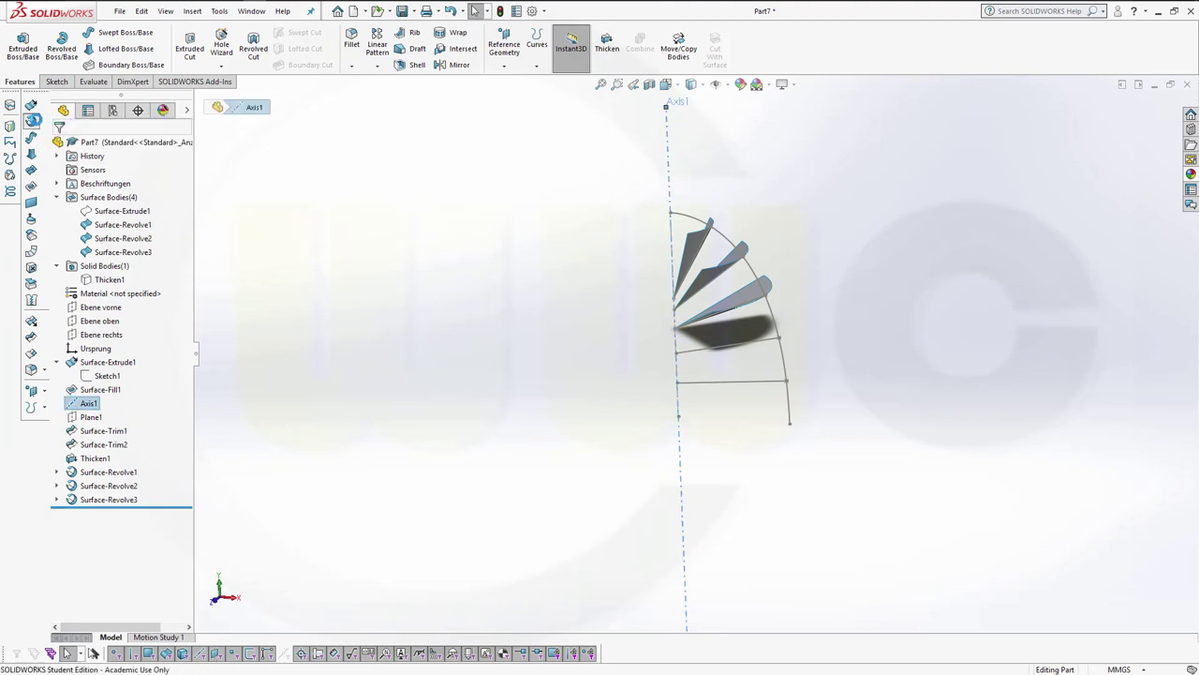
click(724, 352)
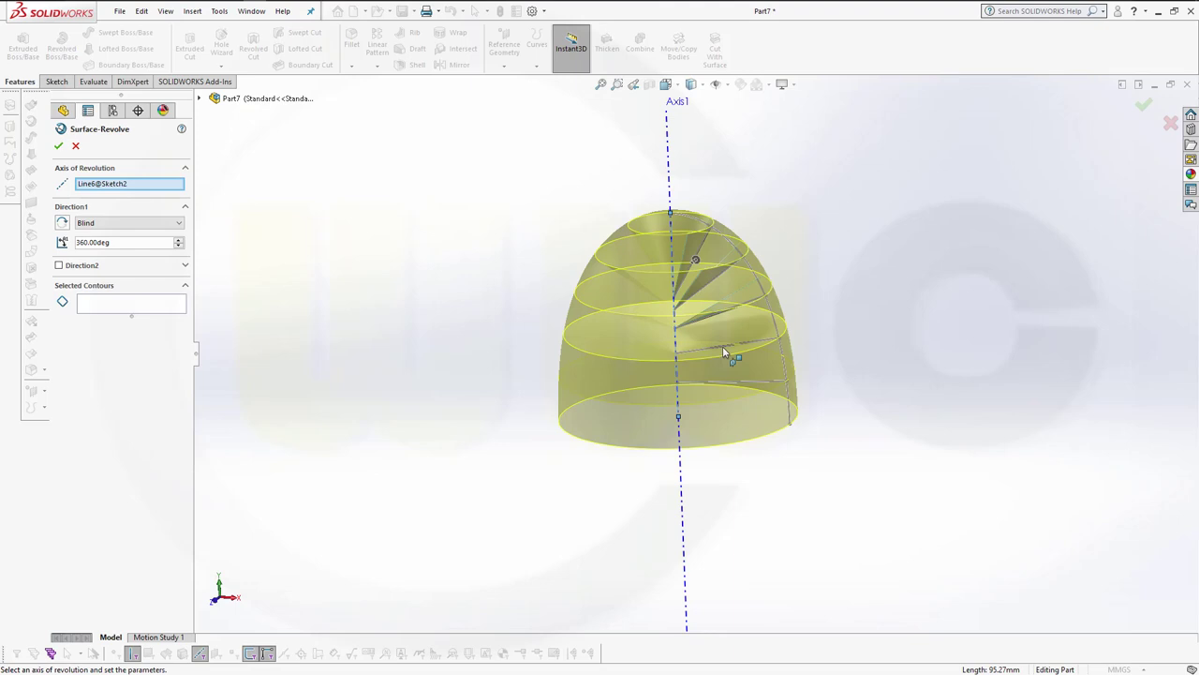
click(723, 347)
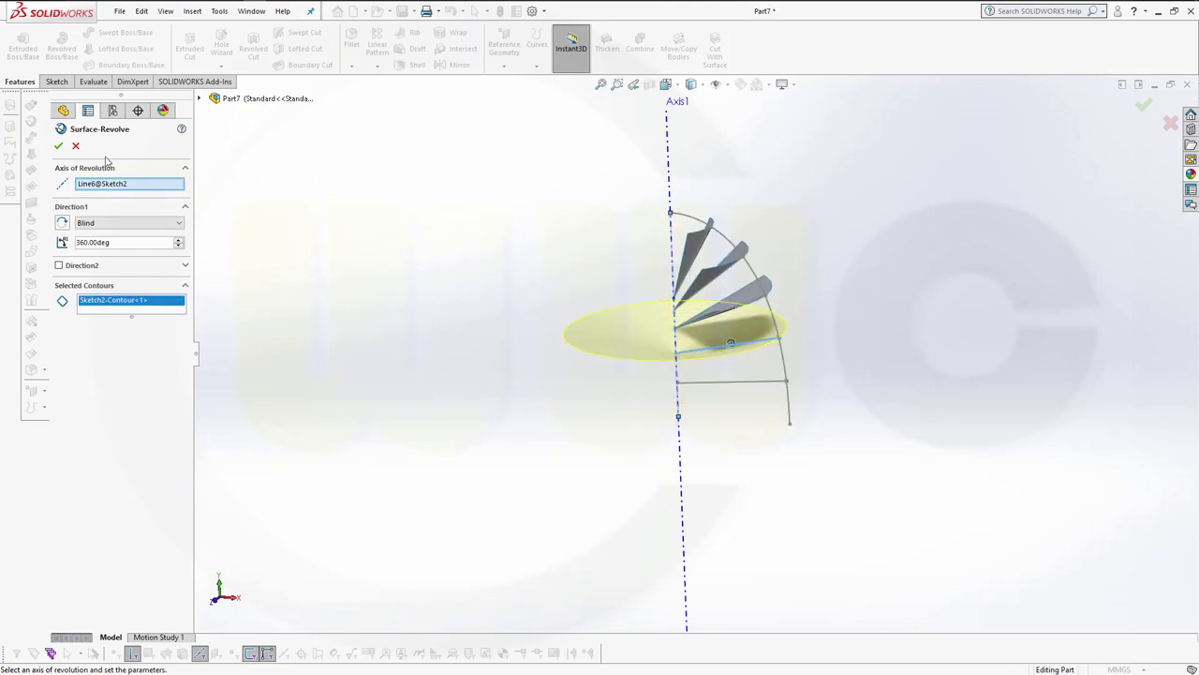
right_click(134, 189)
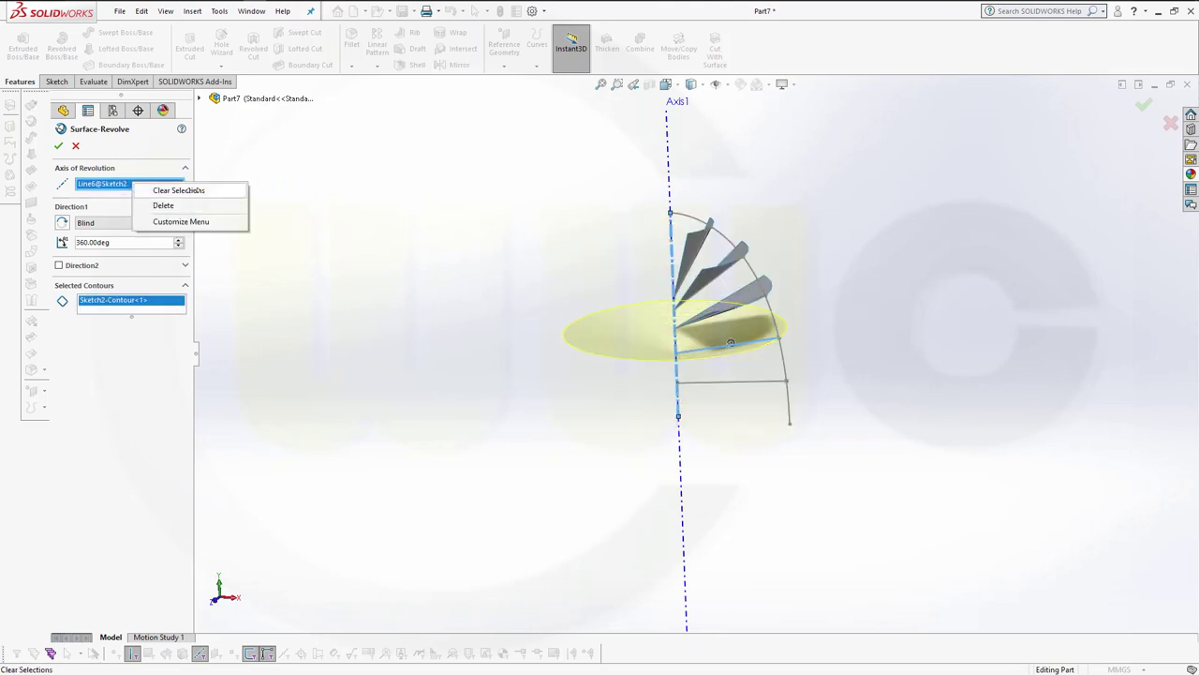
click(218, 191)
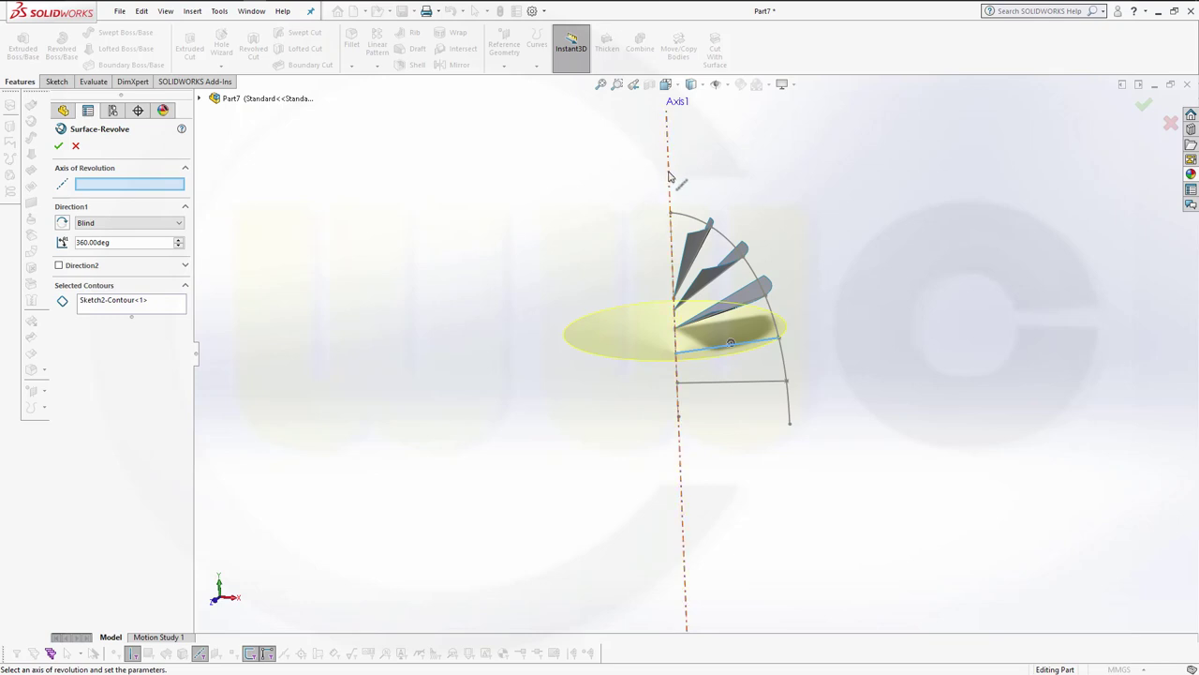
click(669, 176)
- Revolve Sketch2-Contour<1> 90° Mid Plane, creating Surface-Revolve4
click(120, 309)
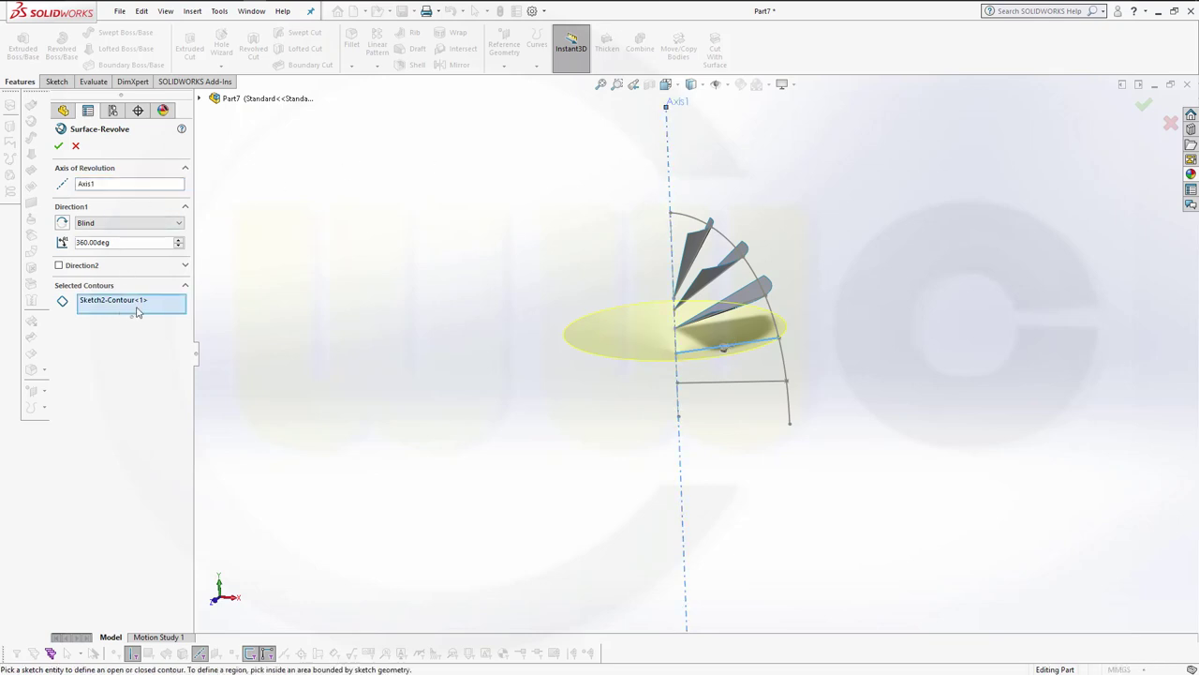
click(748, 346)
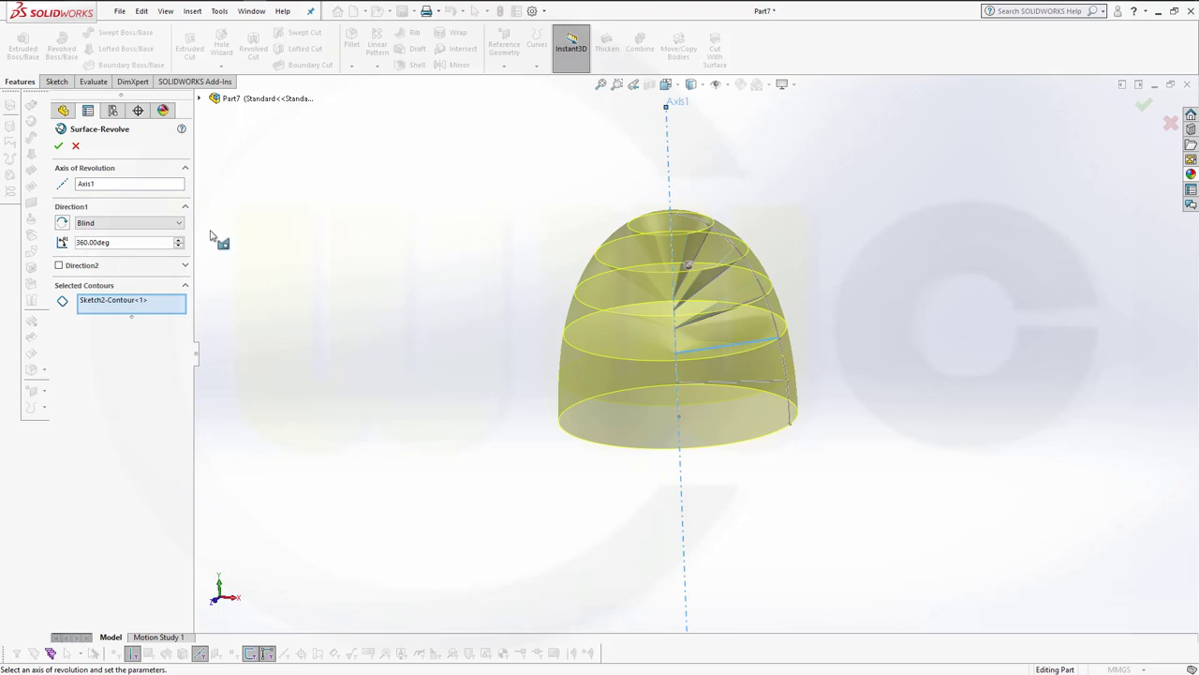
click(179, 223)
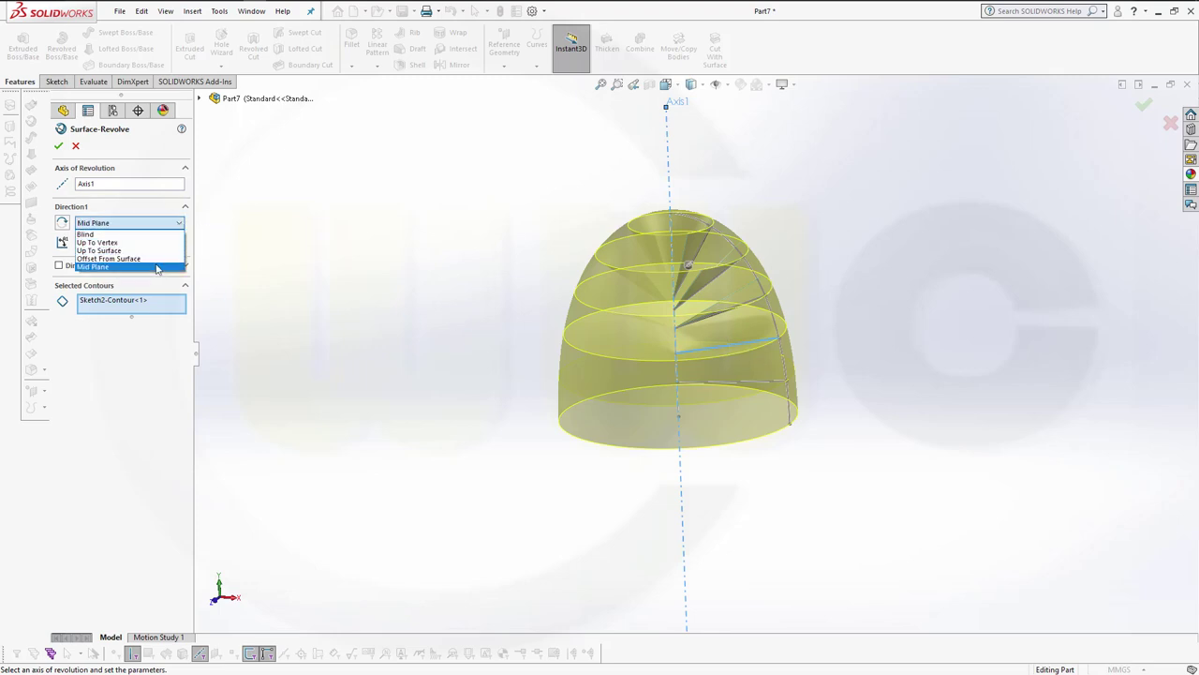
click(158, 267)
text(90)
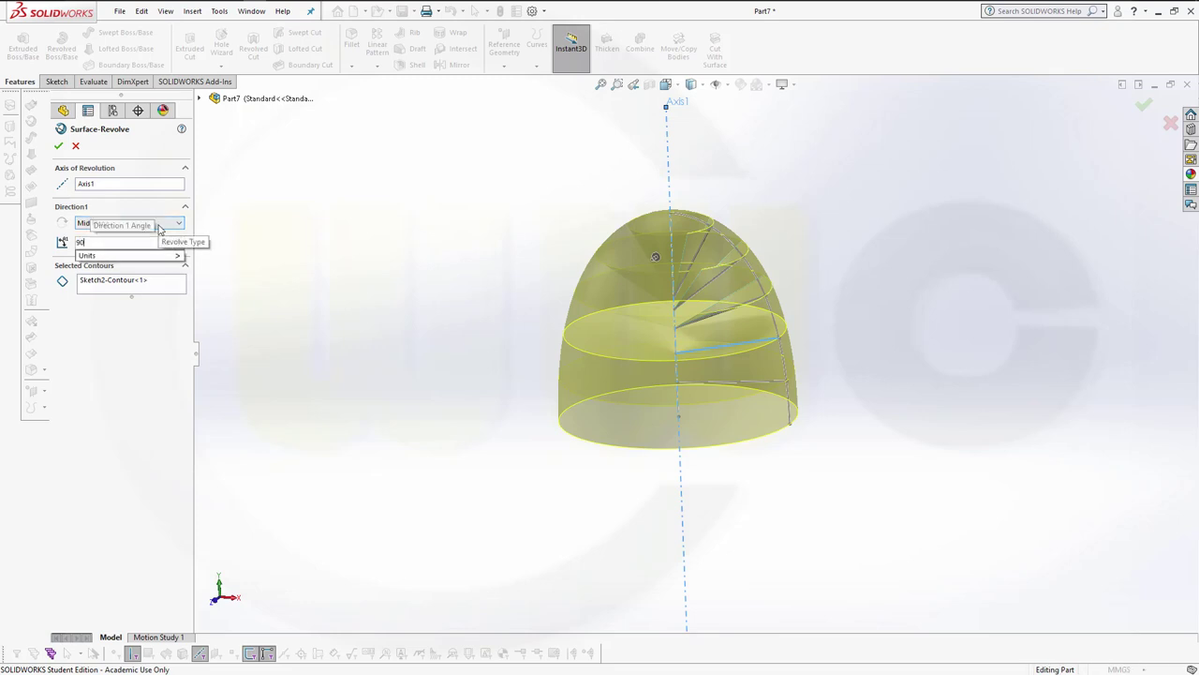
key(Return)
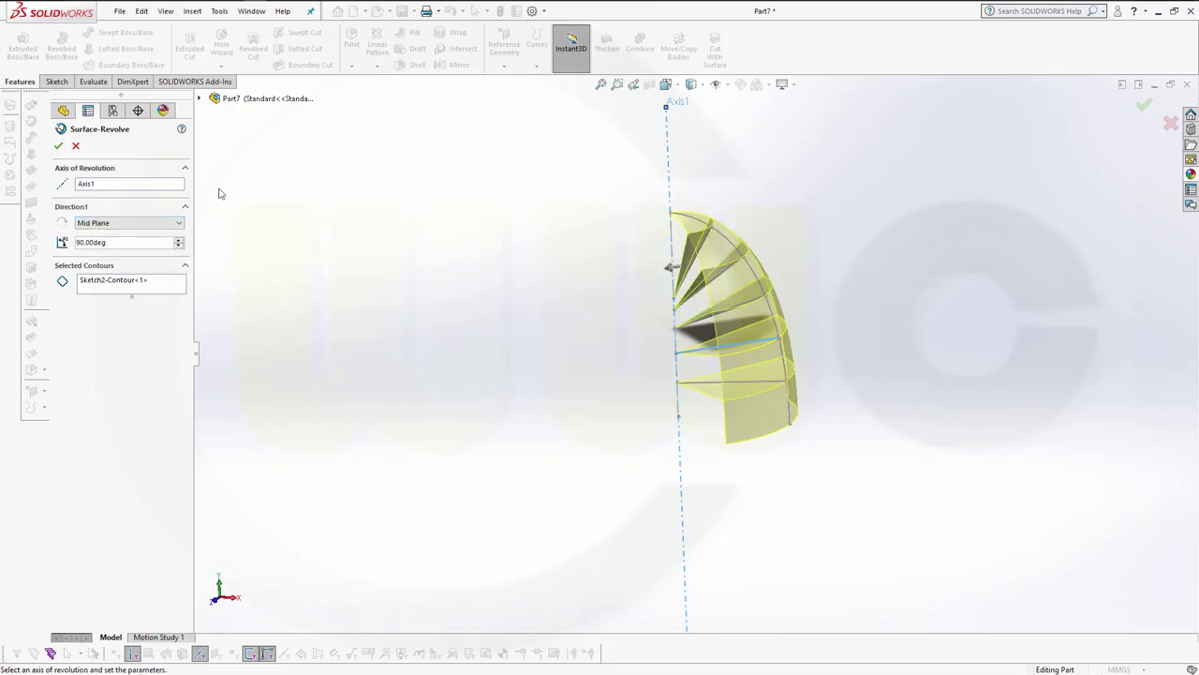
click(58, 146)
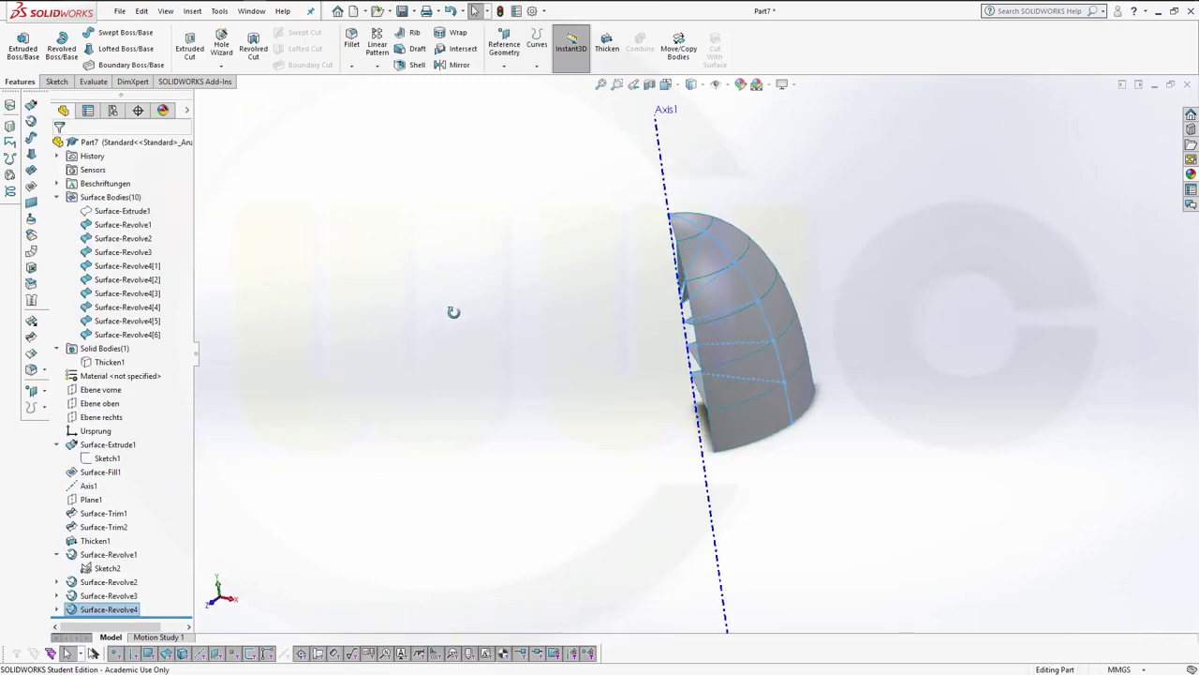
- Edit Surface-Revolve4 to swap the whole contour for one wedge region, Sketch2-Contour<2>
mouse_move(447, 313)
middle_down()
mouse_move(450, 343)
mouse_move(462, 271)
mouse_move(462, 287)
middle_up()
click(86, 609)
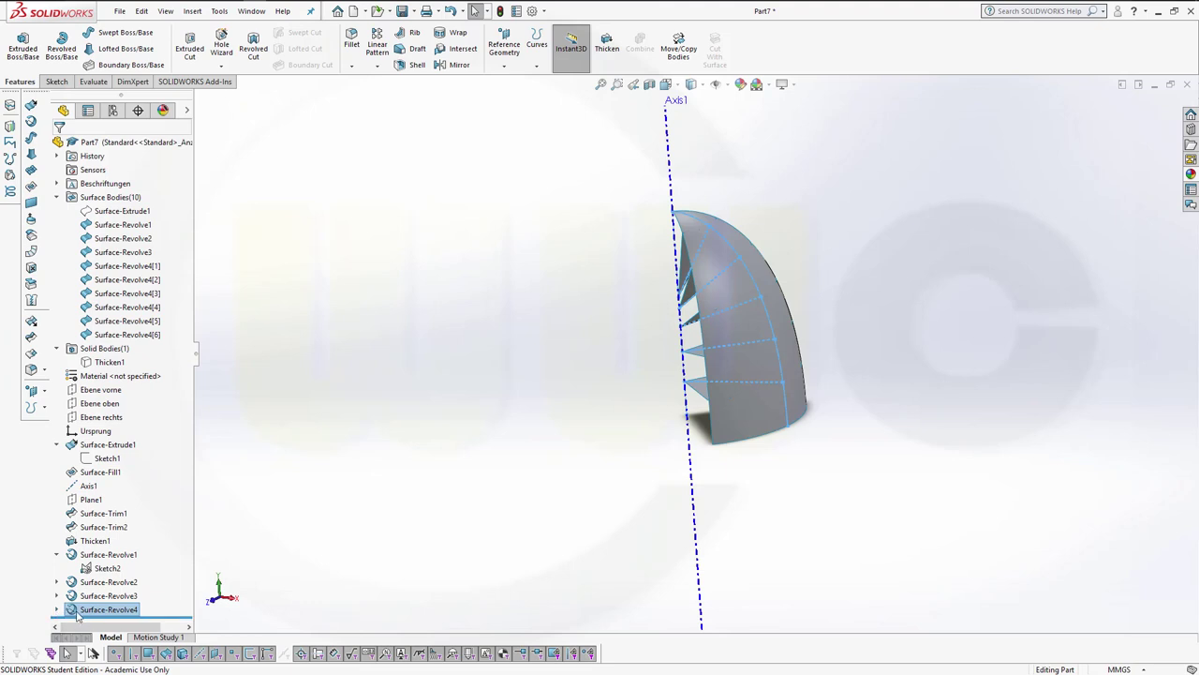
click(79, 610)
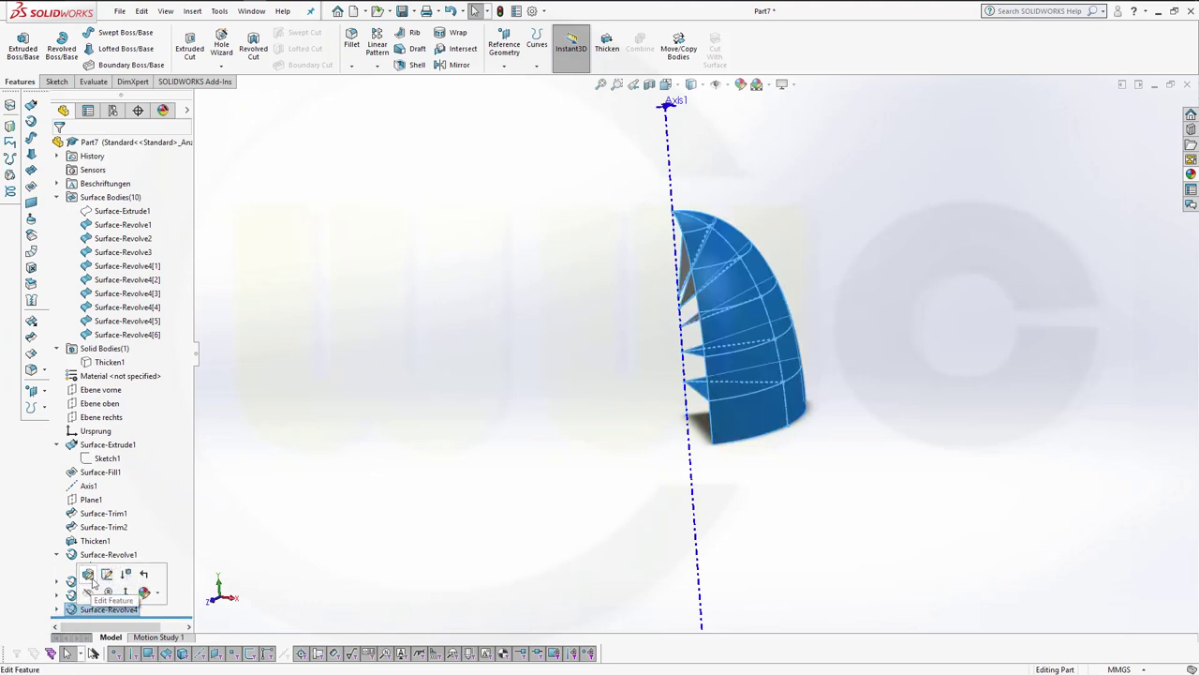
click(88, 576)
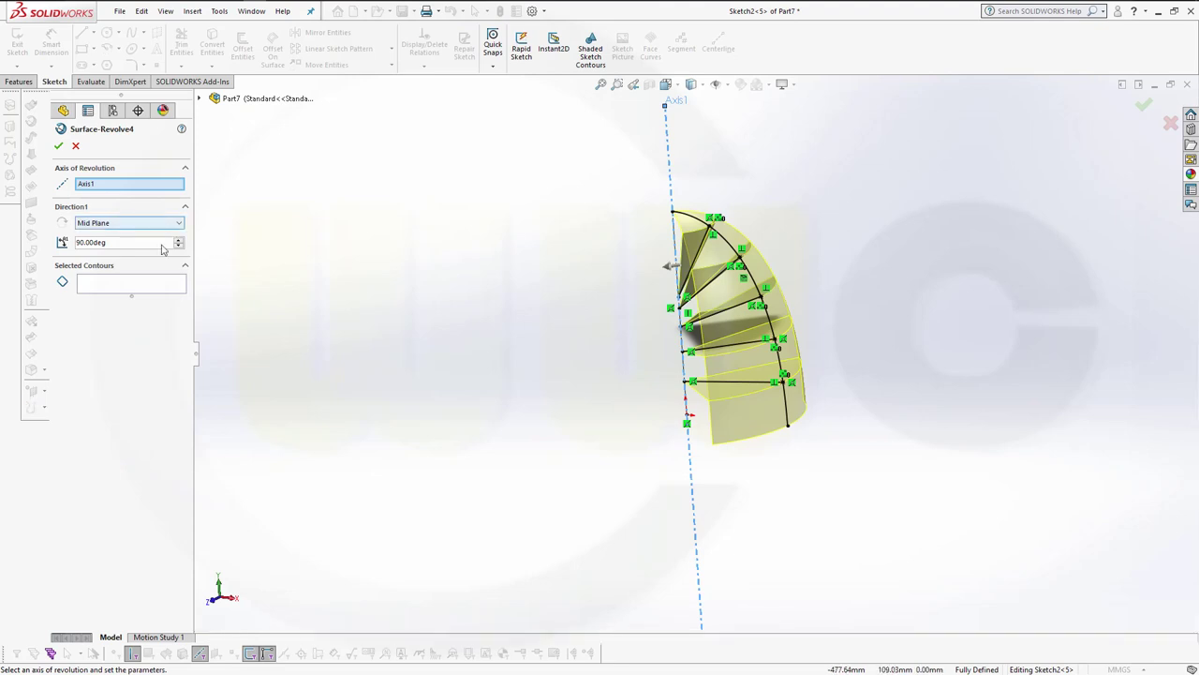
click(129, 288)
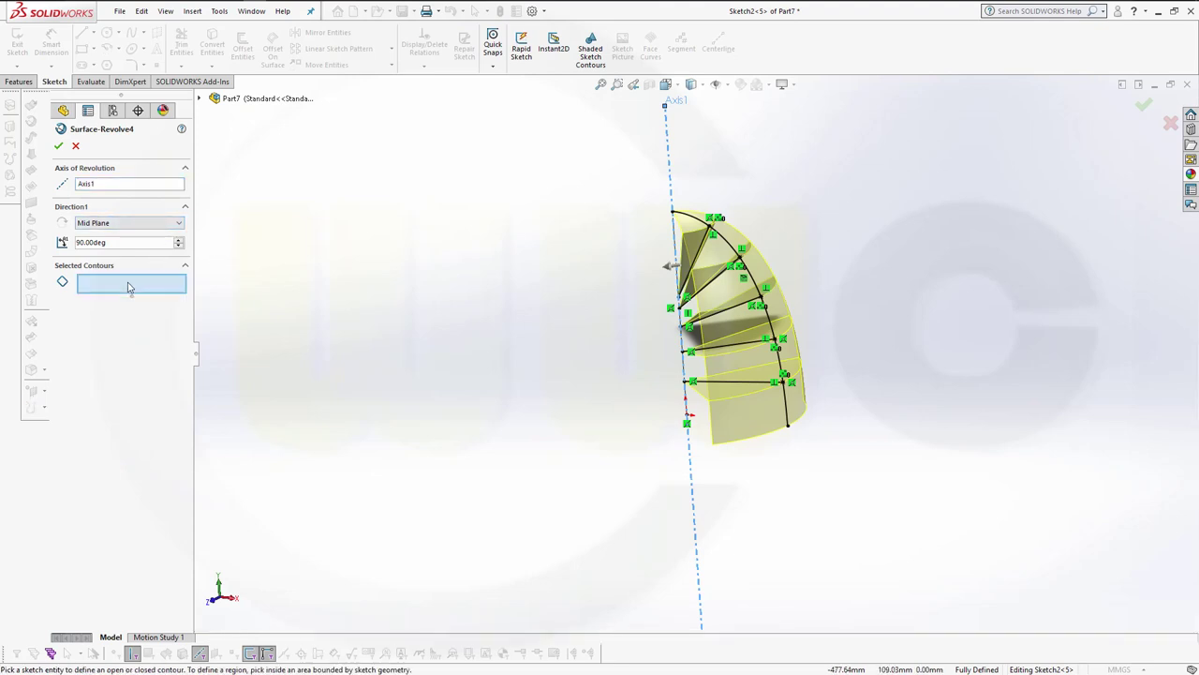
click(796, 418)
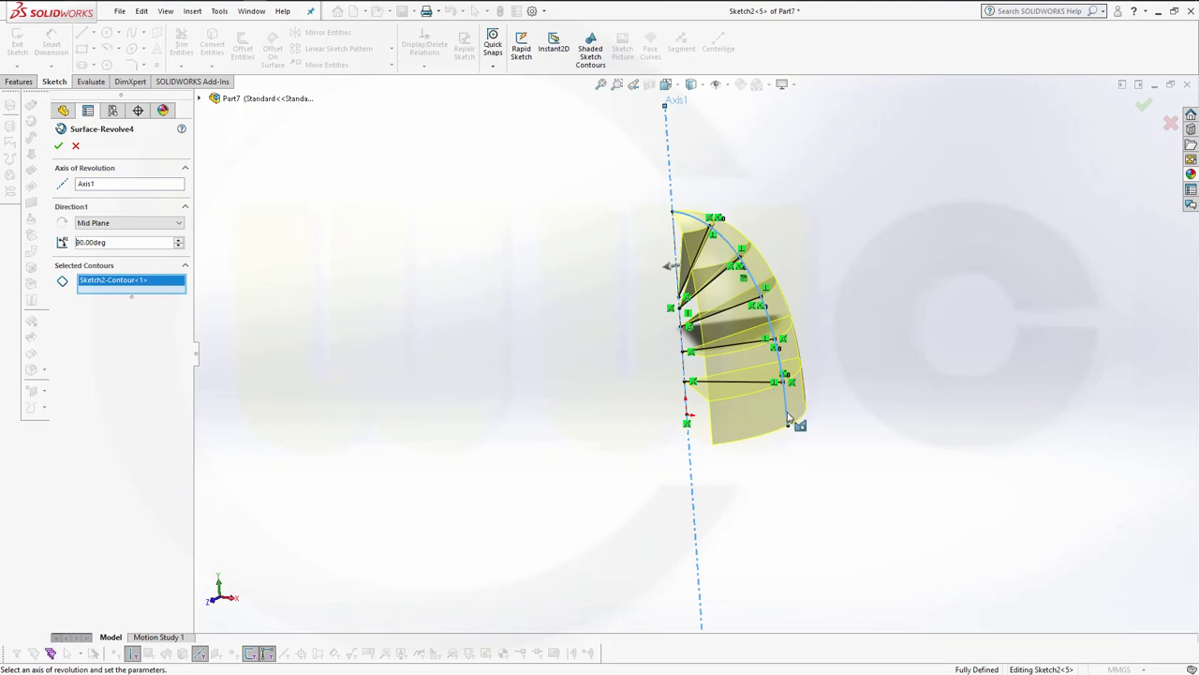
right_click(169, 291)
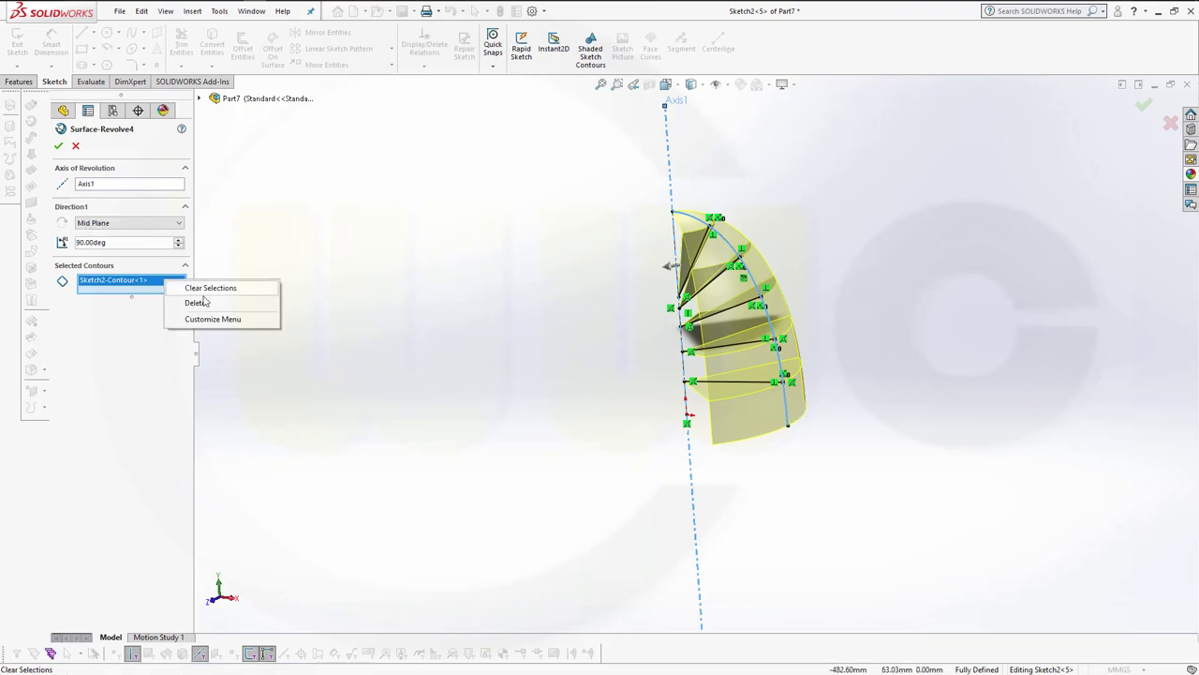
click(200, 303)
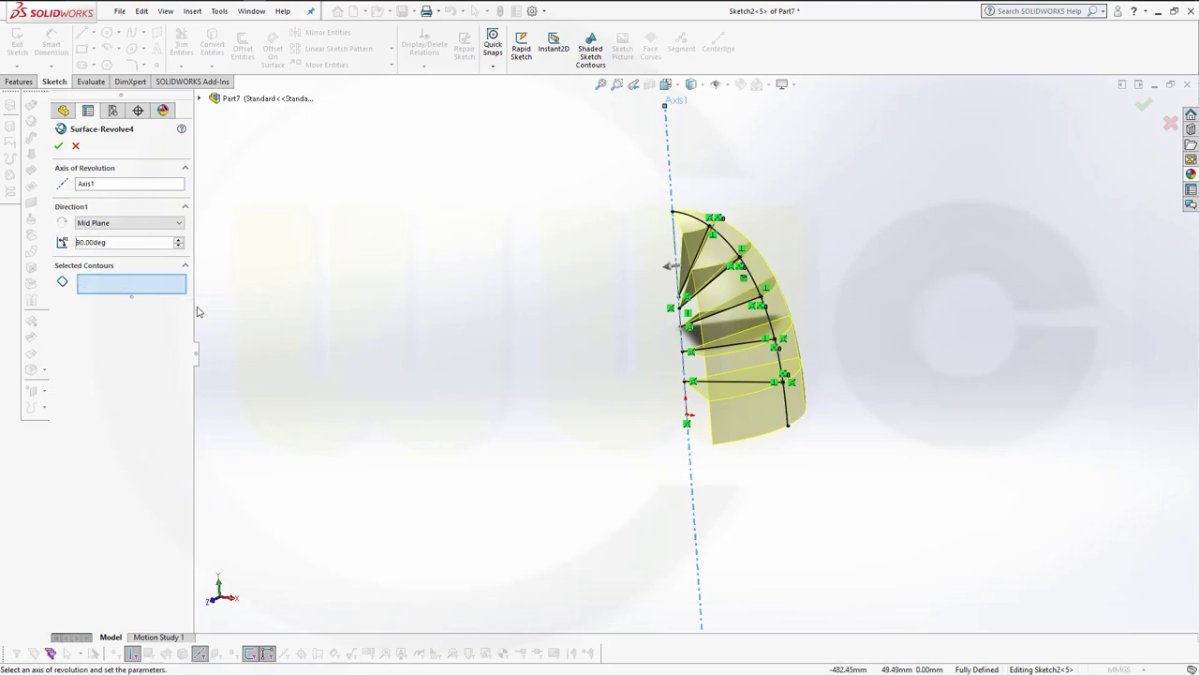
click(133, 287)
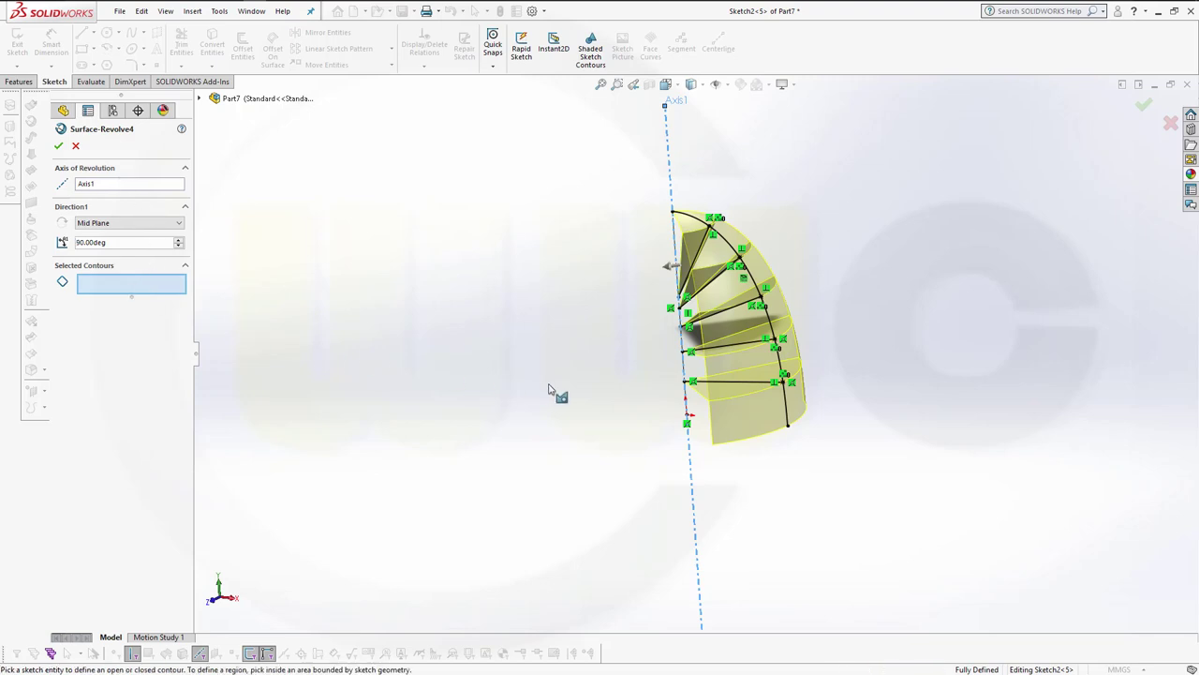
click(757, 345)
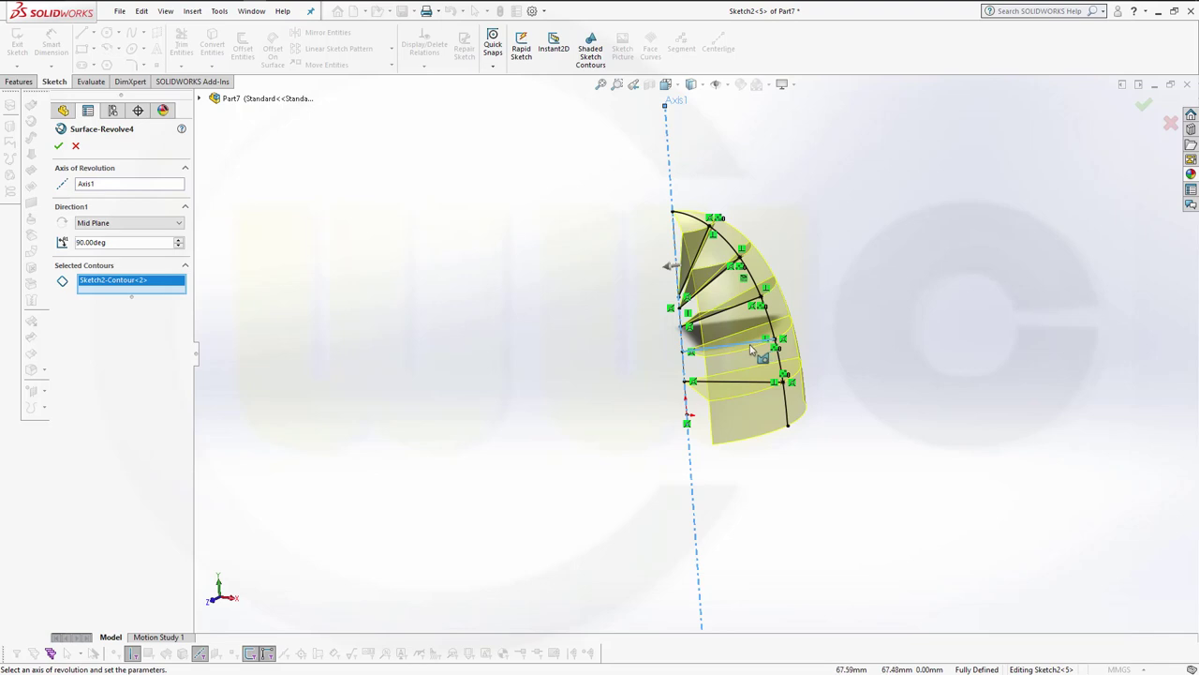
click(58, 150)
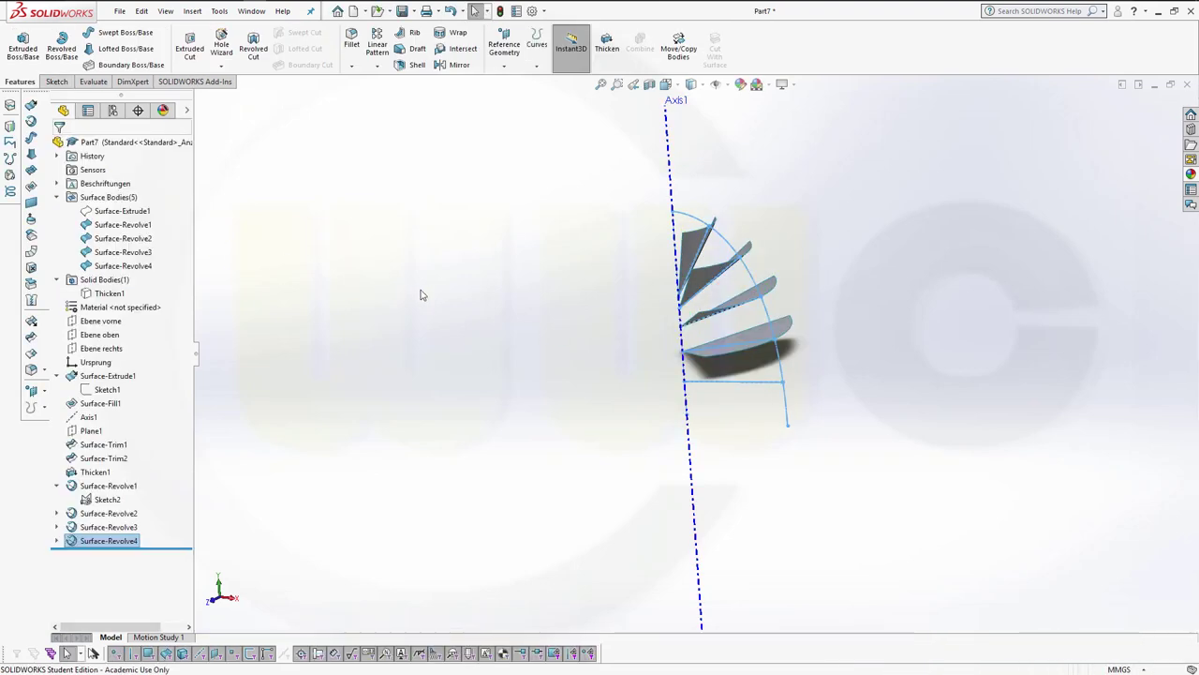
- Start a revolved surface on Sketch2, replacing Line6 with Axis1 and using Mid Plane
click(671, 188)
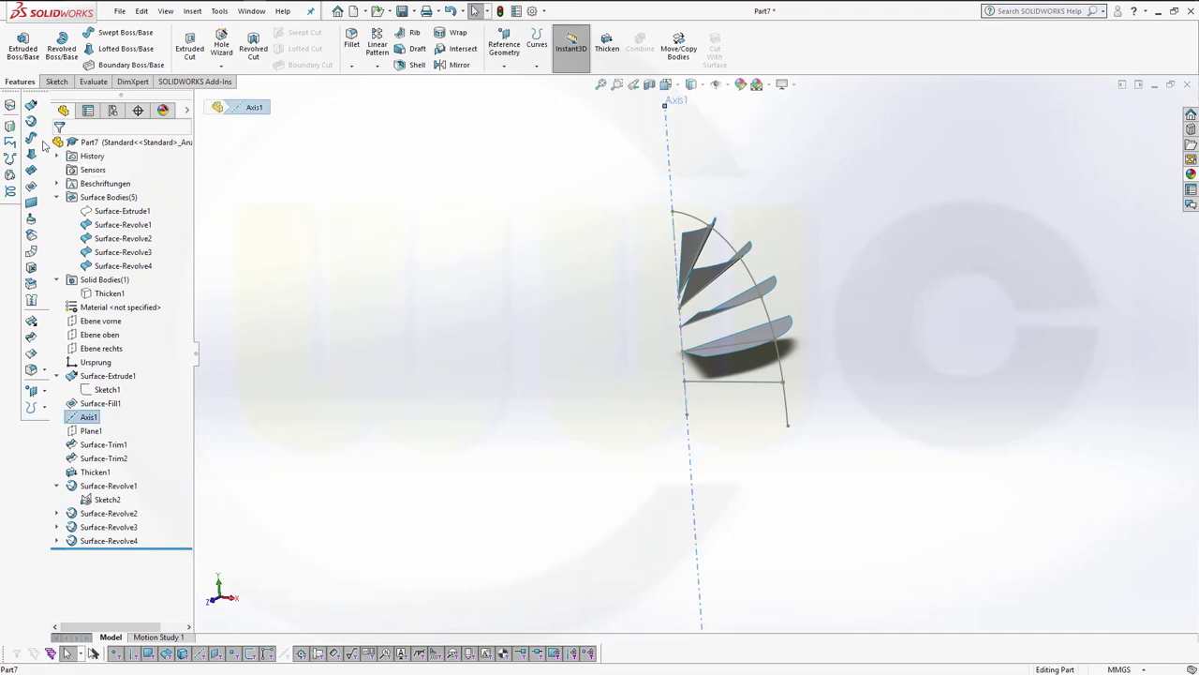
click(41, 141)
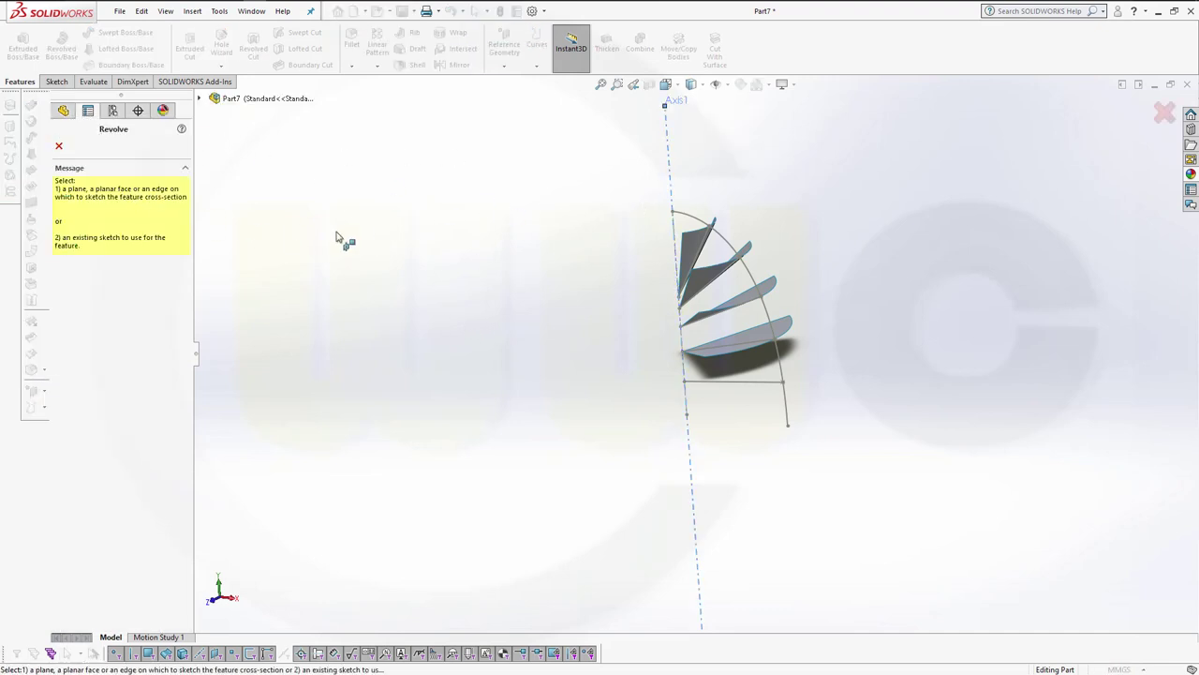
click(724, 382)
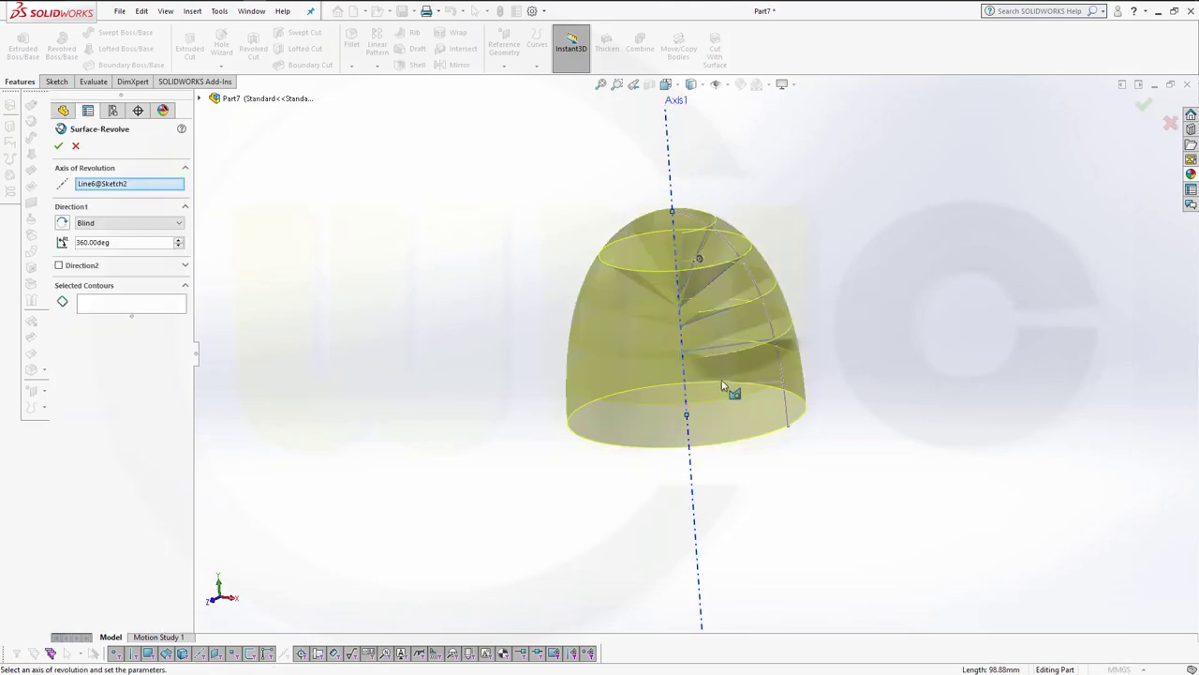
click(120, 184)
right_click(119, 185)
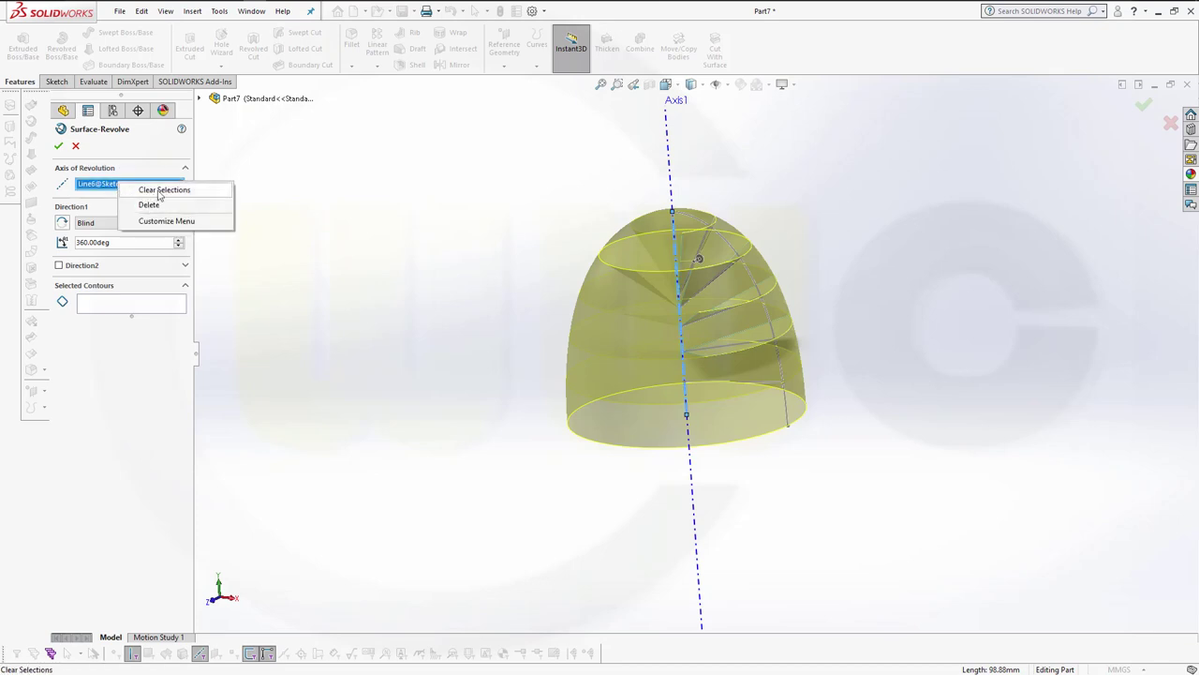
click(159, 190)
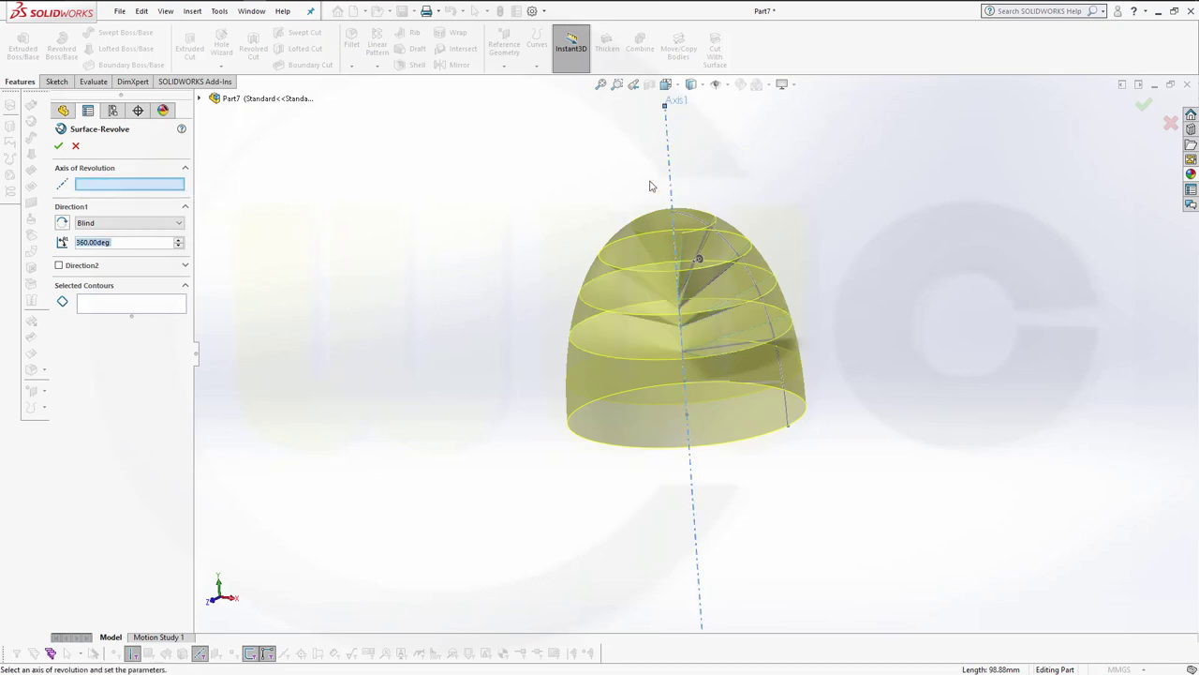
click(669, 186)
click(179, 223)
click(155, 267)
- Revolve the bottom sketch region 90° to preview the lowest fan blade
click(133, 285)
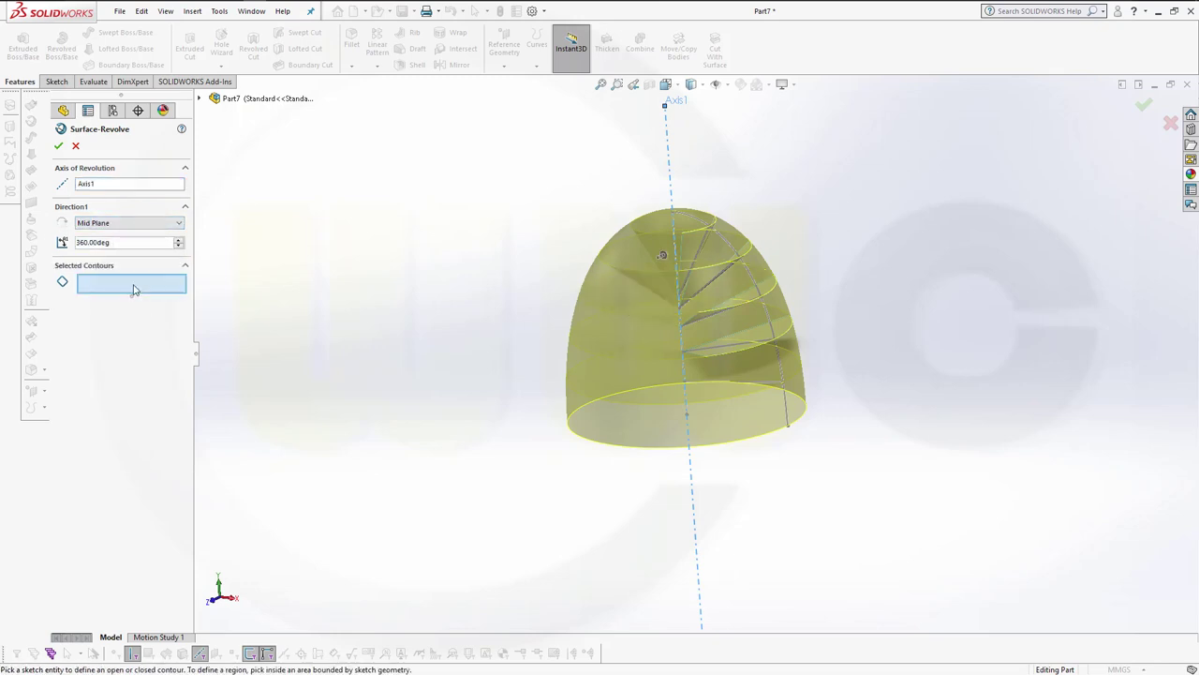
click(769, 389)
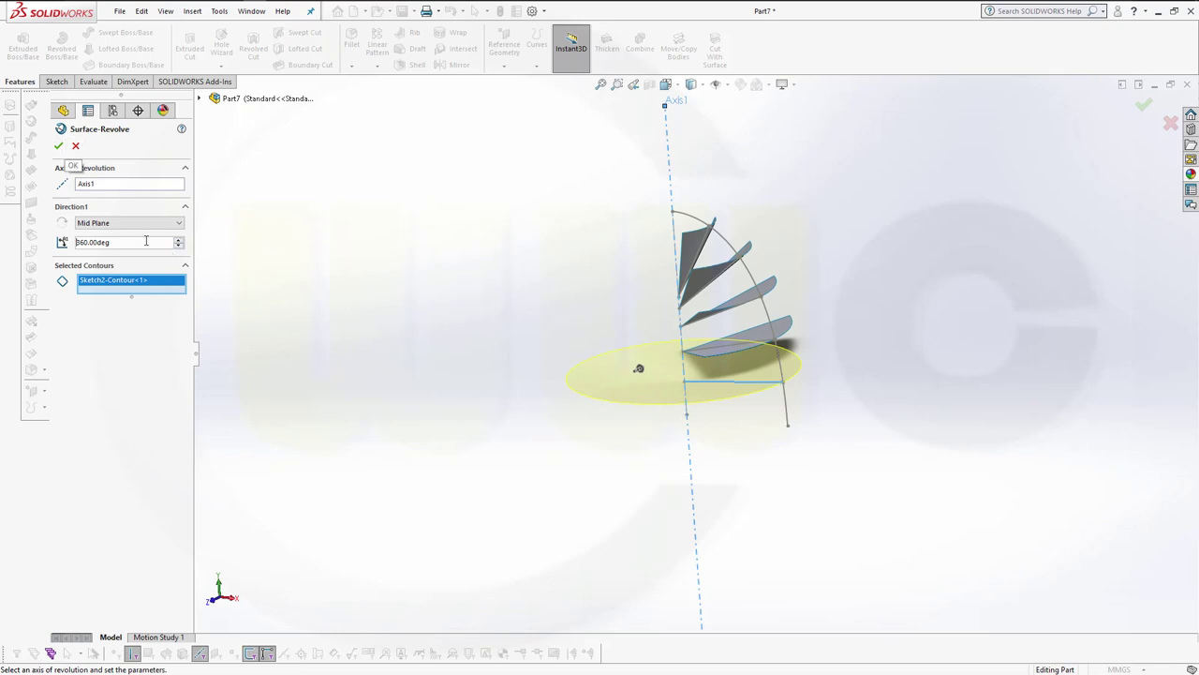
click(73, 242)
text(90)
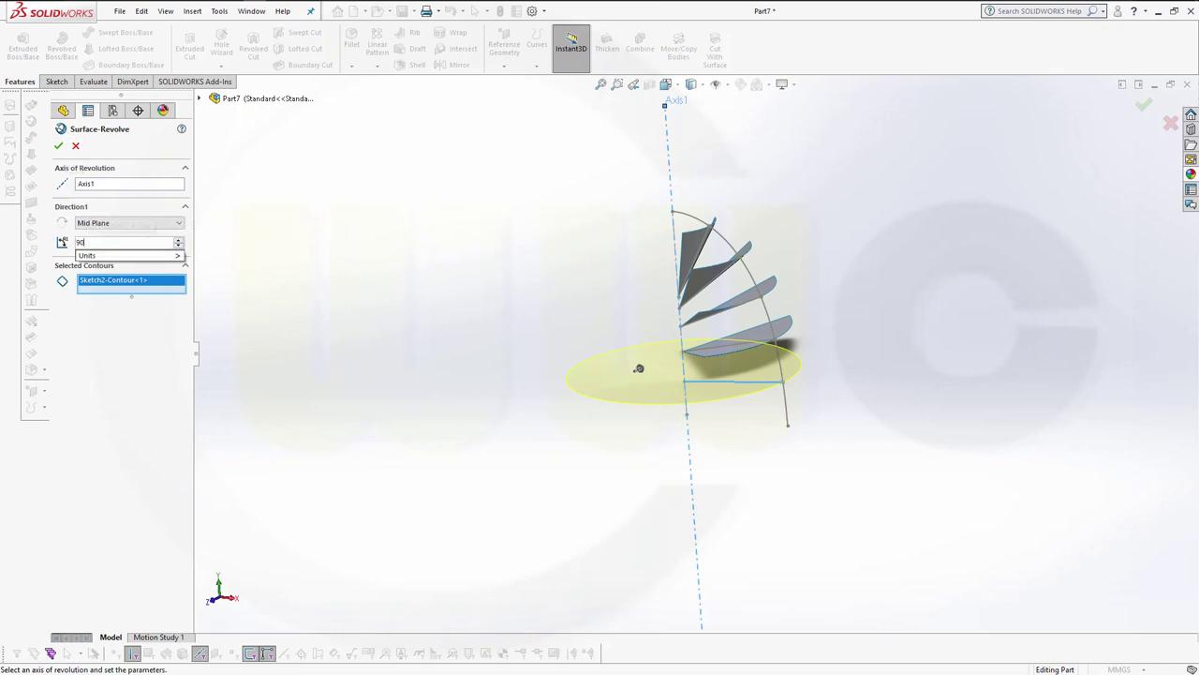
click(59, 147)
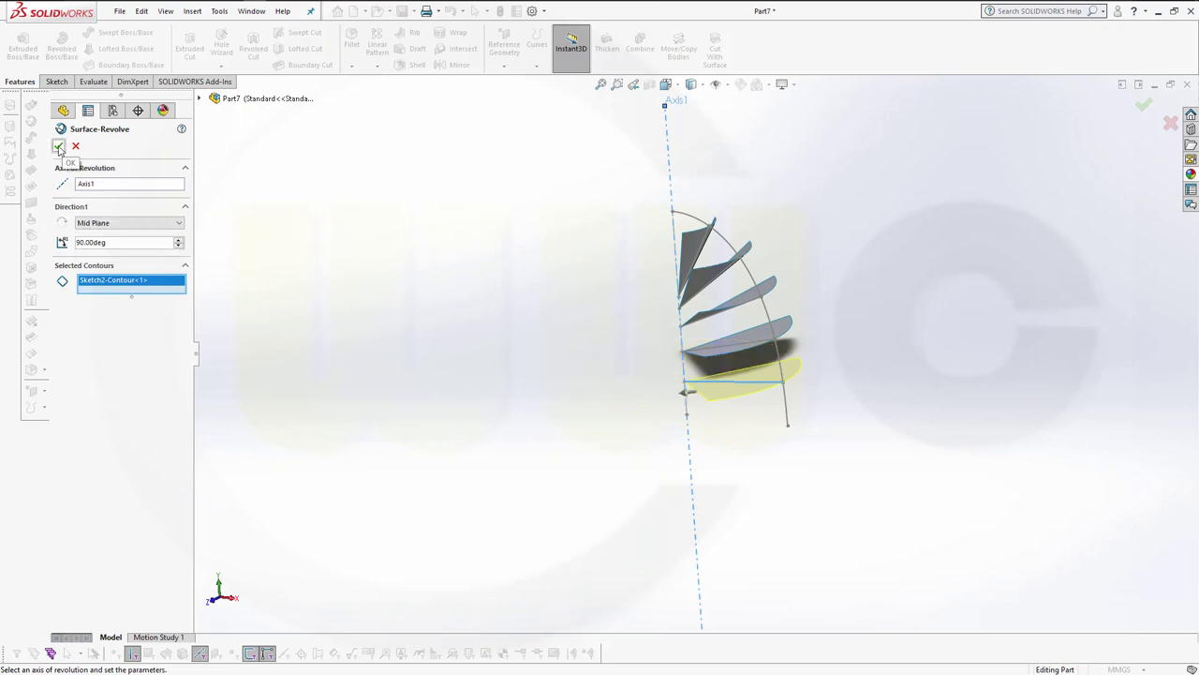
- Commit Surface-Revolve5, then collapse the Surface-Extrude1 and Surface-Revolve1 tree branches
click(58, 147)
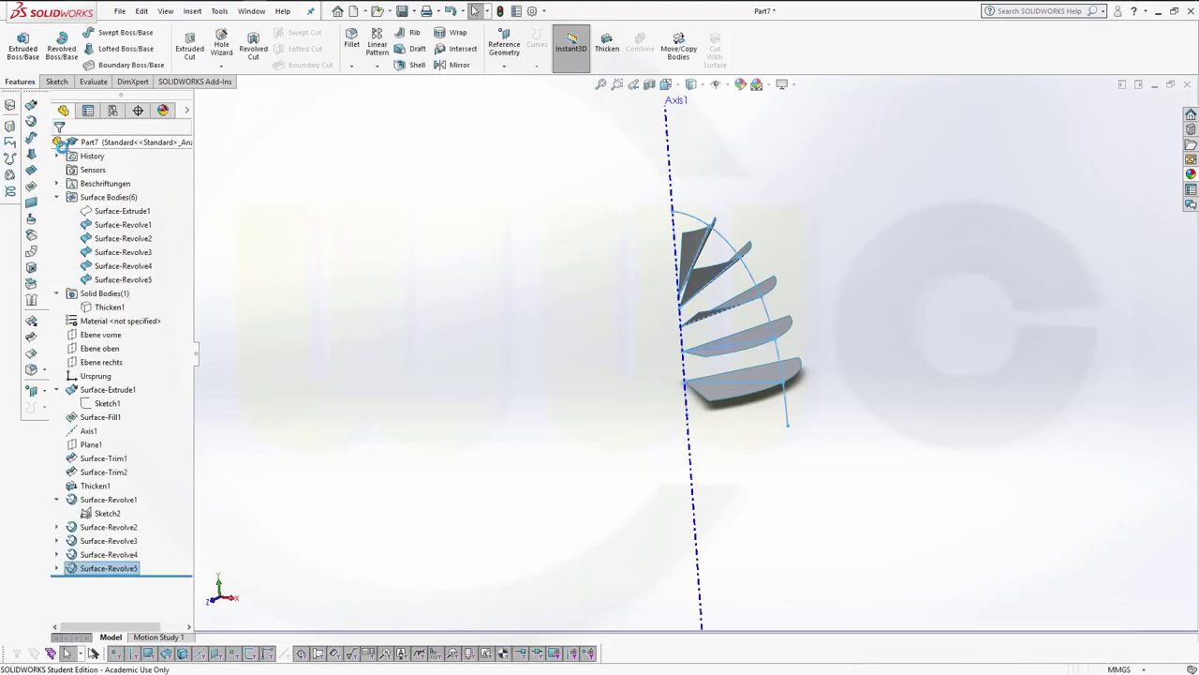
middle_drag(514, 329, 487, 383)
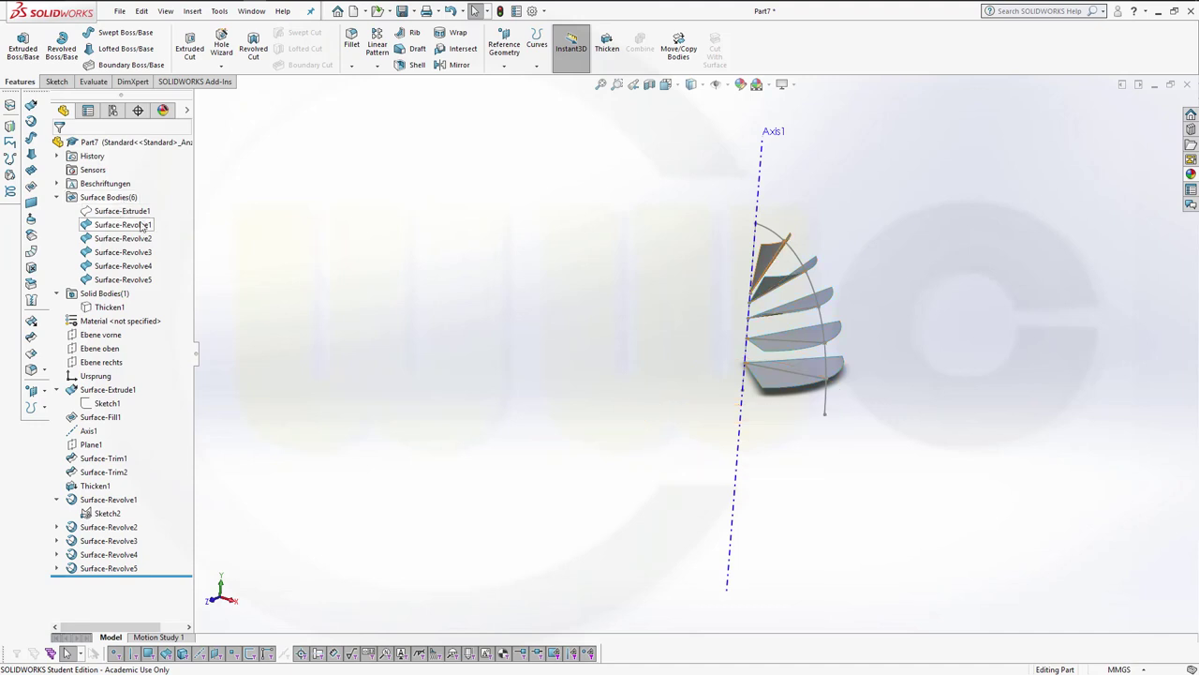
click(110, 308)
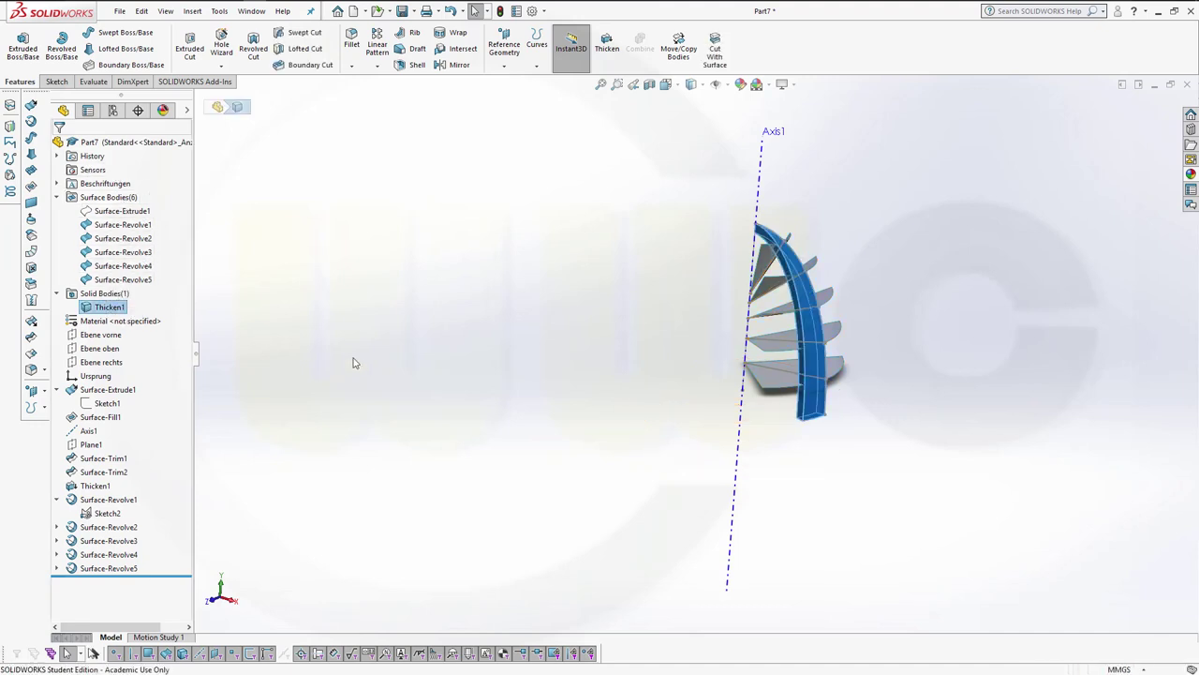
middle_drag(534, 403, 612, 409)
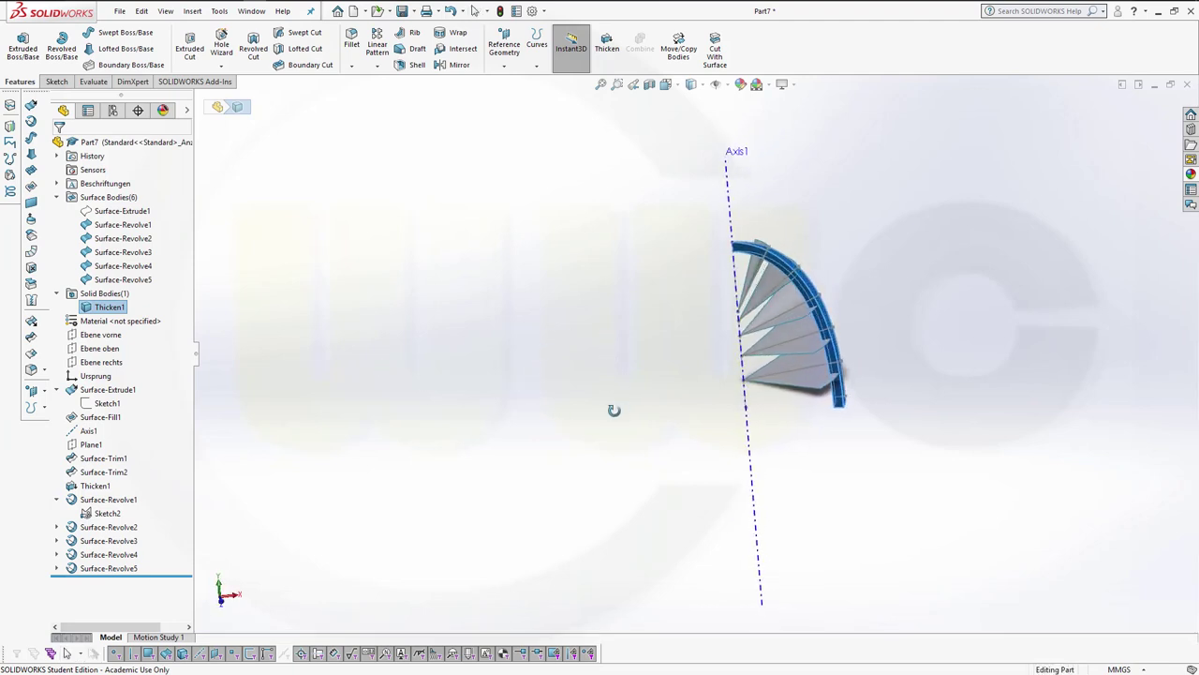
click(58, 390)
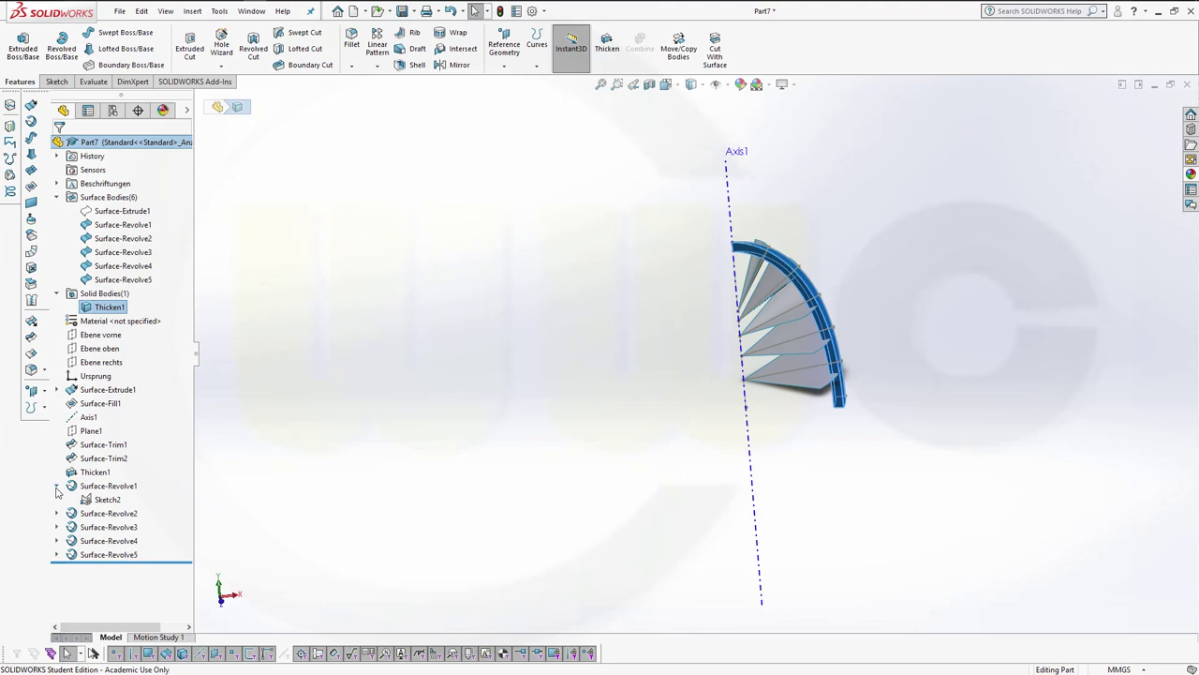
click(56, 486)
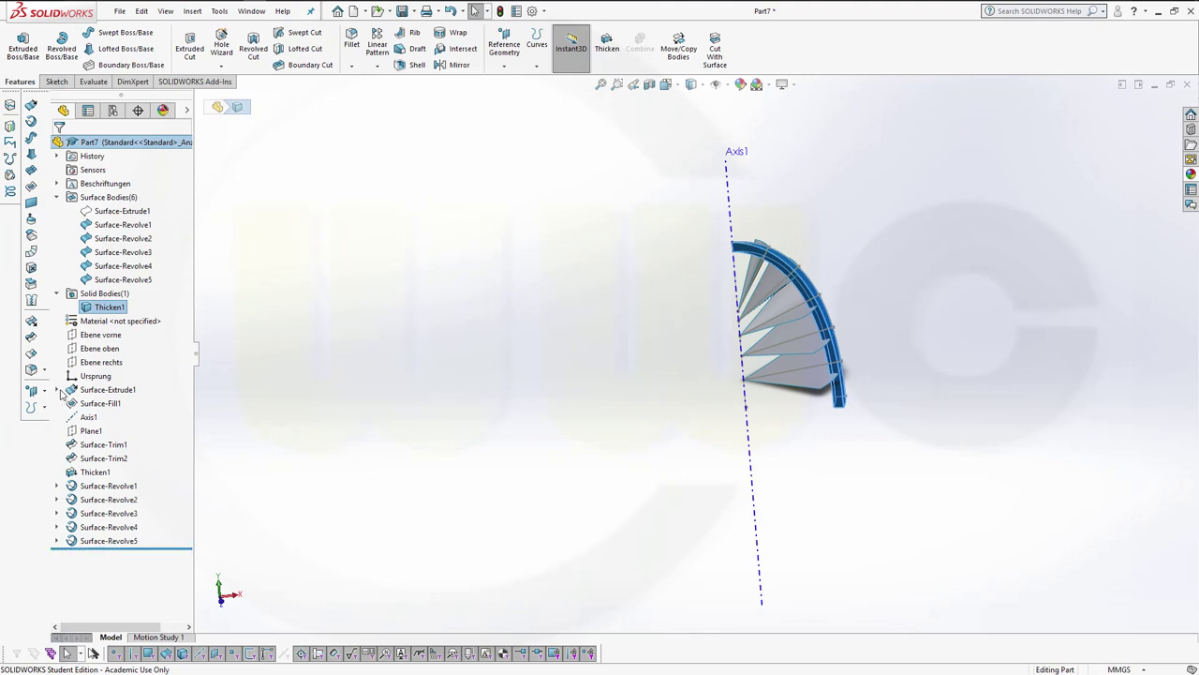
click(647, 337)
middle_drag(643, 335, 700, 320)
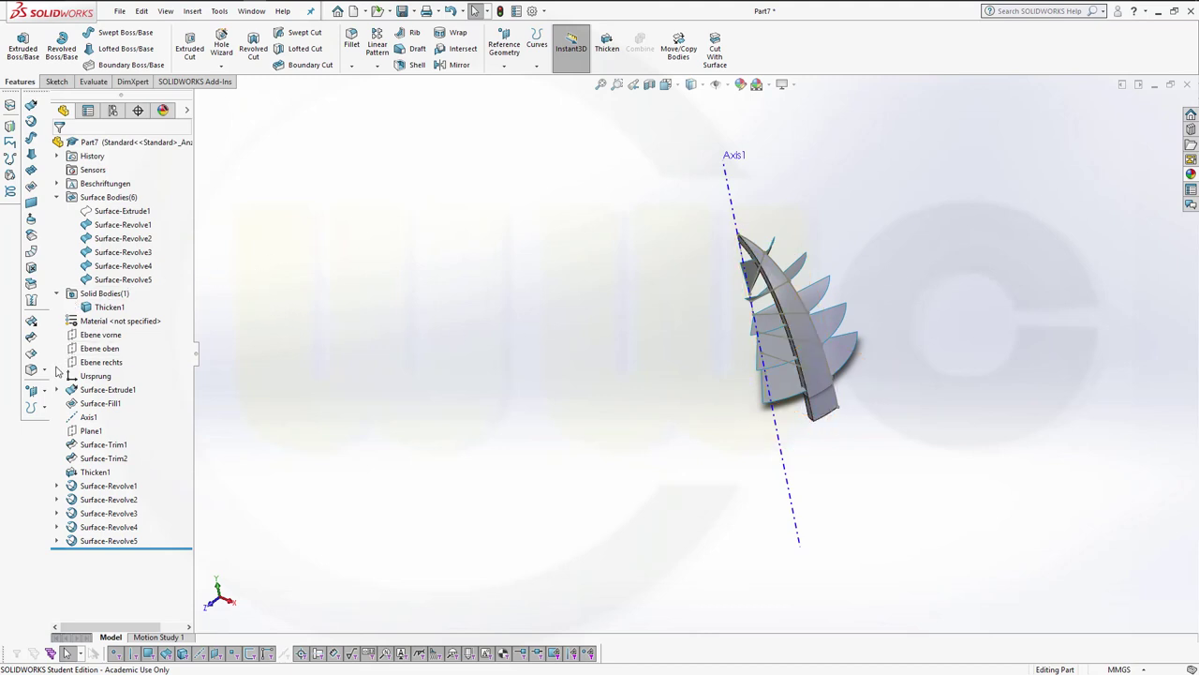
- Extend the first two revolved surfaces 10 mm along an edge each
click(32, 324)
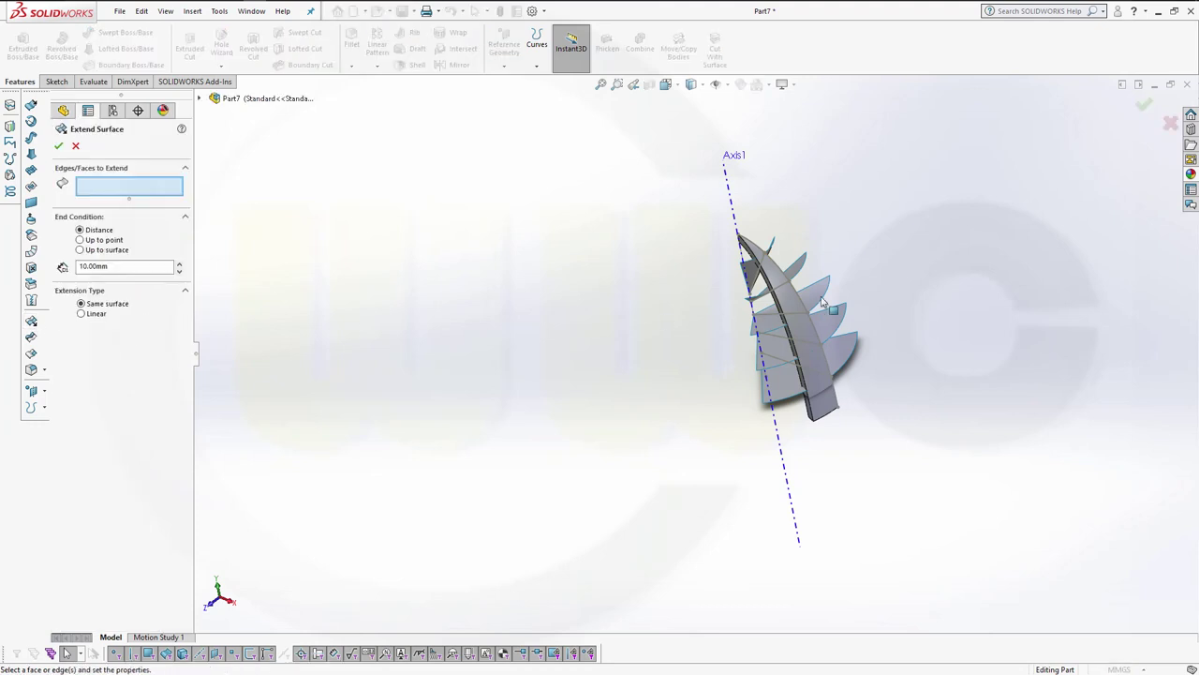
middle_drag(863, 267, 862, 300)
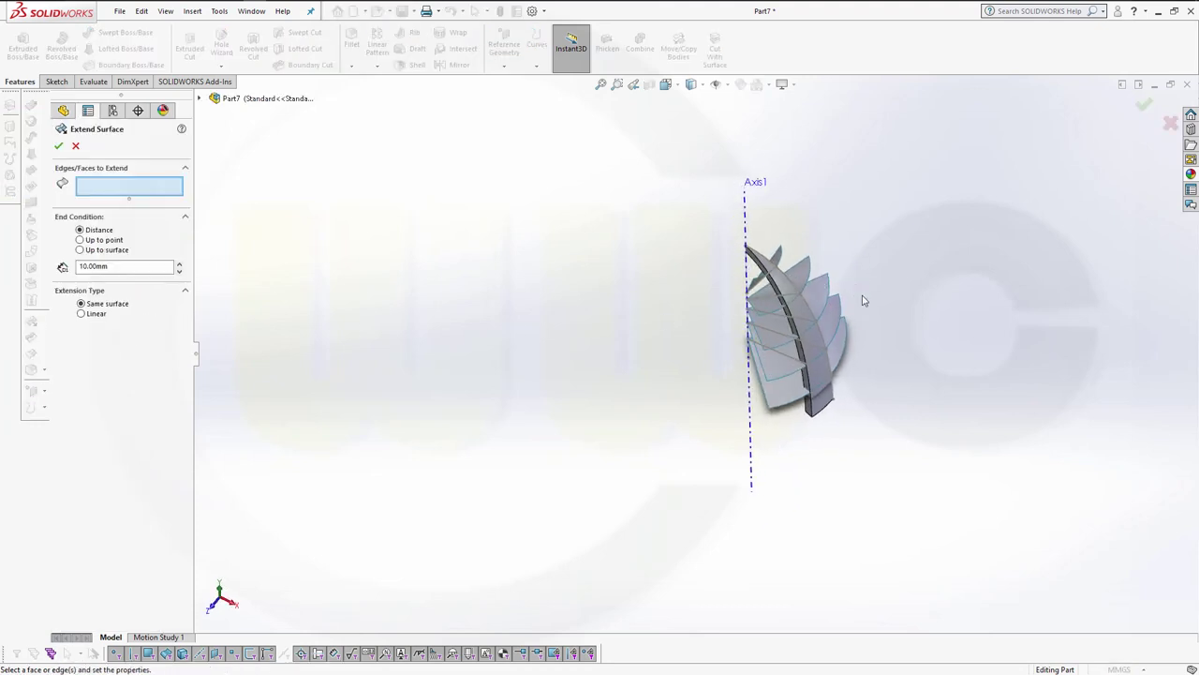
click(781, 263)
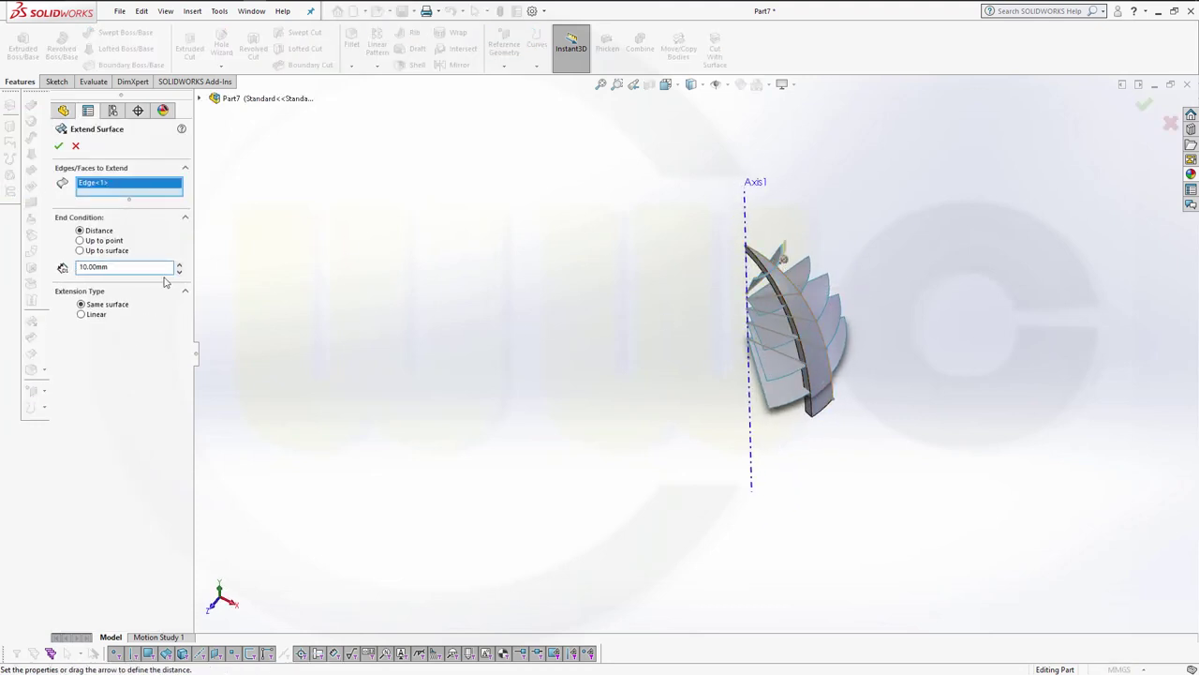
click(58, 146)
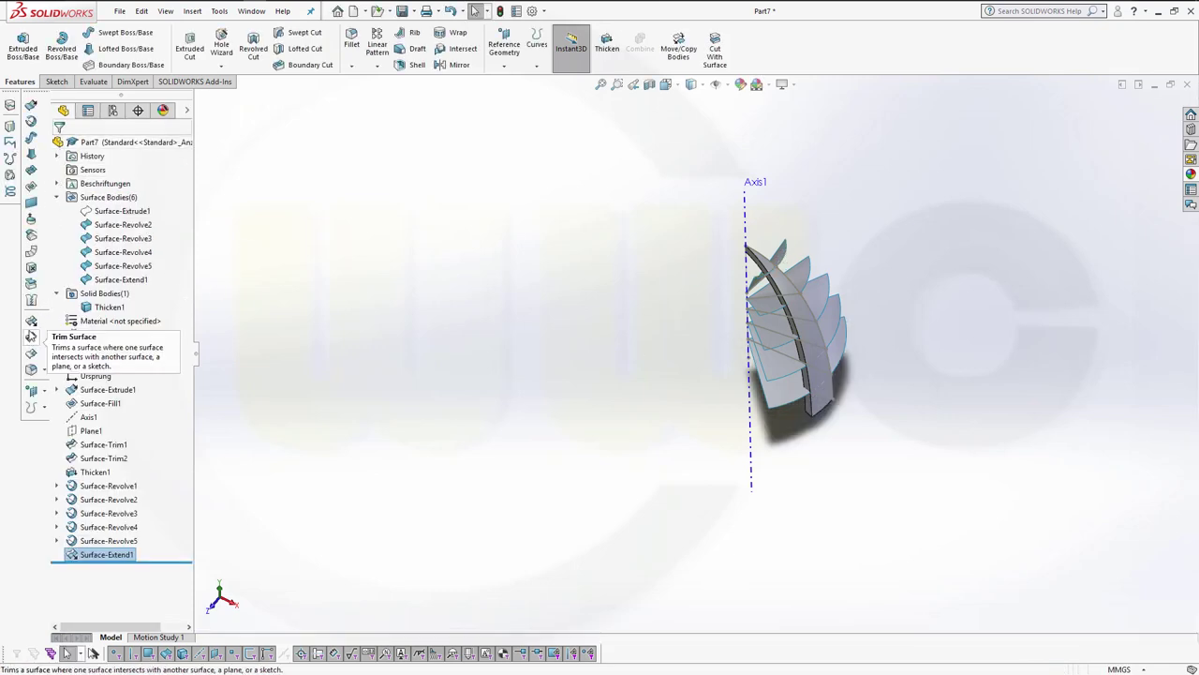
click(31, 319)
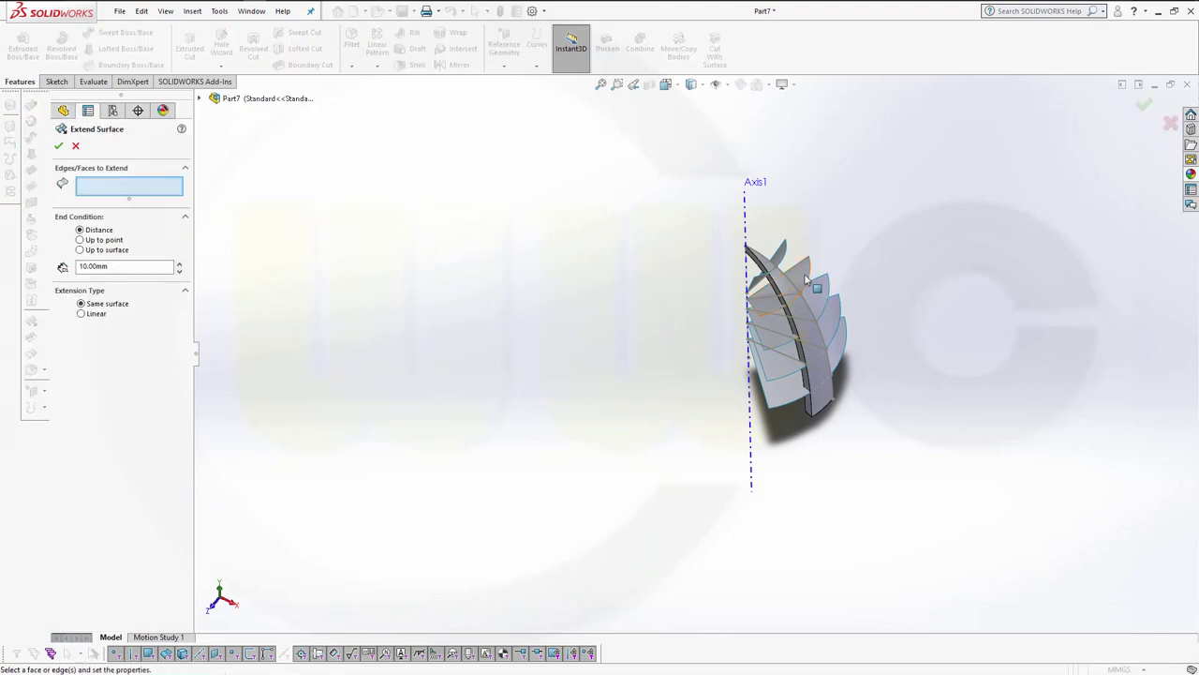
click(805, 294)
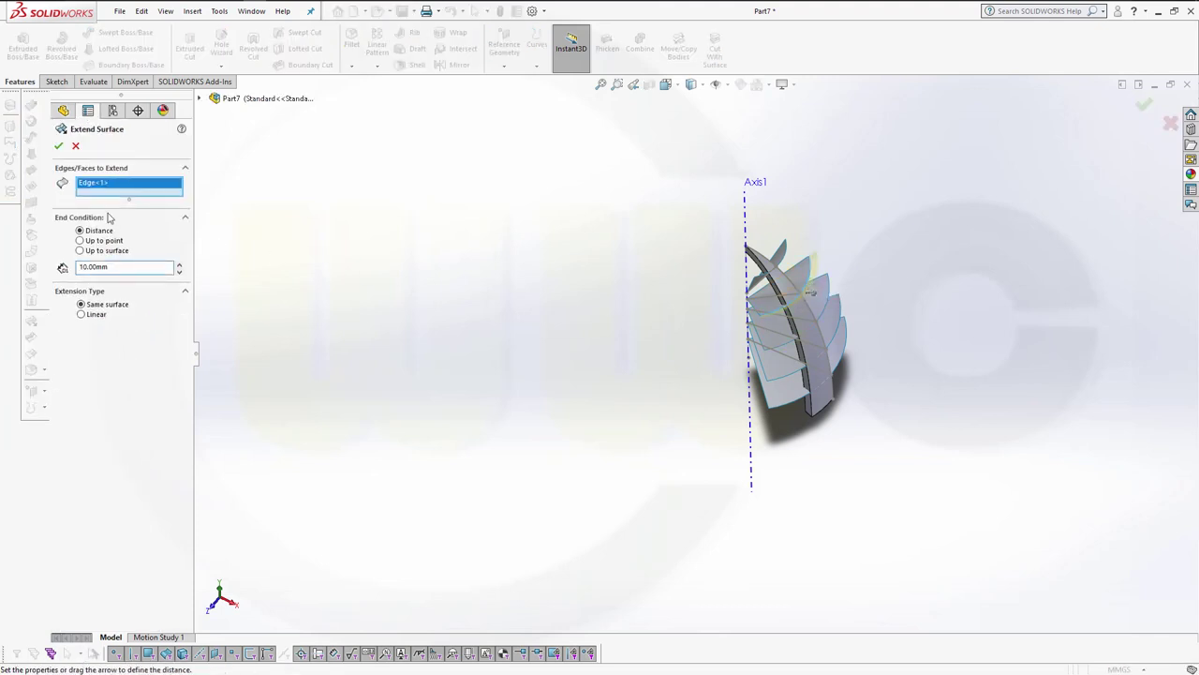
click(58, 146)
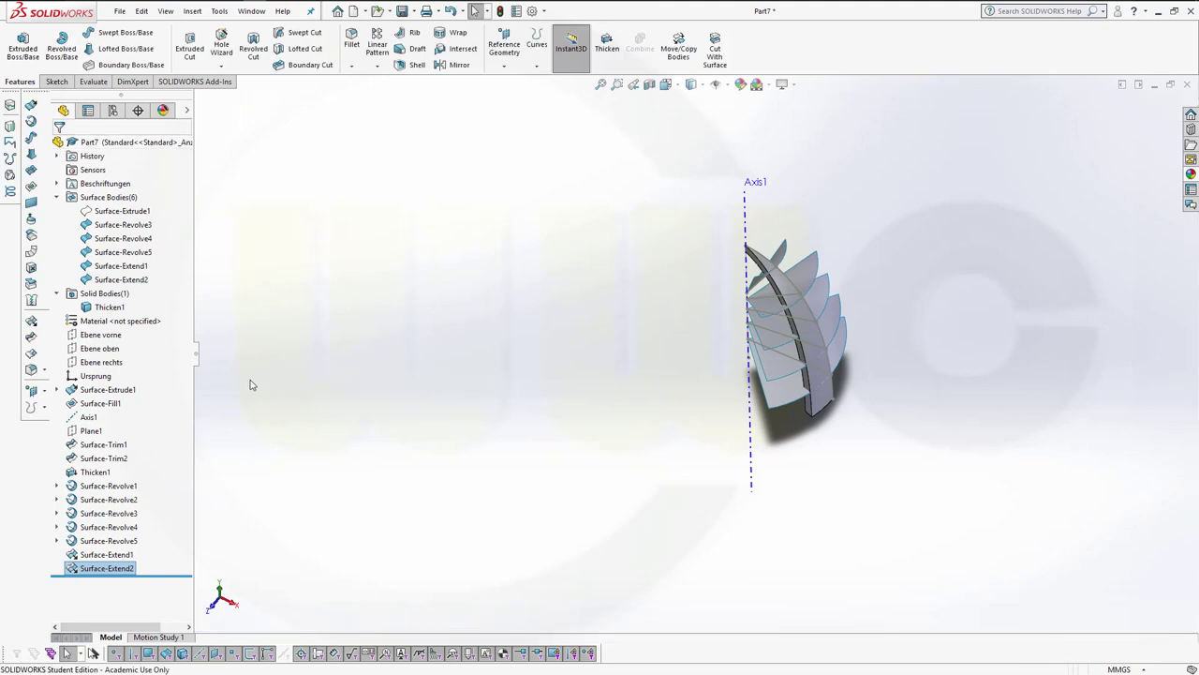
- Extend the remaining three revolved surfaces 10 mm along an edge each
click(31, 321)
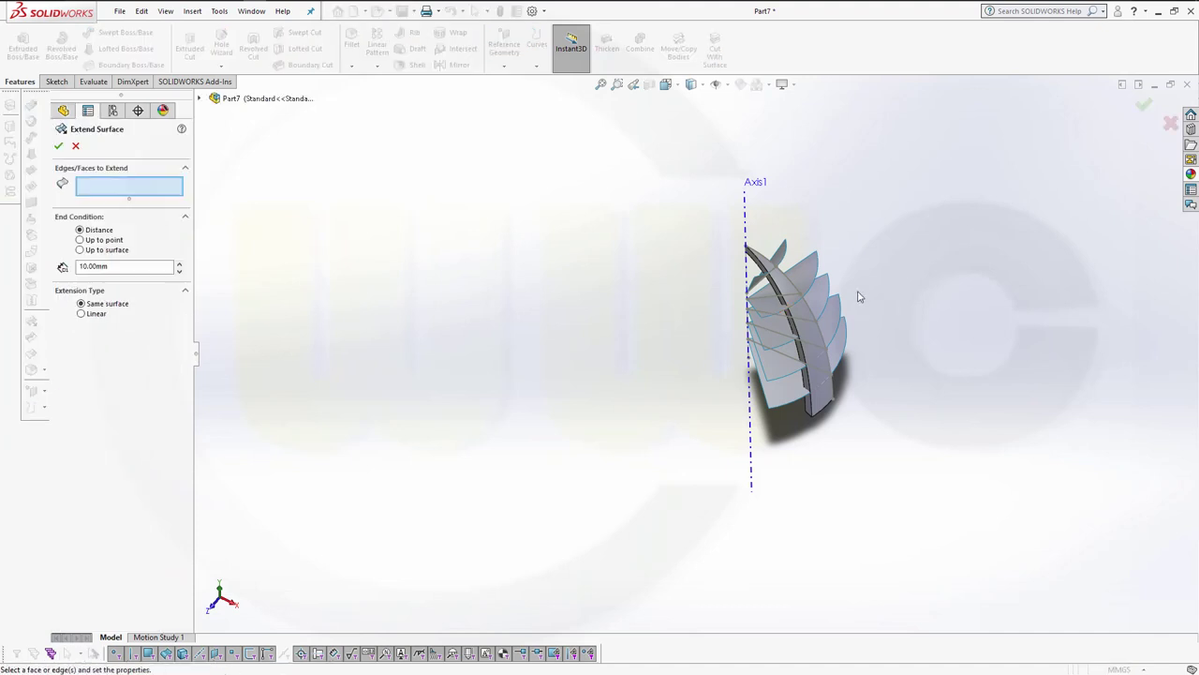
click(827, 301)
click(58, 145)
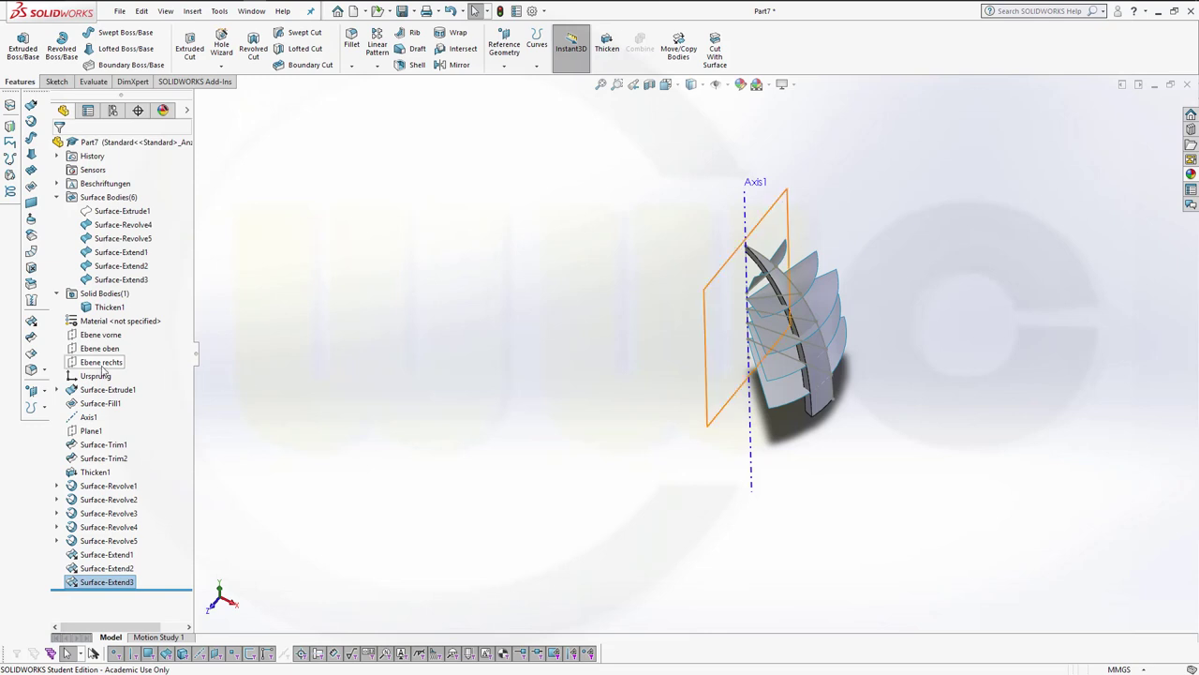
click(38, 339)
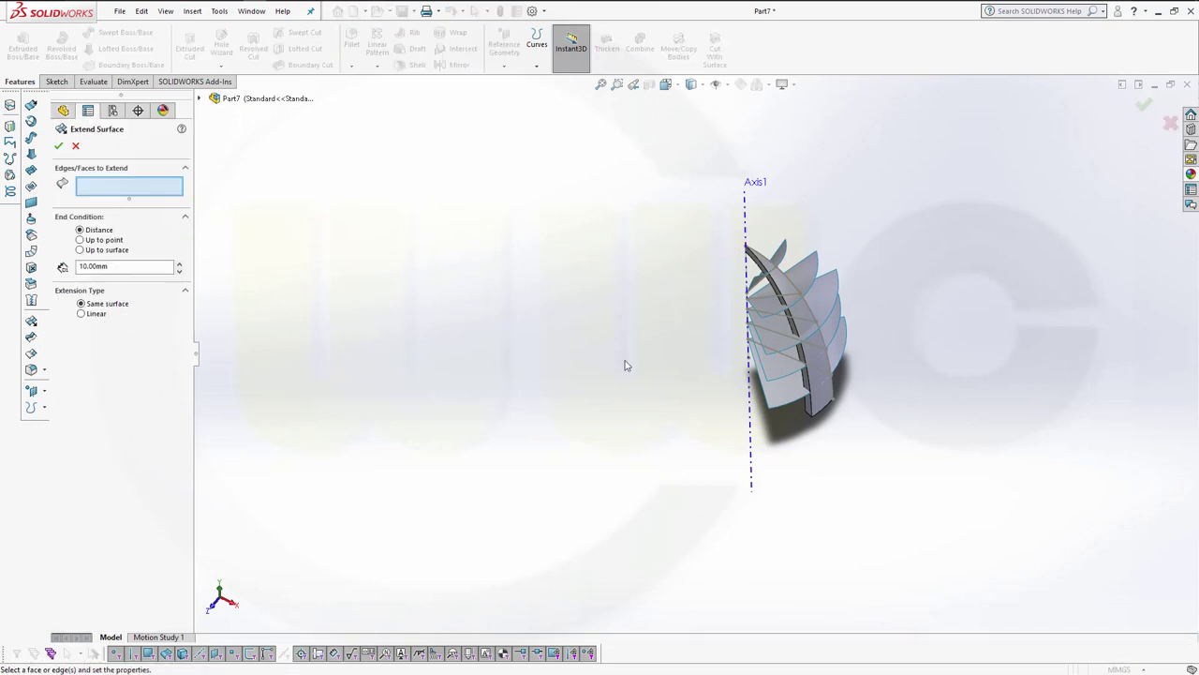
click(838, 343)
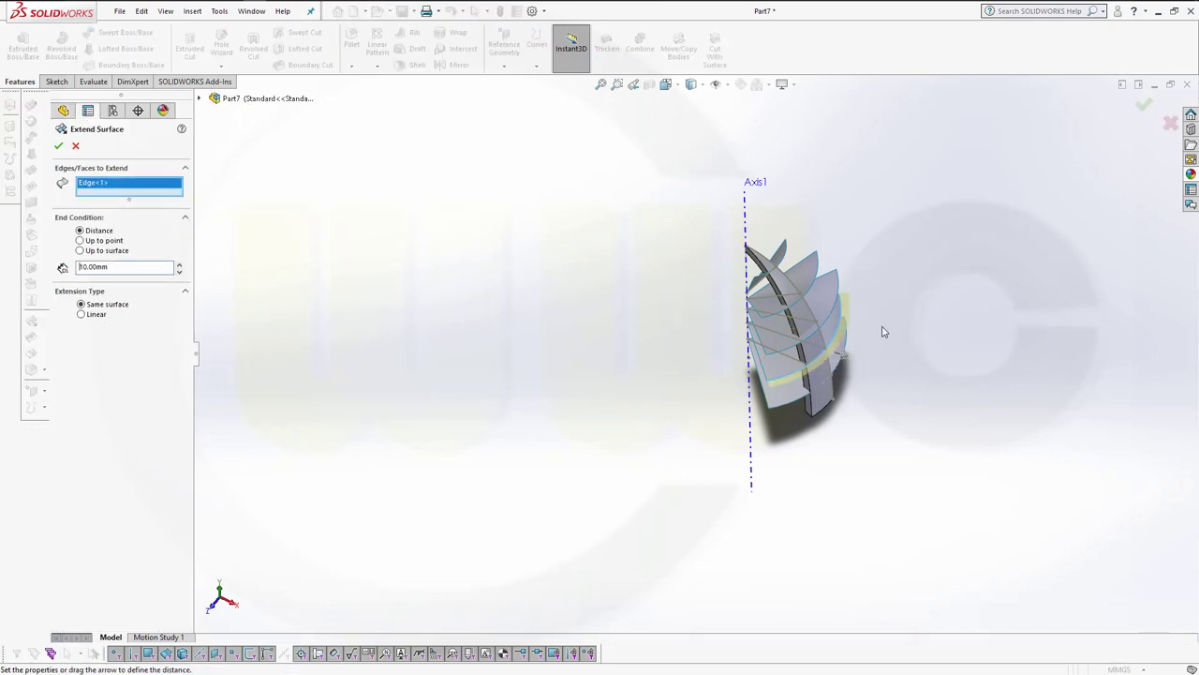
click(58, 147)
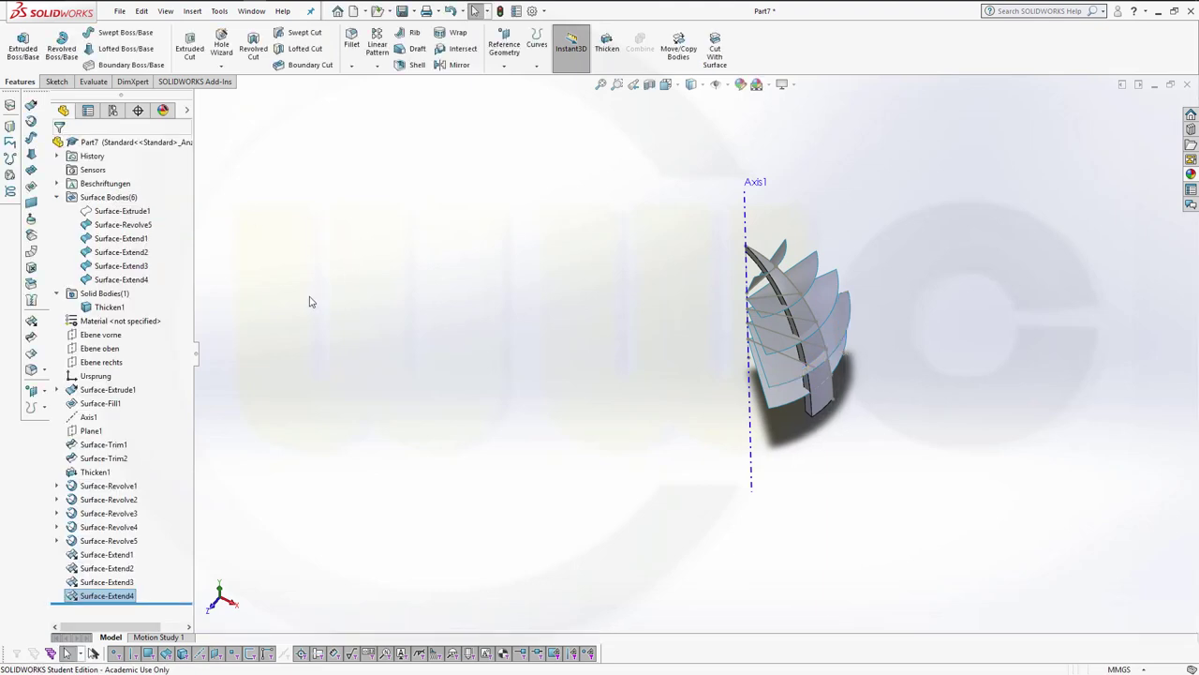
click(31, 326)
click(791, 405)
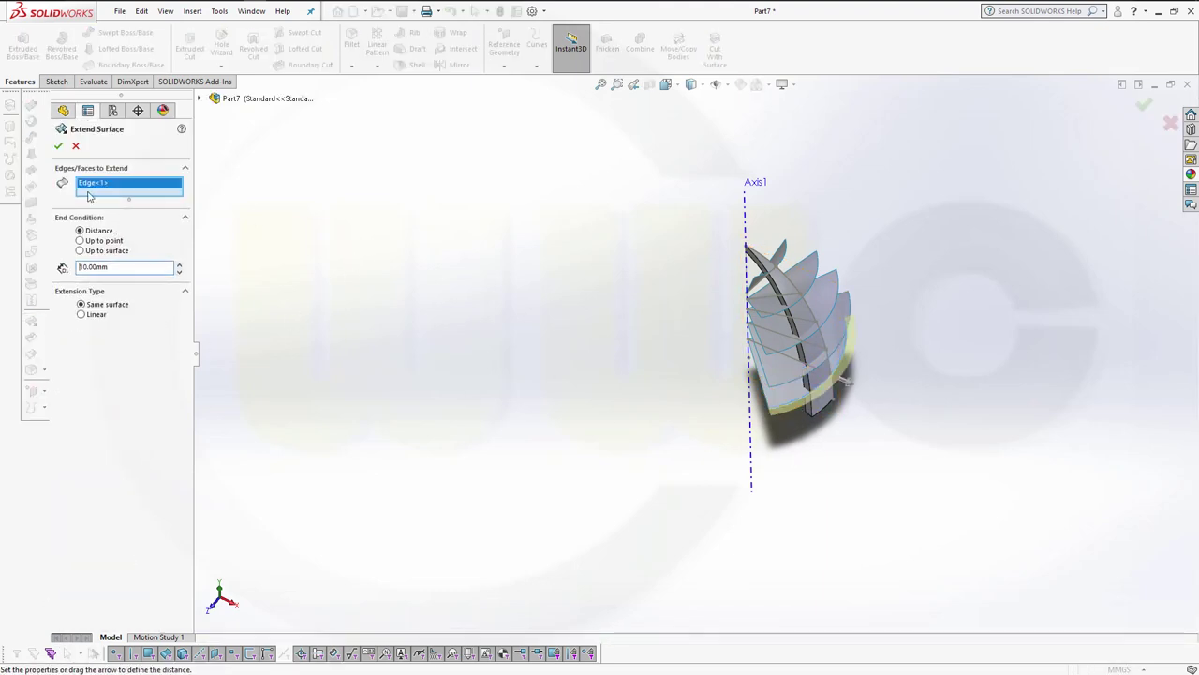
key(Return)
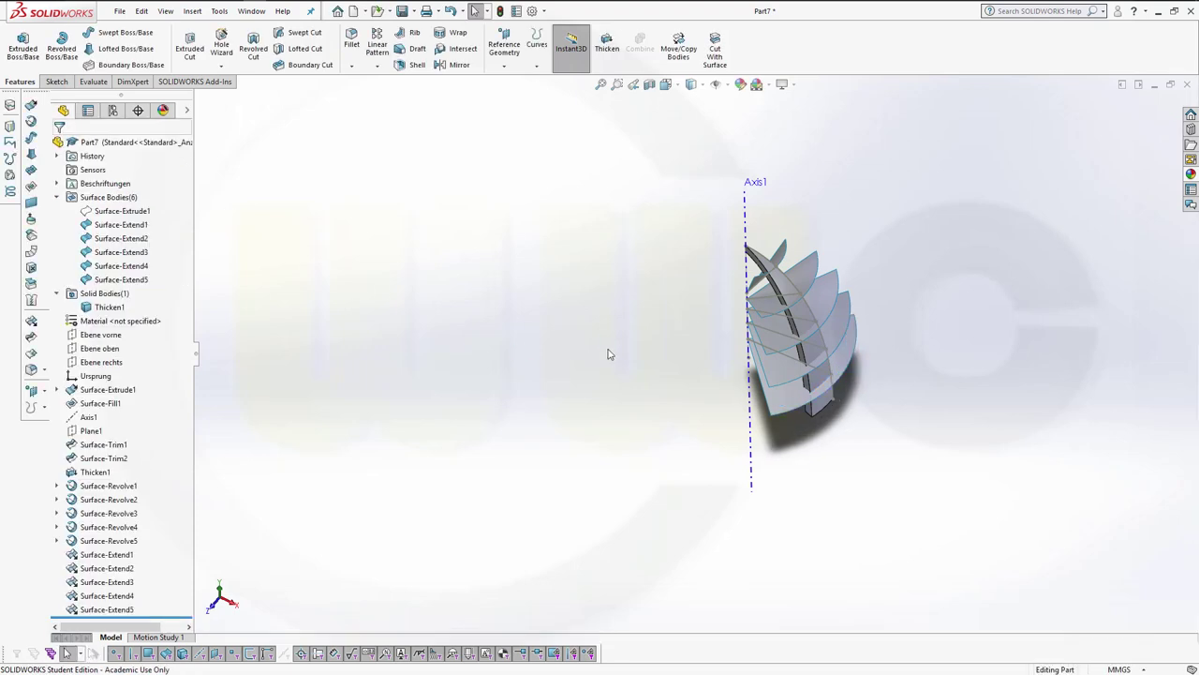
- Start a Split with Surface-Extend1 through Surface-Extend5 as trim tools
middle_drag(602, 341, 792, 162)
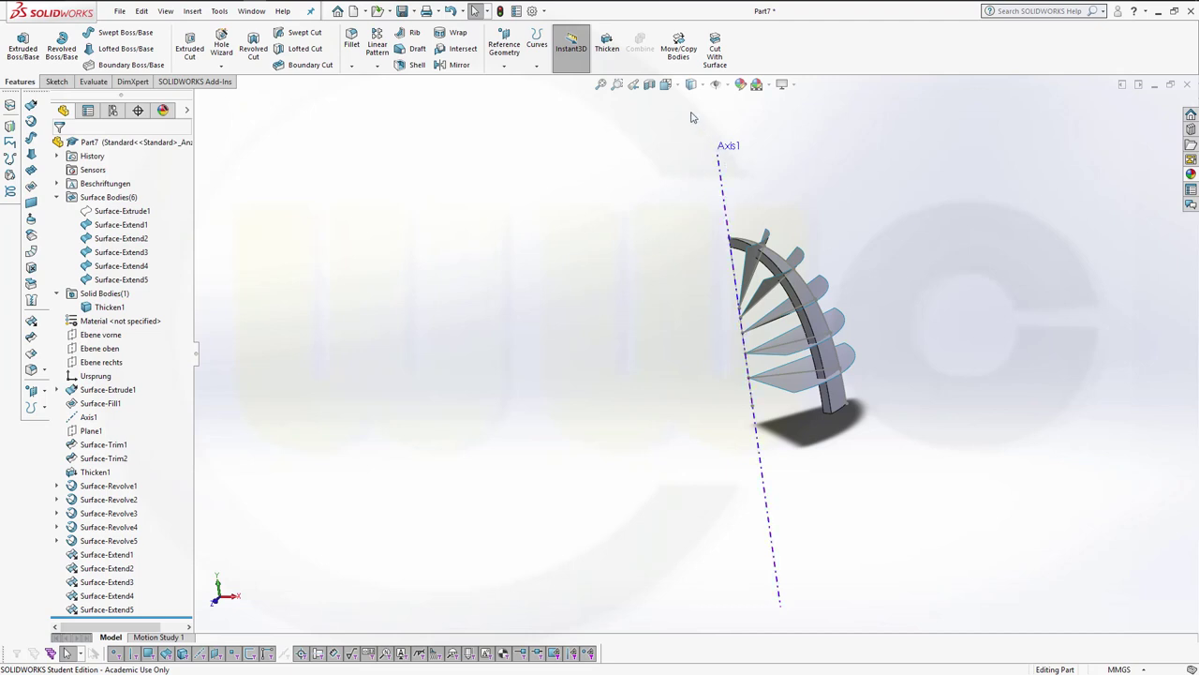
click(192, 10)
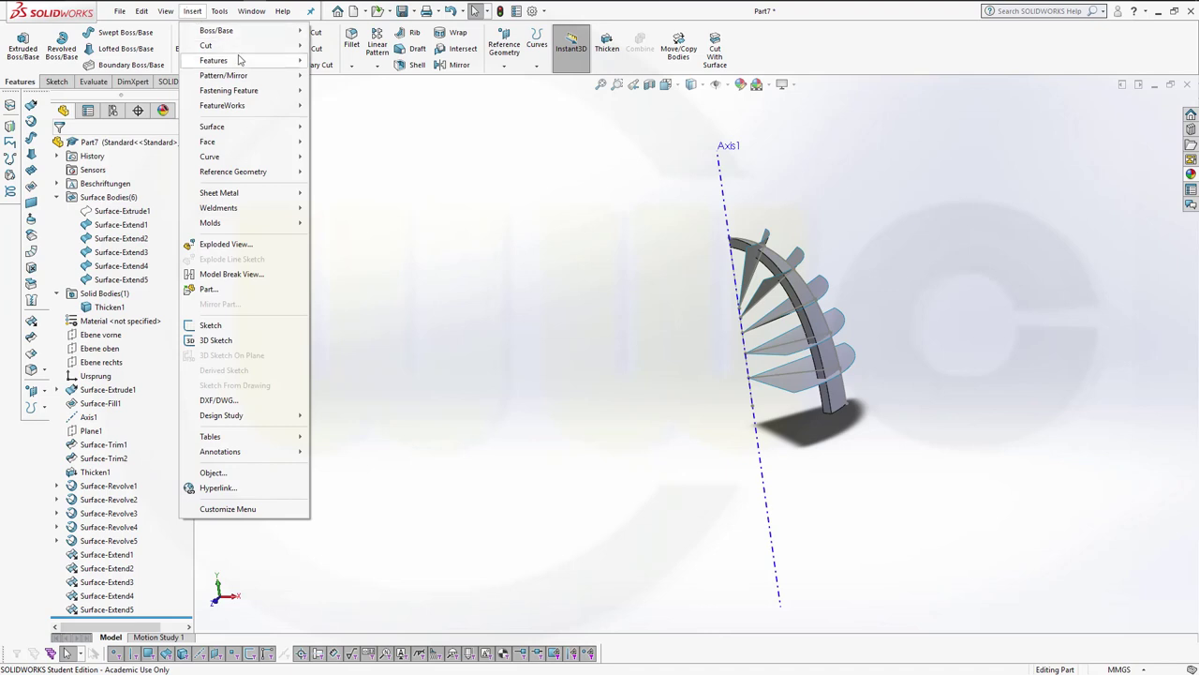
mouse_move(240, 60)
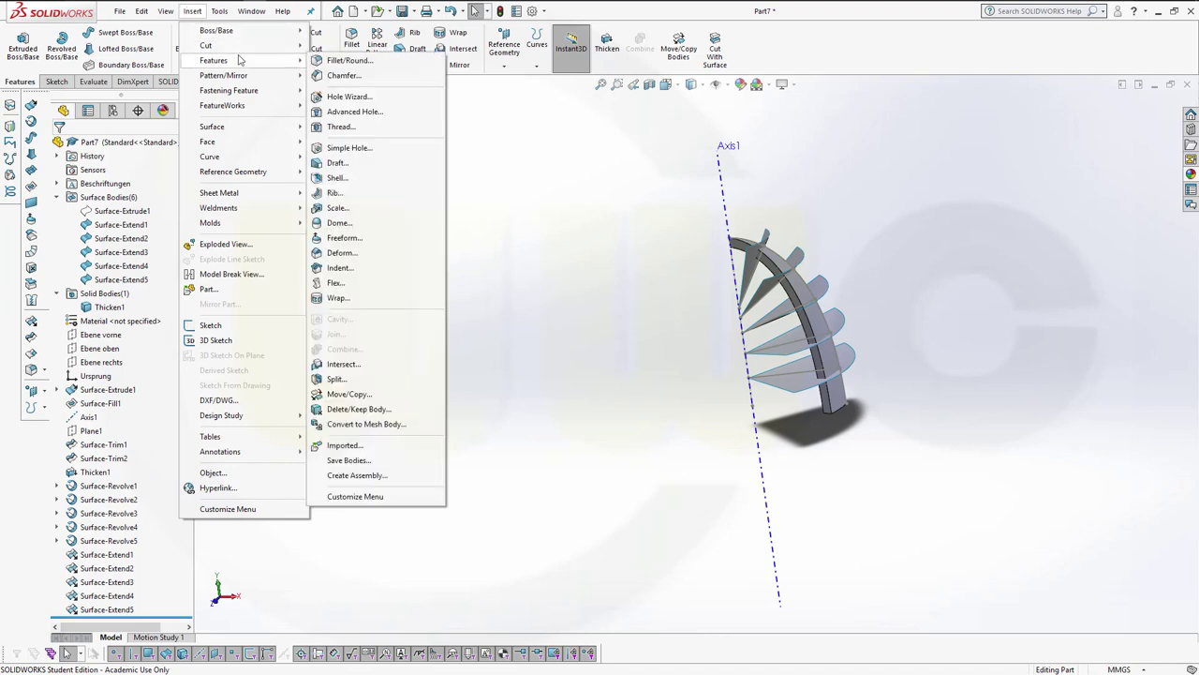
click(336, 379)
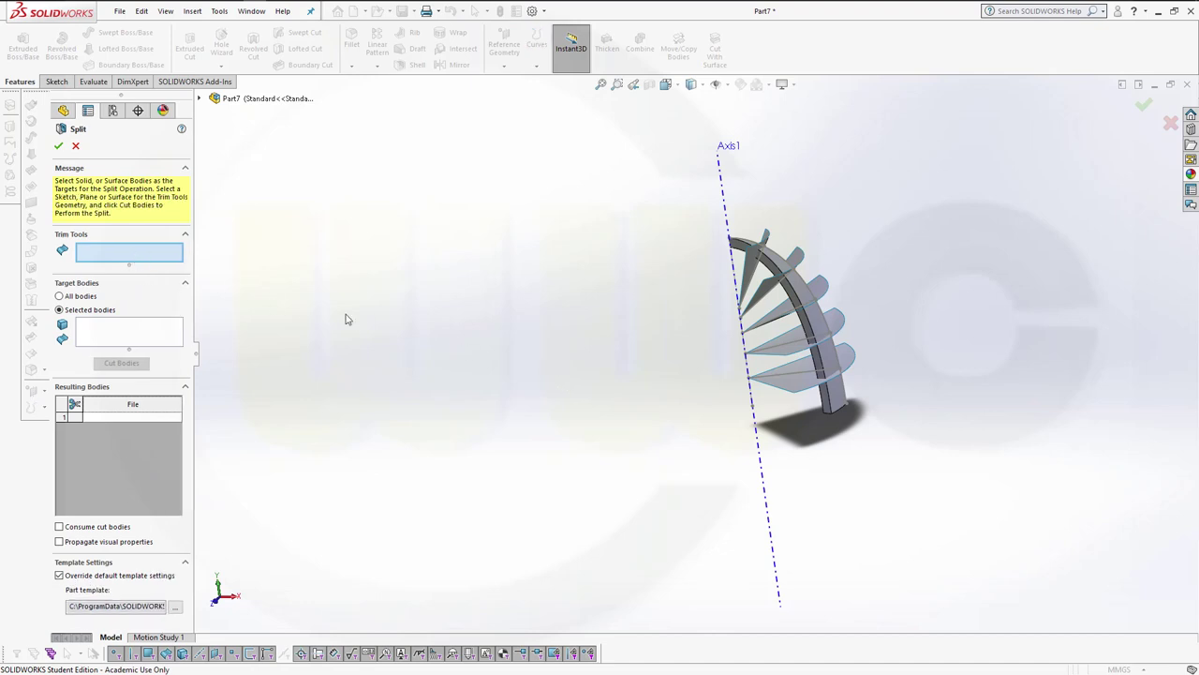
click(767, 296)
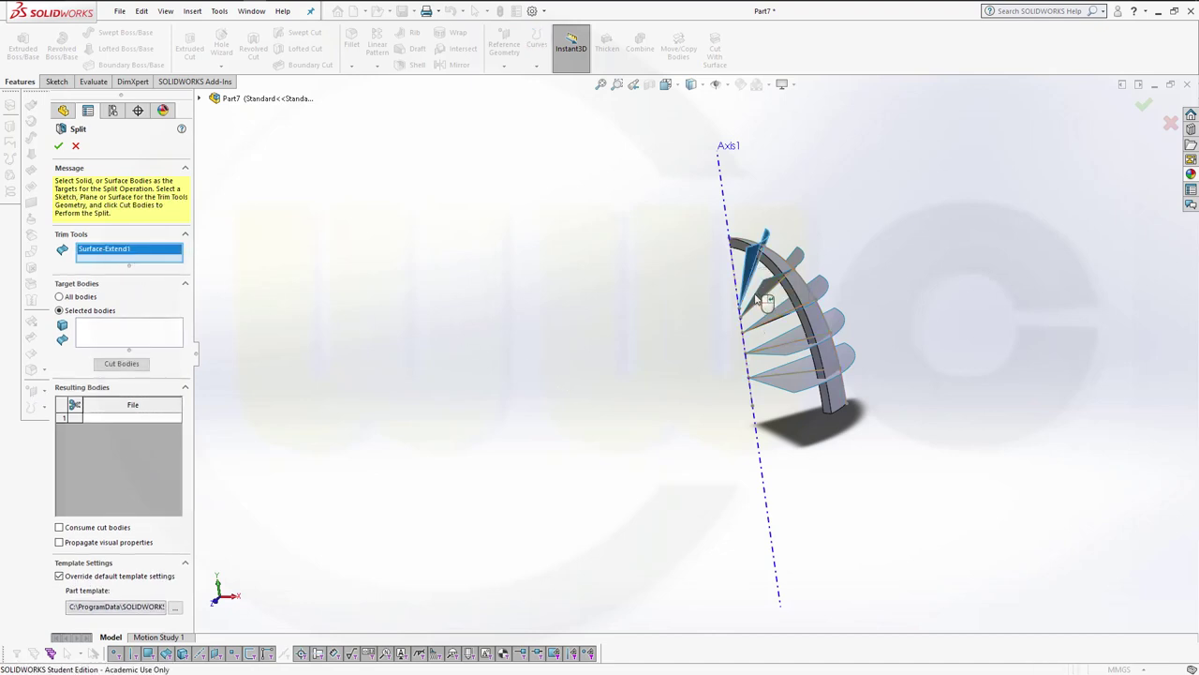
click(776, 319)
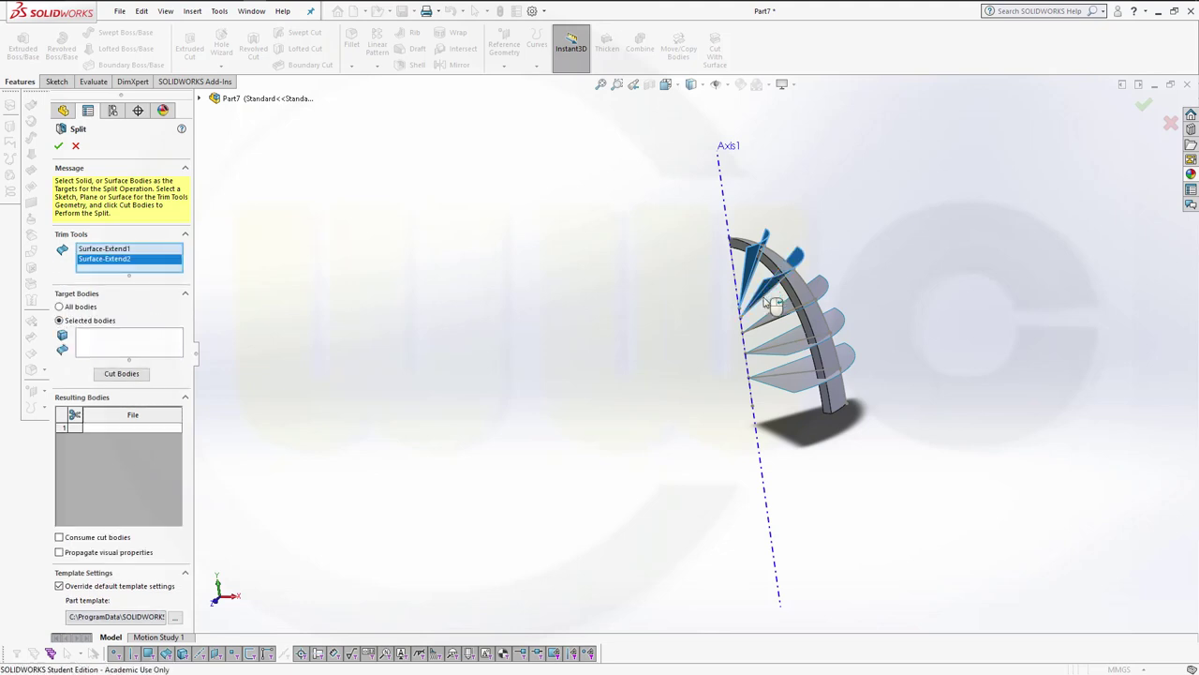
click(778, 350)
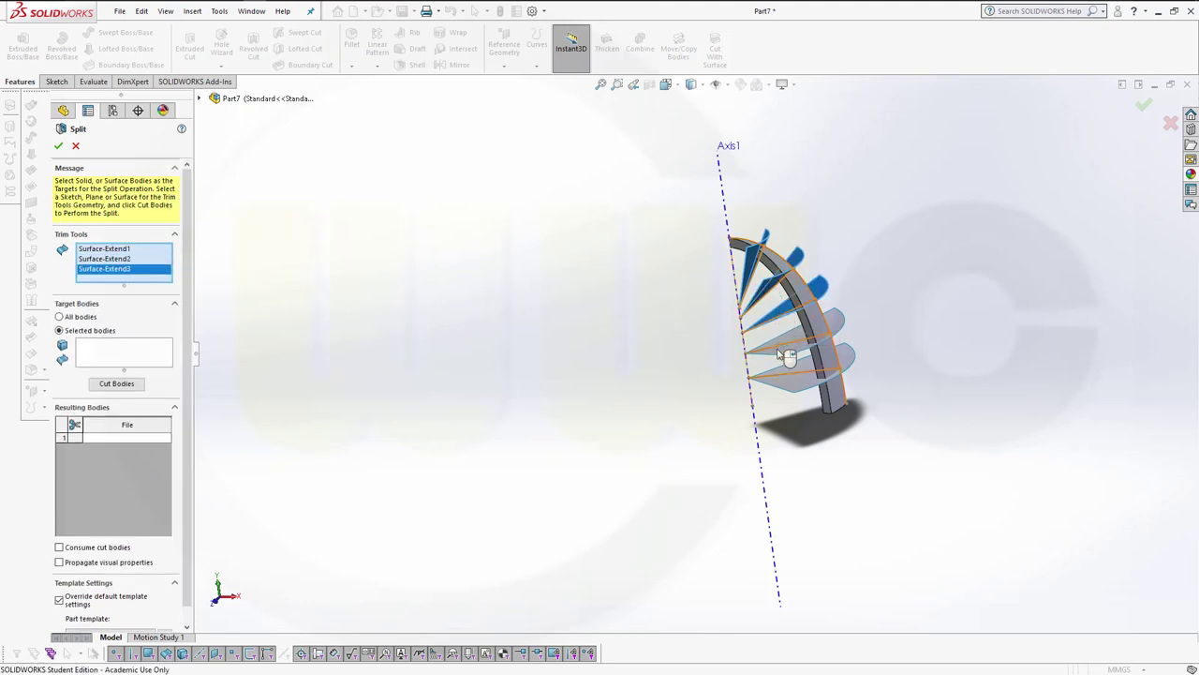
click(836, 325)
click(851, 360)
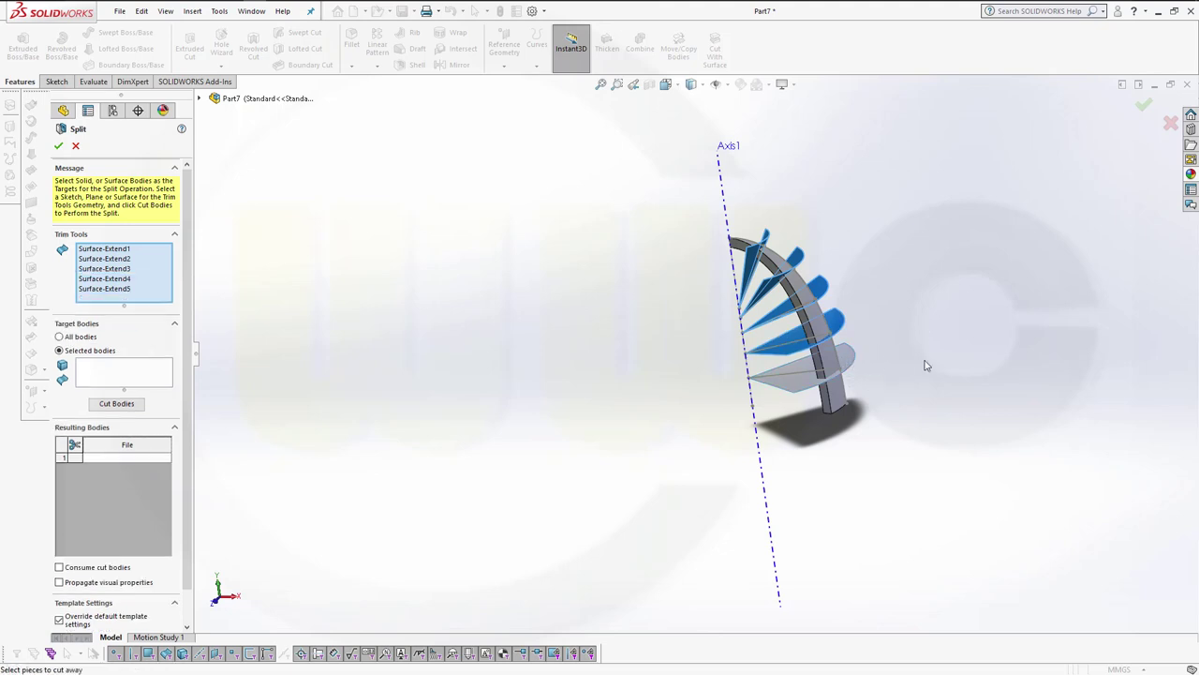
- Cut Thicken1 into six bodies and try assigning a file to the first
click(108, 379)
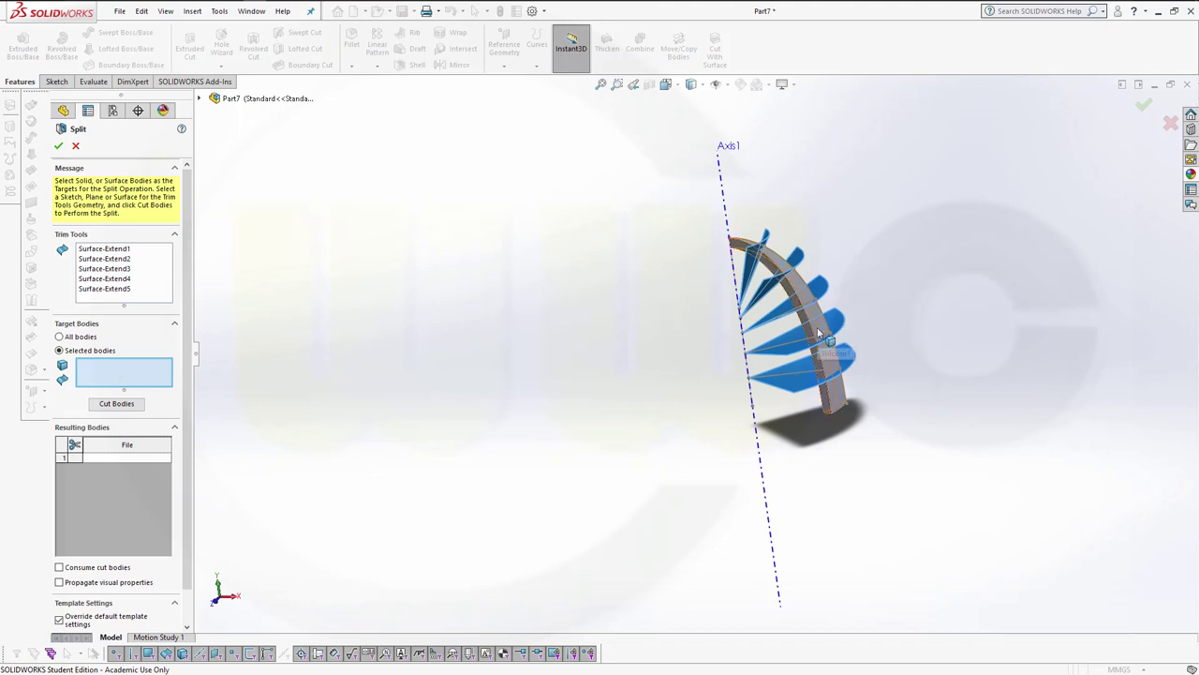
click(826, 346)
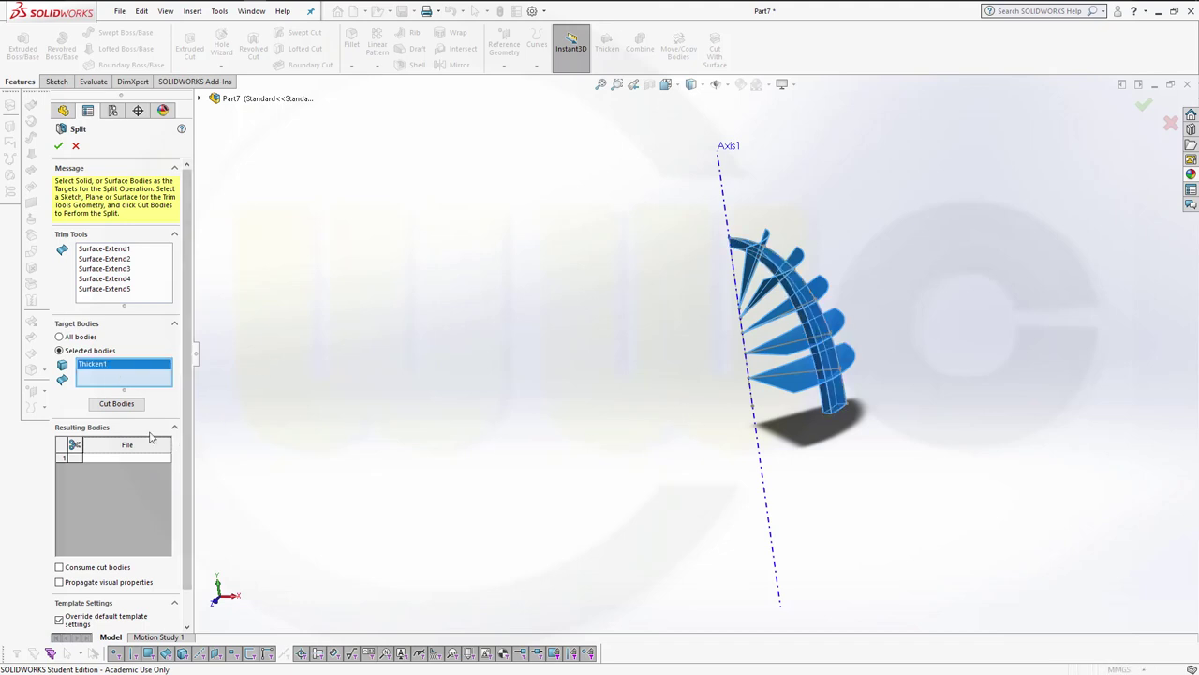
click(117, 404)
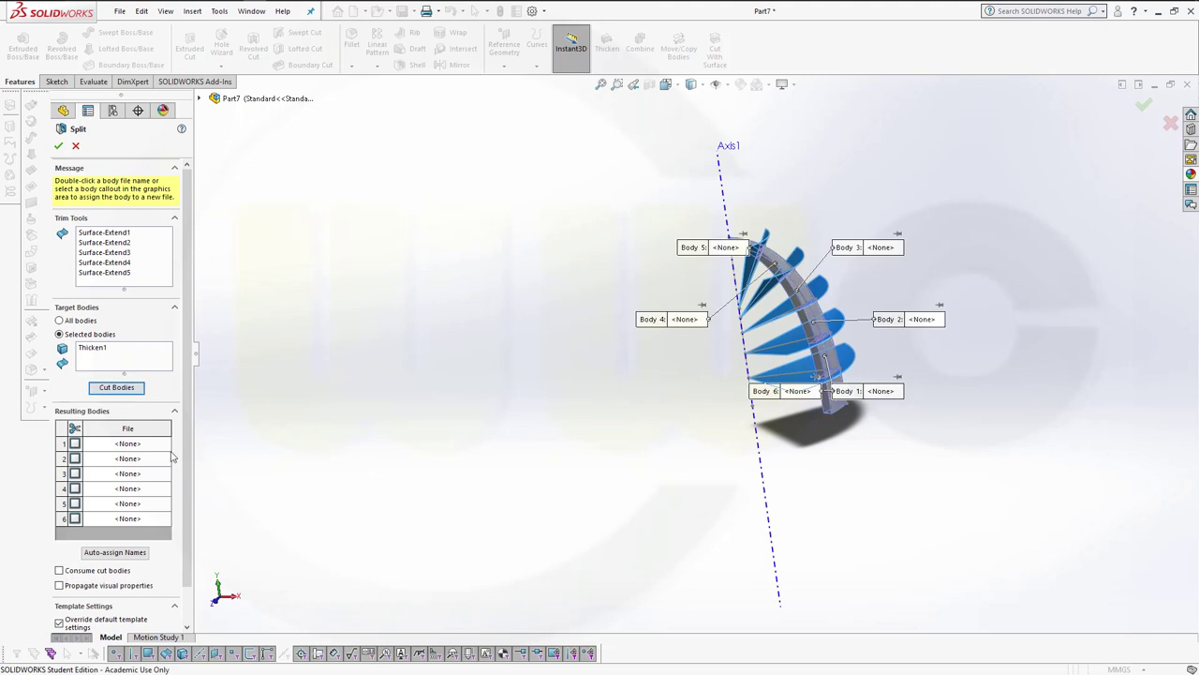
double_click(141, 444)
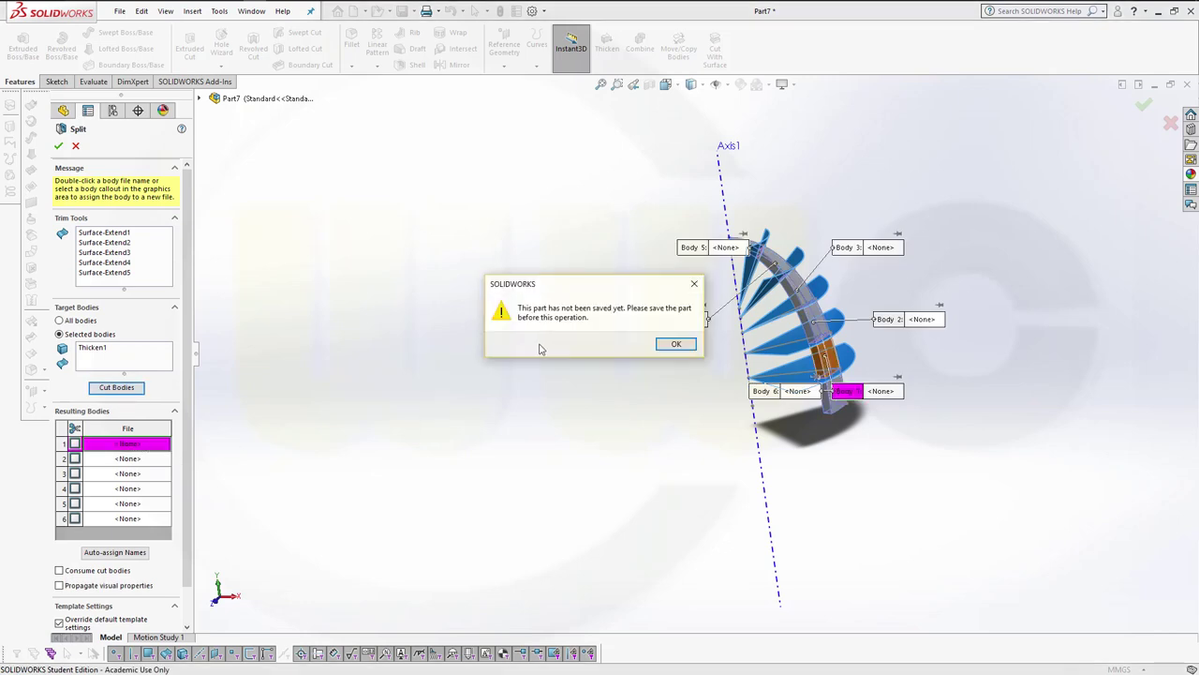
click(669, 344)
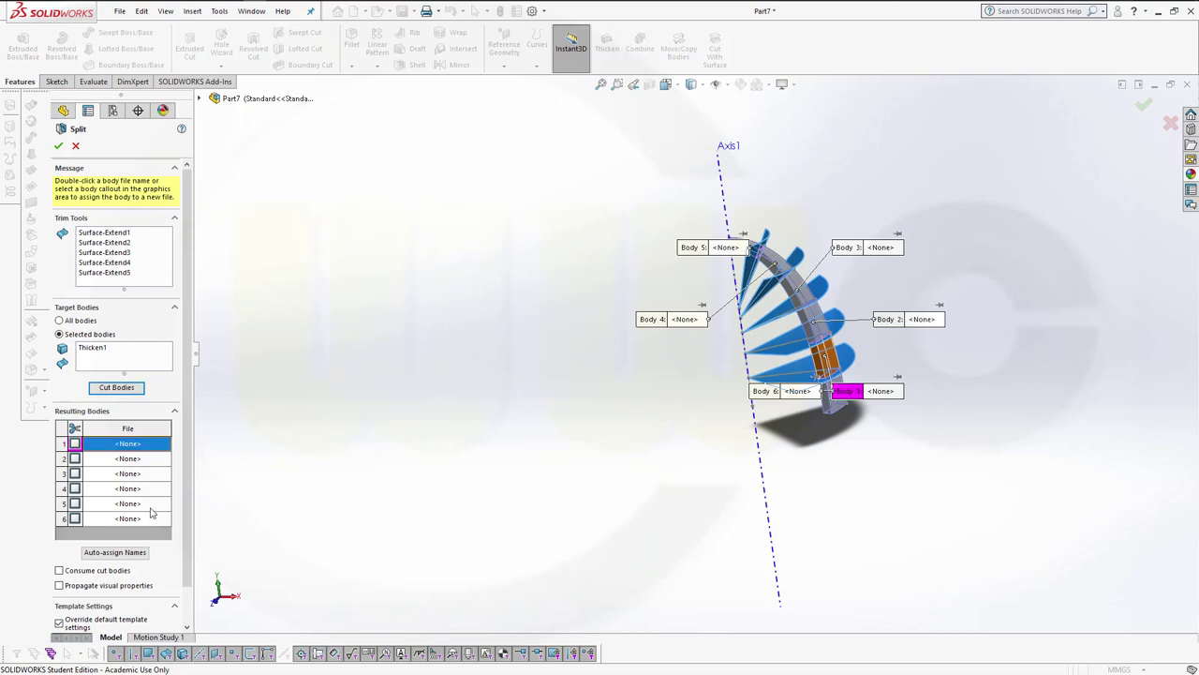
scroll(182, 571, down, 1)
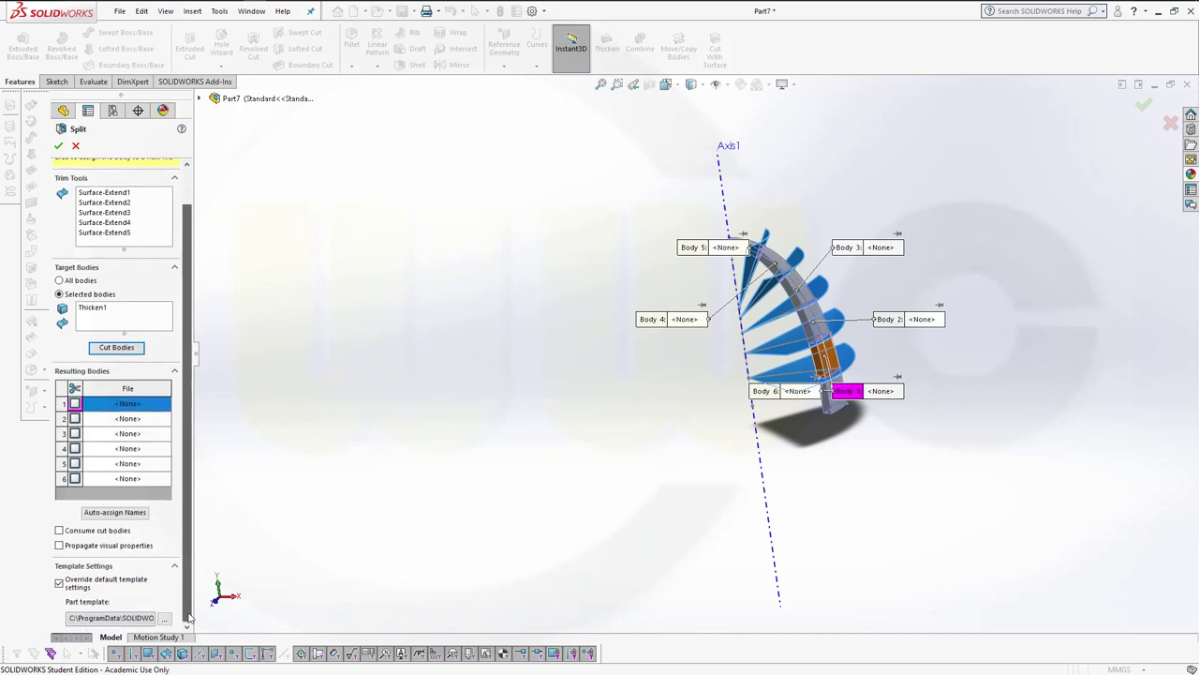
- Cancel the split and save the part as brick_dome
click(76, 146)
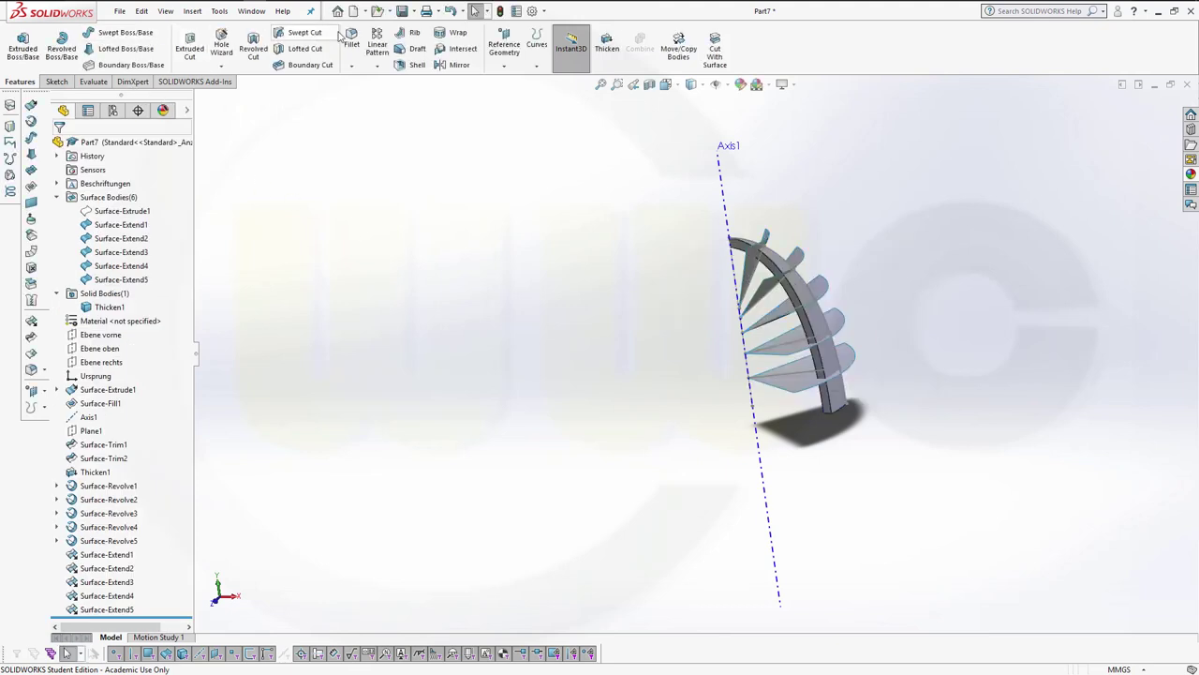
key(ctrl+s)
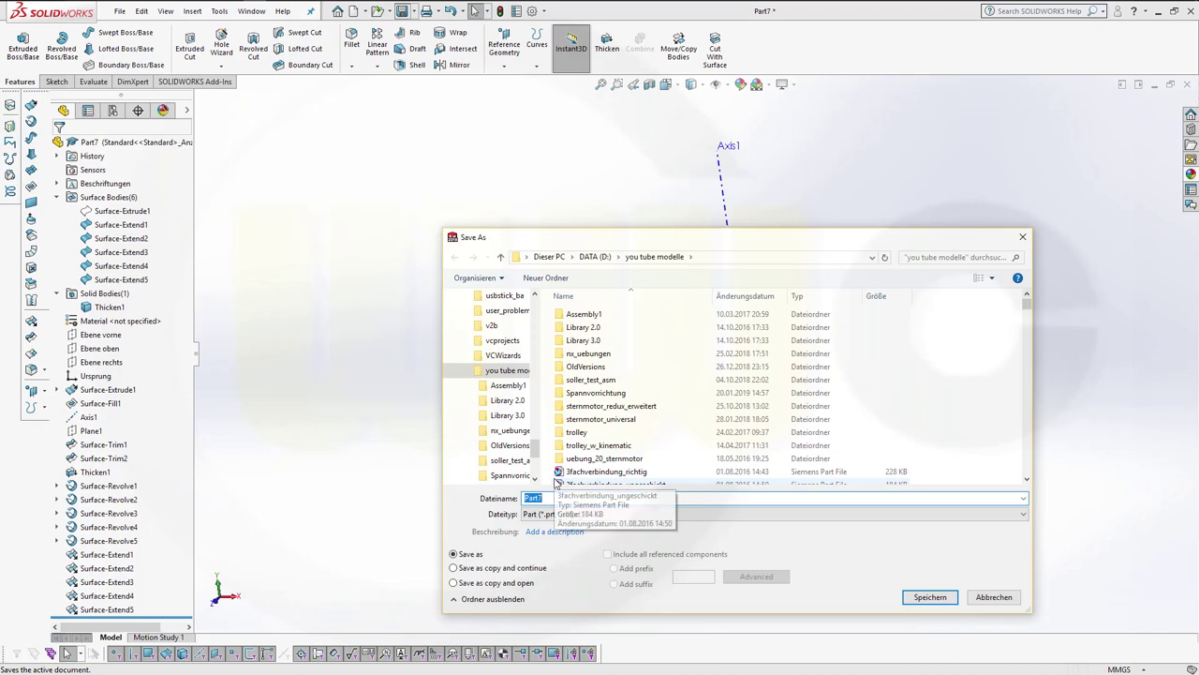
text(brick)
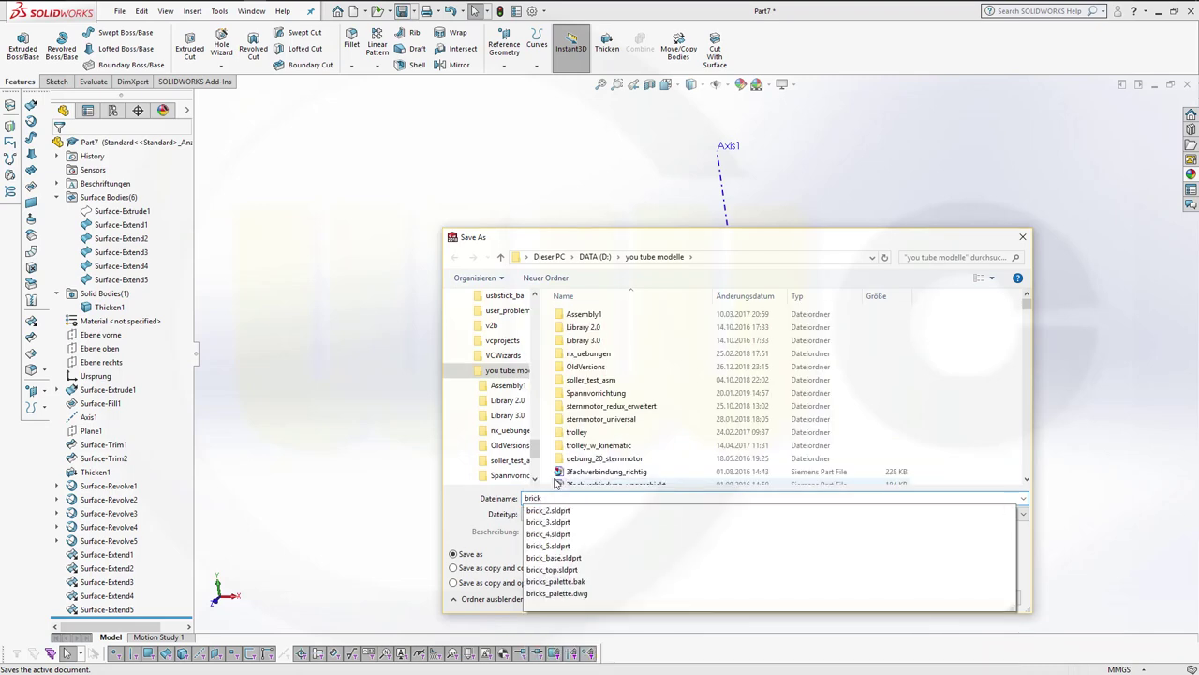
text(_dome)
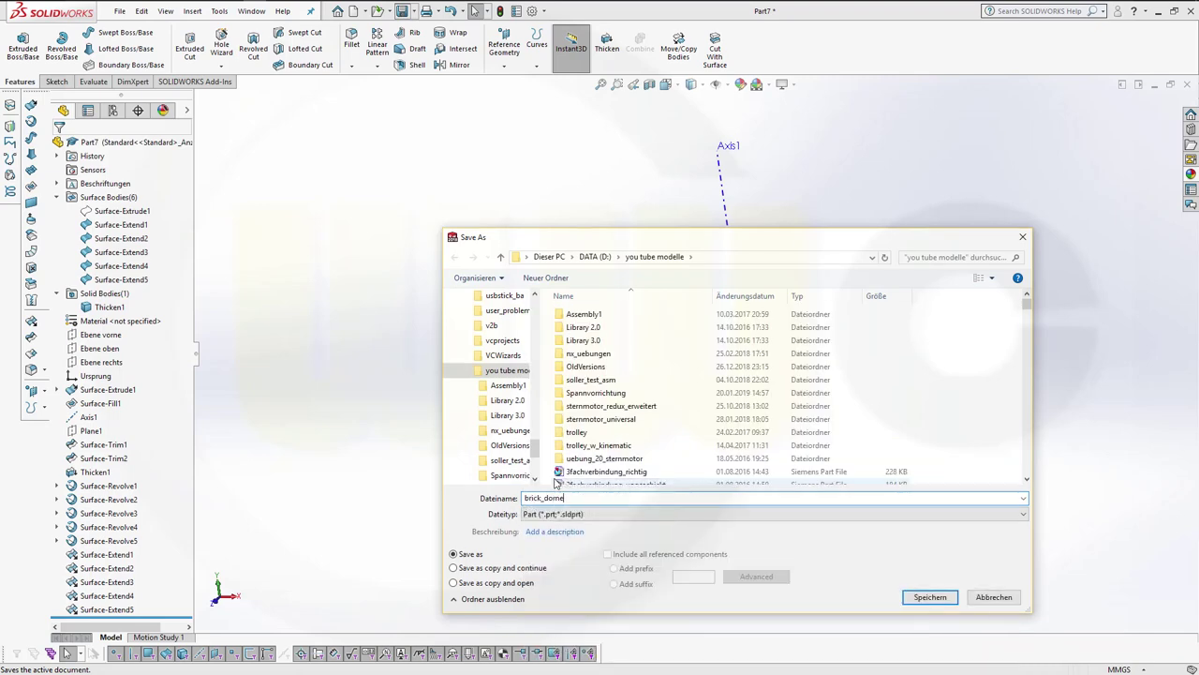
key(Return)
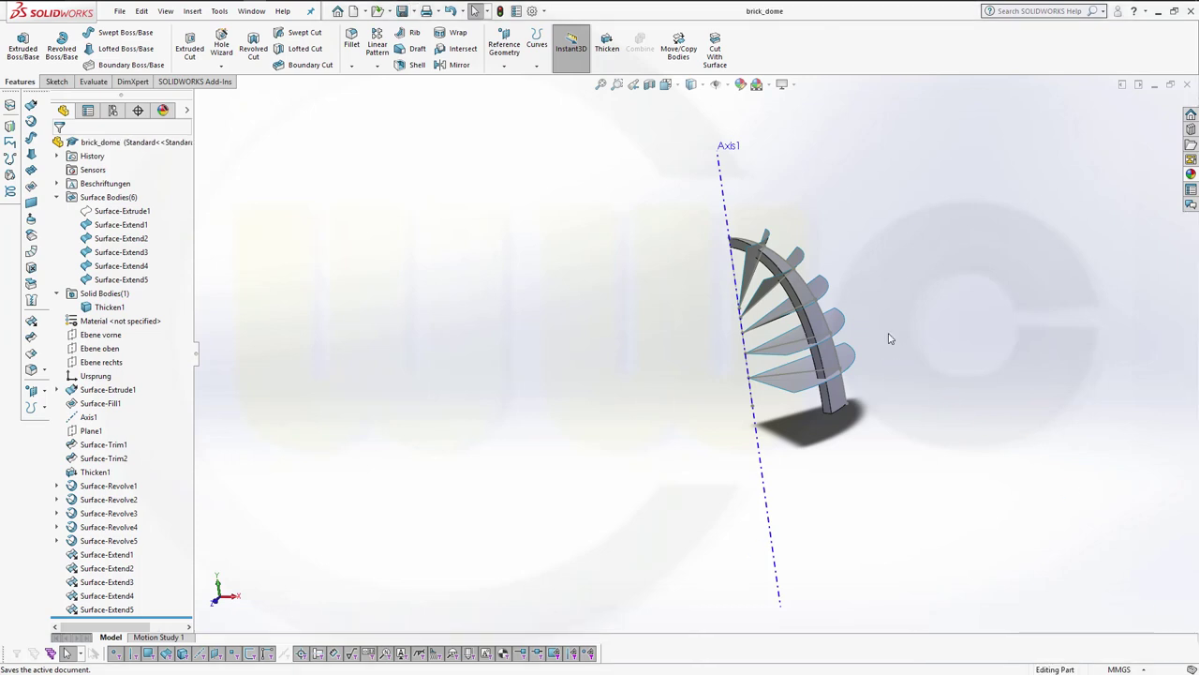
- Start a Split feature with Surface-Extend1 through Surface-Extend5 as the trim tools
click(219, 10)
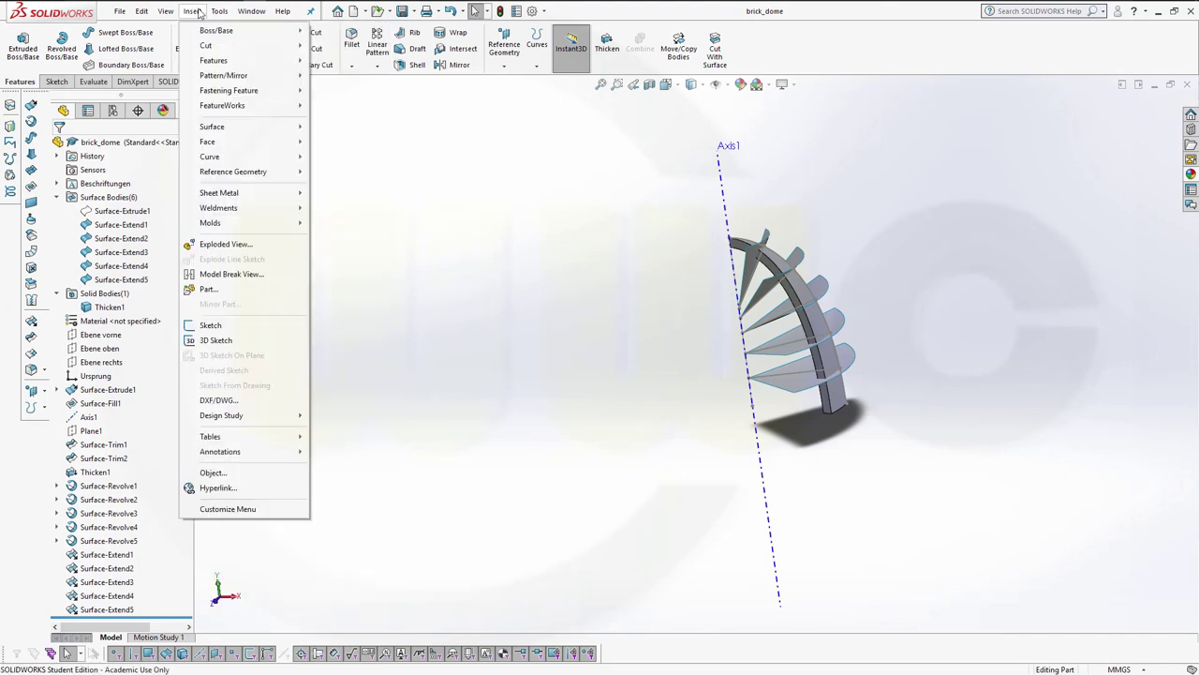
mouse_move(187, 88)
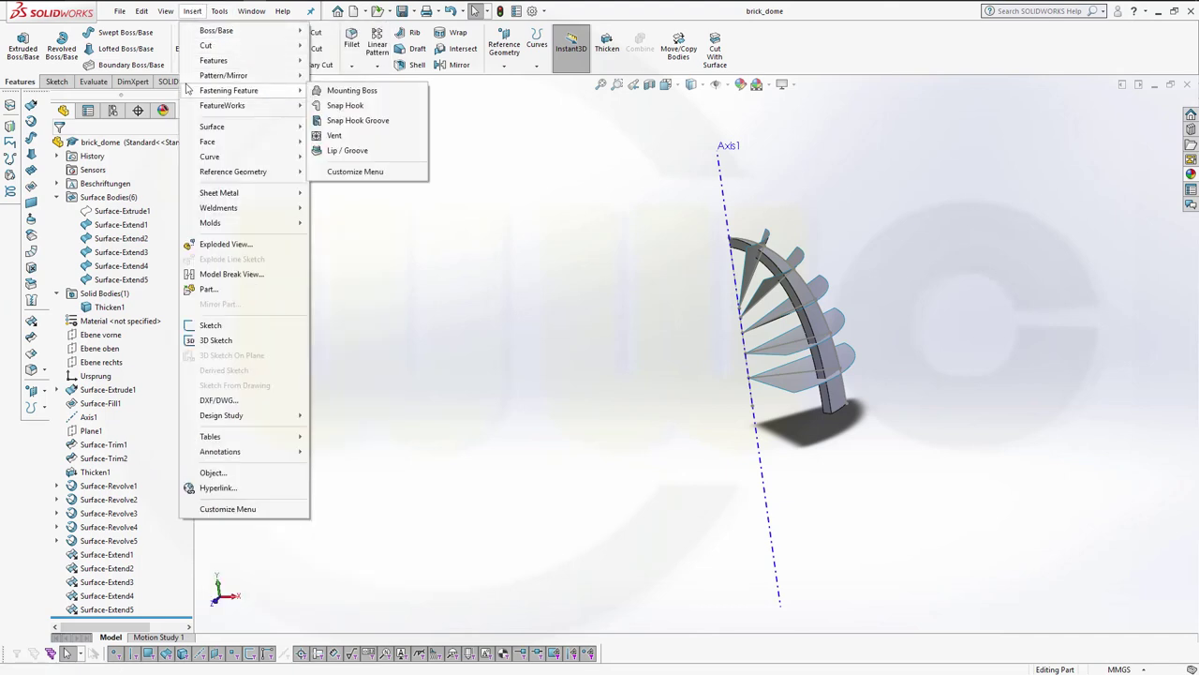
mouse_move(216, 60)
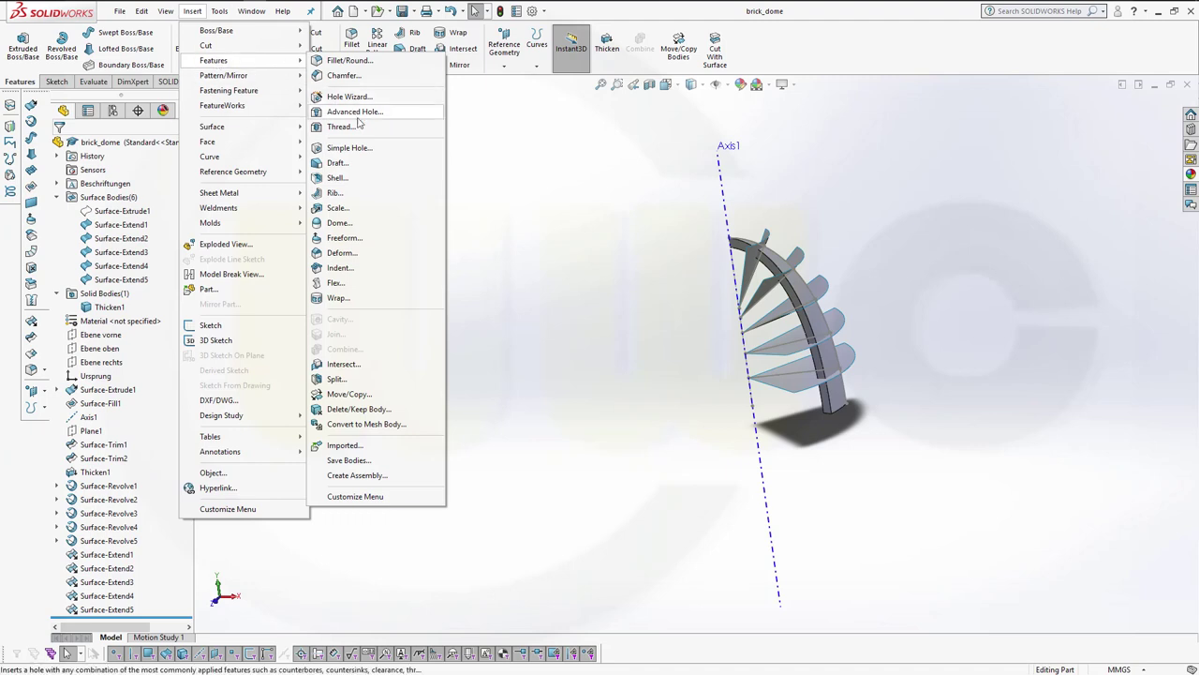
click(335, 381)
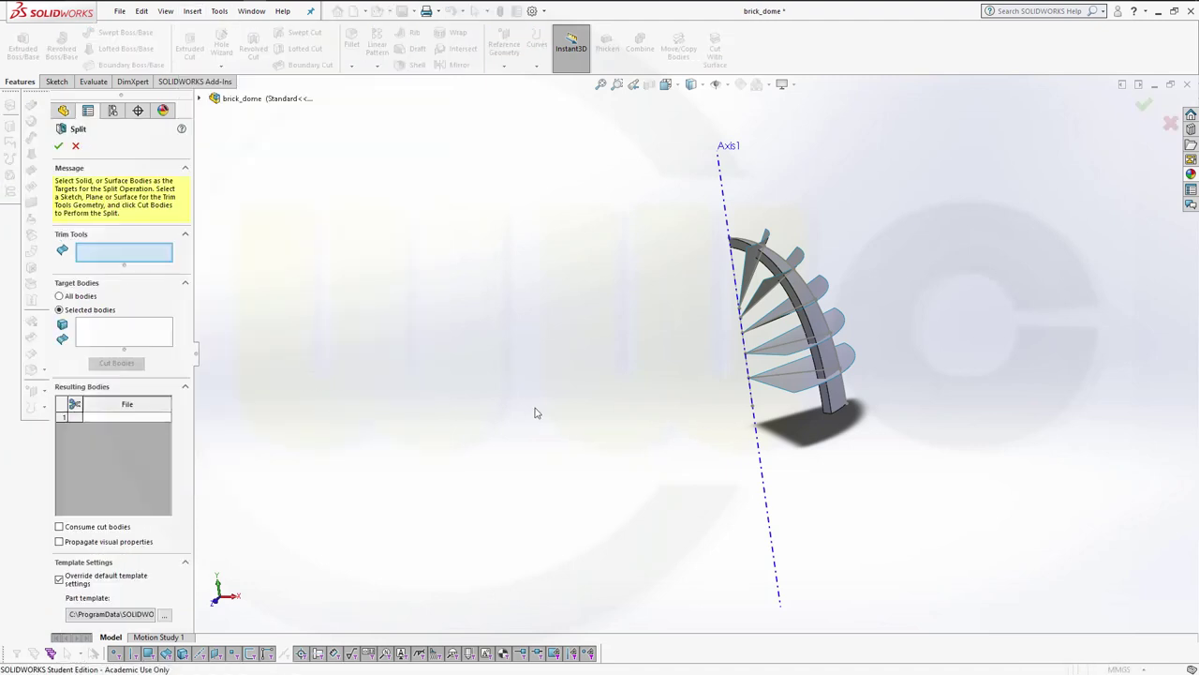
click(757, 273)
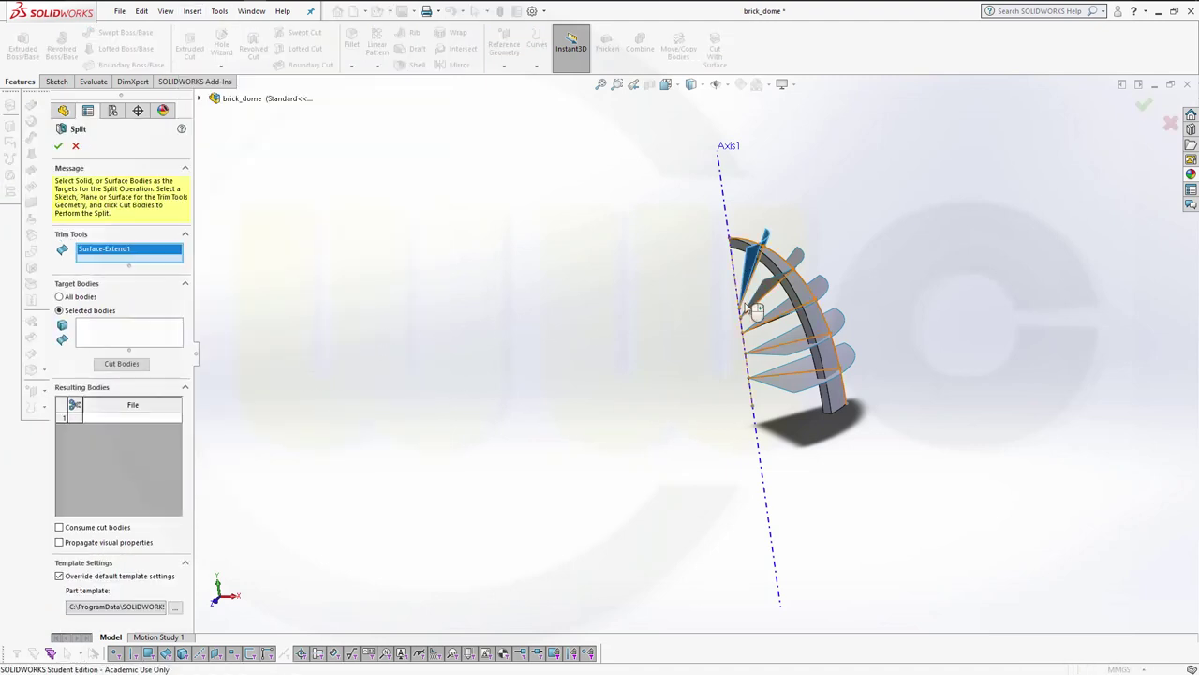
click(781, 317)
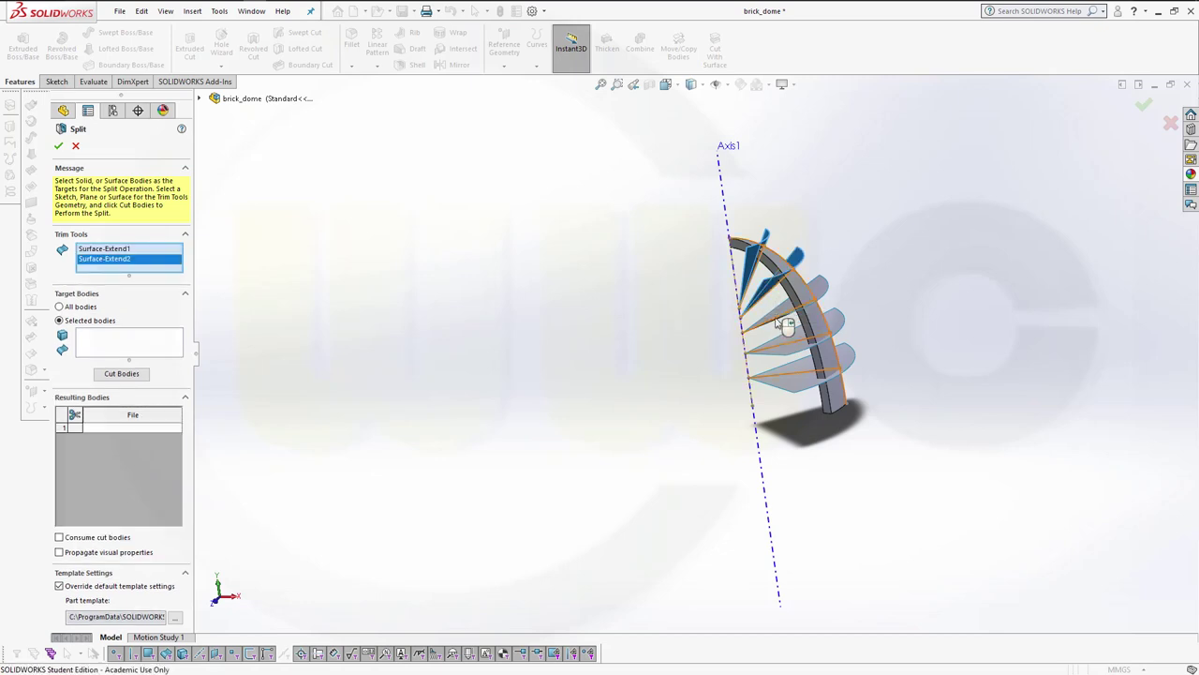
click(785, 338)
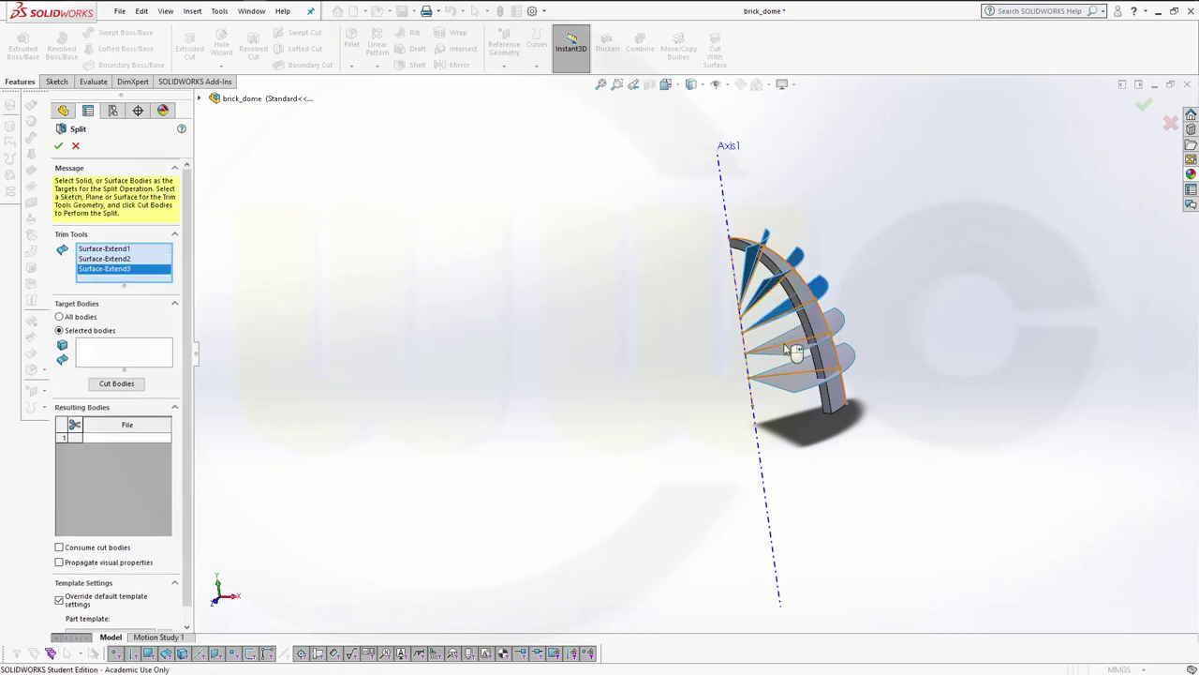
click(792, 367)
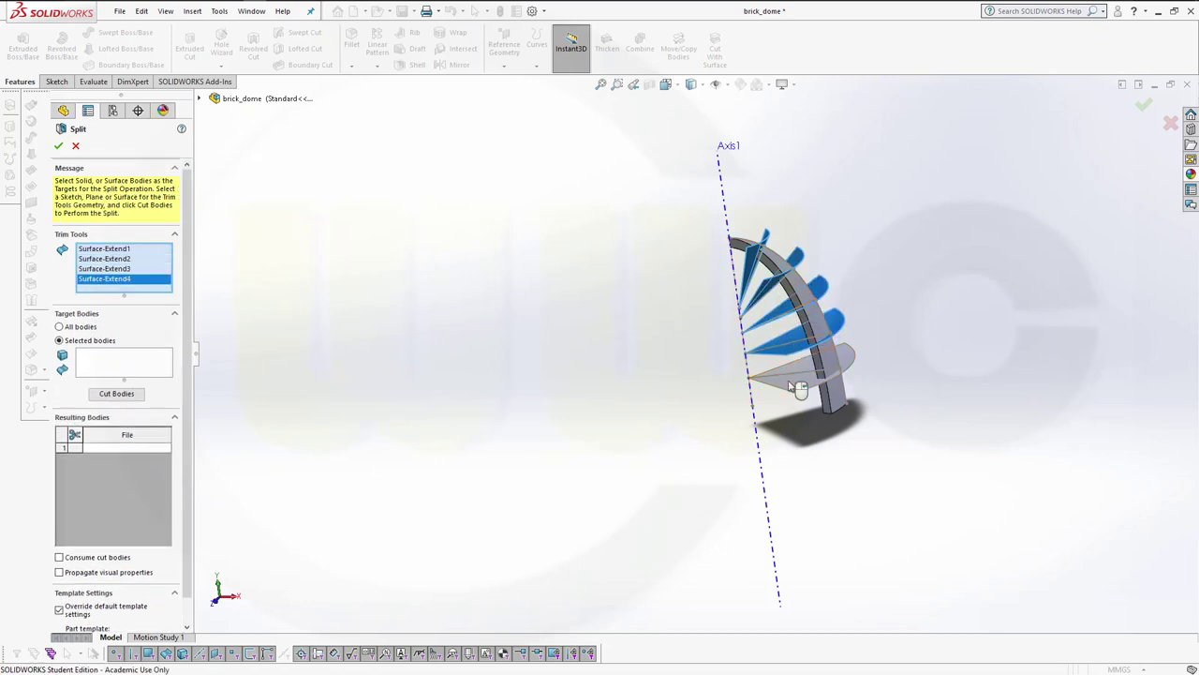
click(790, 393)
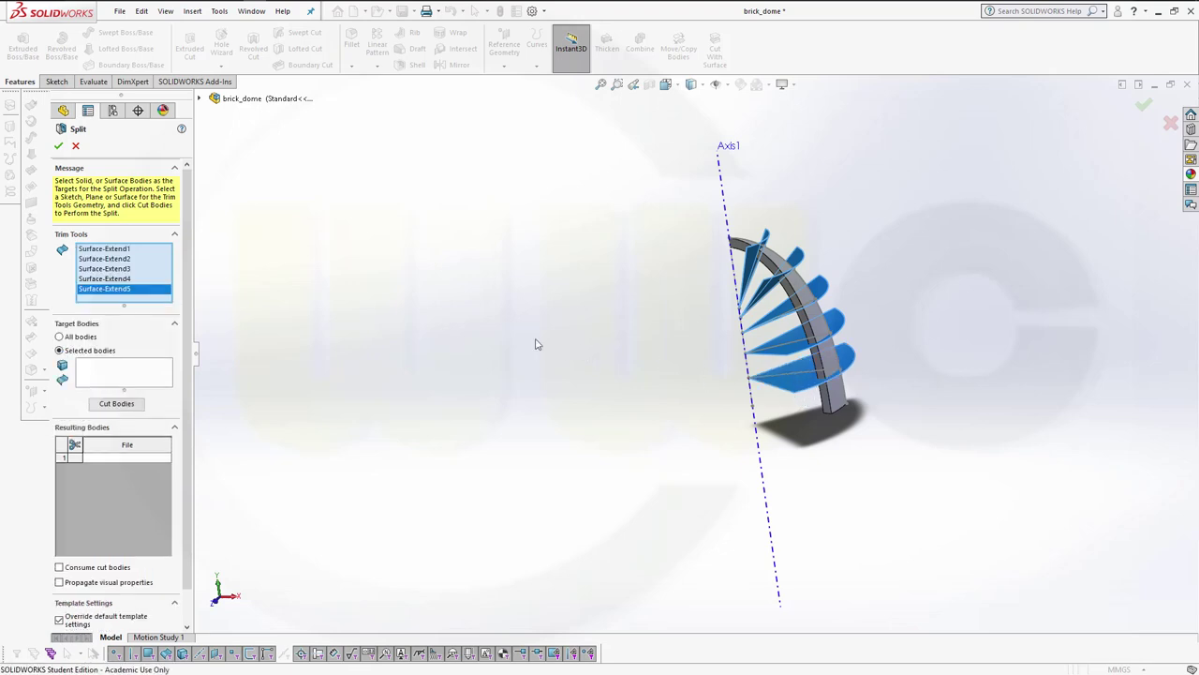
- Choose Thicken1 as the target body and cut it into six resulting bodies
click(131, 378)
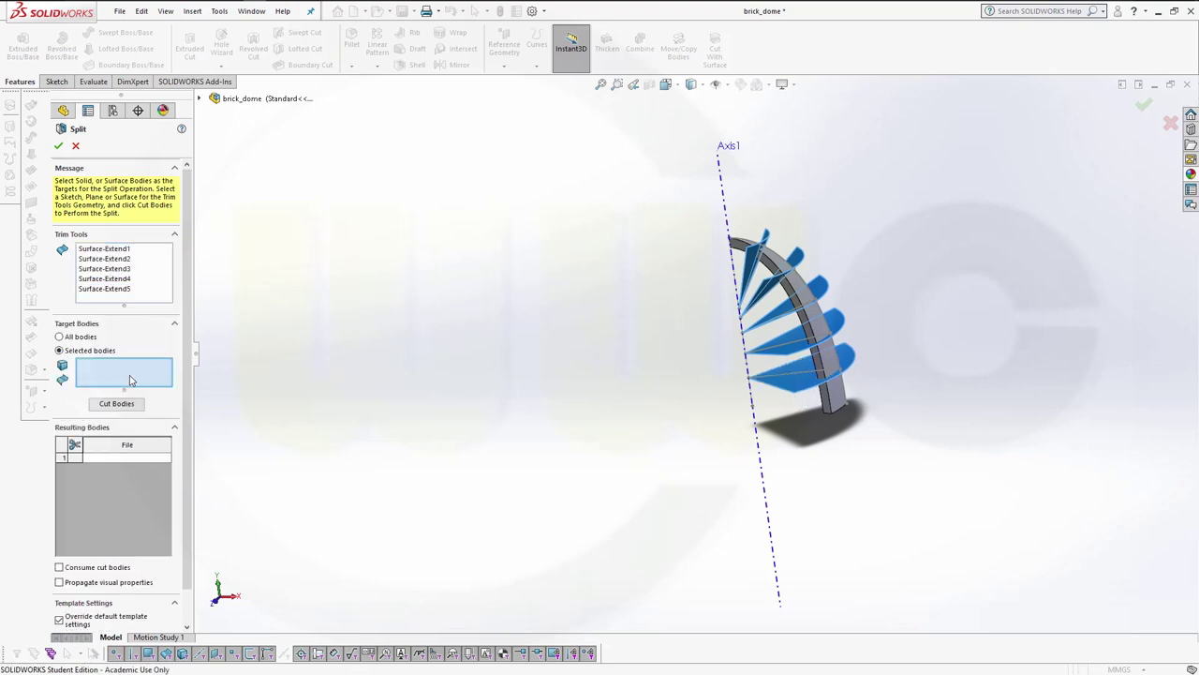
click(837, 420)
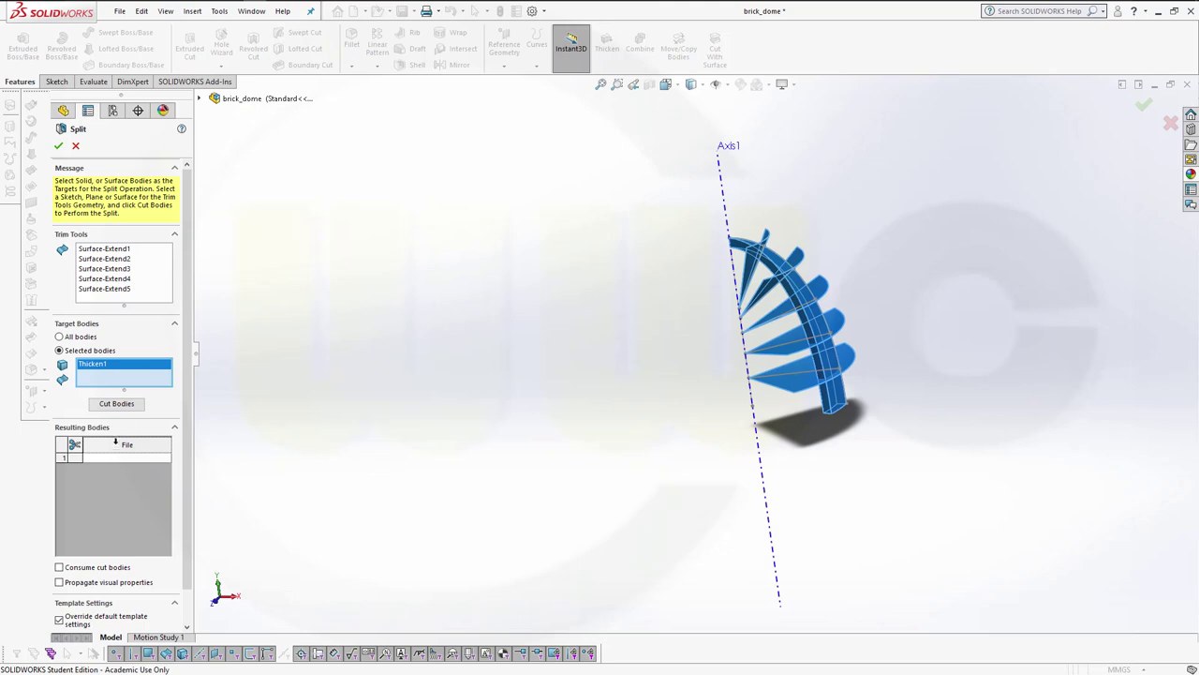
click(118, 403)
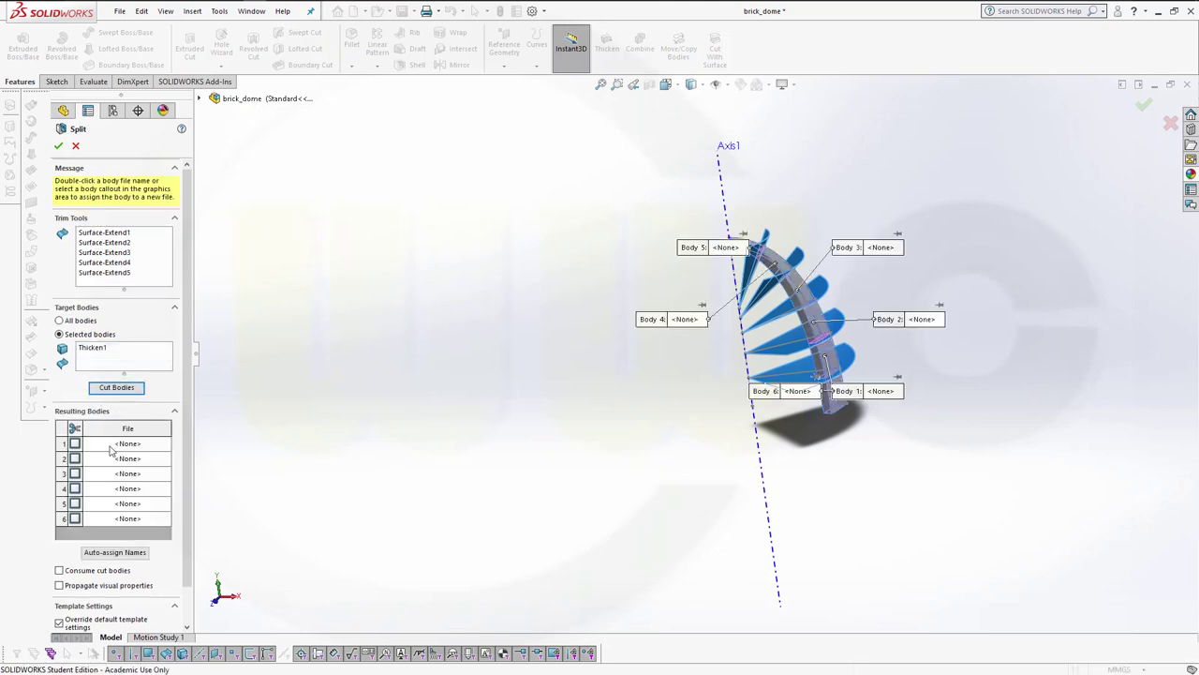
- Save resulting bodies 1 and 2 as part files 2_brick and 3_brick
click(151, 446)
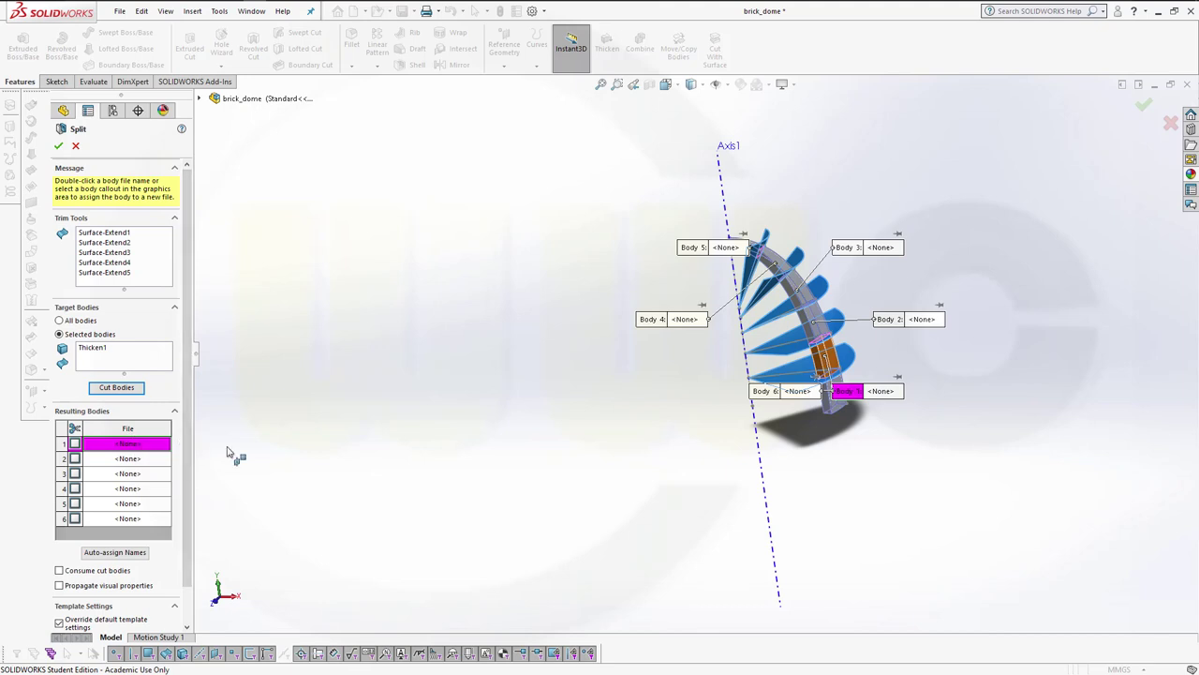
double_click(129, 446)
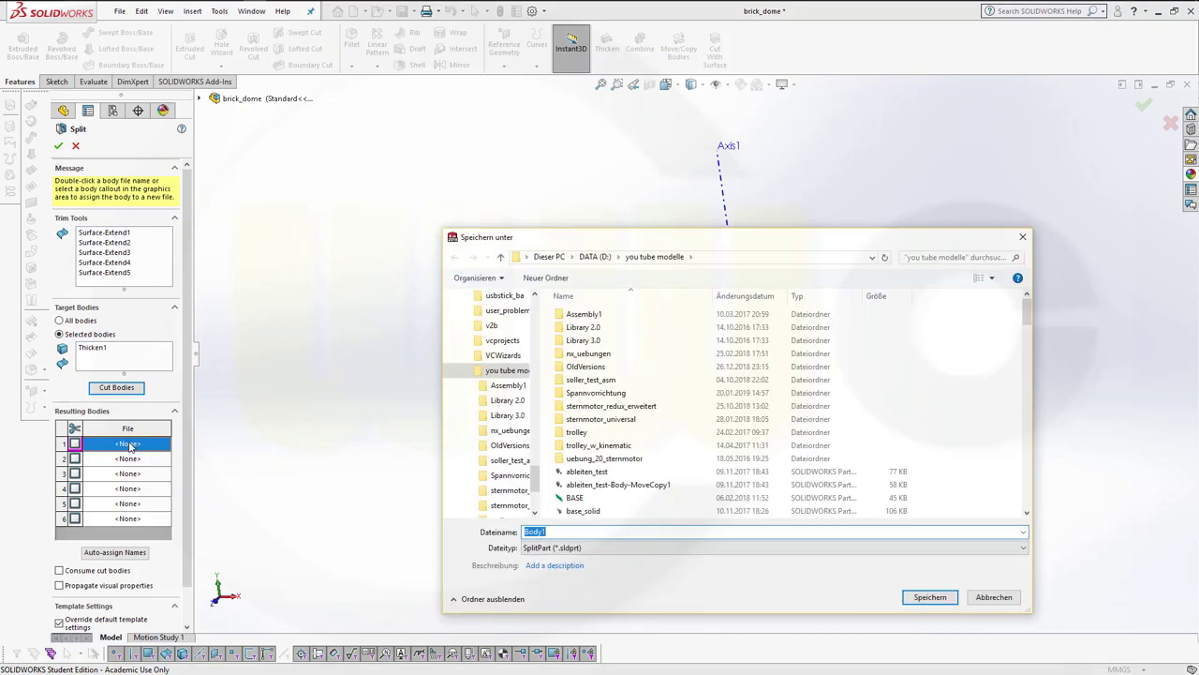
text(2_brick)
key(Return)
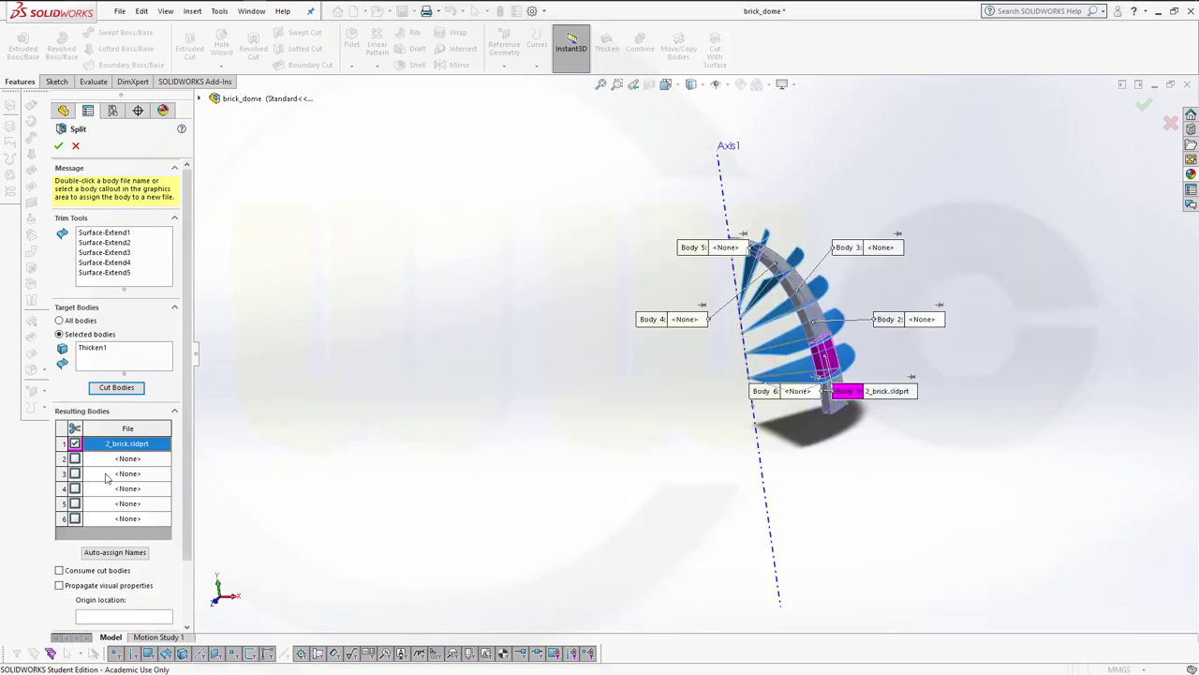
double_click(128, 459)
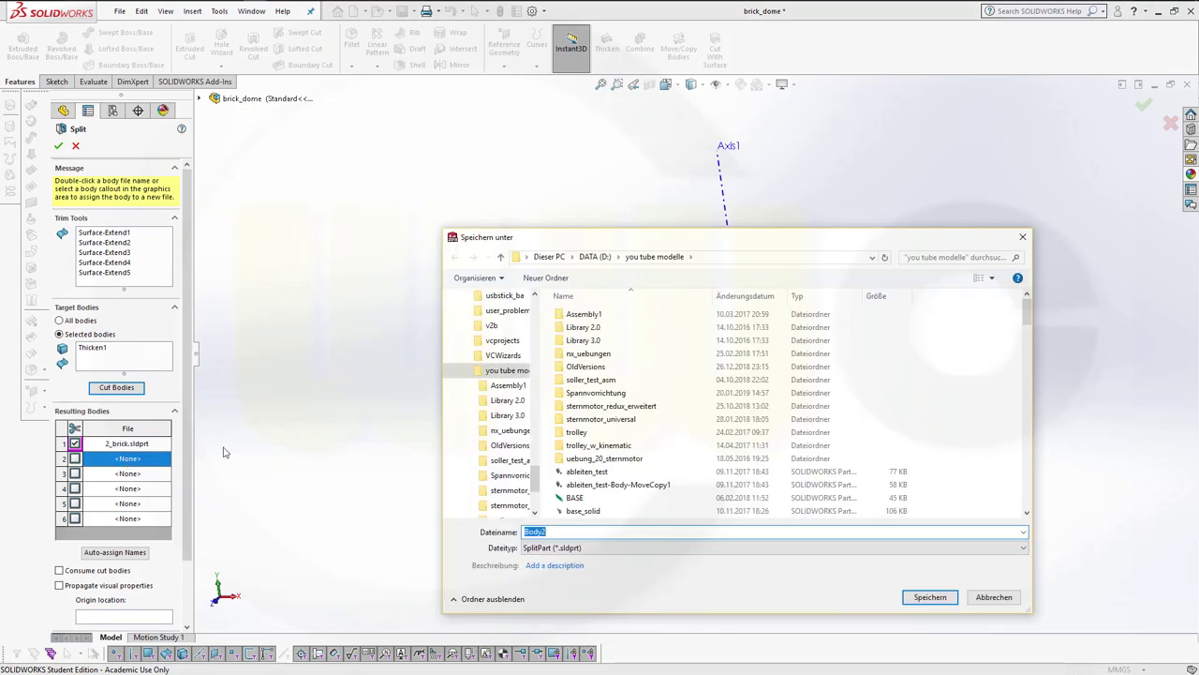
drag(661, 229, 696, 255)
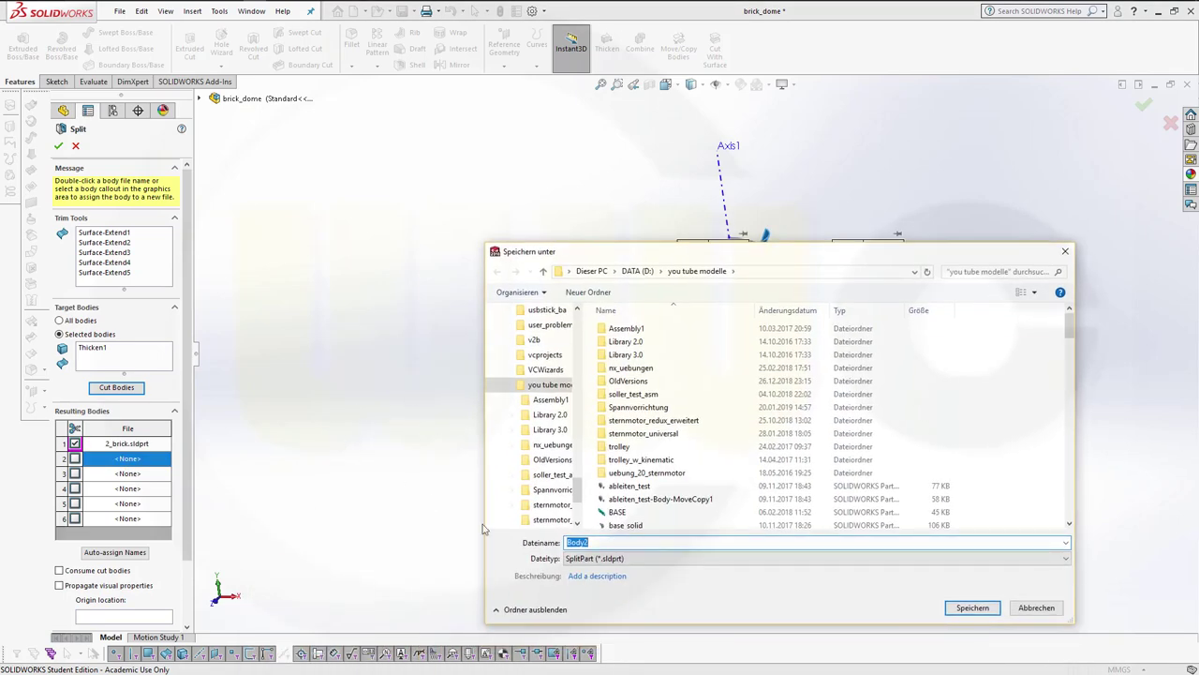
text(3_brick)
key(Return)
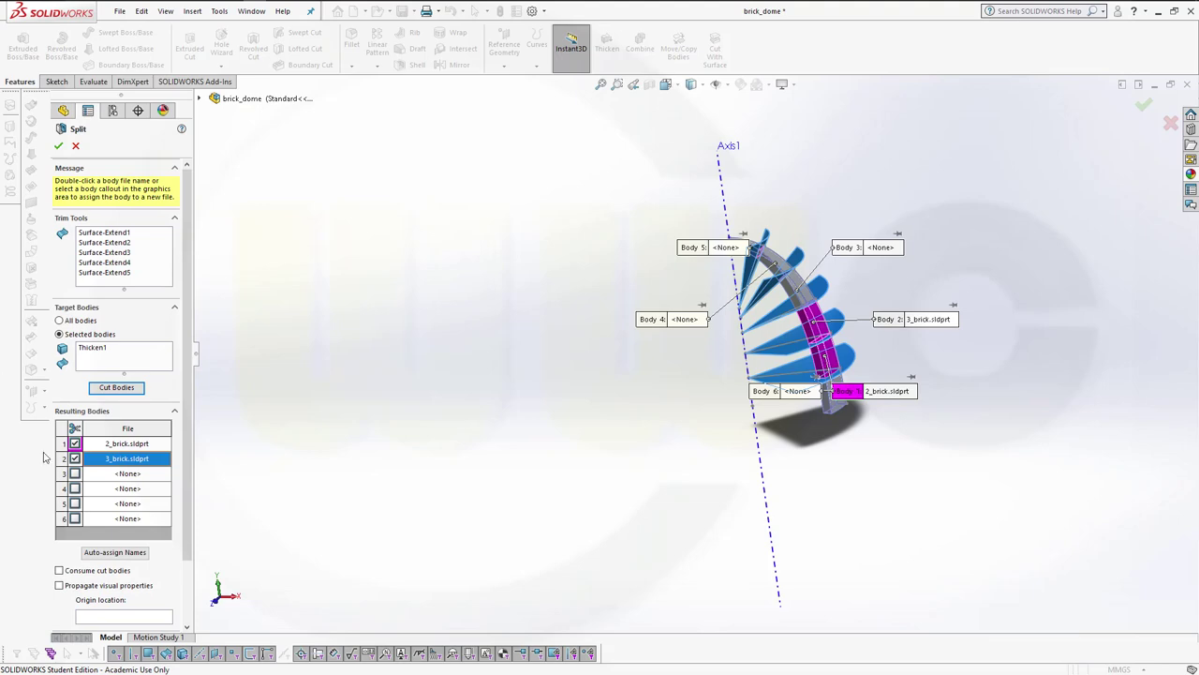
- Save resulting bodies 3 and 4 as part files 4_brick and 5_brick
double_click(124, 473)
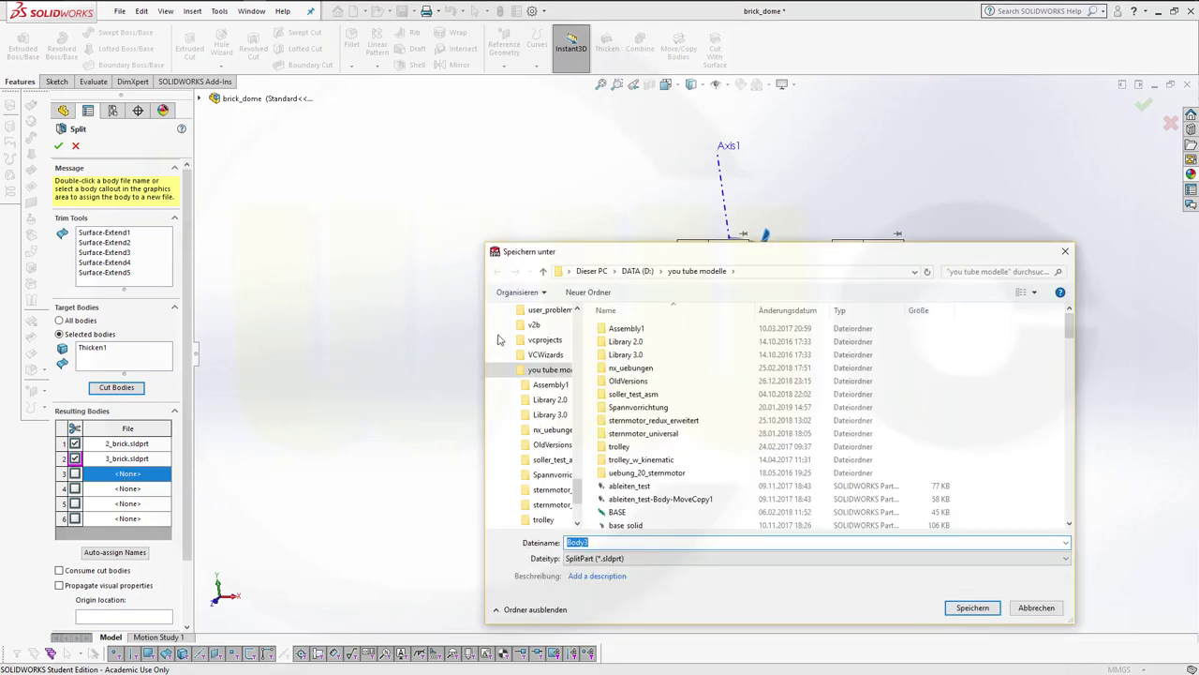
drag(562, 251, 366, 341)
drag(607, 321, 601, 223)
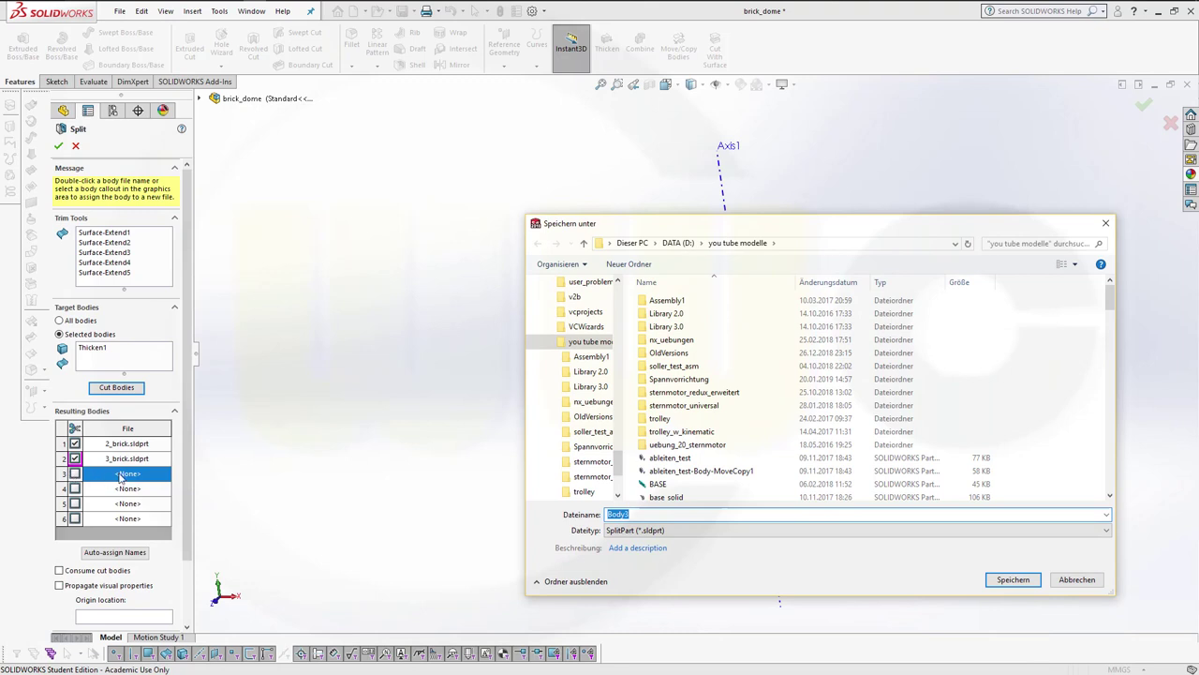
text(4_brick)
key(Return)
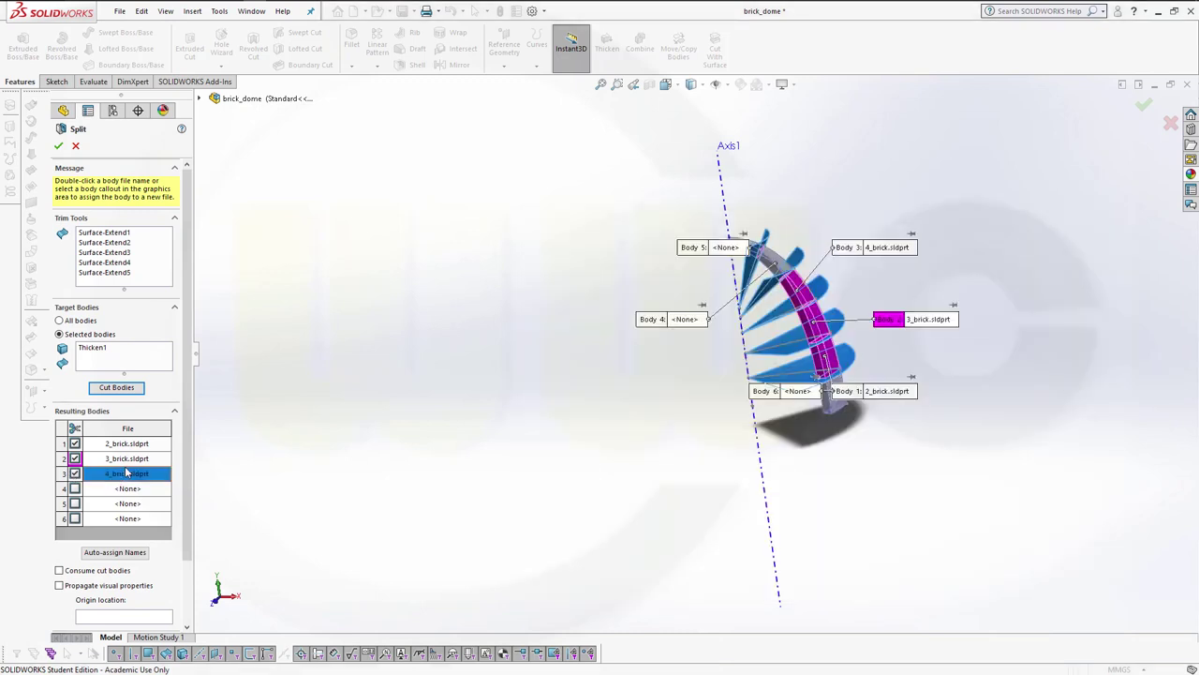
double_click(128, 488)
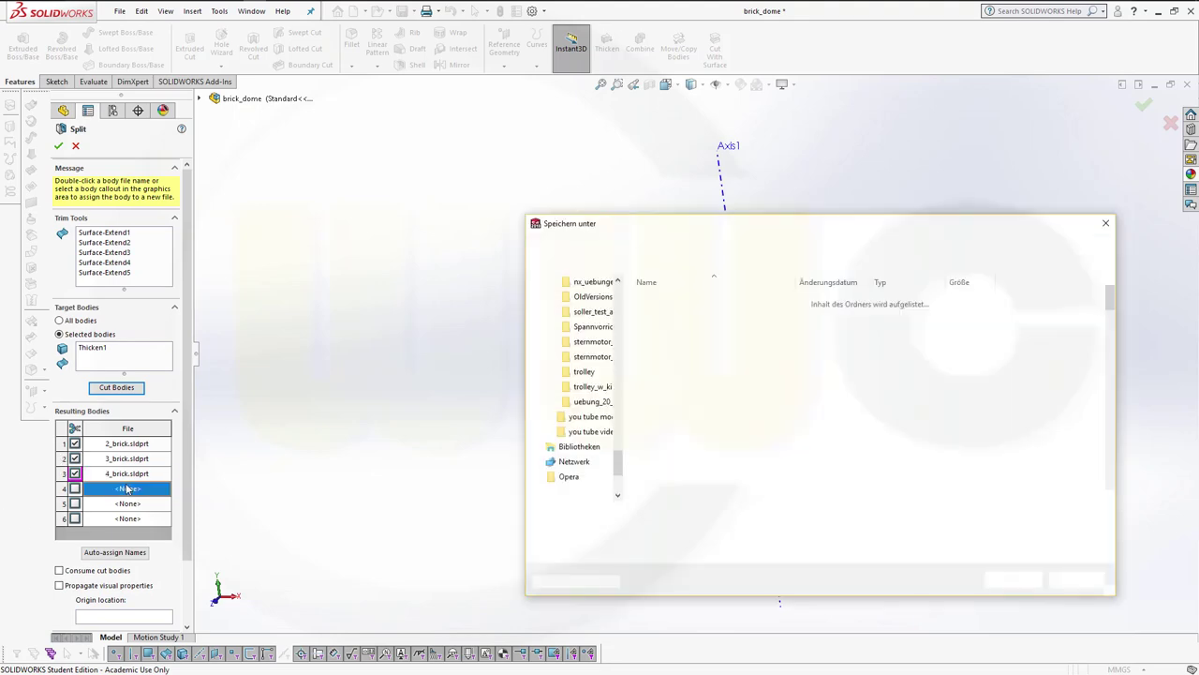
drag(698, 234, 691, 306)
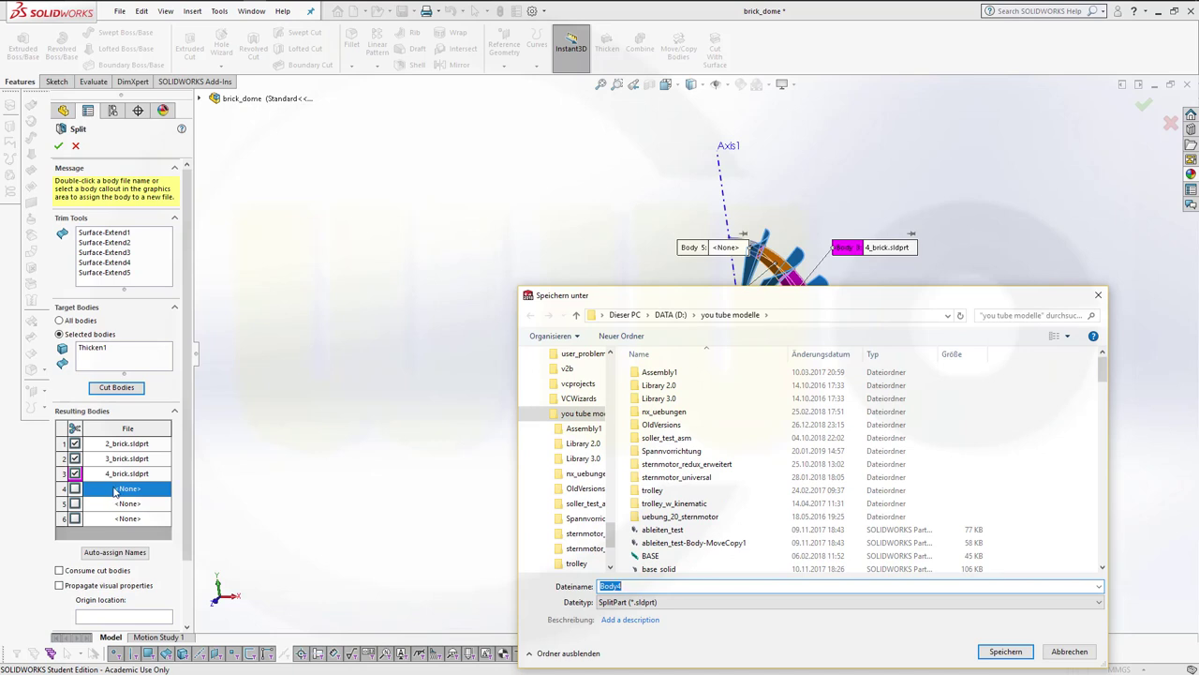
click(116, 491)
text(5_br)
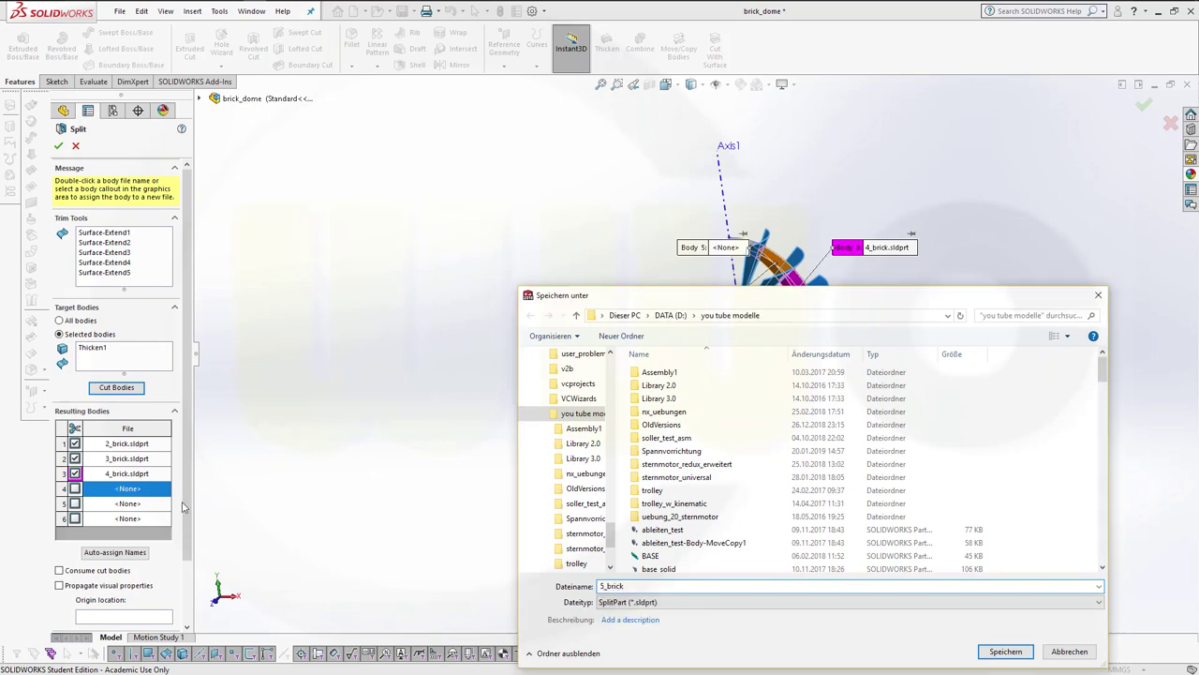
text(ick)
key(Return)
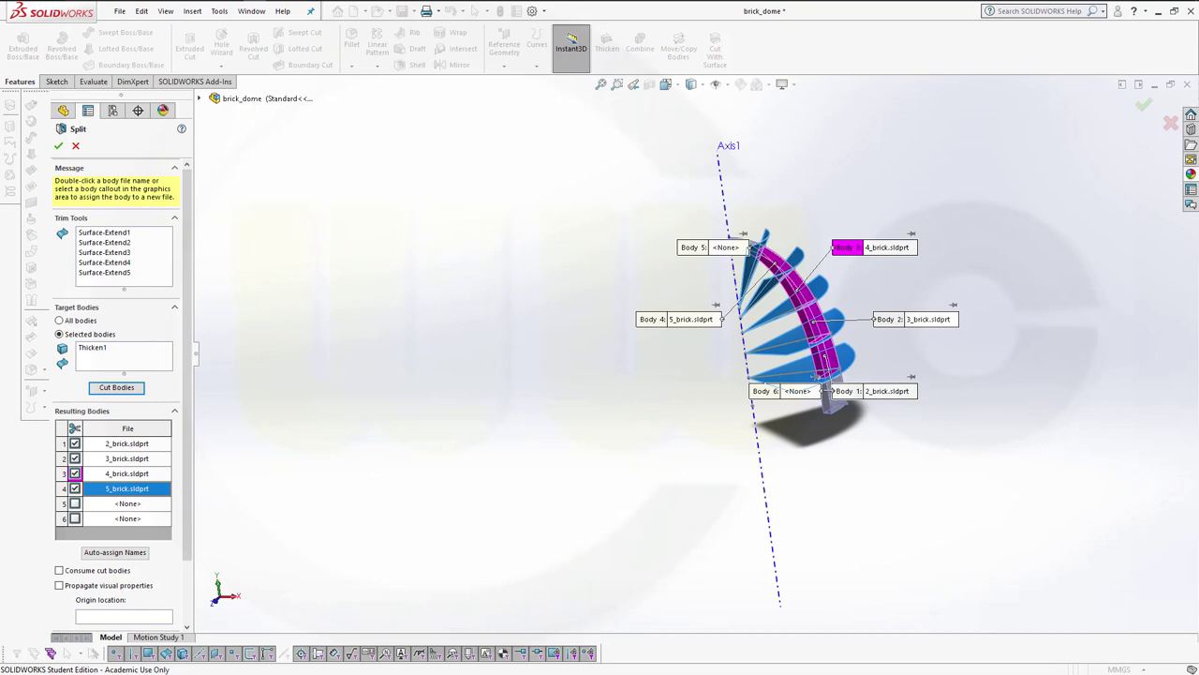
- Save resulting bodies 5 and 6 as part files top_brick and base_brick
double_click(110, 504)
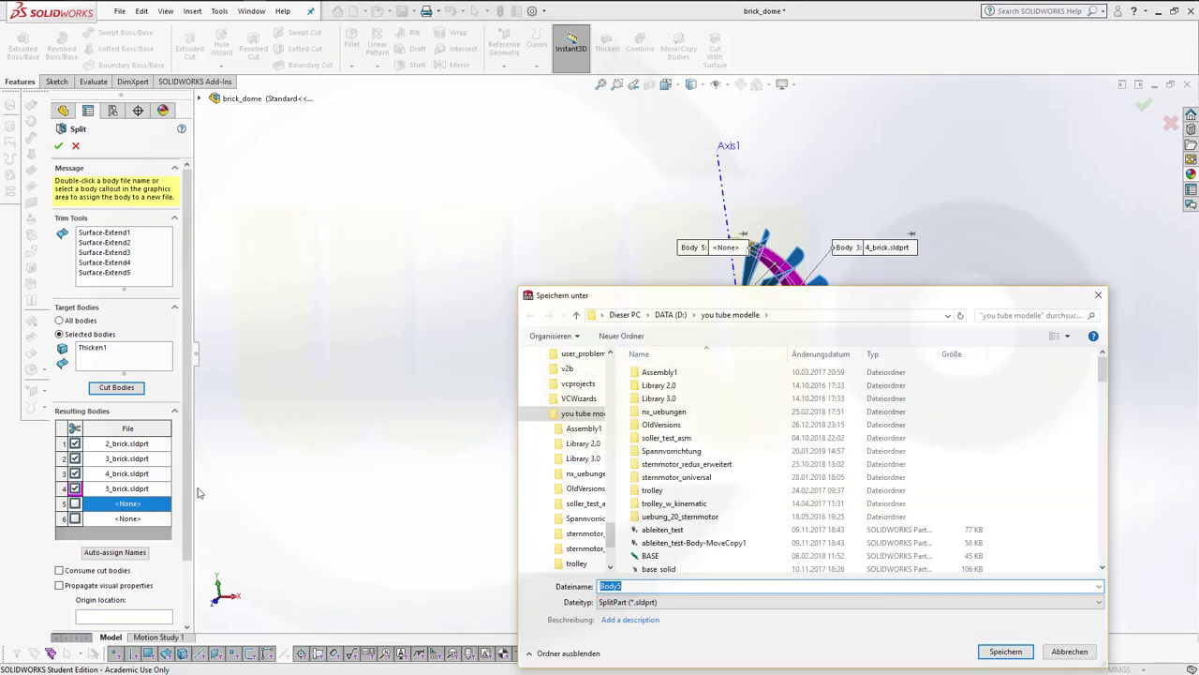
text(top)
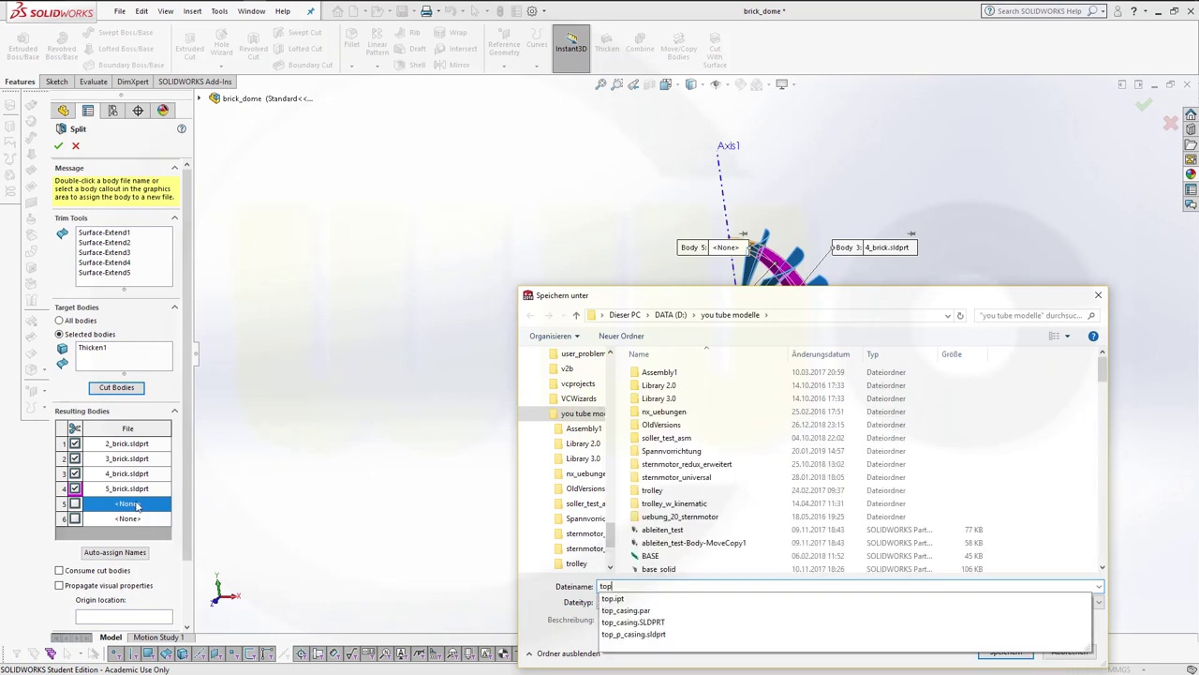
text(_b)
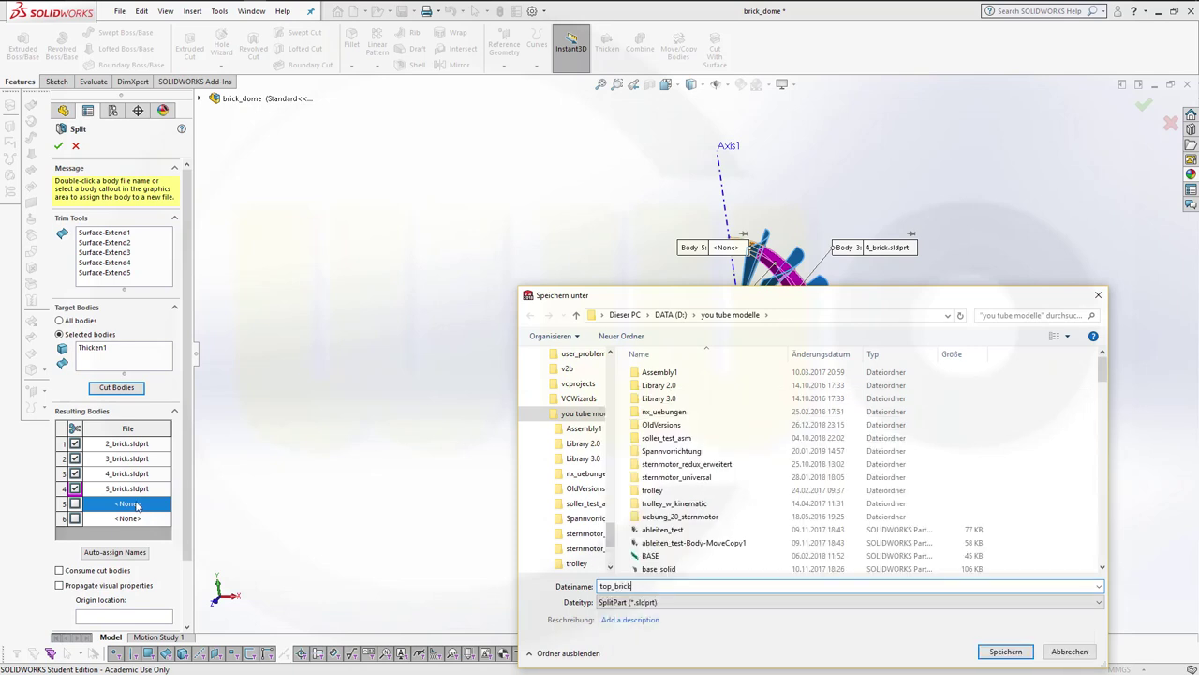
text(rick)
key(Return)
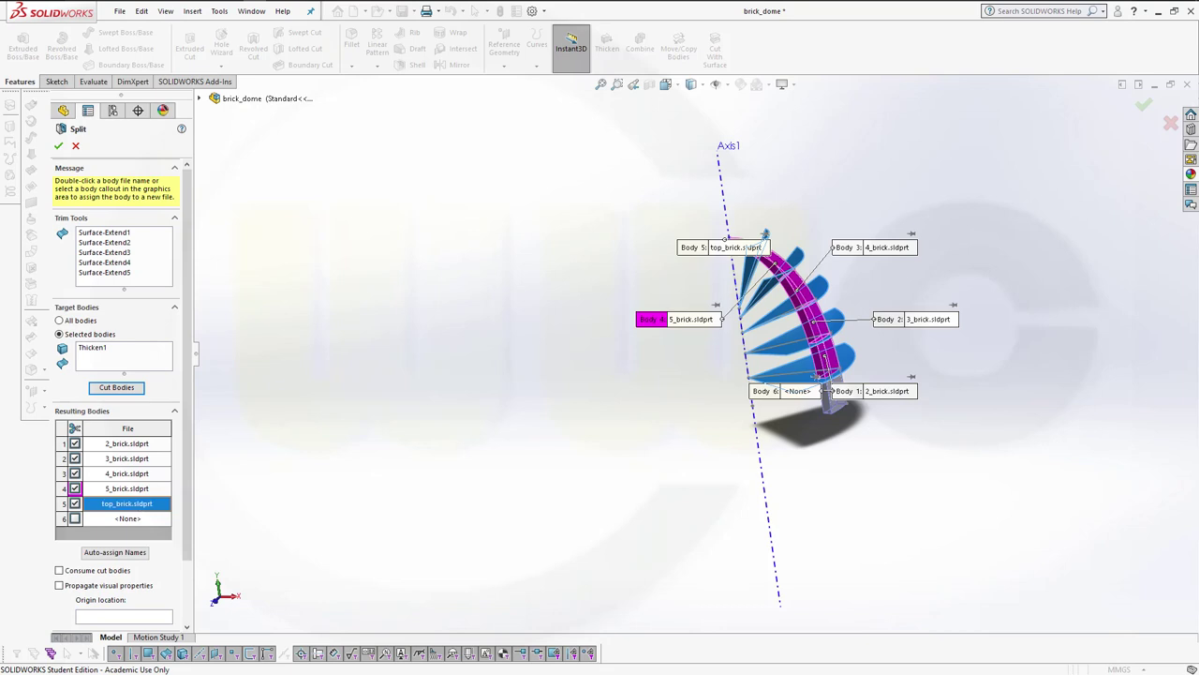
double_click(126, 520)
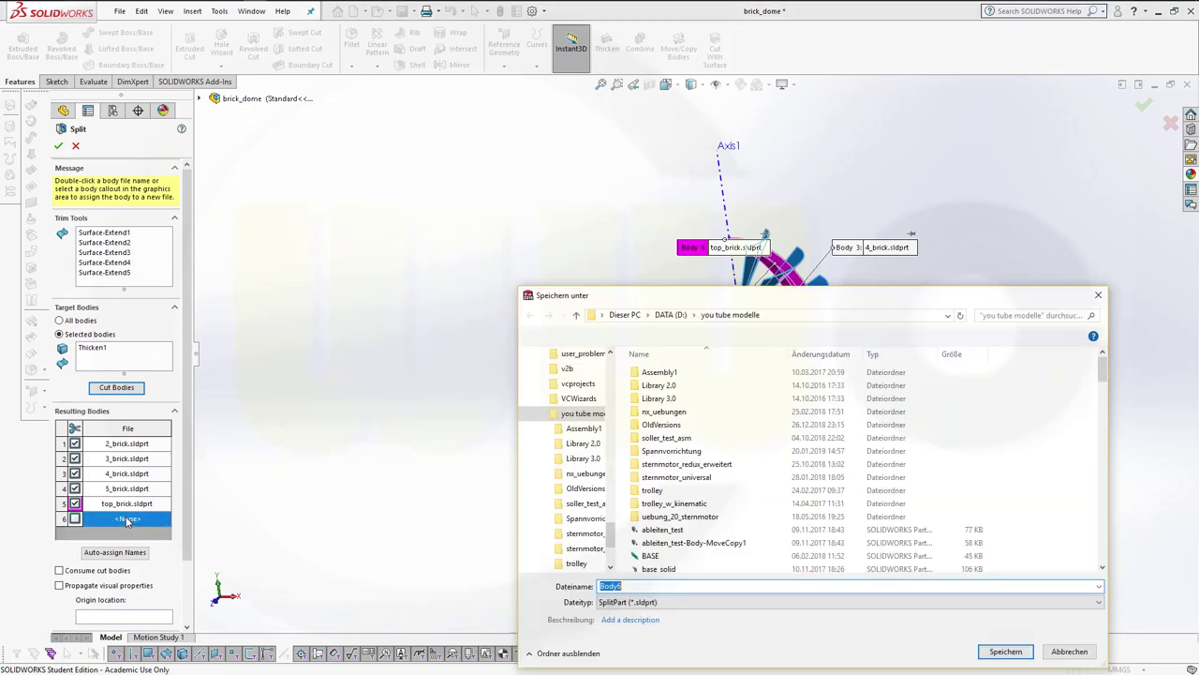
drag(790, 298, 677, 299)
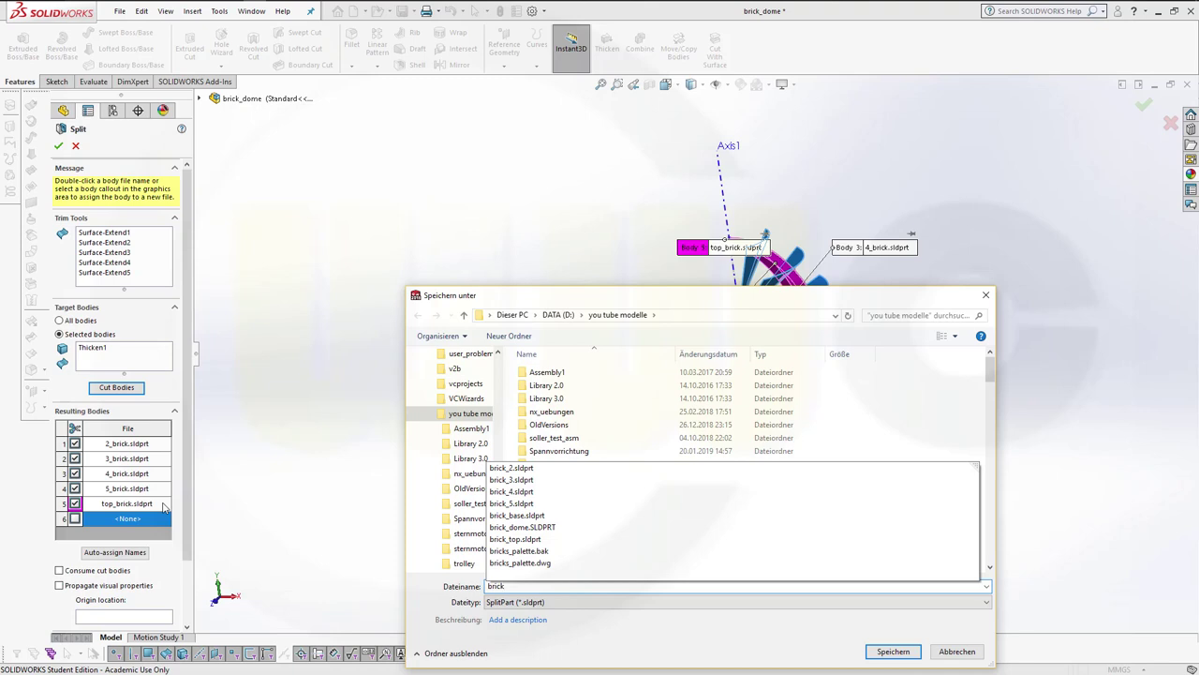
key(BackSpace)
key(BackSpace)
key(BackSpace)
key(BackSpace)
key(BackSpace)
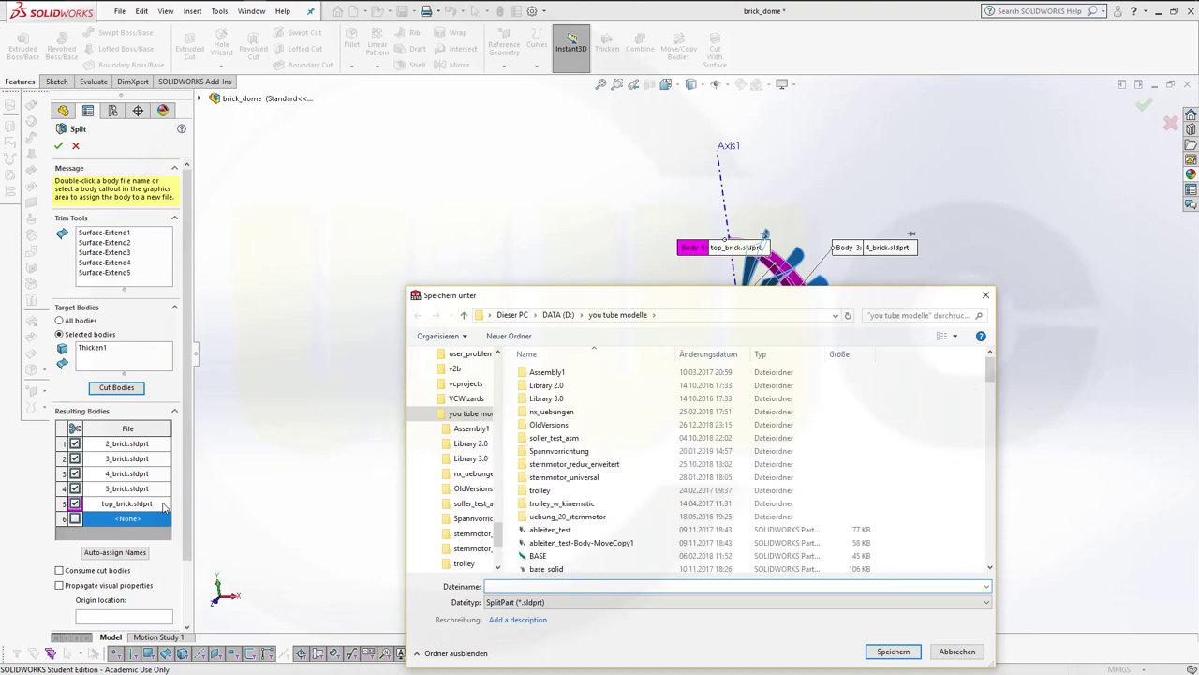
text(base_)
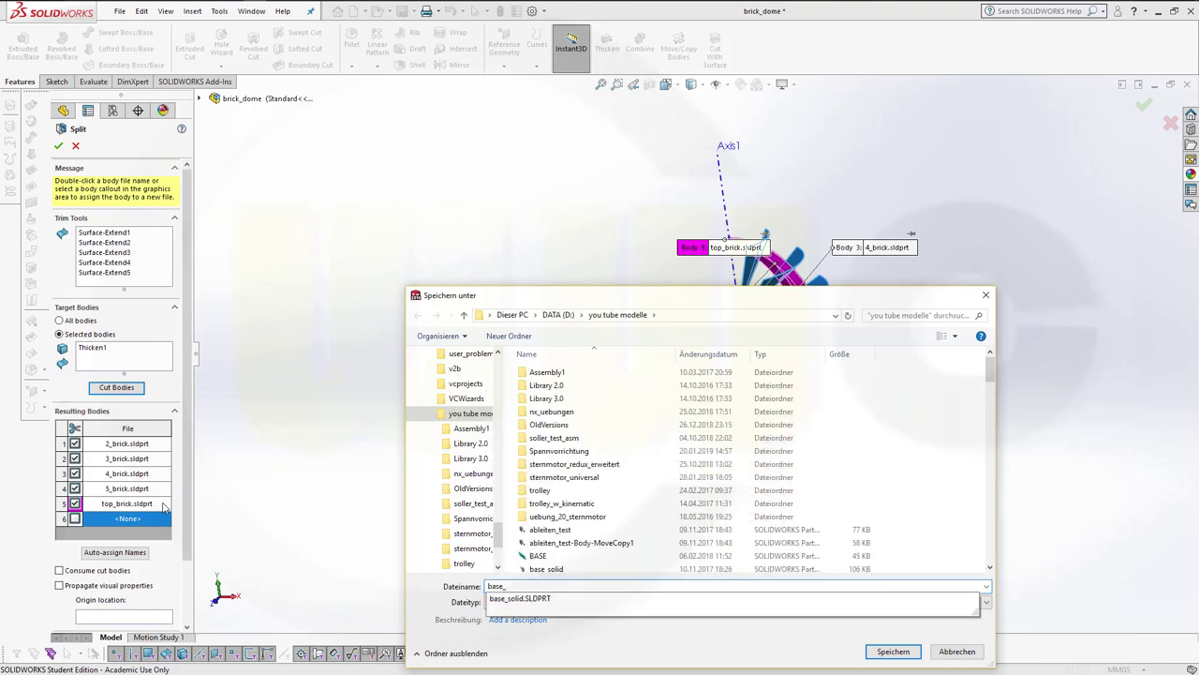
text(brick)
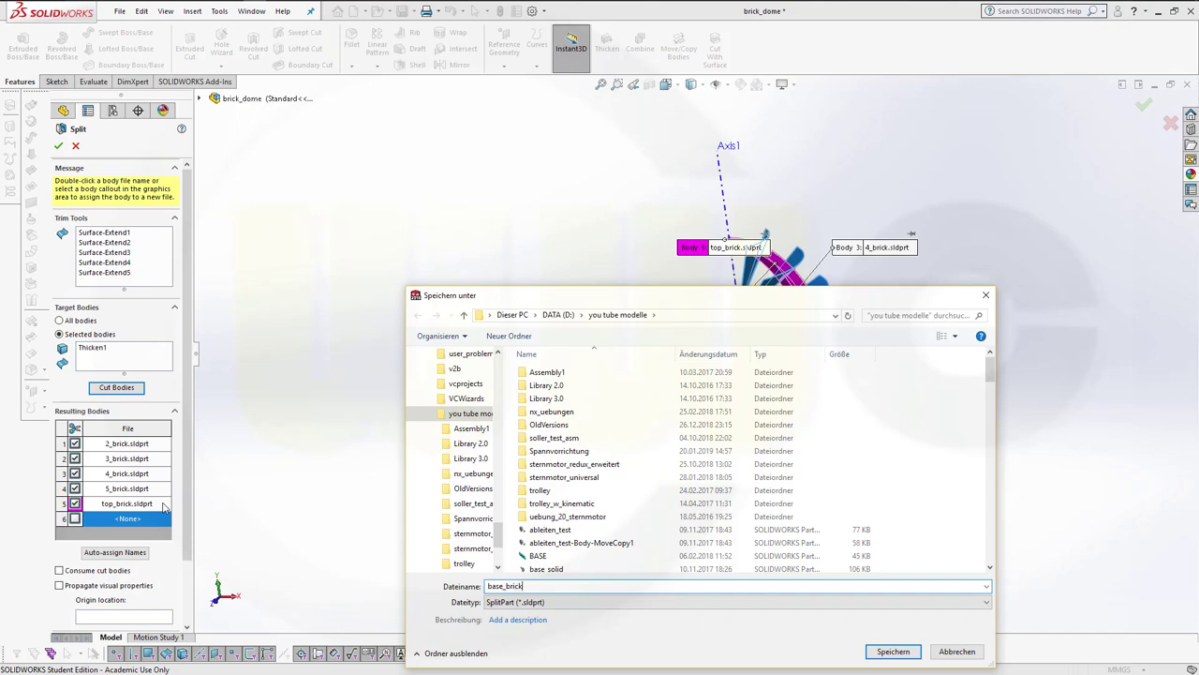
key(Return)
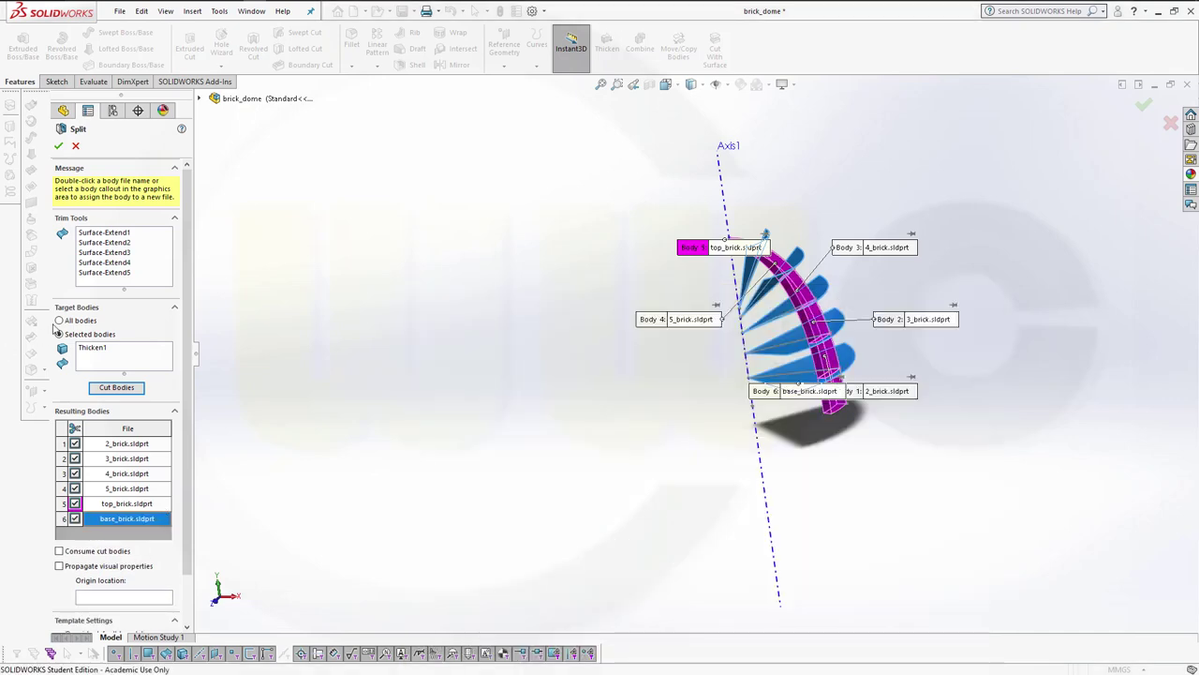
scroll(250, 450, down, 3)
scroll(225, 375, up, 3)
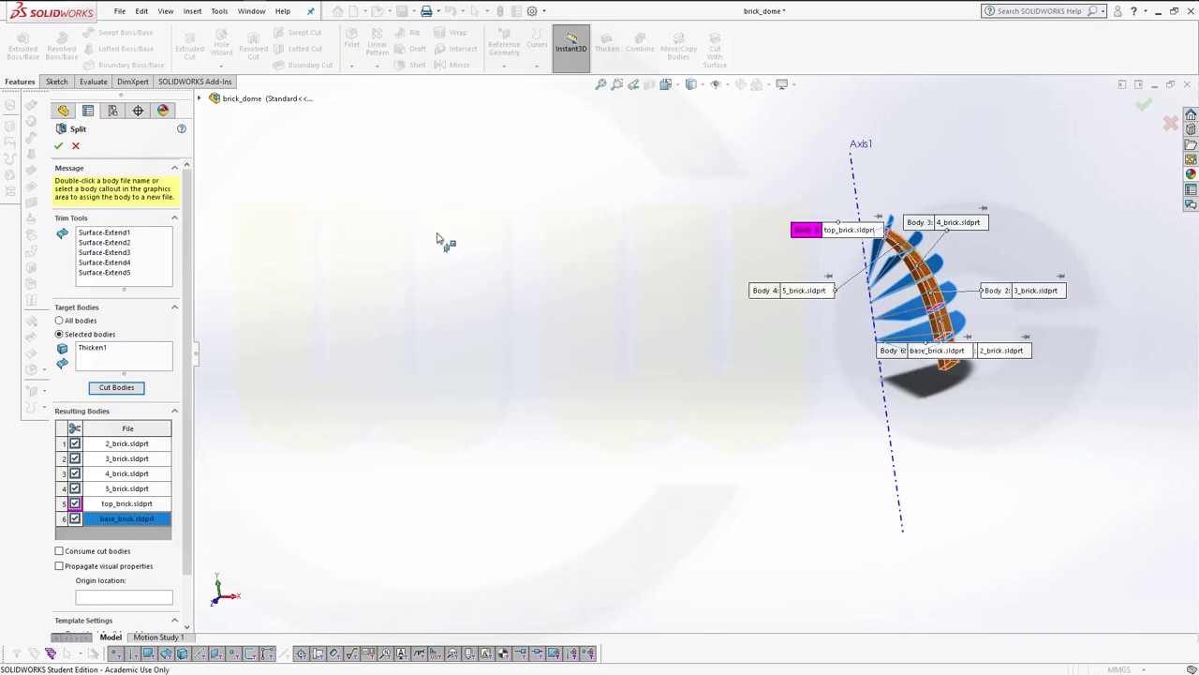
- Apply the split, keeping the base part's units for every derived brick part
click(57, 146)
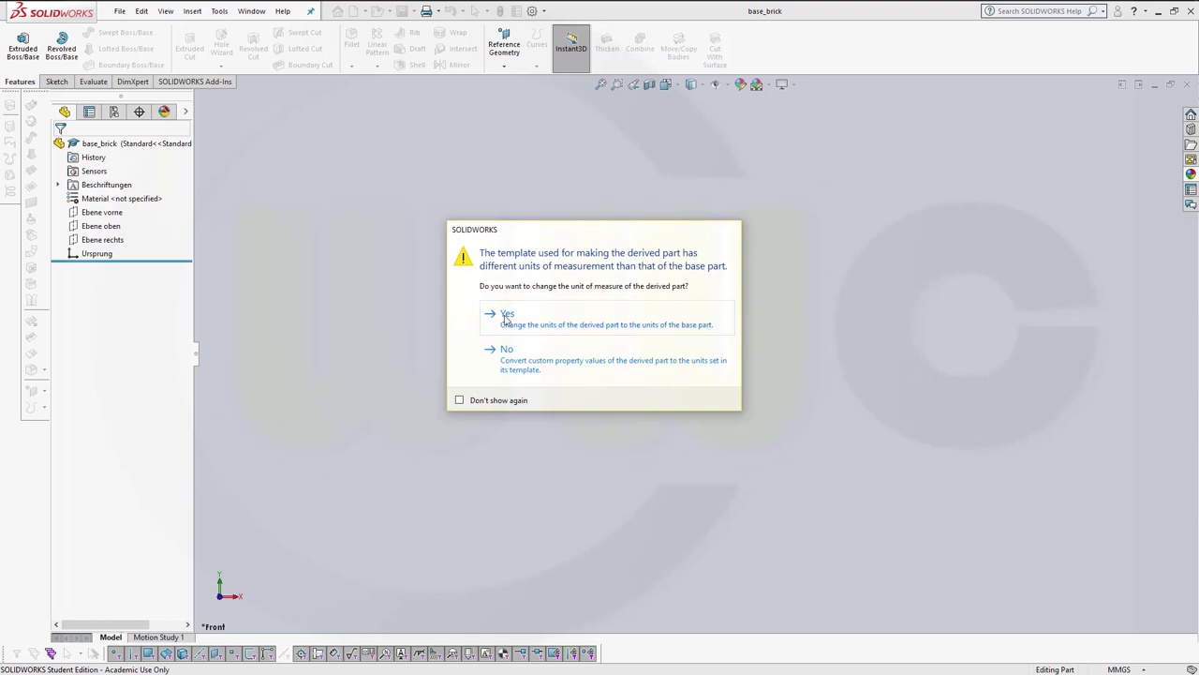
click(505, 317)
click(505, 317)
click(505, 316)
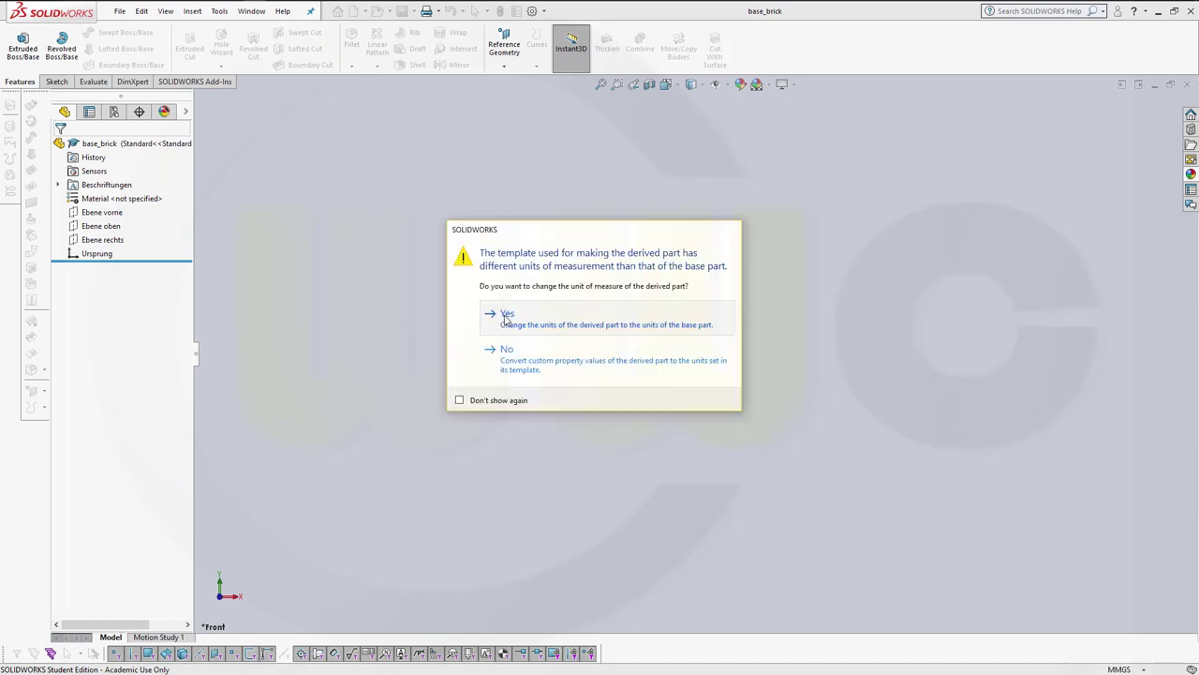
click(505, 317)
click(505, 317)
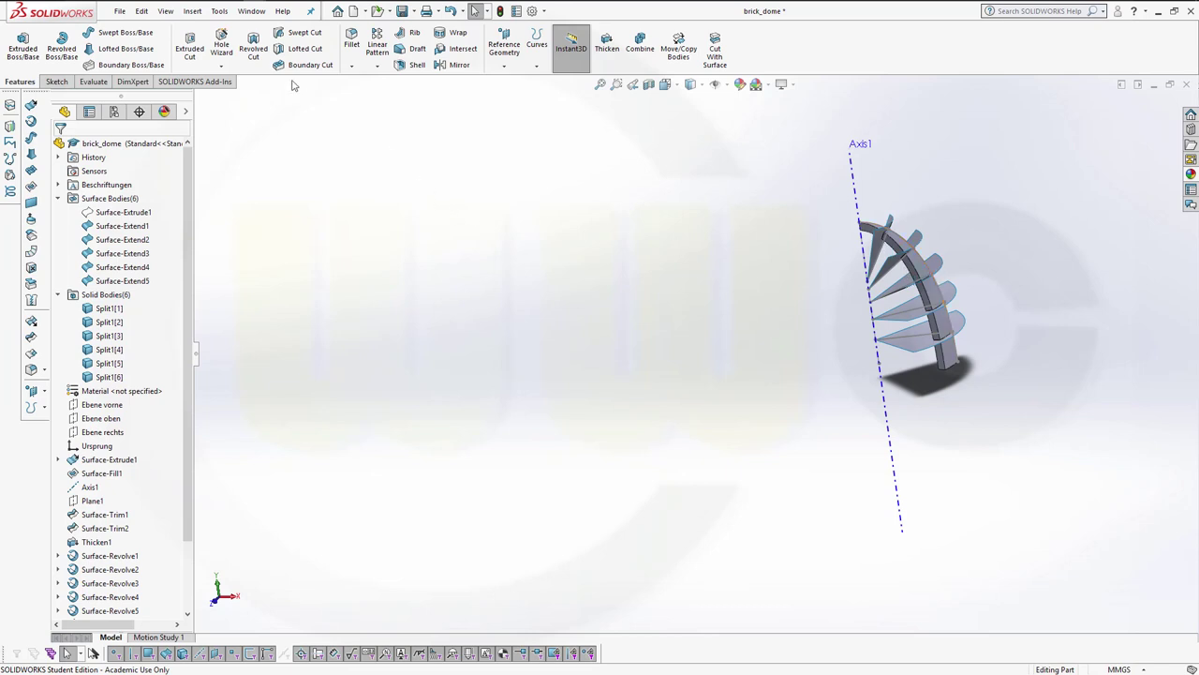
click(249, 11)
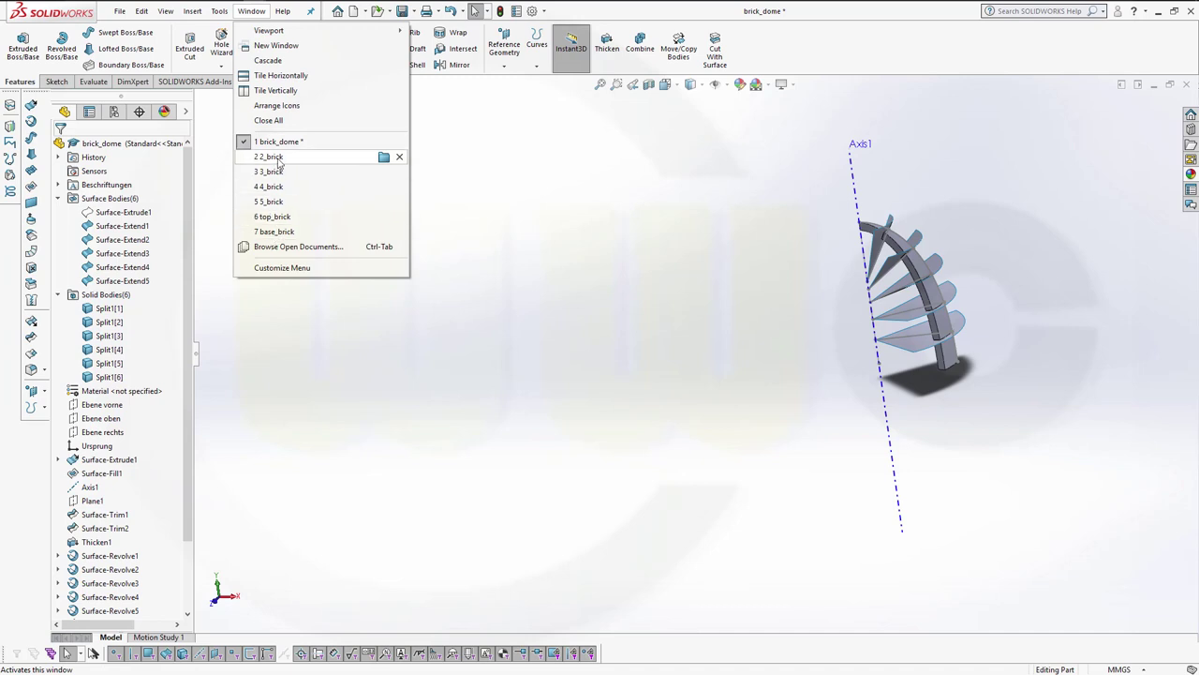
mouse_move(267, 158)
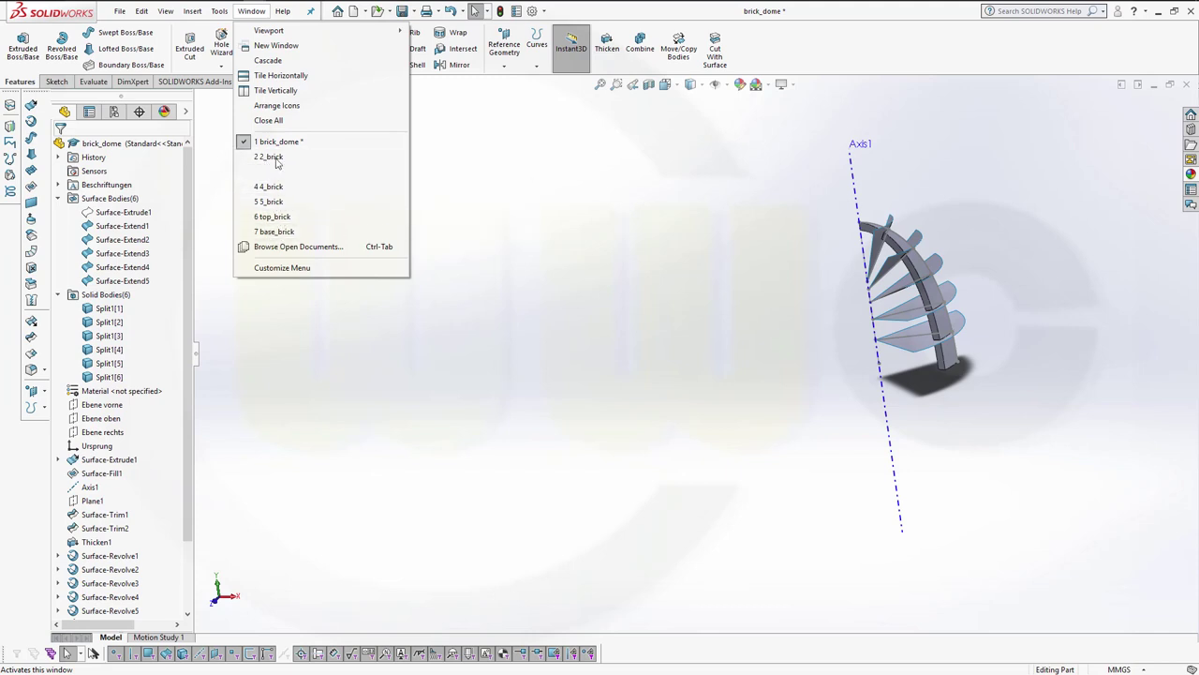
click(499, 276)
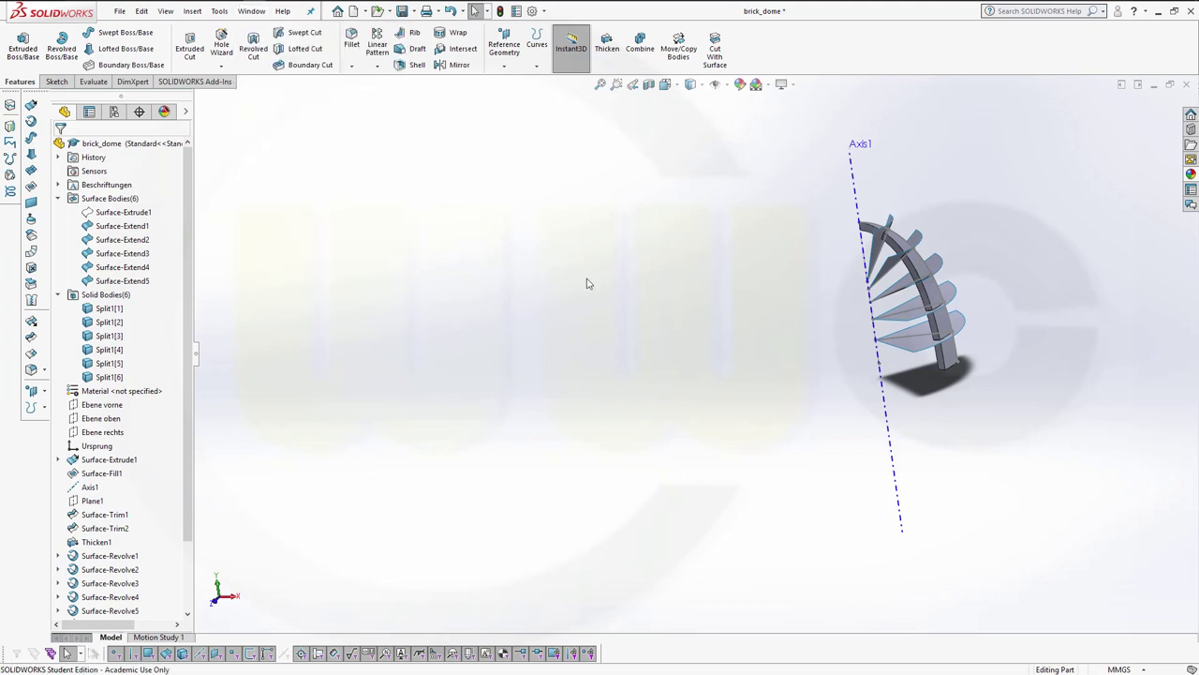
middle_drag(778, 296, 749, 268)
middle_drag(958, 200, 732, 333)
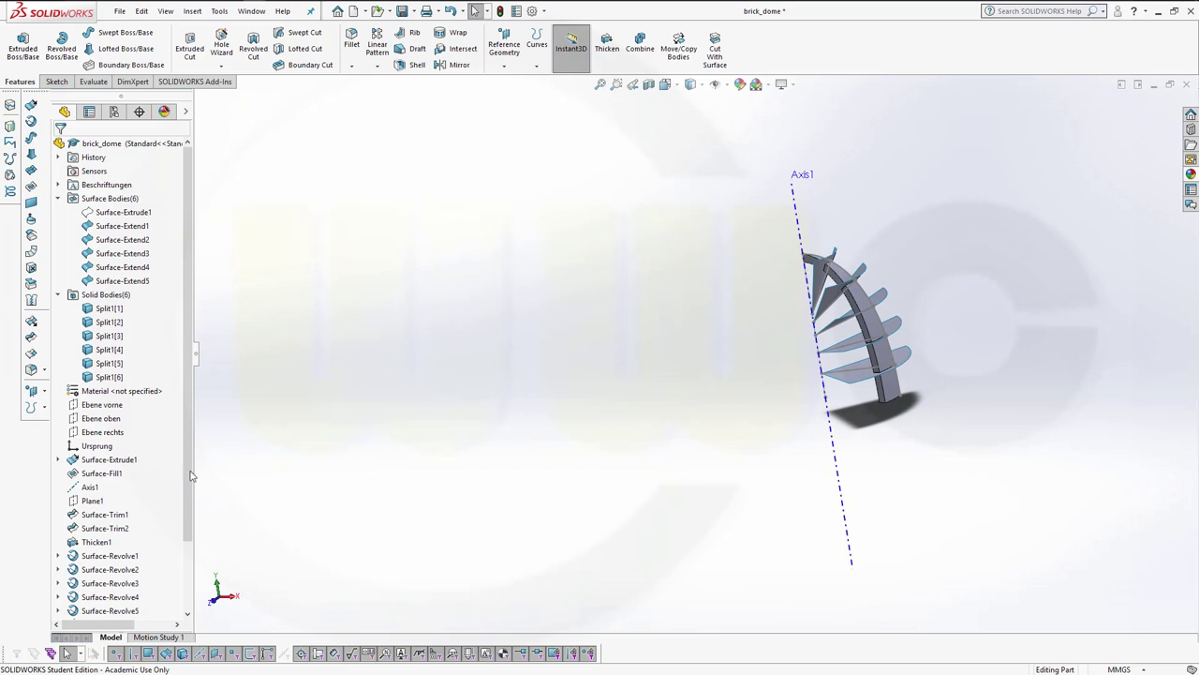
- Hide all six surface bodies in the FeatureManager tree
scroll(183, 528, down, 2)
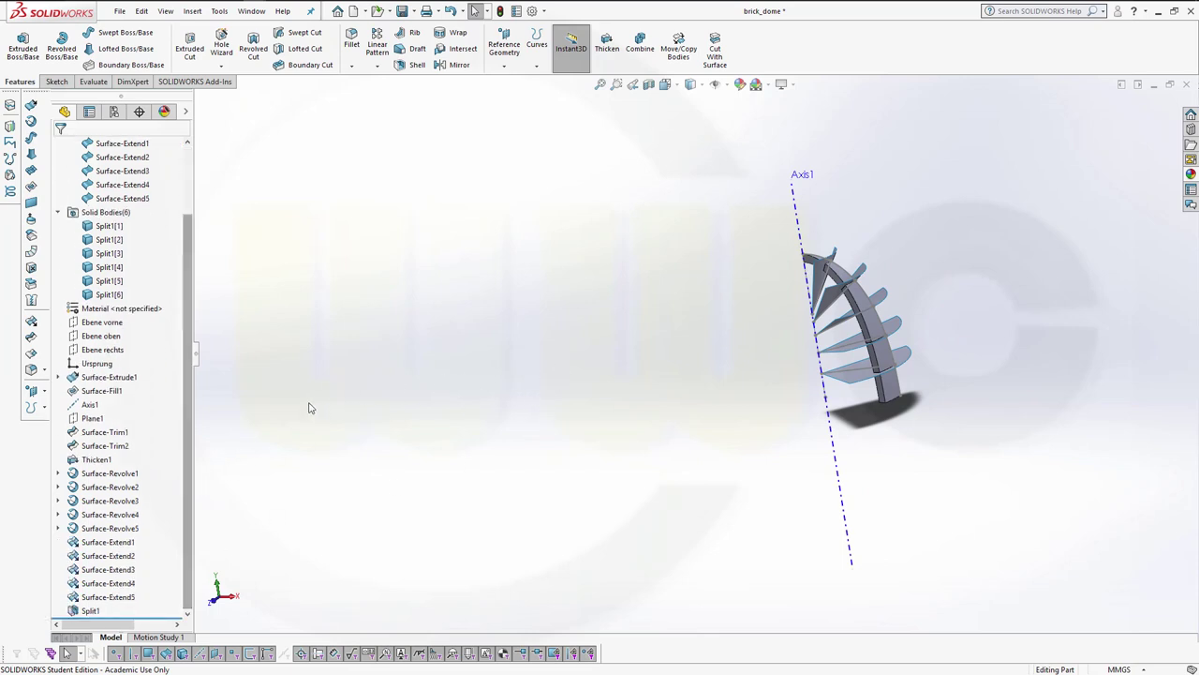
scroll(141, 230, up, 2)
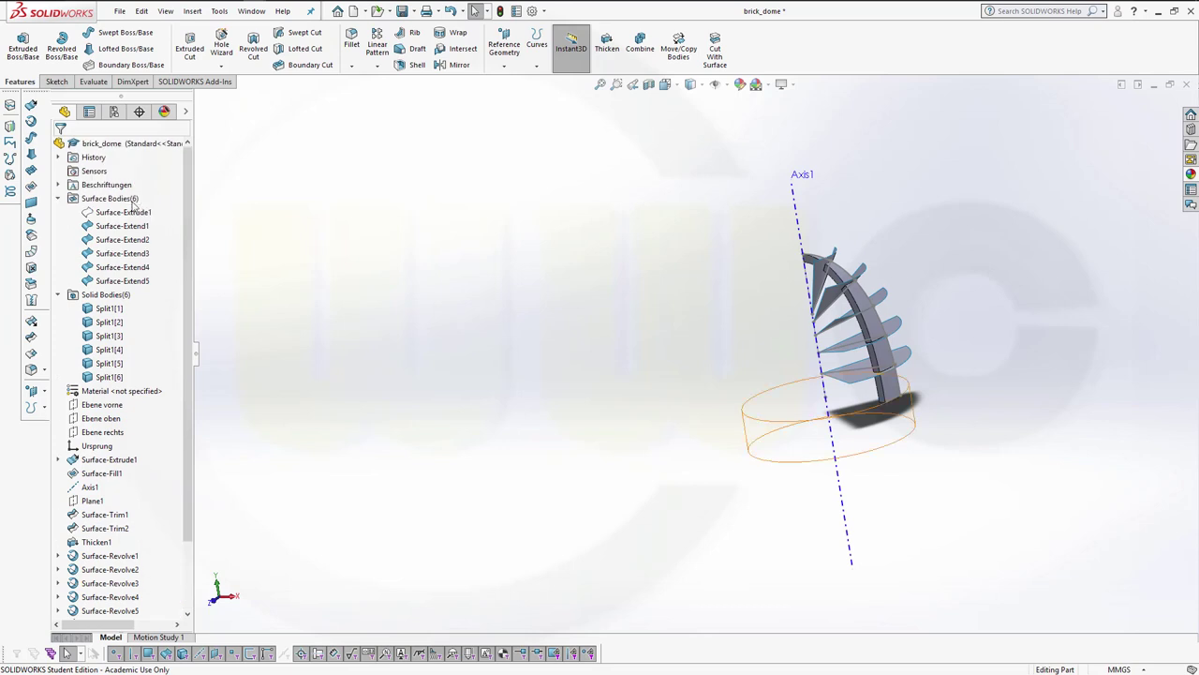
click(131, 199)
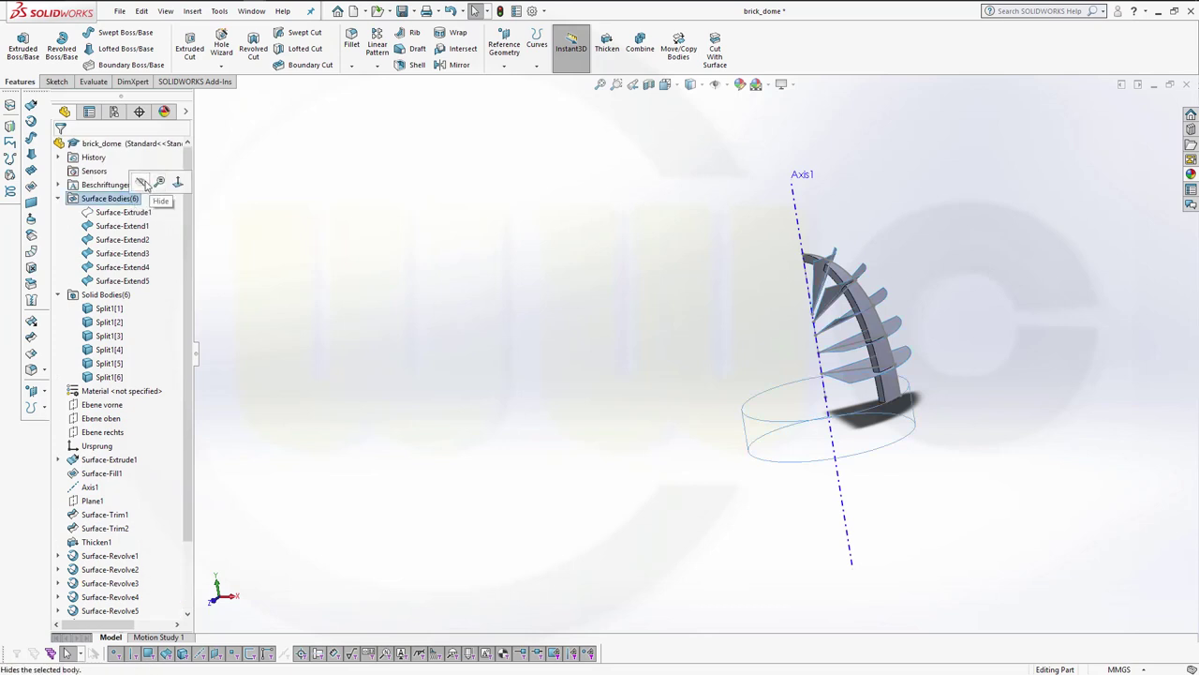
click(145, 186)
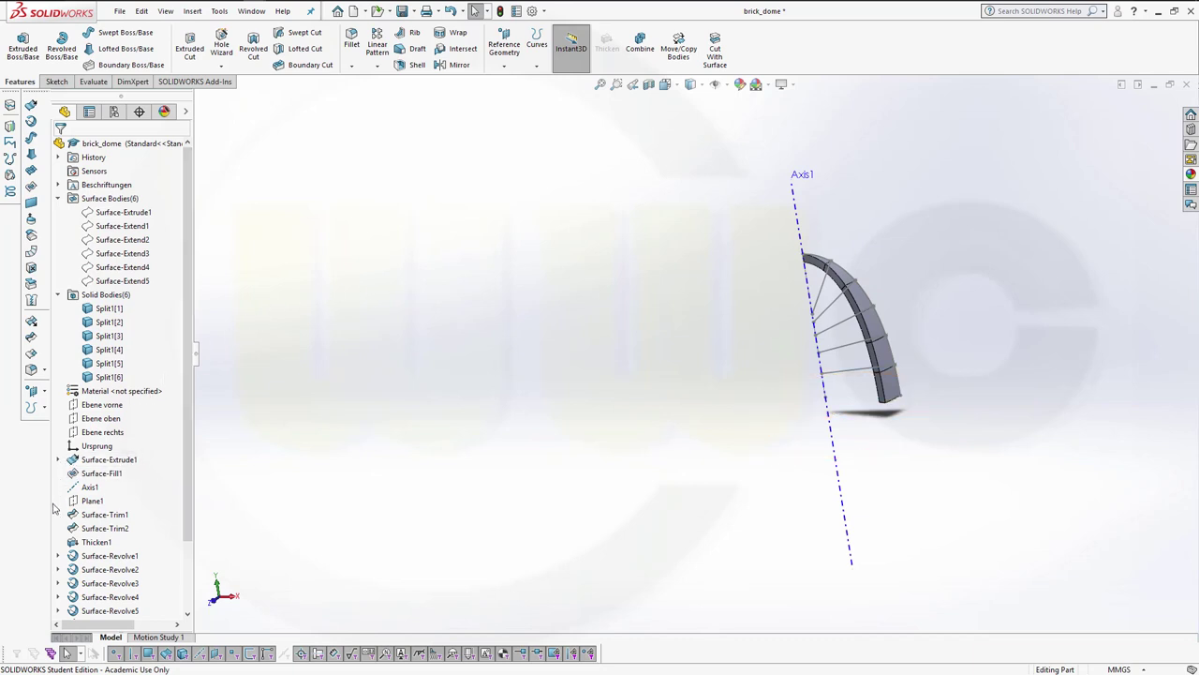
- Hide Sketch2 under Surface-Revolve1 so only the bricks show
click(58, 557)
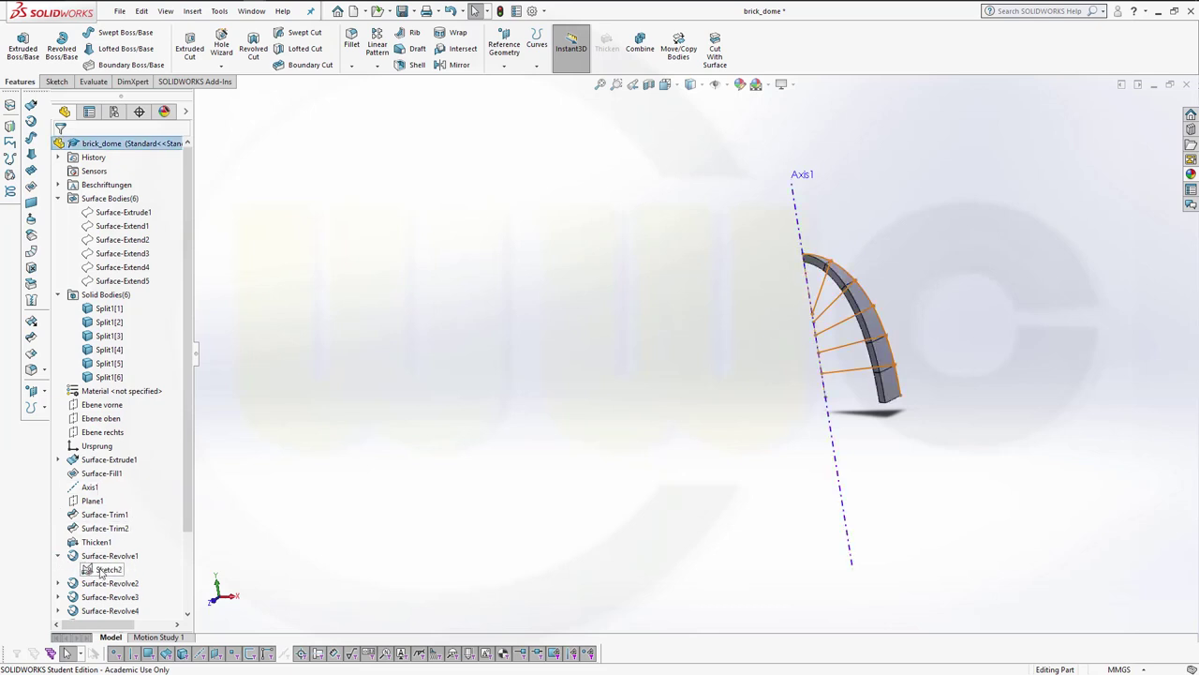
click(105, 569)
click(110, 551)
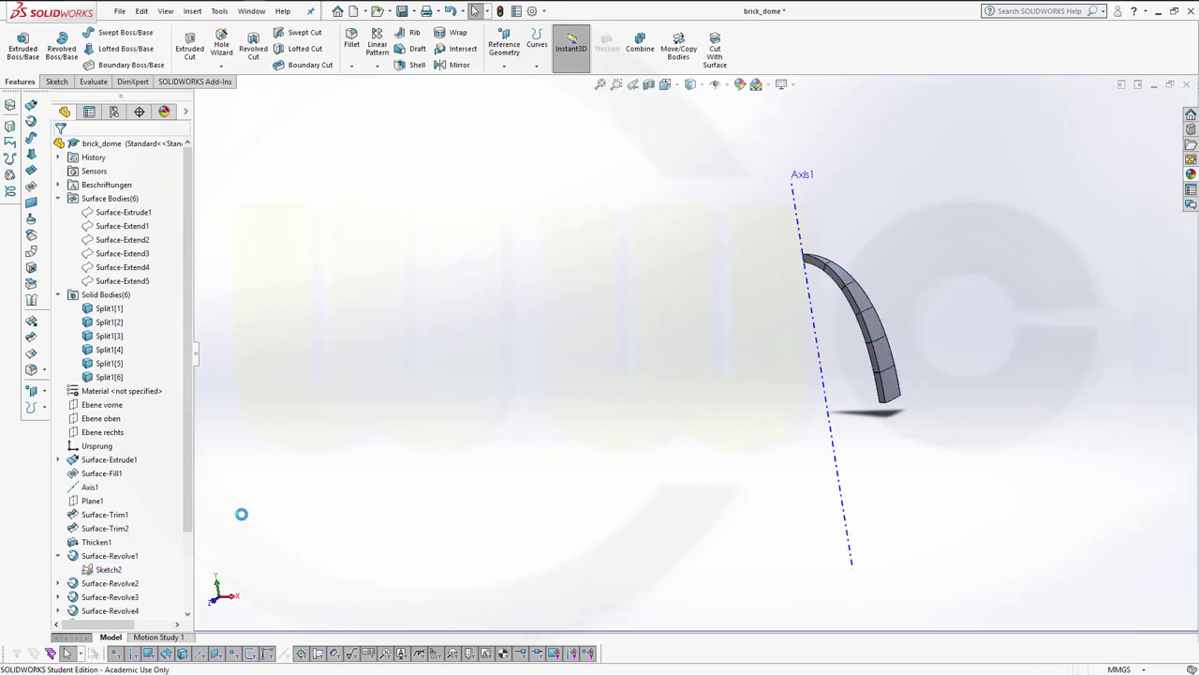
middle_drag(434, 295, 398, 274)
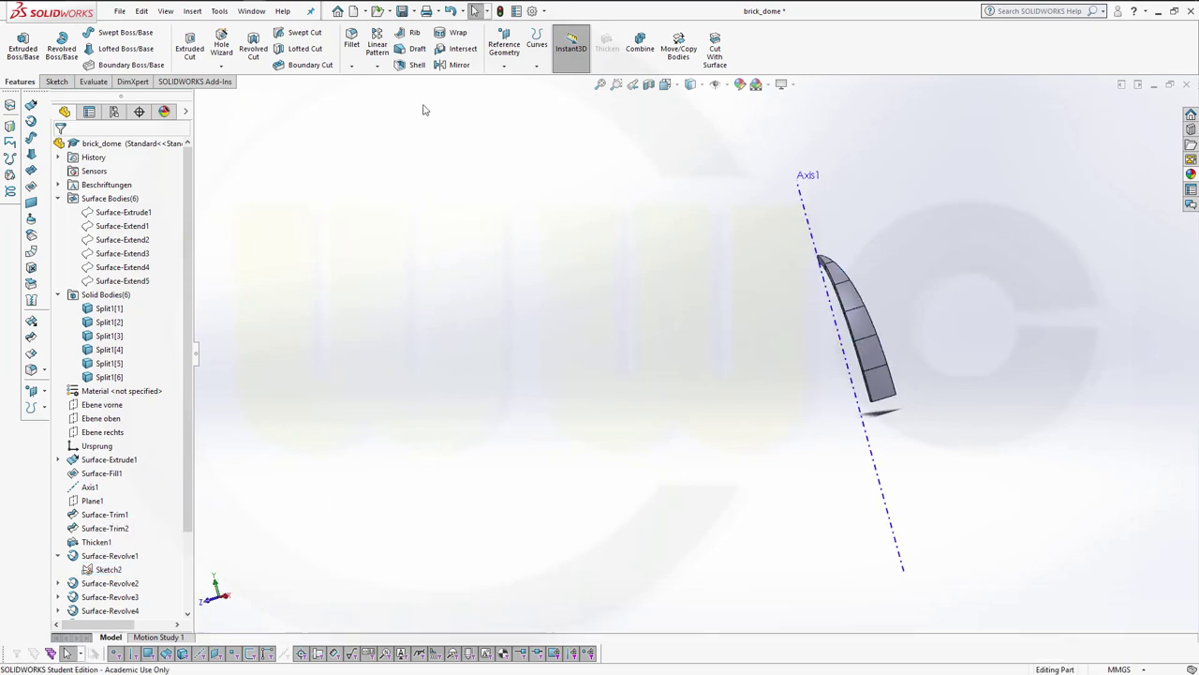
- Start a circular body pattern using Axis1 as the rotation axis
click(378, 67)
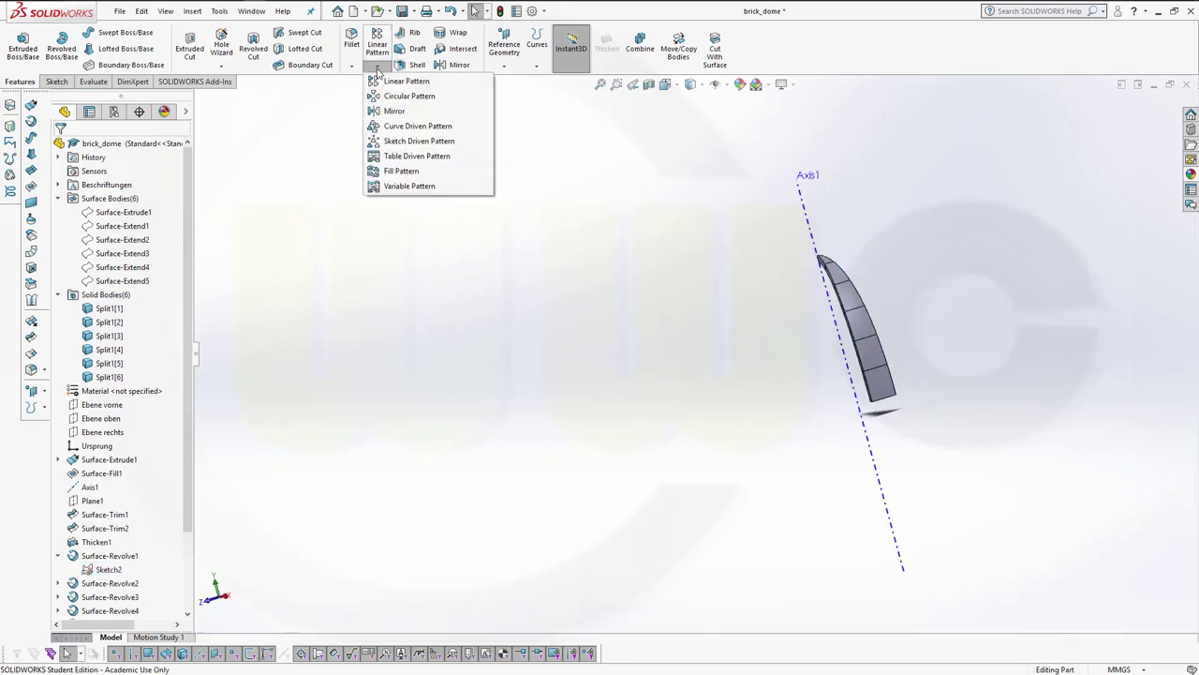
click(403, 95)
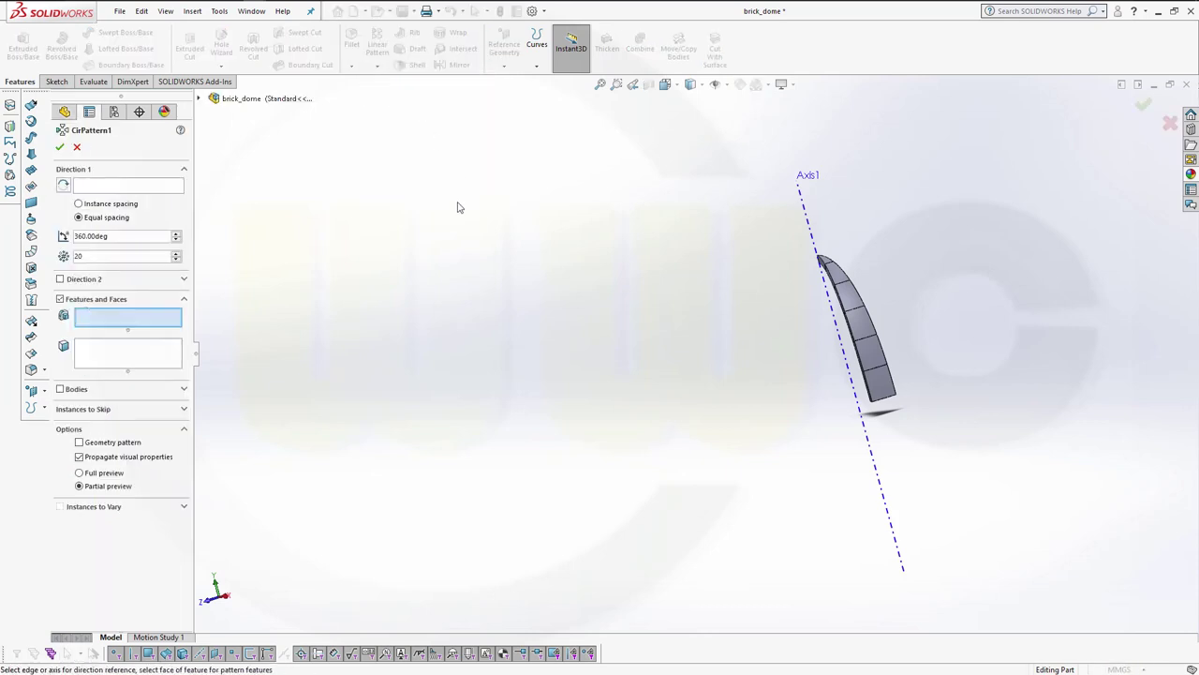
click(168, 190)
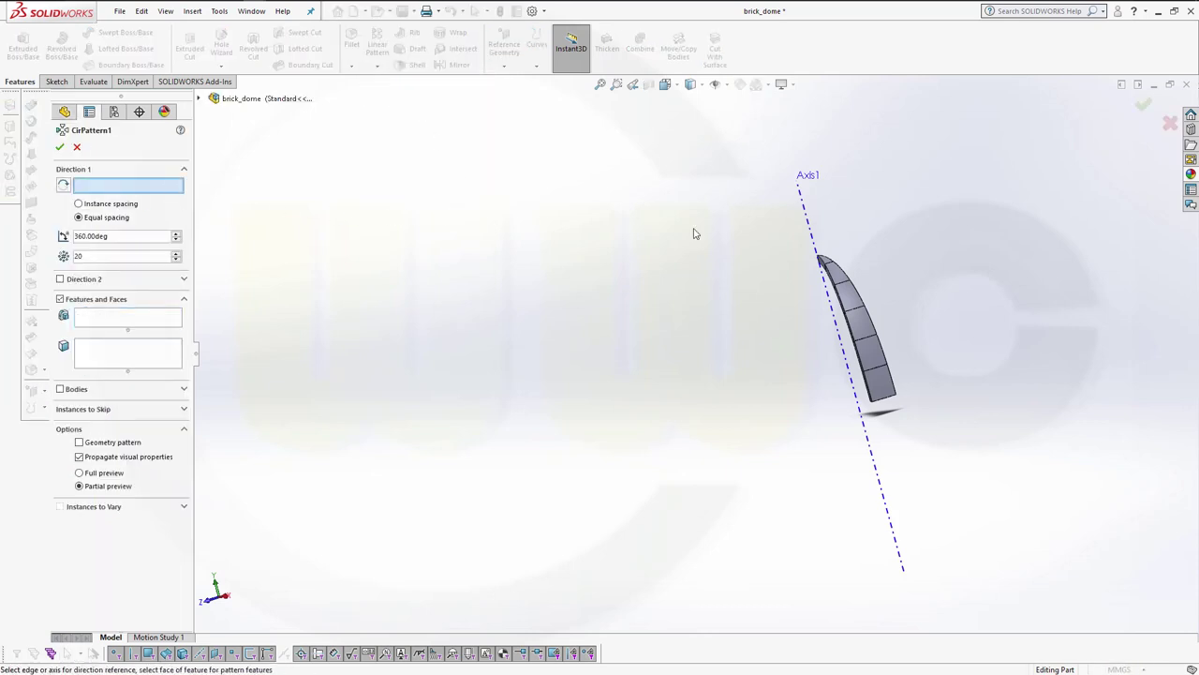
click(813, 236)
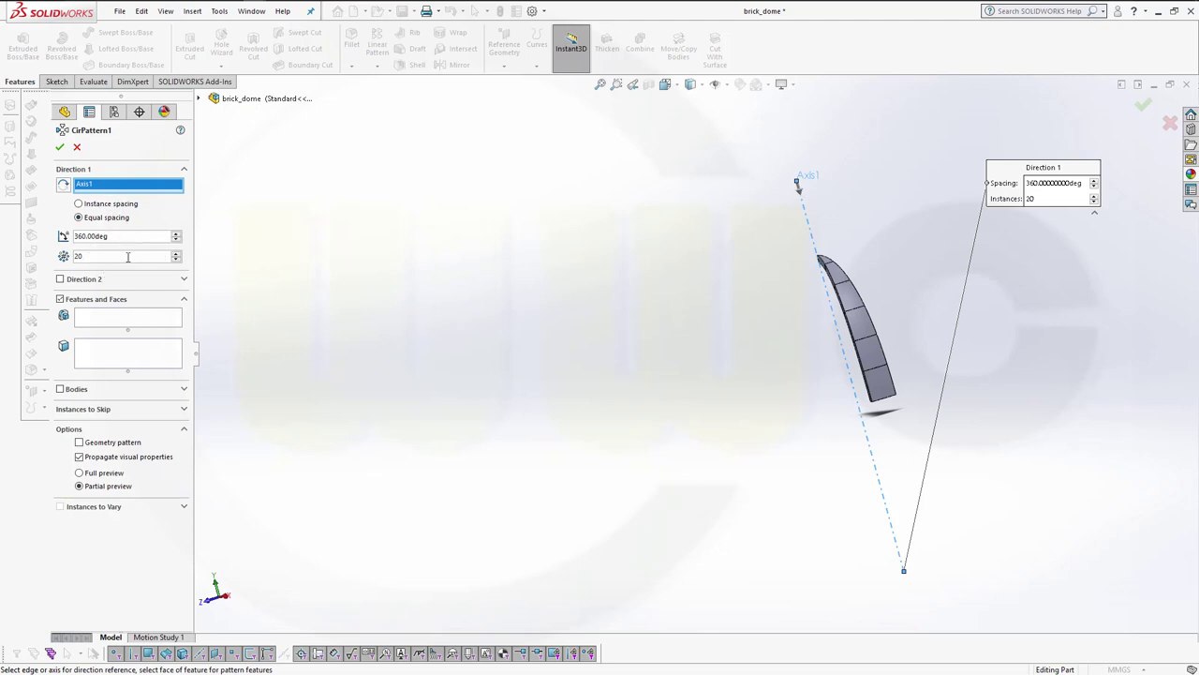
click(60, 388)
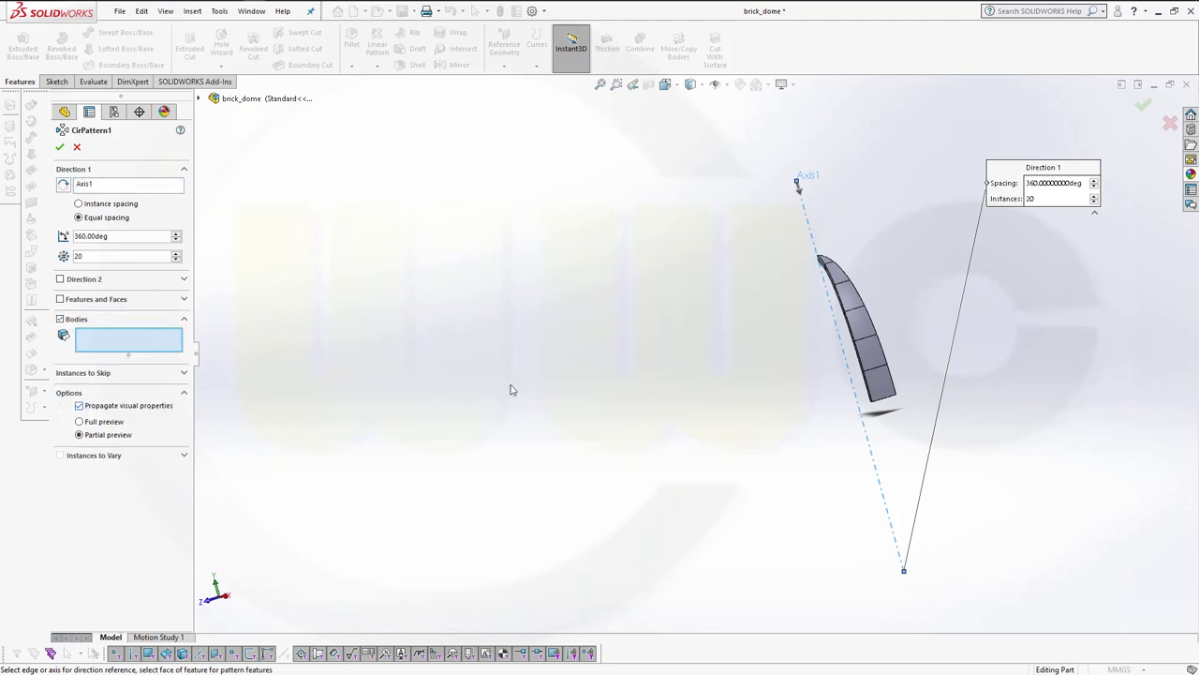
- Pattern the six bricks Split1[1]–Split1[6] 20 times over 360° and confirm
middle_drag(766, 320, 791, 339)
click(885, 377)
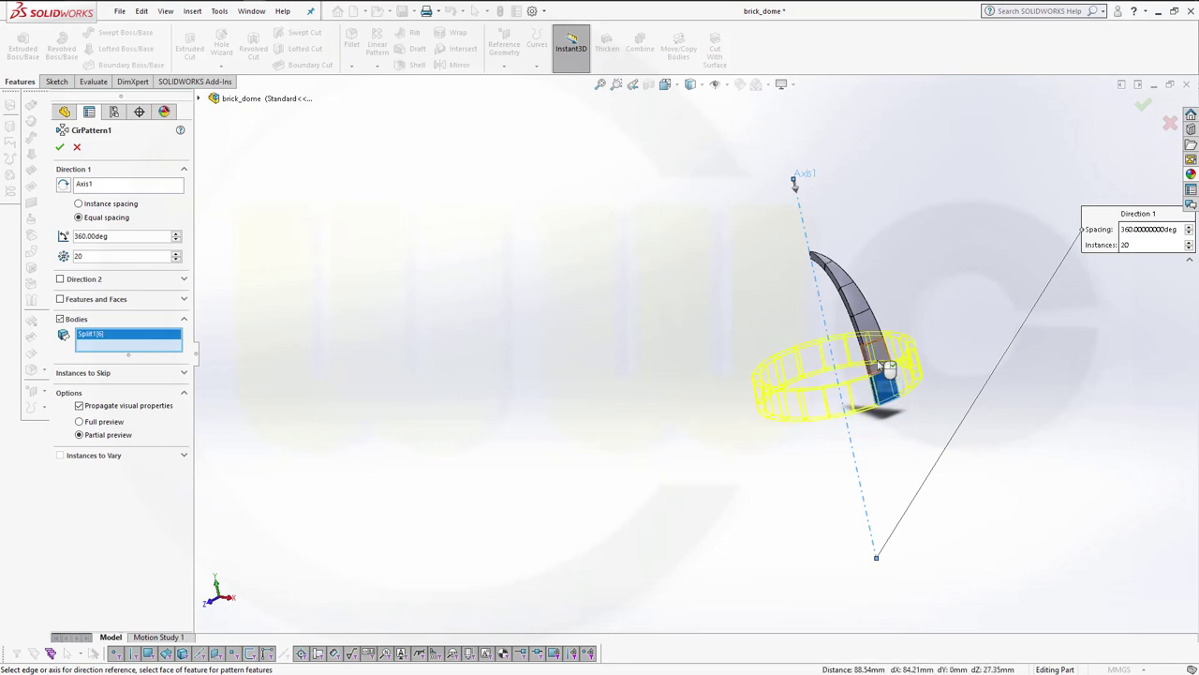
click(880, 361)
click(870, 332)
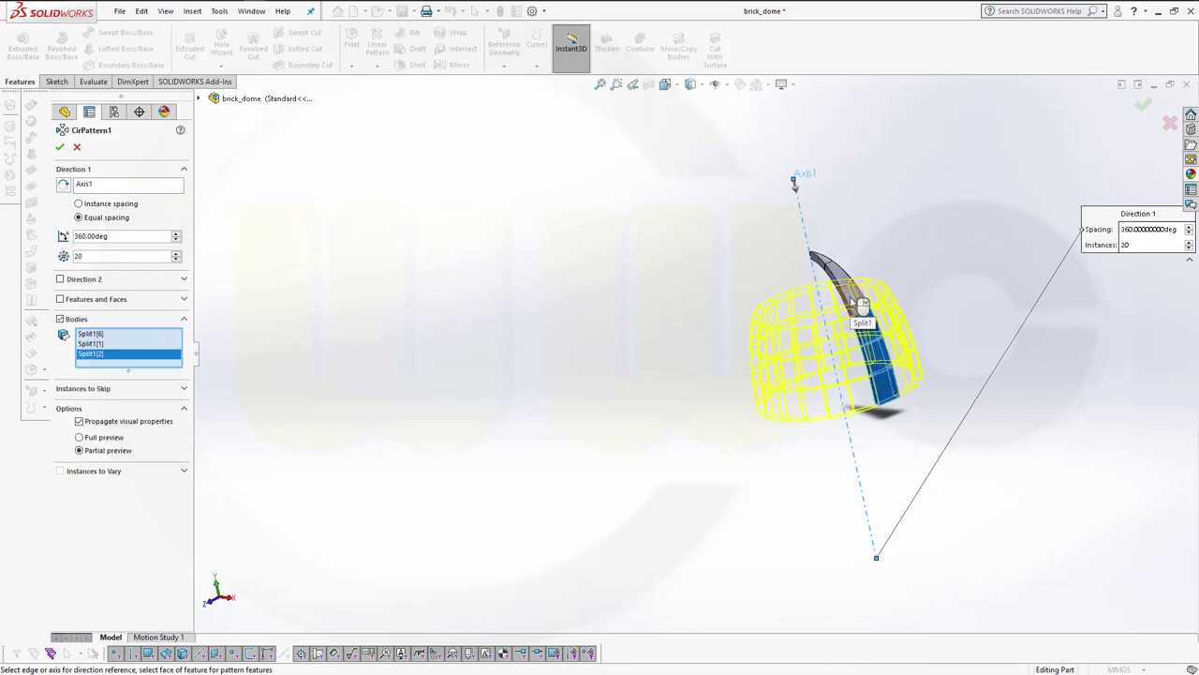
click(861, 302)
click(838, 273)
scroll(848, 272, up, 2)
scroll(846, 272, down, 5)
click(776, 330)
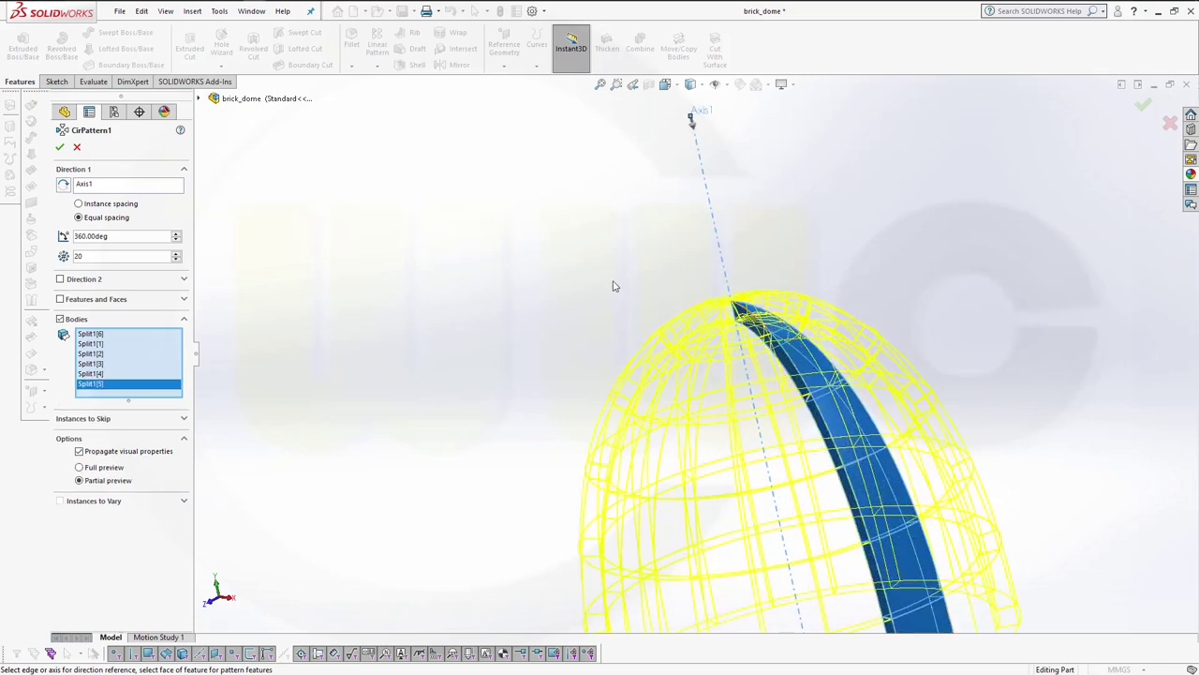
click(59, 147)
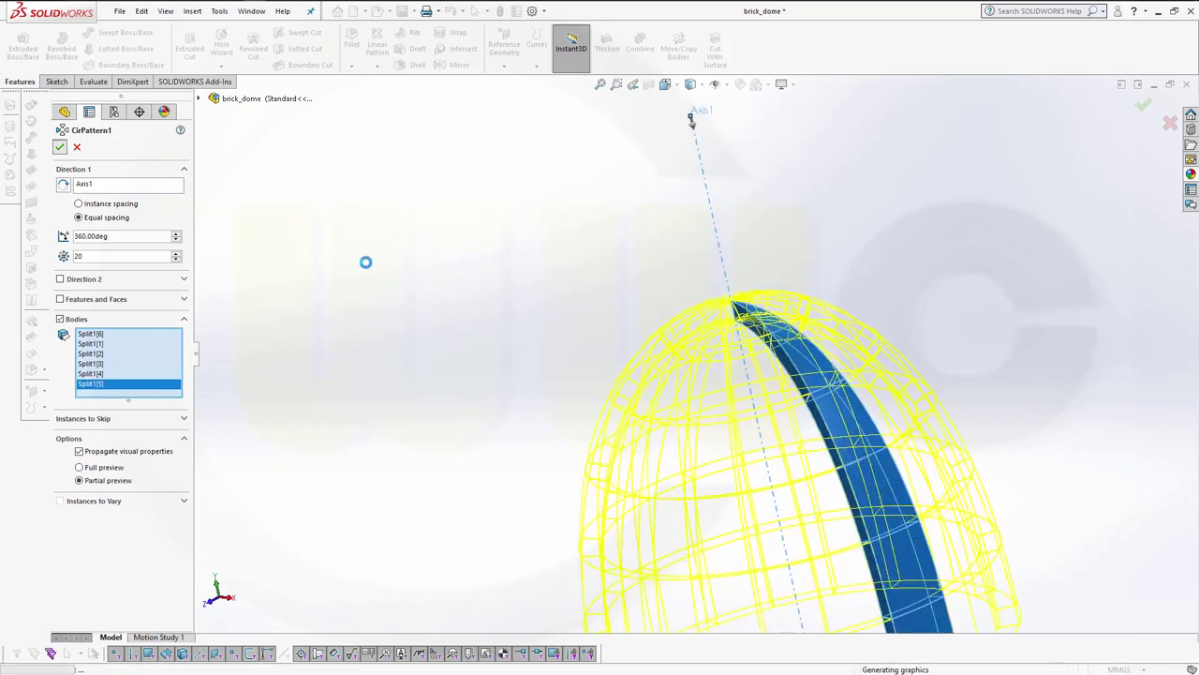
scroll(749, 442, up, 3)
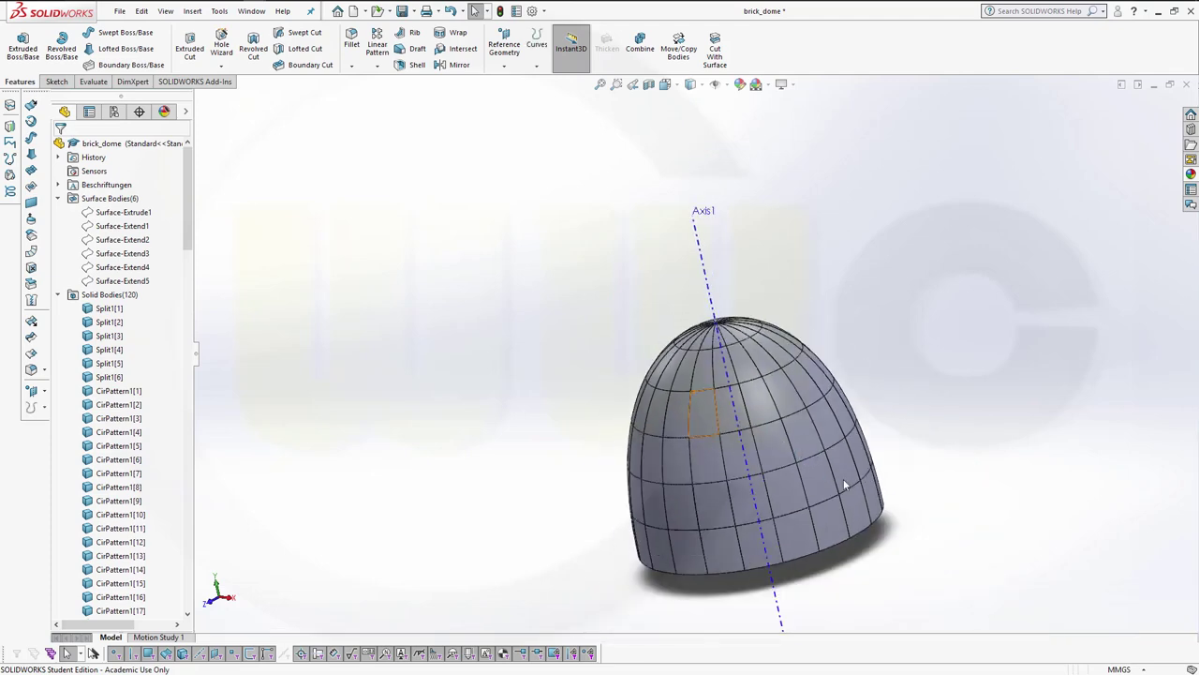
middle_drag(855, 548, 902, 575)
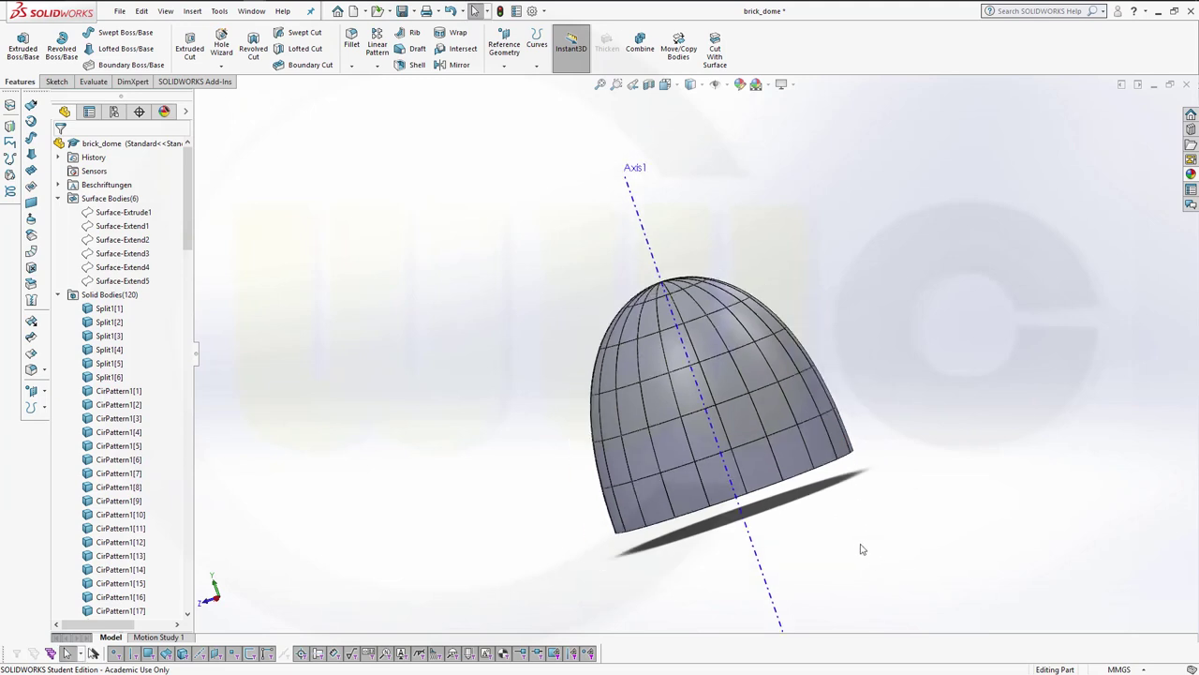